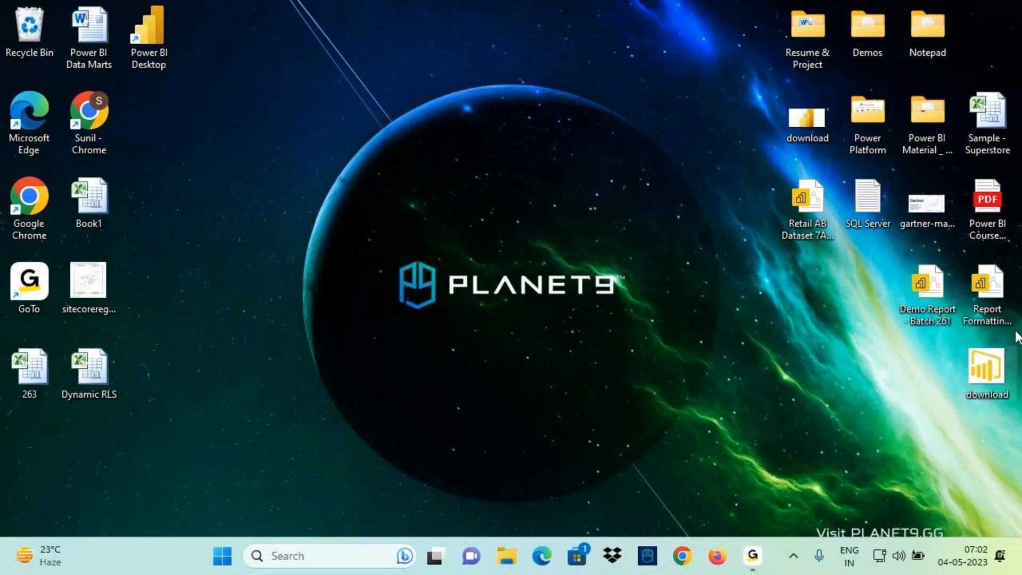
# Open the "Power BI Introduction - Batch 263" text file from the Demos folder and maximize its window
pyautogui.press('super+e')
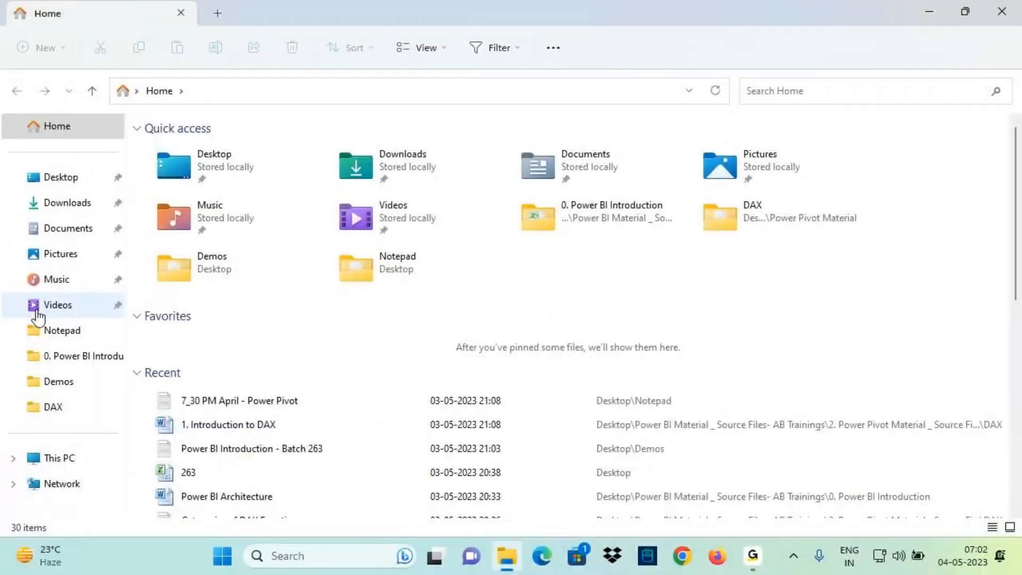
pyautogui.click(63, 327)
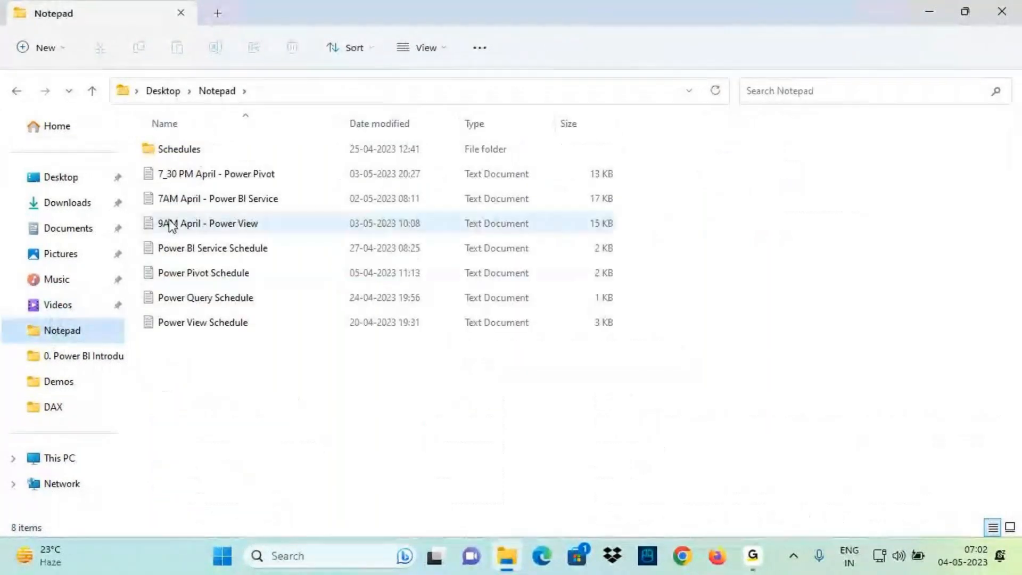
pyautogui.click(94, 385)
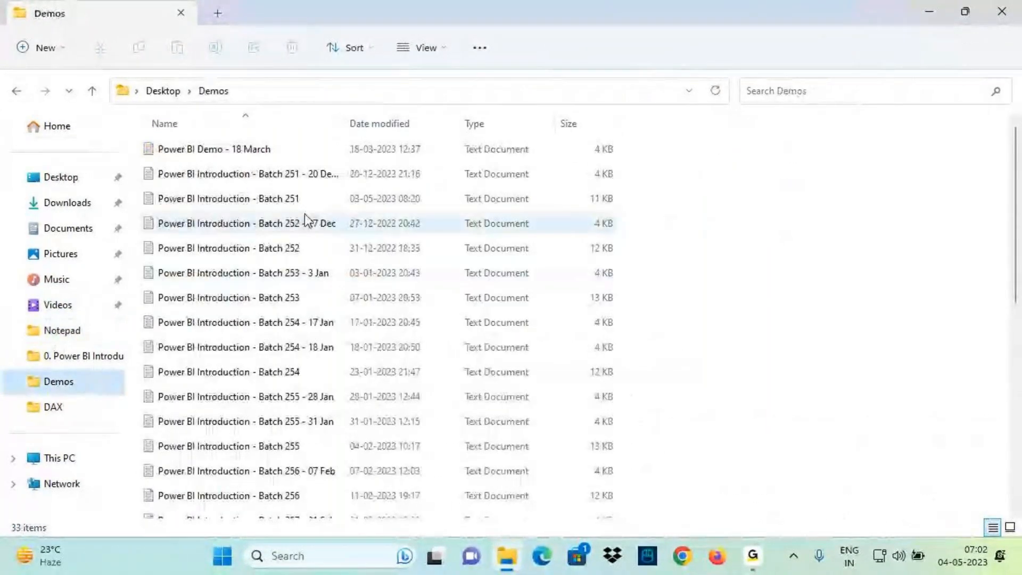
pyautogui.scroll(-6, 256, 232)
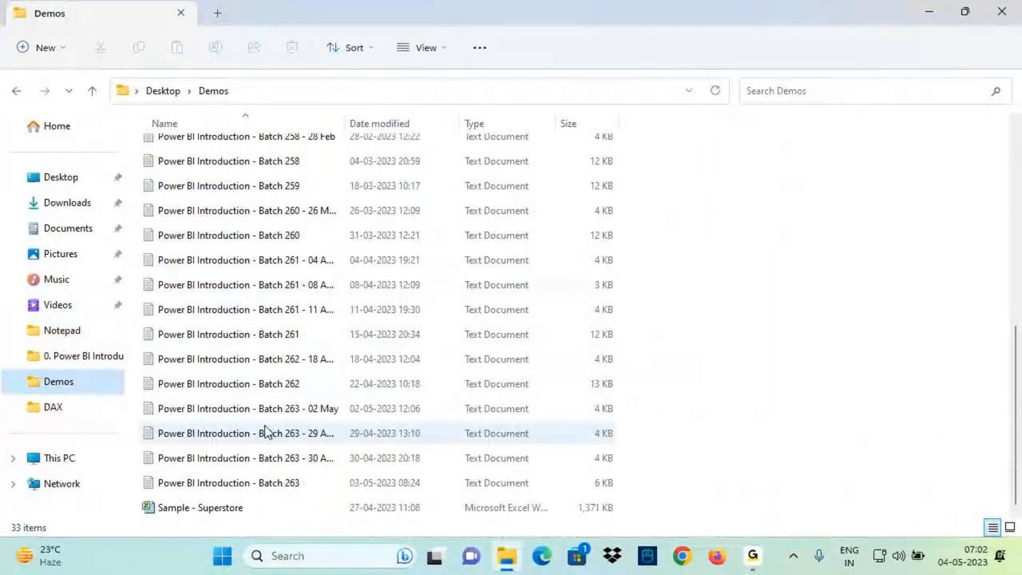
pyautogui.doubleClick(266, 483)
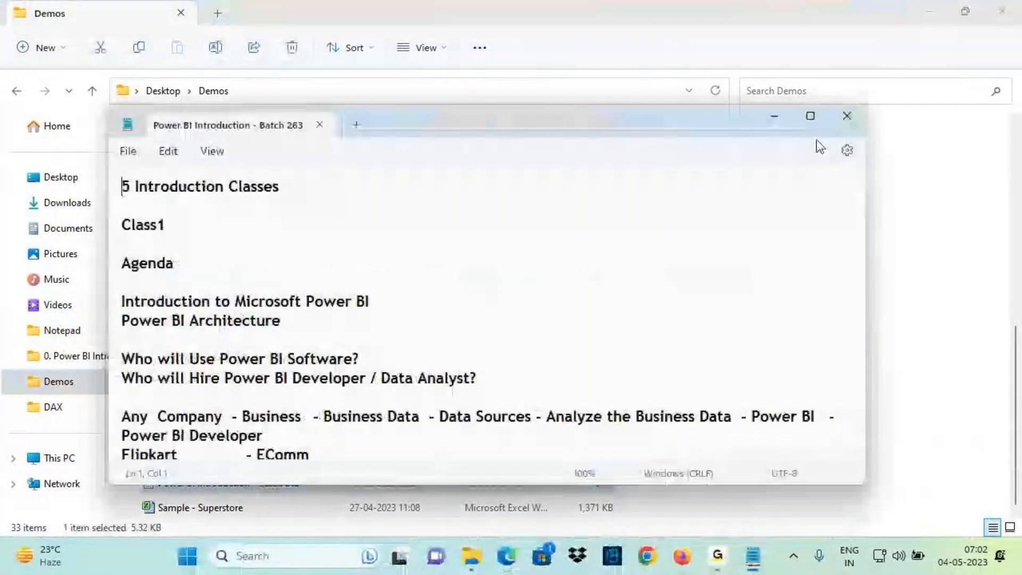
pyautogui.click(807, 116)
# Review the Class1 agenda in the notes, highlighting "5 Introduction Classes" and "Introduction to Microsoft Power BI", and continue down to Class 2
pyautogui.moveTo(12, 75); pyautogui.dragTo(153, 75)
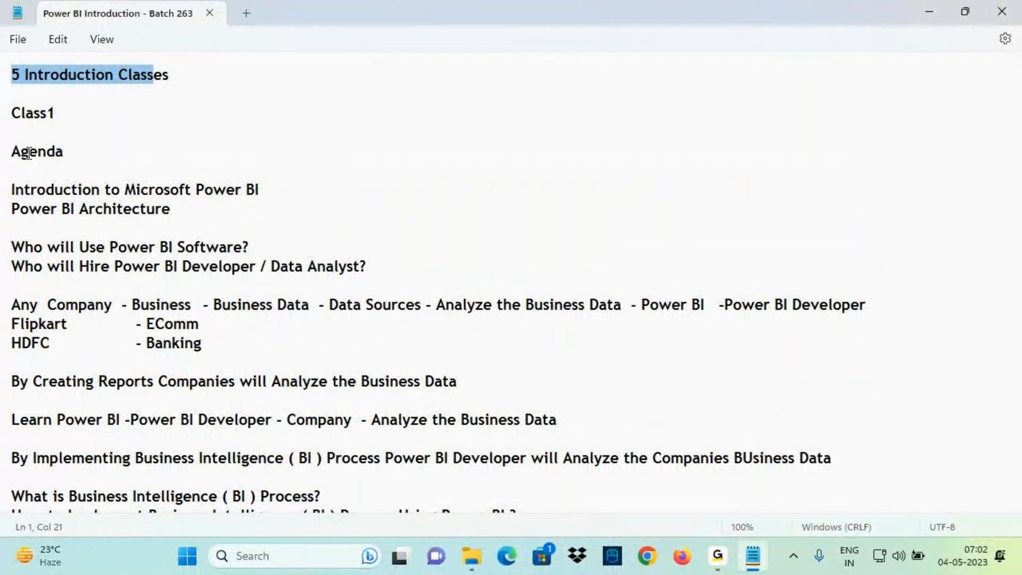
pyautogui.click(23, 114)
pyautogui.moveTo(56, 183); pyautogui.dragTo(277, 190)
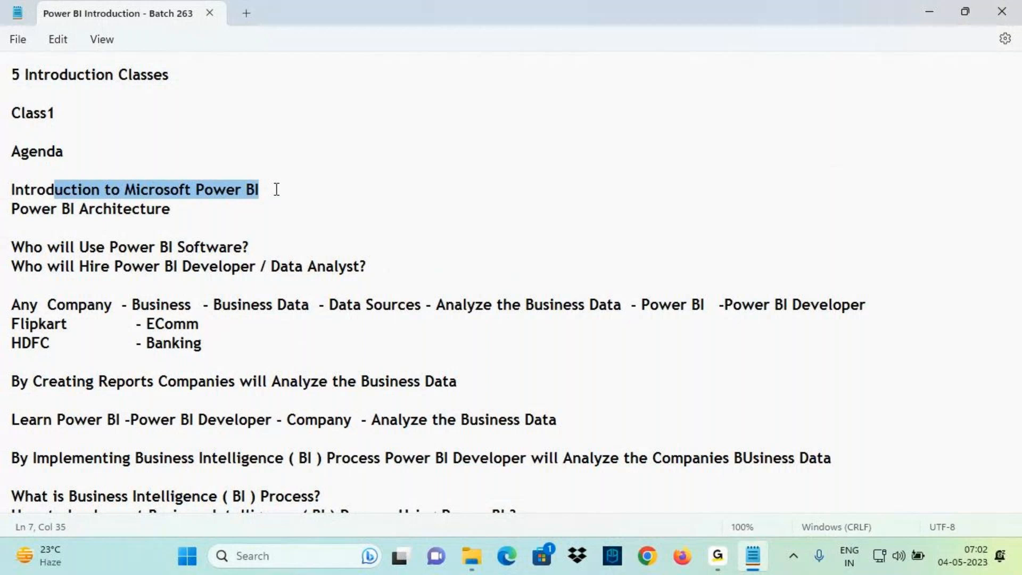
pyautogui.click(256, 287)
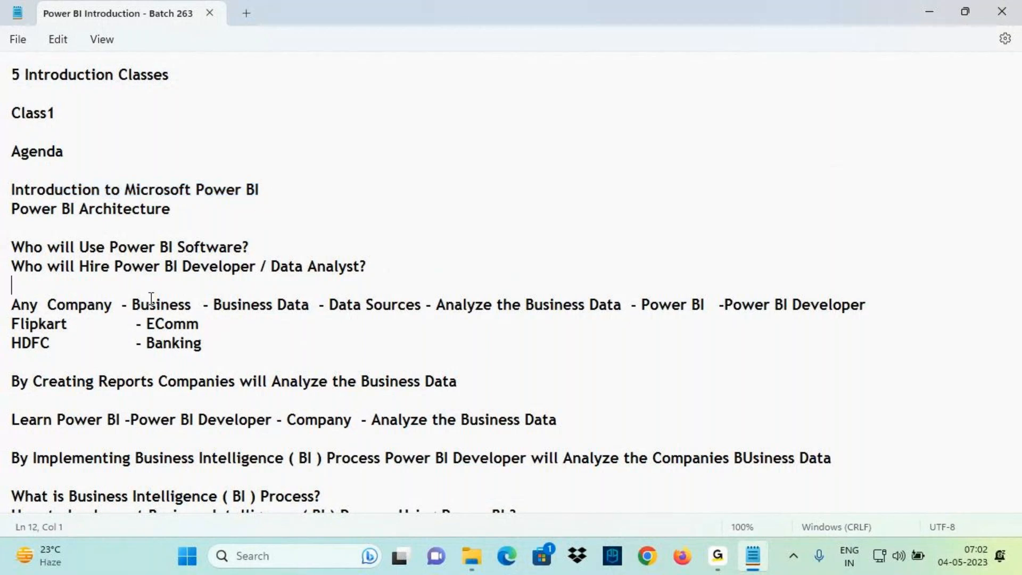
pyautogui.scroll(-6, 280, 314)
pyautogui.scroll(-15, 281, 320)
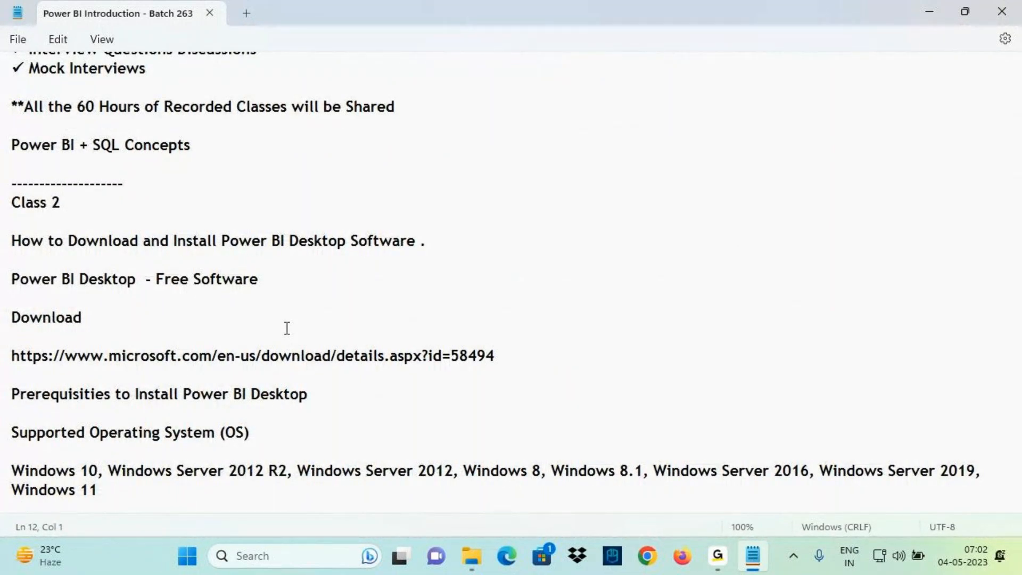
# Review the Class 2 notes on downloading Power BI Desktop and its operating system and hardware prerequisites
pyautogui.moveTo(44, 240); pyautogui.dragTo(428, 238)
pyautogui.click(449, 246)
pyautogui.click(140, 241)
pyautogui.scroll(-2, 147, 234)
pyautogui.moveTo(250, 125); pyautogui.dragTo(427, 127)
pyautogui.scroll(-6, 126, 215)
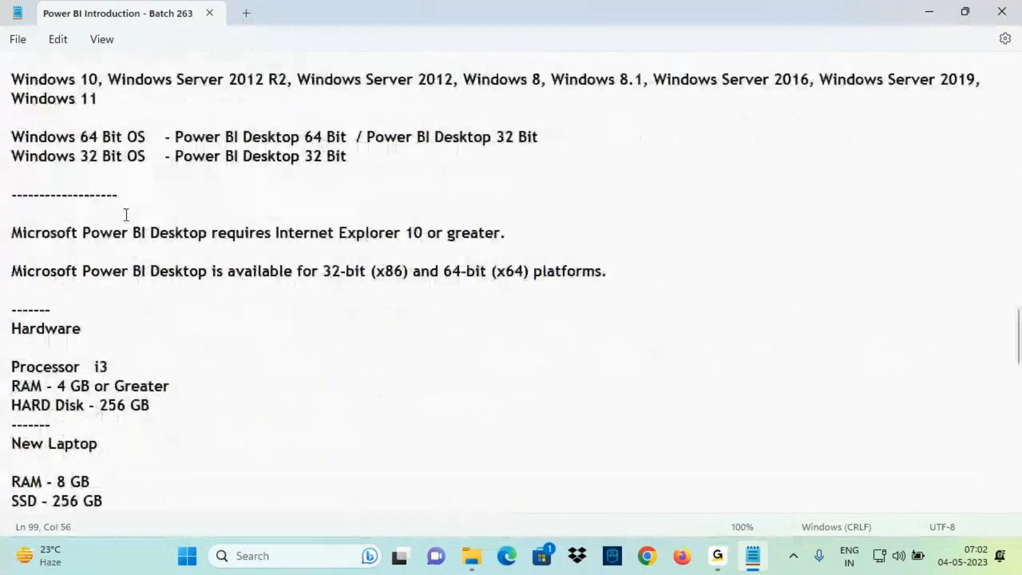
pyautogui.scroll(-6, 128, 231)
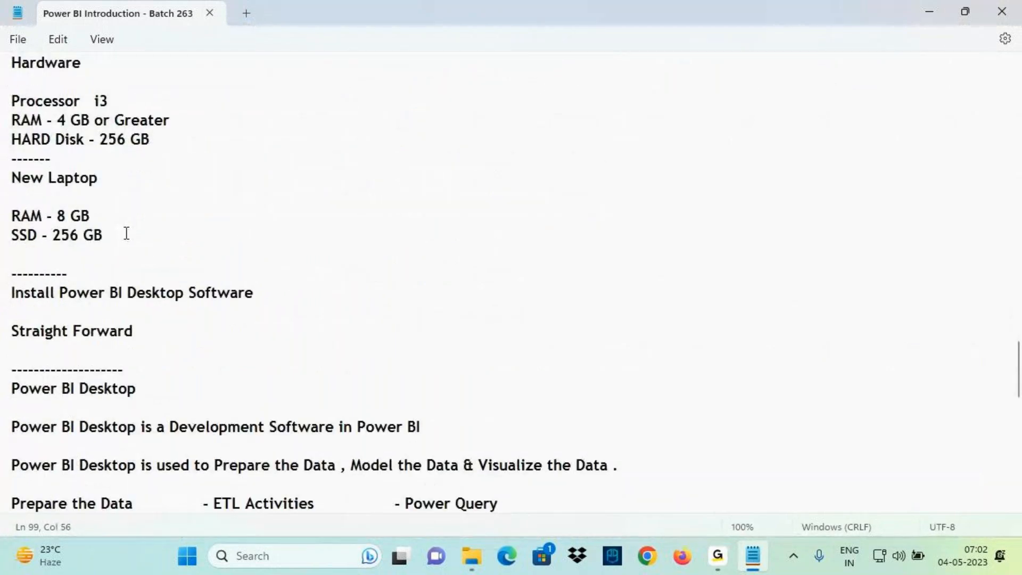
# Review the Power BI Desktop section of the notes, highlighting its description and components, down to the Power Query overview
pyautogui.moveTo(41, 242); pyautogui.dragTo(313, 355)
pyautogui.click(258, 298)
pyautogui.scroll(1, 258, 298)
pyautogui.scroll(-2, 342, 314)
pyautogui.moveTo(525, 243); pyautogui.dragTo(18, 69)
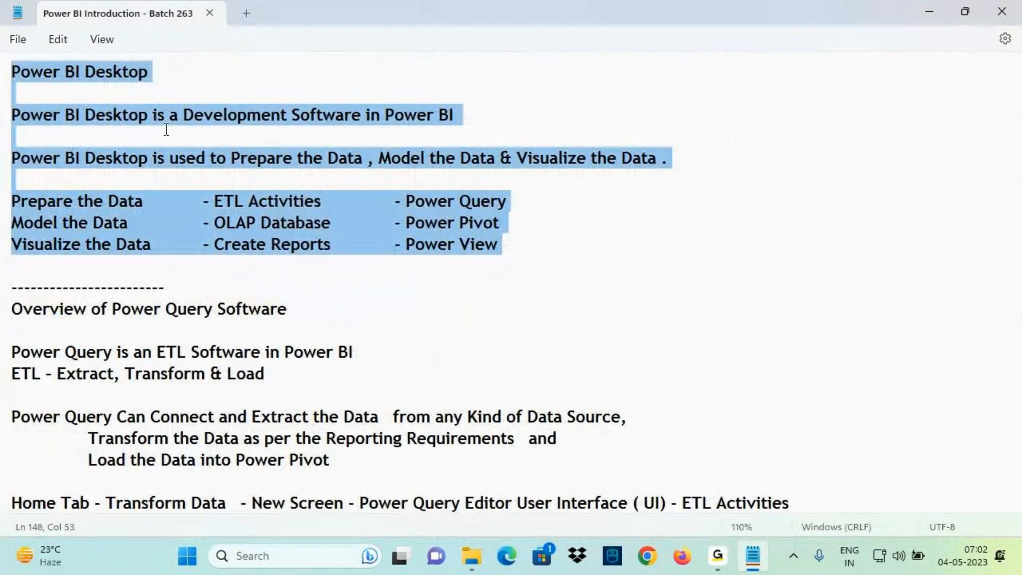
pyautogui.scroll(-2, 162, 126)
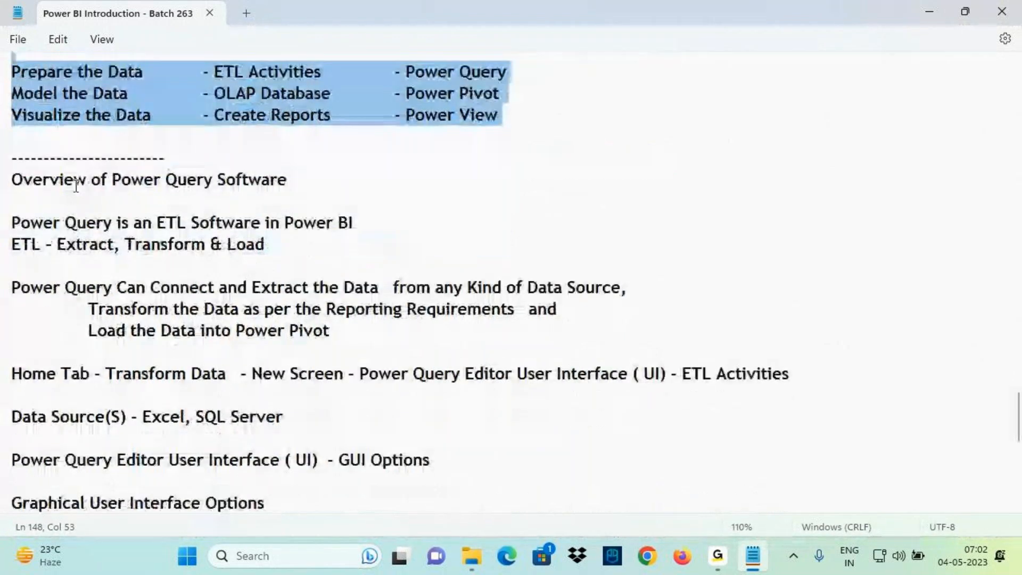
# Open the Power BI Architecture document from the "0. Power BI Introduction" folder and examine the Power Query and ETL blocks in its diagram
pyautogui.click(471, 556)
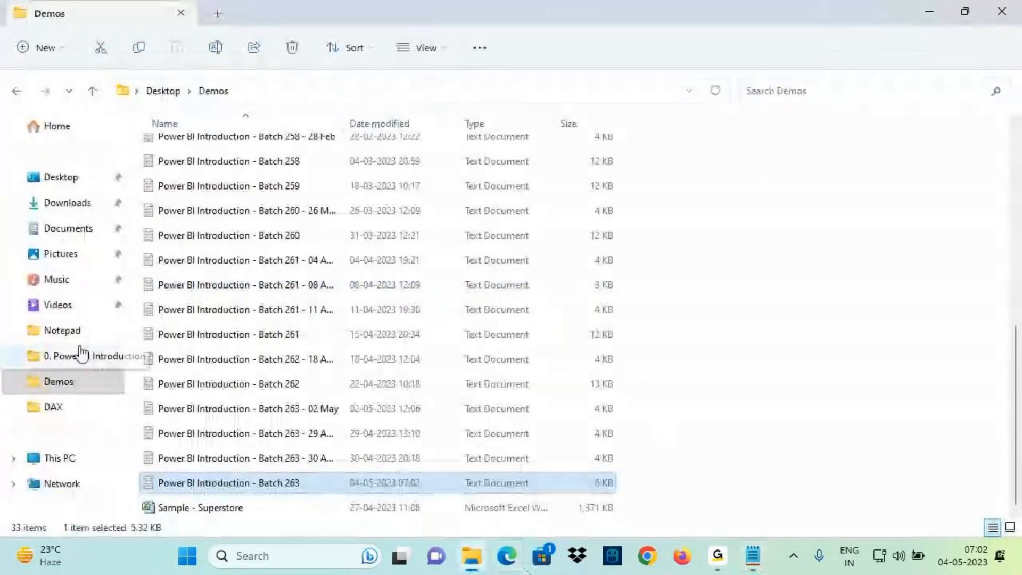
pyautogui.click(80, 355)
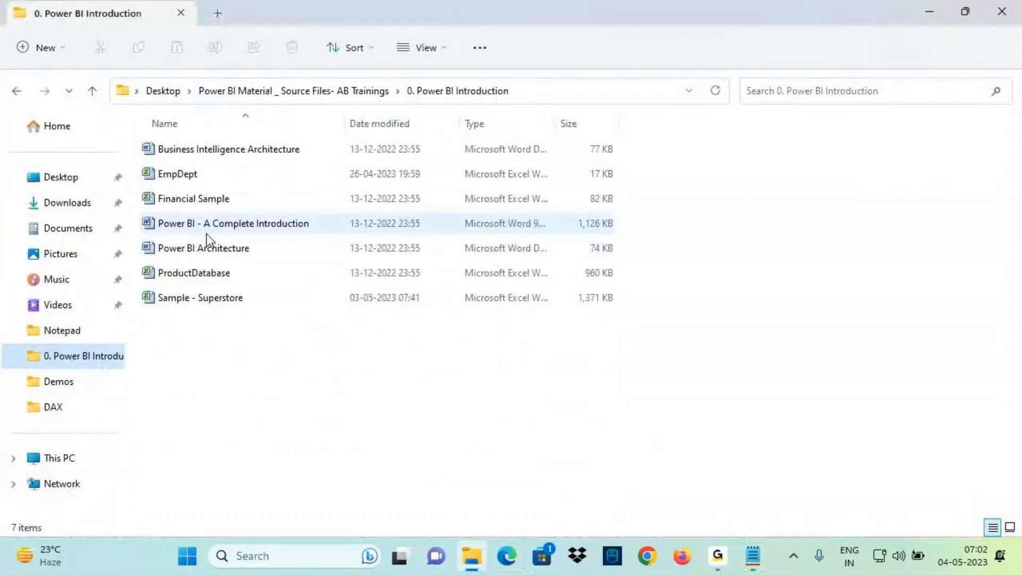
pyautogui.doubleClick(200, 248)
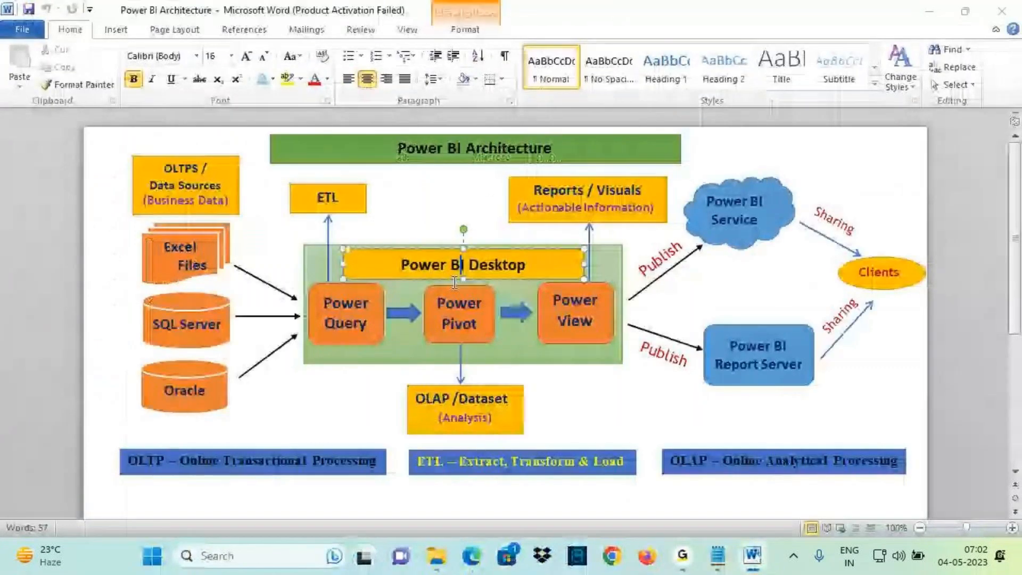
pyautogui.click(666, 425)
pyautogui.hotkey('ctrl', '2')
pyautogui.moveTo(377, 292)
pyautogui.mouseDown()
pyautogui.moveTo(352, 286)
pyautogui.moveTo(325, 333)
pyautogui.moveTo(375, 292)
pyautogui.moveTo(342, 287)
pyautogui.moveTo(328, 219)
pyautogui.moveTo(342, 239)
pyautogui.mouseUp()
pyautogui.moveTo(307, 209)
pyautogui.mouseDown()
pyautogui.moveTo(354, 210)
pyautogui.moveTo(299, 200)
pyautogui.moveTo(356, 210)
pyautogui.moveTo(332, 155)
pyautogui.moveTo(366, 167)
pyautogui.mouseUp()
pyautogui.press('Escape')
pyautogui.click(366, 303)
# Return to the Batch 263 notes and highlight the "Class 3" heading and "Overview of Power Pivot Software" at the end
pyautogui.click(717, 557)
pyautogui.scroll(-15, 123, 239)
pyautogui.scroll(1, 105, 206)
pyautogui.click(73, 137)
pyautogui.moveTo(73, 137); pyautogui.dragTo(2, 130)
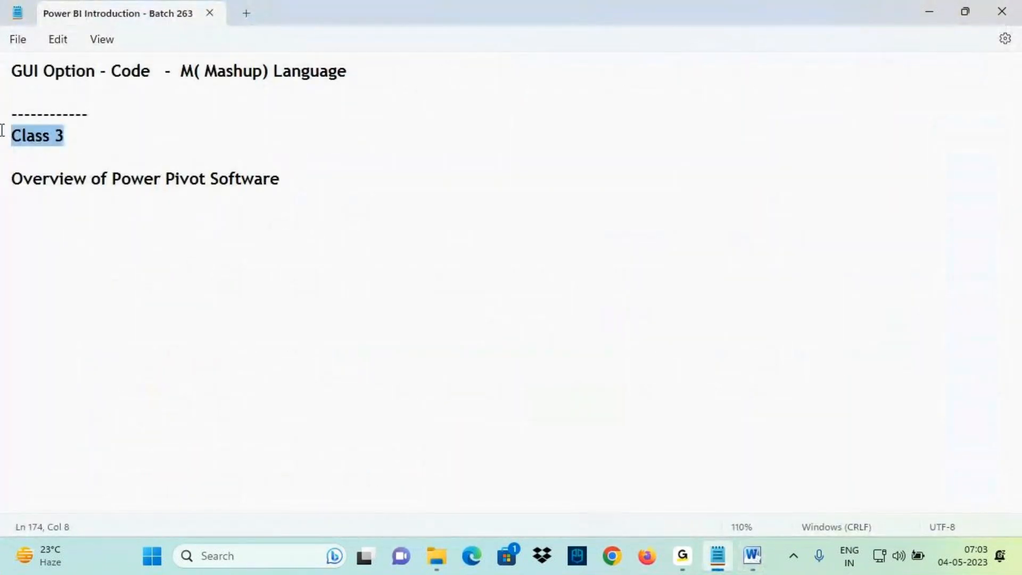
pyautogui.moveTo(29, 180); pyautogui.dragTo(290, 181)
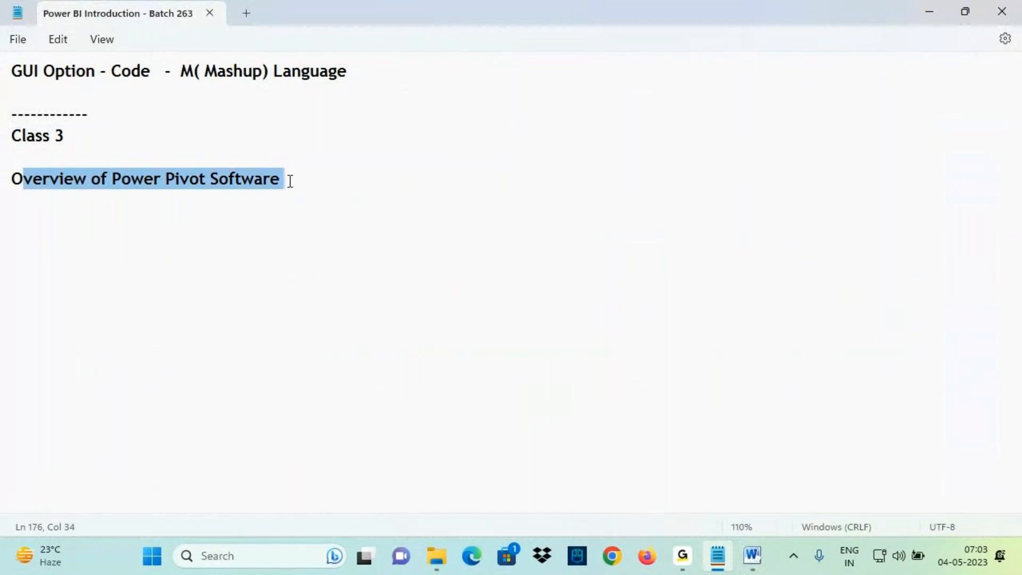
pyautogui.click(682, 556)
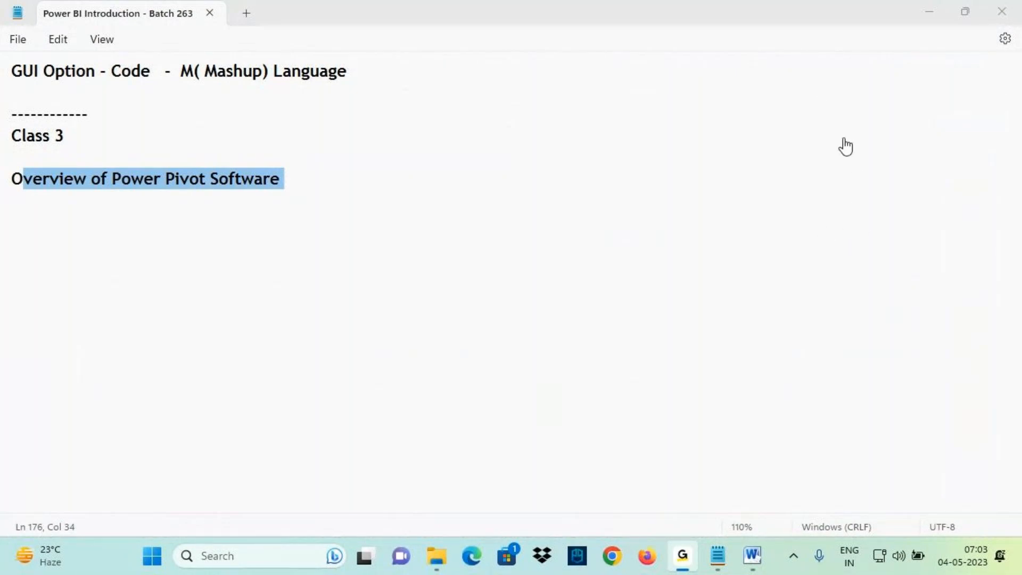
pyautogui.click(932, 17)
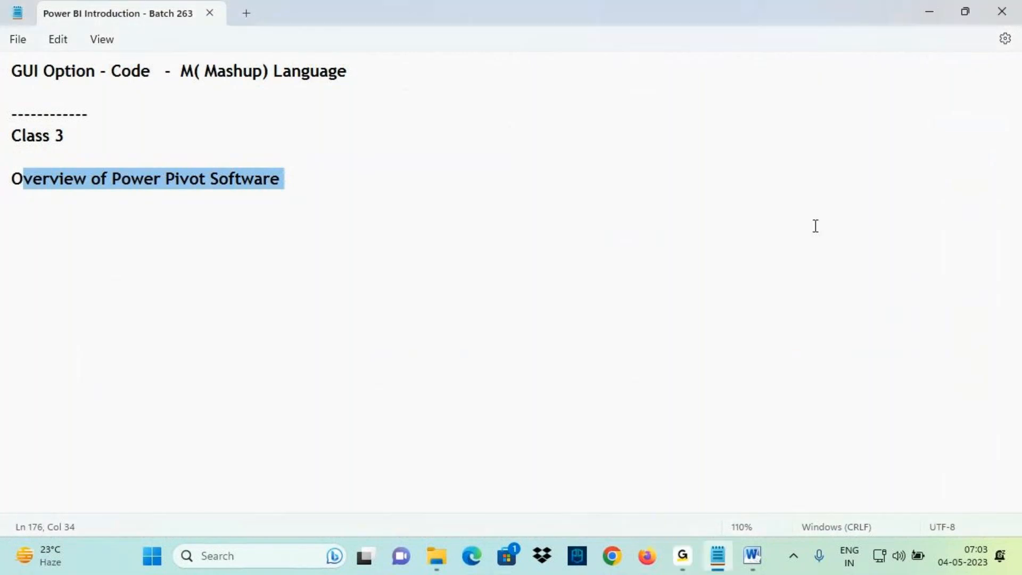
pyautogui.click(690, 554)
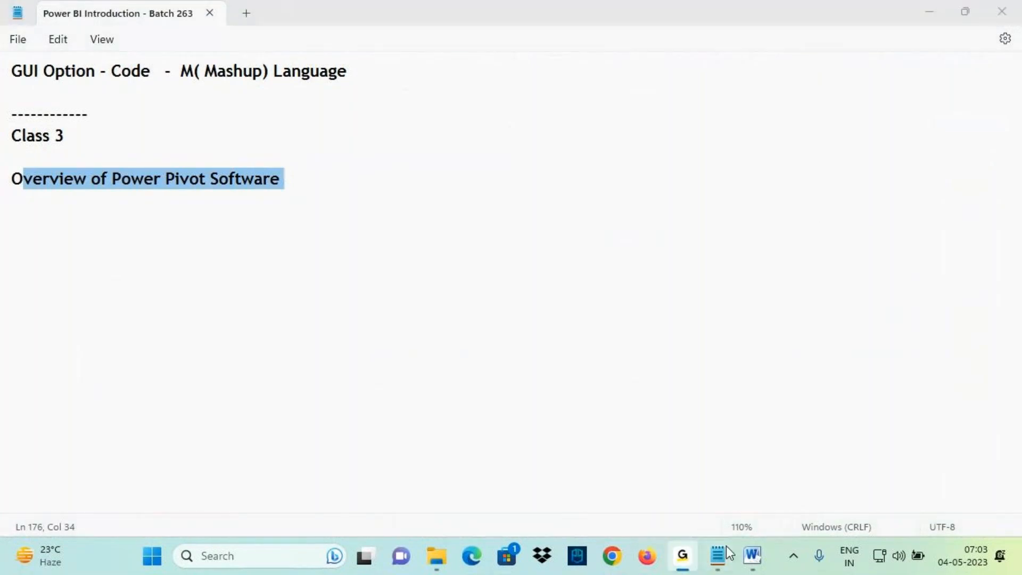
pyautogui.click(927, 22)
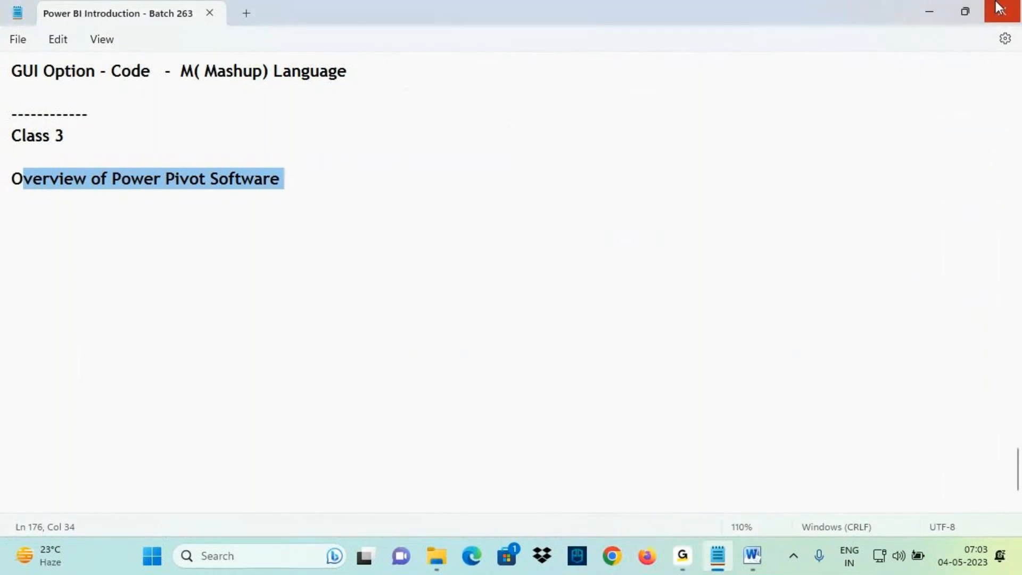
# Launch Power BI Desktop from its desktop shortcut and dismiss the start screen to reach the blank report
pyautogui.click(1002, 564)
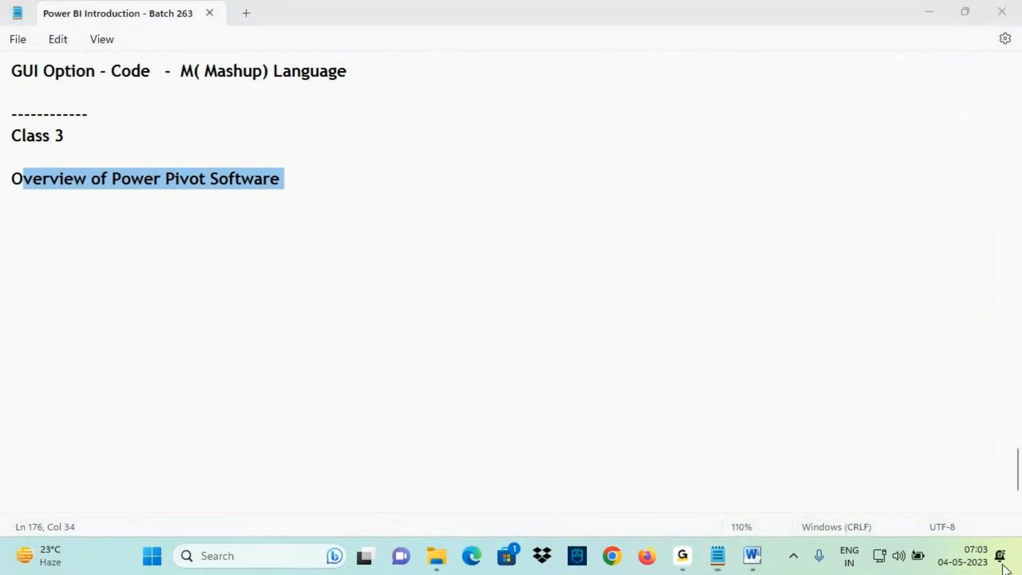
pyautogui.click(1004, 569)
pyautogui.click(171, 54)
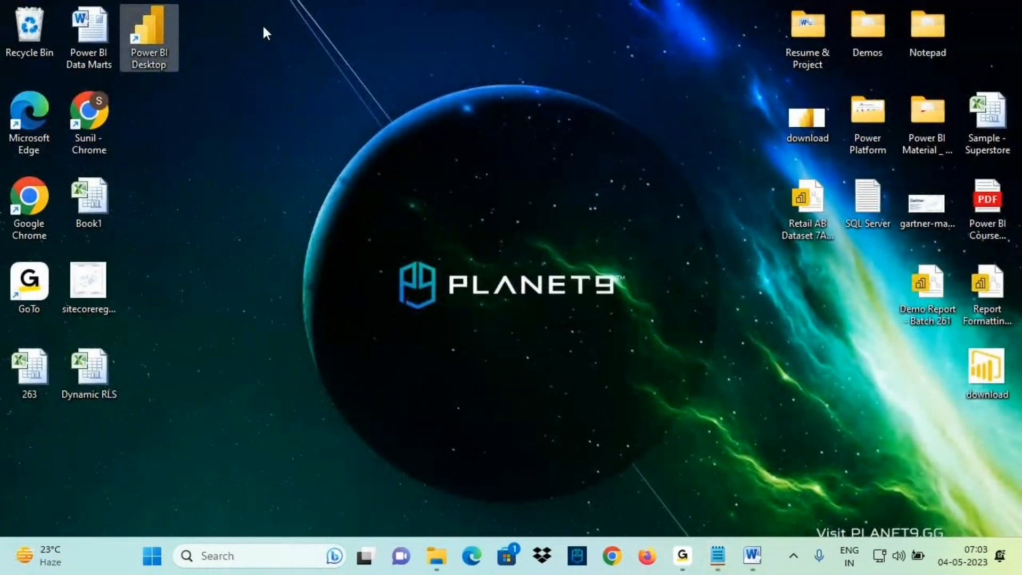
pyautogui.hotkey('ctrl', '2')
pyautogui.moveTo(181, 17)
pyautogui.mouseDown()
pyautogui.moveTo(144, 65)
pyautogui.moveTo(172, 21)
pyautogui.mouseUp()
pyautogui.moveTo(162, 40)
pyautogui.mouseDown()
pyautogui.moveTo(253, 50)
pyautogui.moveTo(218, 85)
pyautogui.mouseUp()
pyautogui.press('Escape')
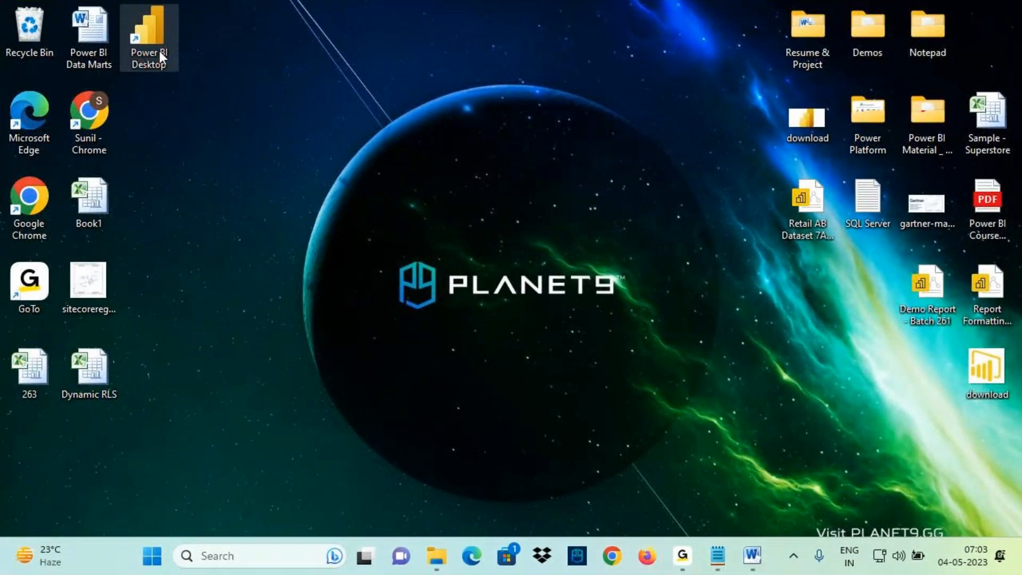
pyautogui.doubleClick(149, 32)
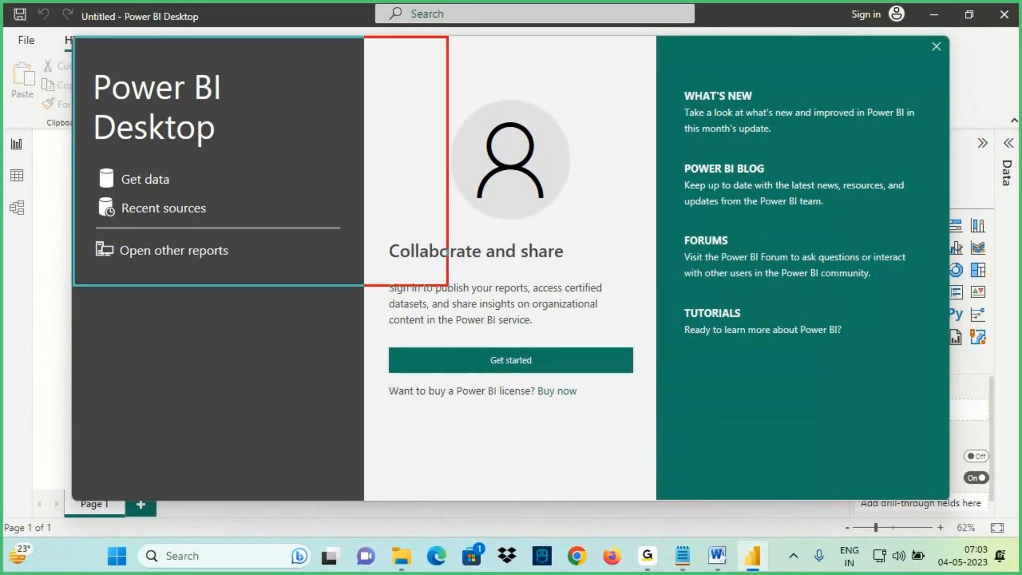
pyautogui.moveTo(951, 493); pyautogui.dragTo(960, 480)
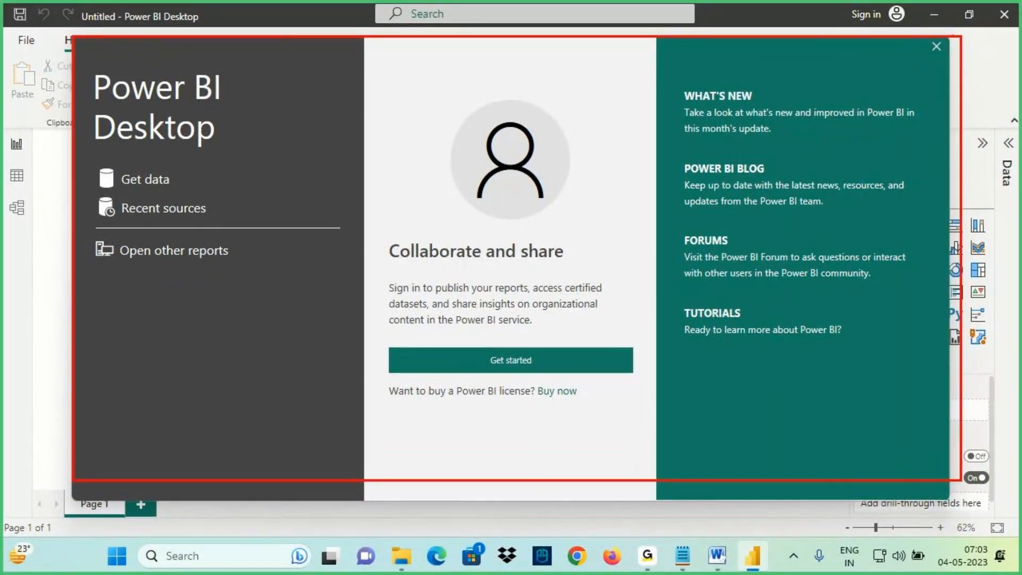
pyautogui.click(936, 46)
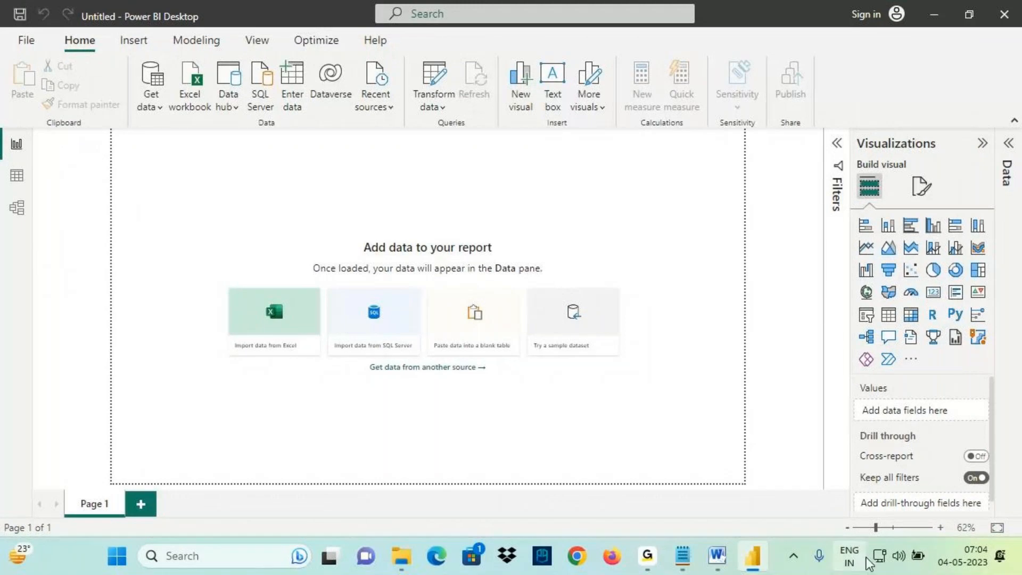
pyautogui.click(911, 557)
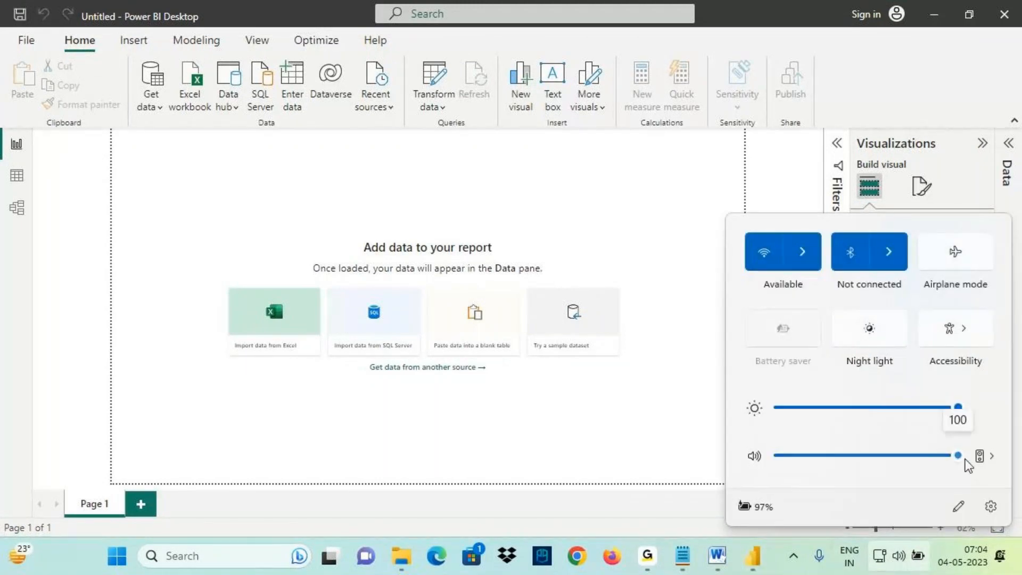
pyautogui.click(210, 8)
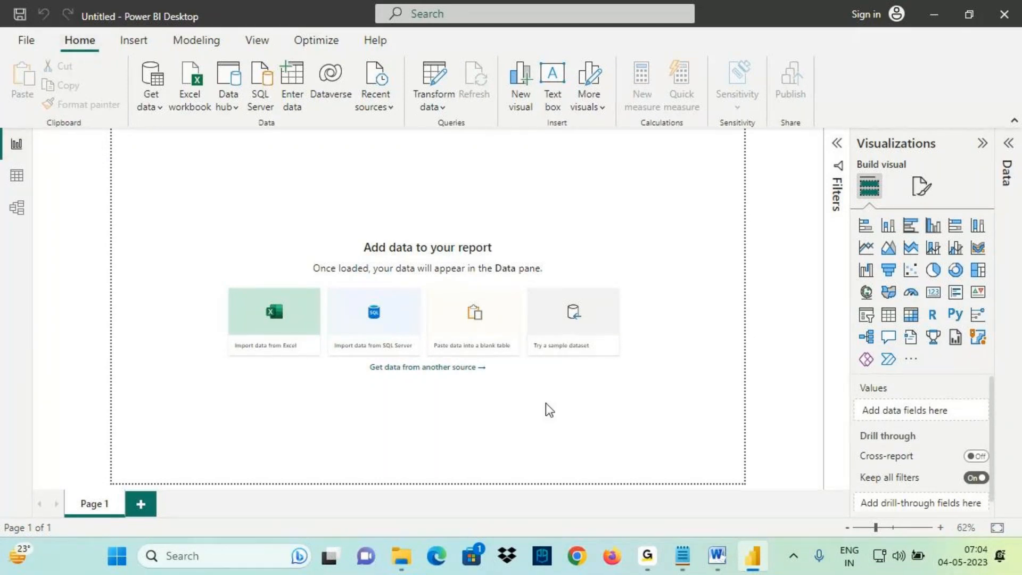
# Switch to the Power BI Architecture document in Word and point out the Power Query block inside Power BI Desktop
pyautogui.click(717, 555)
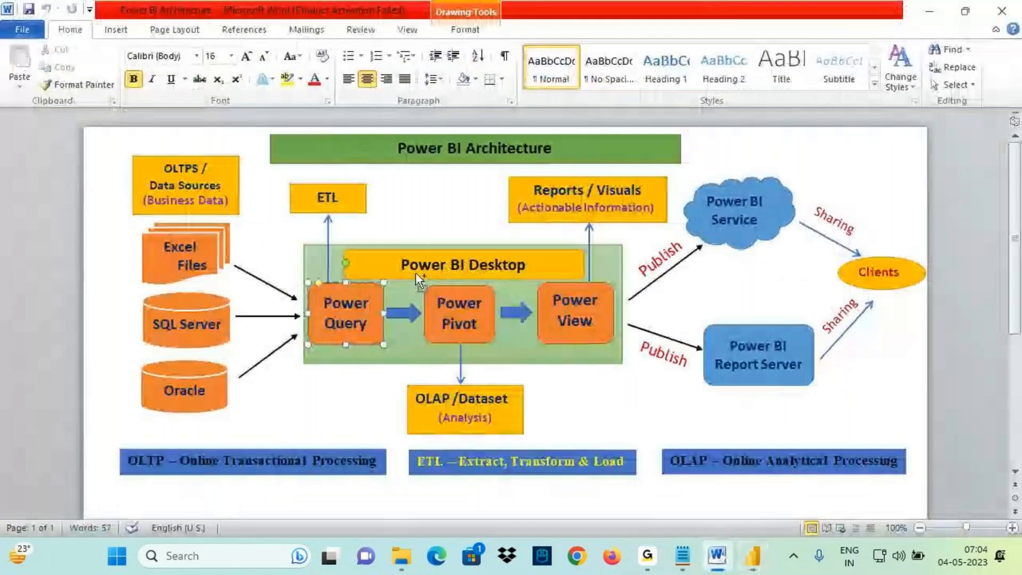
pyautogui.hotkey('ctrl', '2')
pyautogui.moveTo(387, 276)
pyautogui.mouseDown()
pyautogui.moveTo(515, 273)
pyautogui.moveTo(428, 253)
pyautogui.moveTo(423, 229)
pyautogui.moveTo(372, 234)
pyautogui.moveTo(352, 292)
pyautogui.moveTo(366, 273)
pyautogui.moveTo(367, 332)
pyautogui.moveTo(357, 292)
pyautogui.mouseUp()
pyautogui.press('Escape')
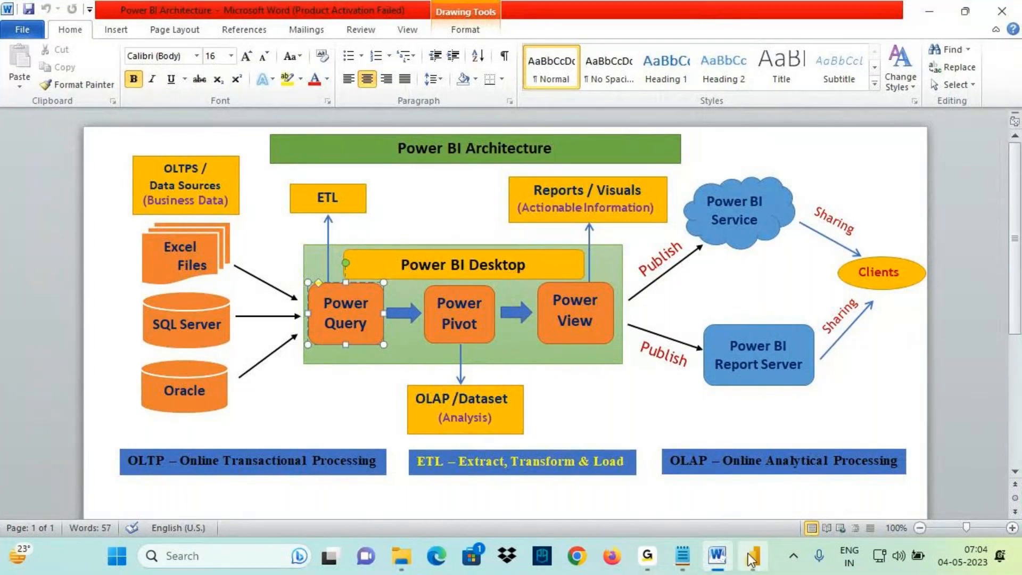
# Switch back to Power BI Desktop, point out the Transform data command, and open the Power Query Editor with it
pyautogui.click(752, 556)
pyautogui.hotkey('ctrl', '2')
pyautogui.moveTo(66, 48); pyautogui.dragTo(92, 49)
pyautogui.moveTo(400, 55); pyautogui.dragTo(457, 120)
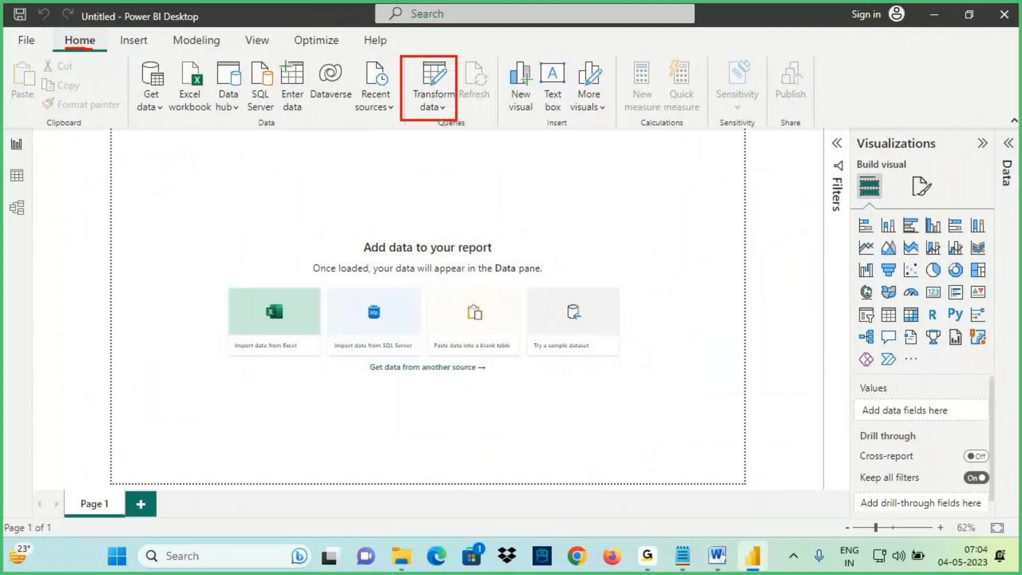
pyautogui.press('Escape')
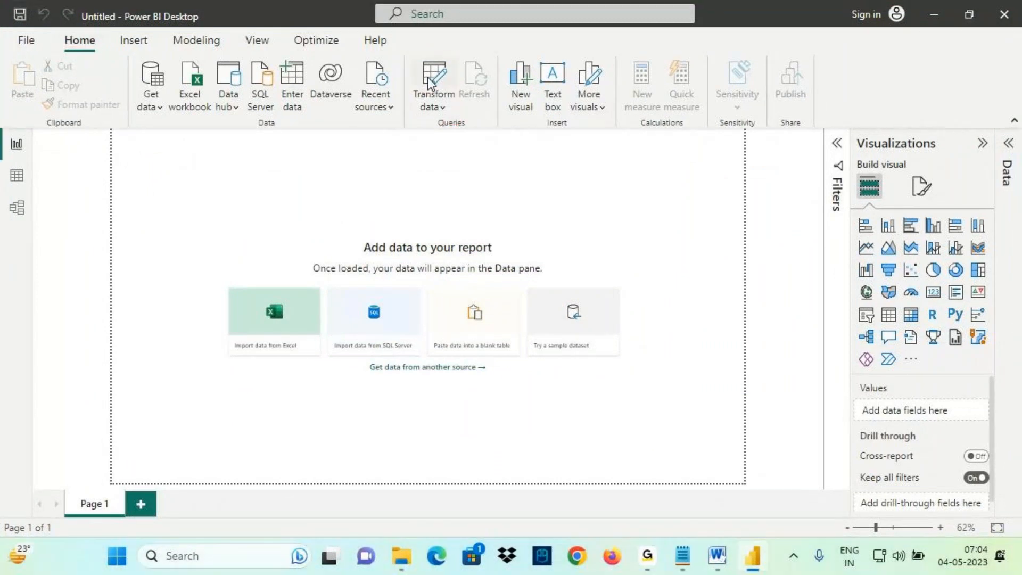
pyautogui.click(431, 90)
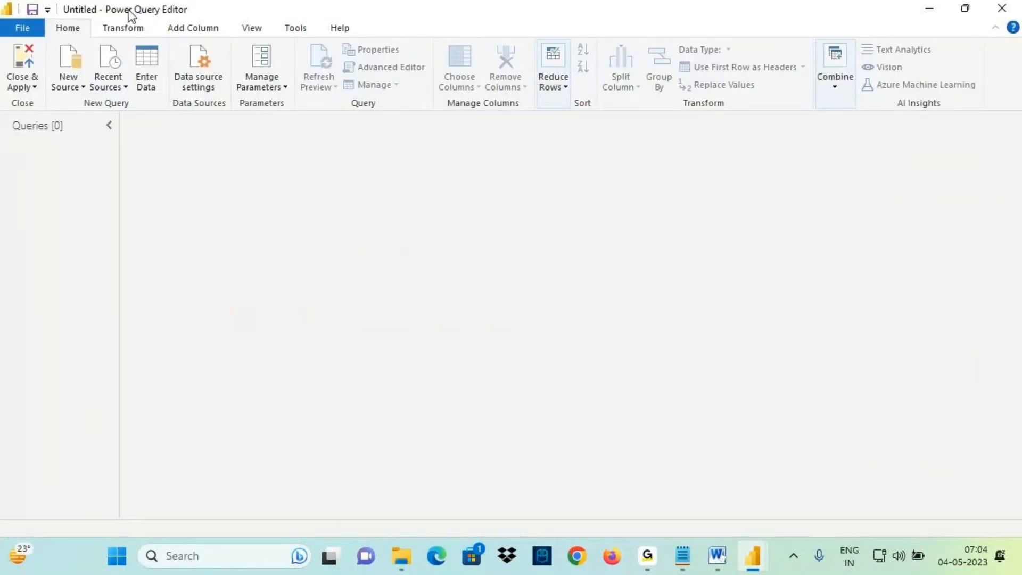
# Annotate the Power Query Editor title with "UI" and an arrow to "ETL", circle each of the three letters, and clear the drawing
pyautogui.hotkey('ctrl', '2')
pyautogui.moveTo(120, 16)
pyautogui.mouseDown()
pyautogui.moveTo(212, 14)
pyautogui.moveTo(223, 32)
pyautogui.moveTo(242, 6)
pyautogui.mouseUp()
pyautogui.moveTo(198, 39); pyautogui.dragTo(237, 32)
pyautogui.moveTo(158, 19)
pyautogui.mouseDown()
pyautogui.moveTo(186, 141)
pyautogui.moveTo(199, 123)
pyautogui.mouseUp()
pyautogui.moveTo(220, 125)
pyautogui.mouseDown()
pyautogui.moveTo(218, 148)
pyautogui.moveTo(243, 154)
pyautogui.mouseUp()
pyautogui.moveTo(229, 141); pyautogui.dragTo(243, 137)
pyautogui.moveTo(219, 128); pyautogui.dragTo(371, 138)
pyautogui.moveTo(237, 201); pyautogui.dragTo(238, 165)
pyautogui.moveTo(238, 165)
pyautogui.mouseDown()
pyautogui.moveTo(225, 184)
pyautogui.moveTo(259, 185)
pyautogui.mouseUp()
pyautogui.moveTo(110, 17); pyautogui.dragTo(174, 16)
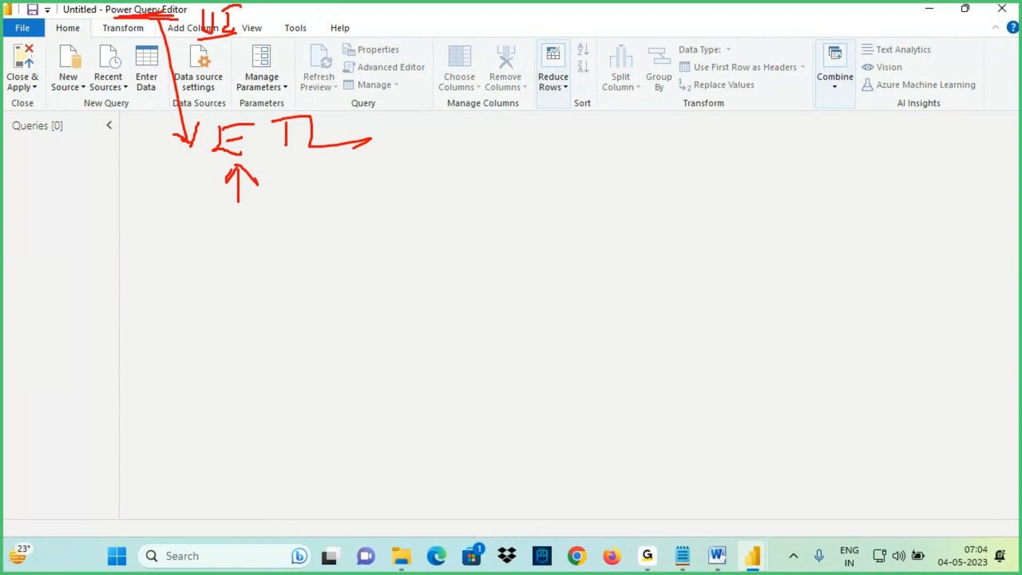
pyautogui.moveTo(246, 113)
pyautogui.mouseDown()
pyautogui.moveTo(208, 145)
pyautogui.moveTo(257, 114)
pyautogui.moveTo(213, 107)
pyautogui.moveTo(300, 122)
pyautogui.moveTo(252, 100)
pyautogui.mouseUp()
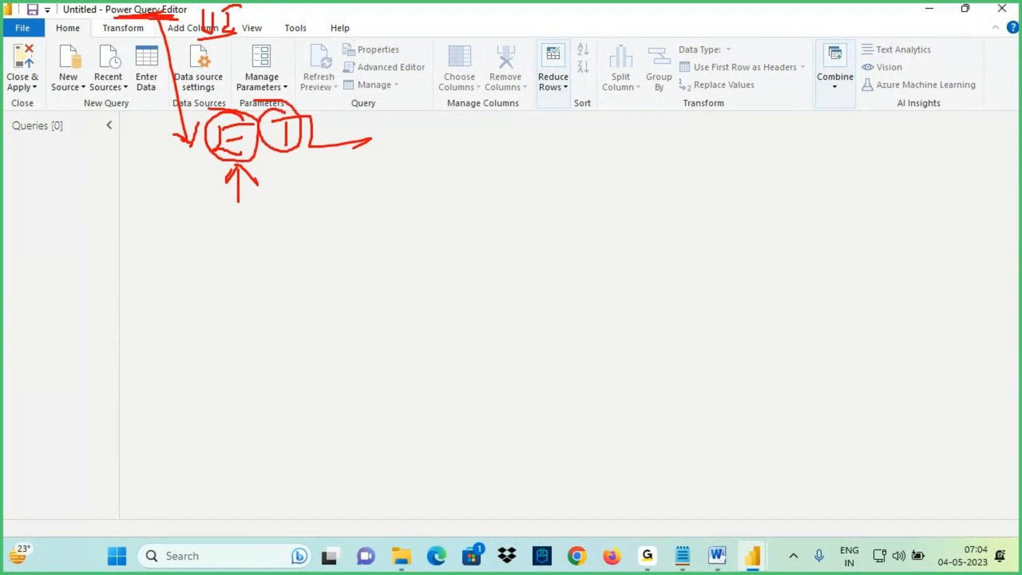
pyautogui.moveTo(326, 107)
pyautogui.mouseDown()
pyautogui.moveTo(334, 111)
pyautogui.moveTo(327, 105)
pyautogui.mouseUp()
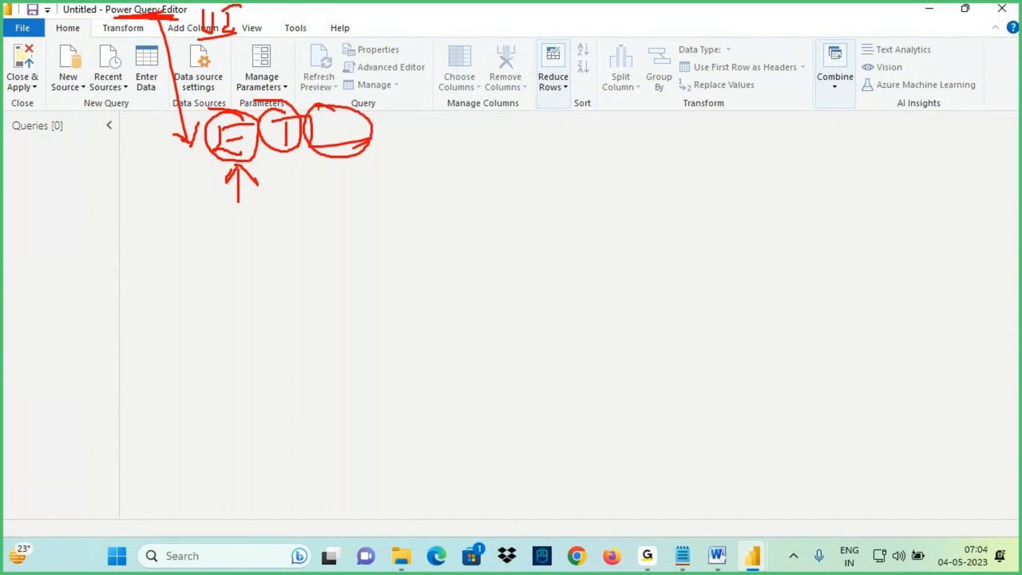
pyautogui.press('Escape')
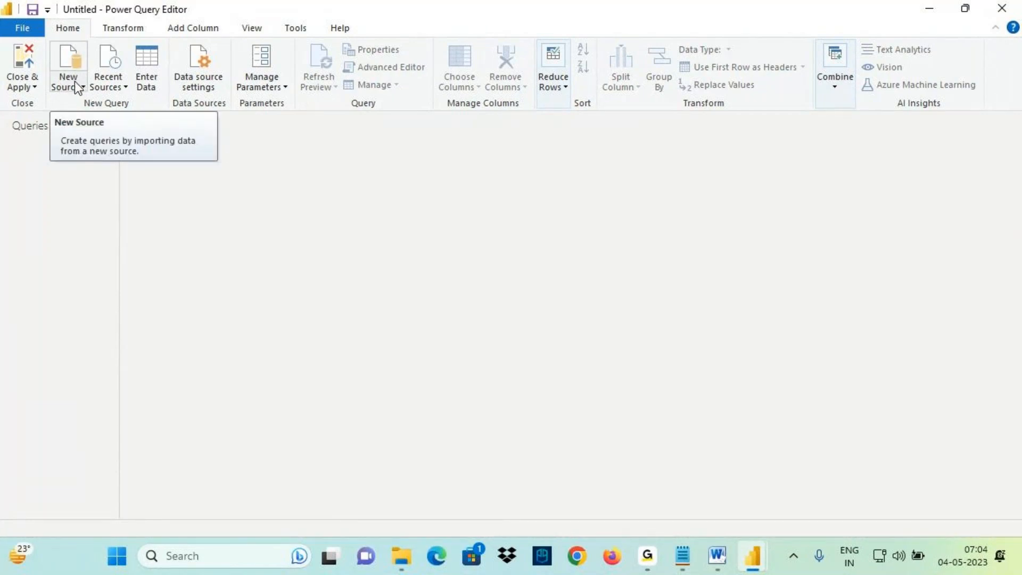
# Add a new Excel workbook source from the Power BI material folder on the Desktop and open the Sample - Superstore file
pyautogui.click(72, 81)
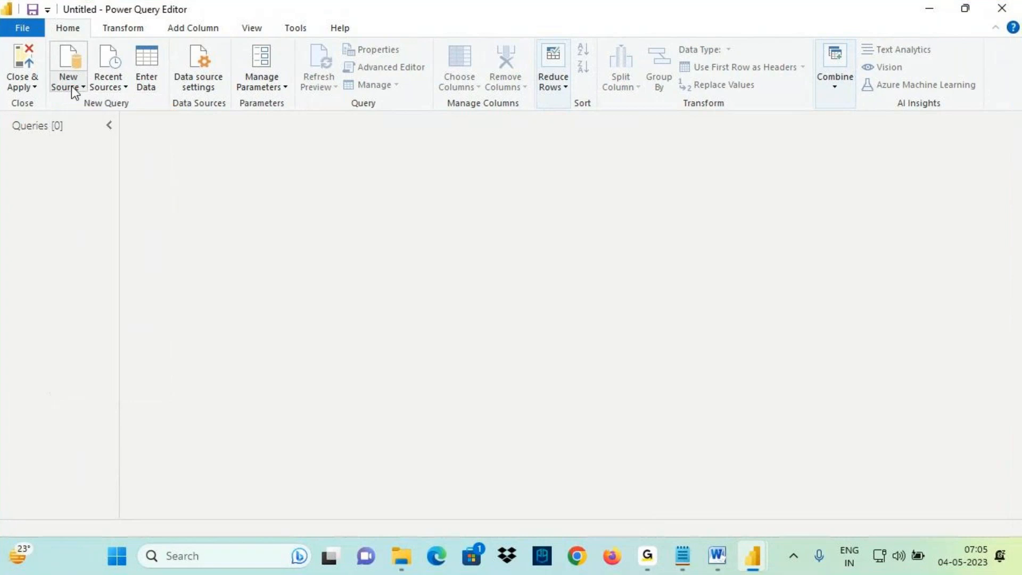
pyautogui.click(71, 85)
pyautogui.click(95, 130)
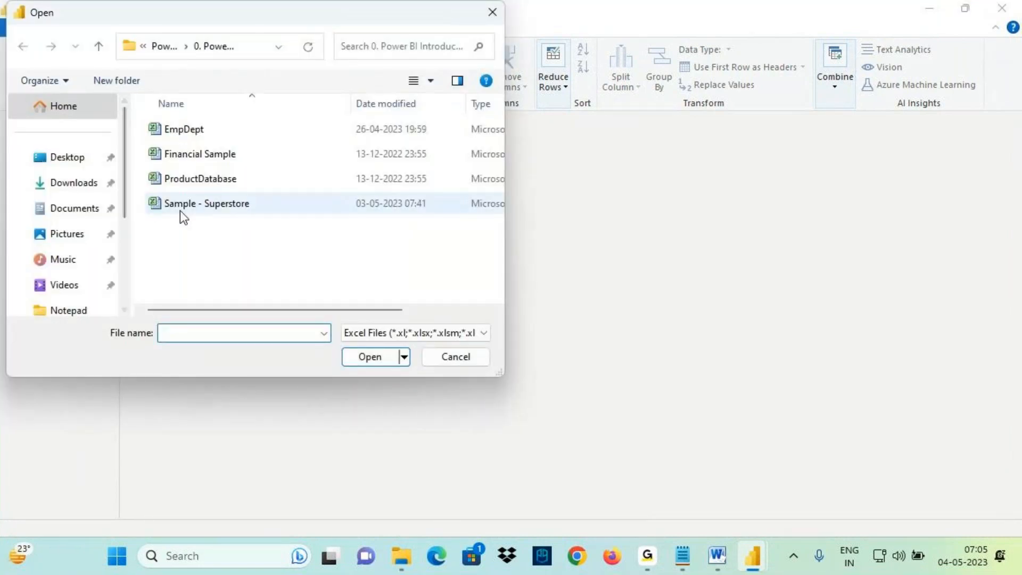
pyautogui.click(190, 205)
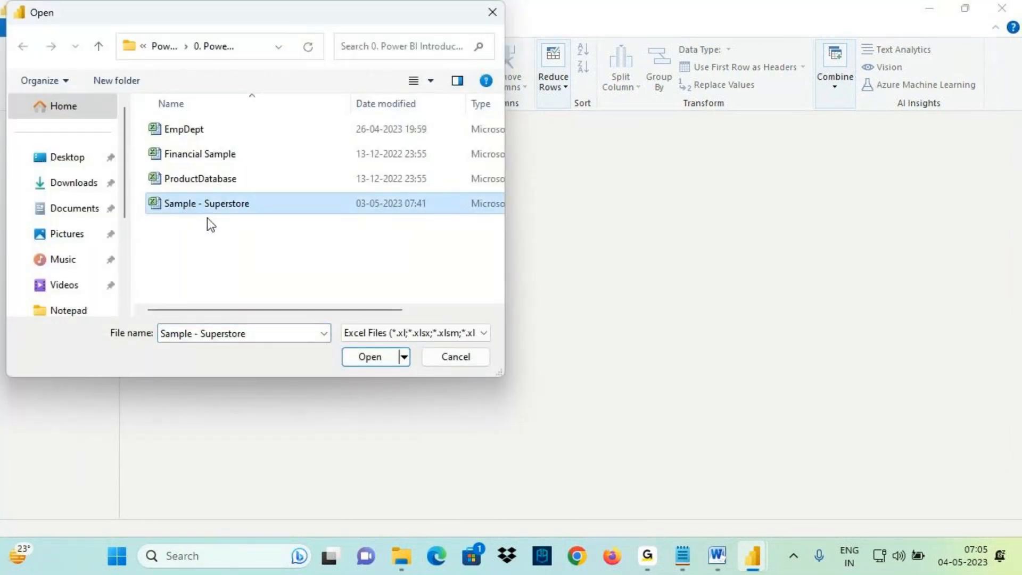
pyautogui.click(64, 159)
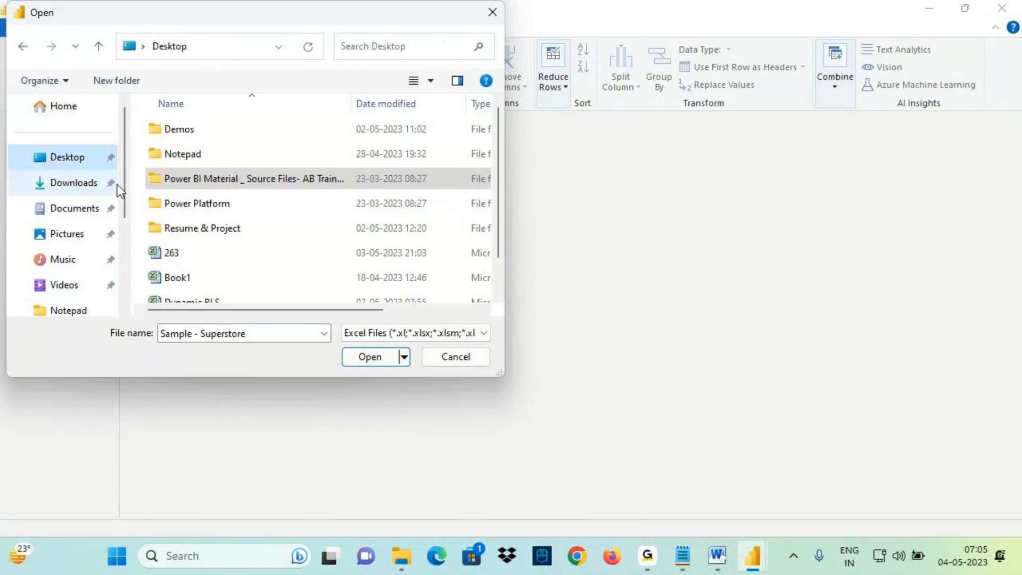
pyautogui.doubleClick(183, 178)
pyautogui.doubleClick(202, 129)
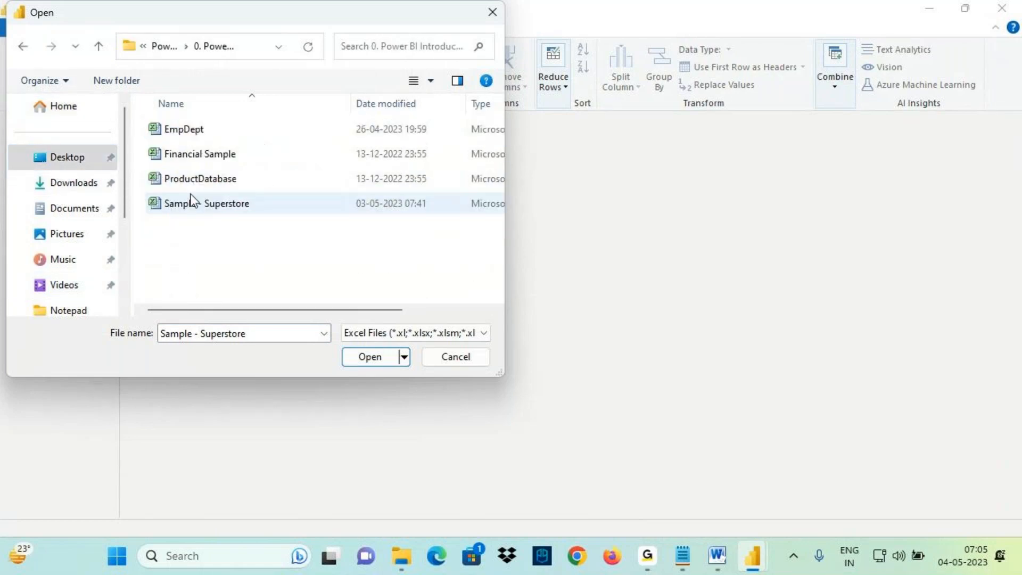
pyautogui.click(379, 357)
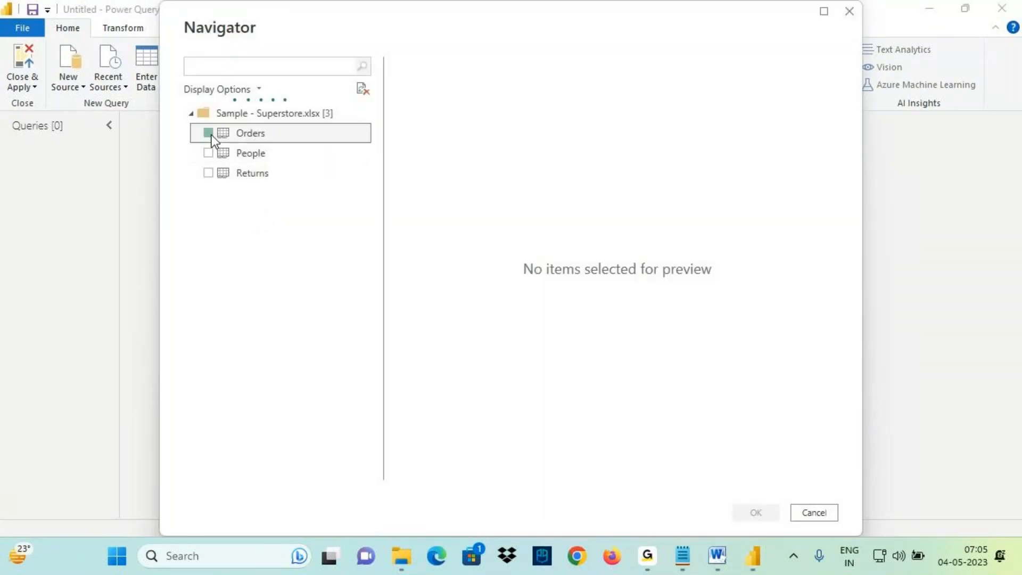
# Load the Orders, People and Returns sheets from Sample - Superstore.xlsx and display the Orders query
pyautogui.click(209, 134)
pyautogui.click(208, 153)
pyautogui.click(208, 174)
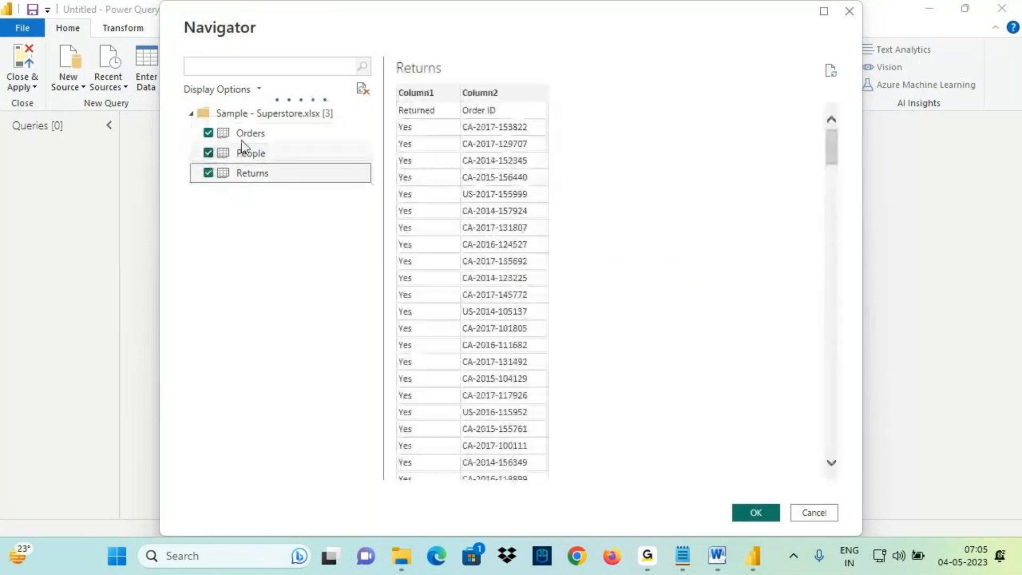
pyautogui.click(734, 513)
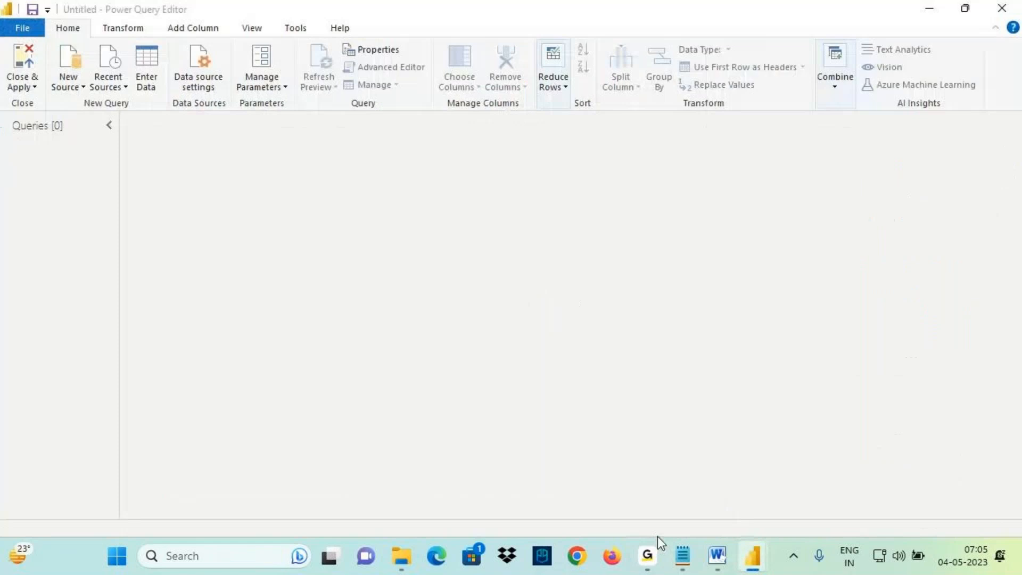
pyautogui.click(47, 153)
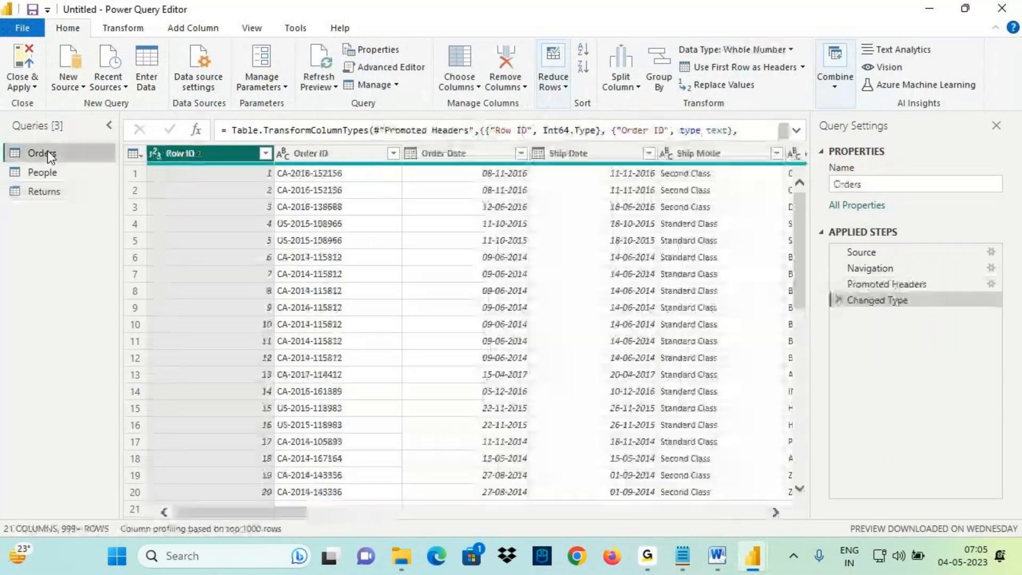
# Switch to the Batch 263 notes in Notepad, place the cursor on the Power Pivot overview line, and return to the Power Query Editor
pyautogui.click(647, 557)
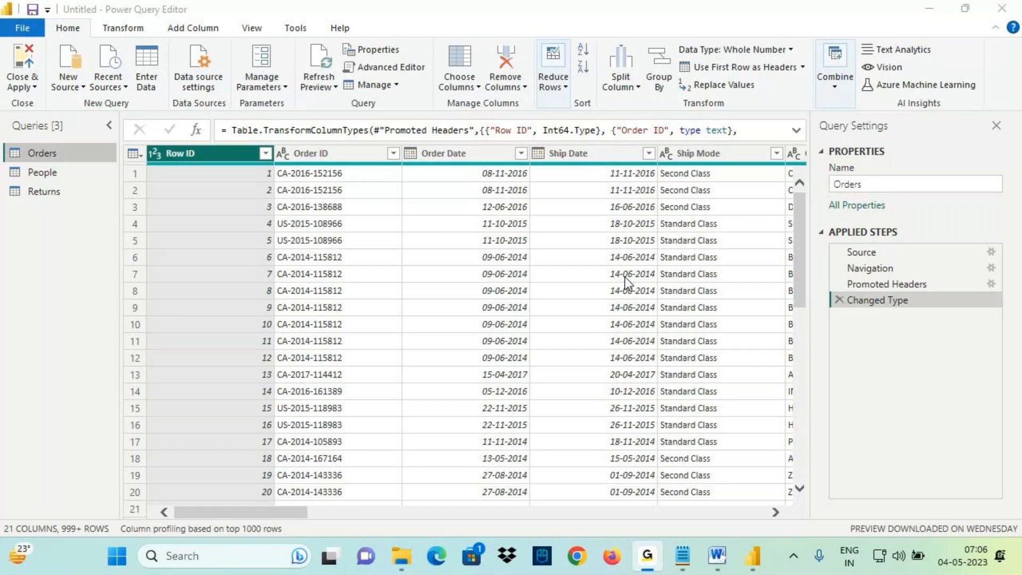
pyautogui.click(682, 556)
pyautogui.click(178, 184)
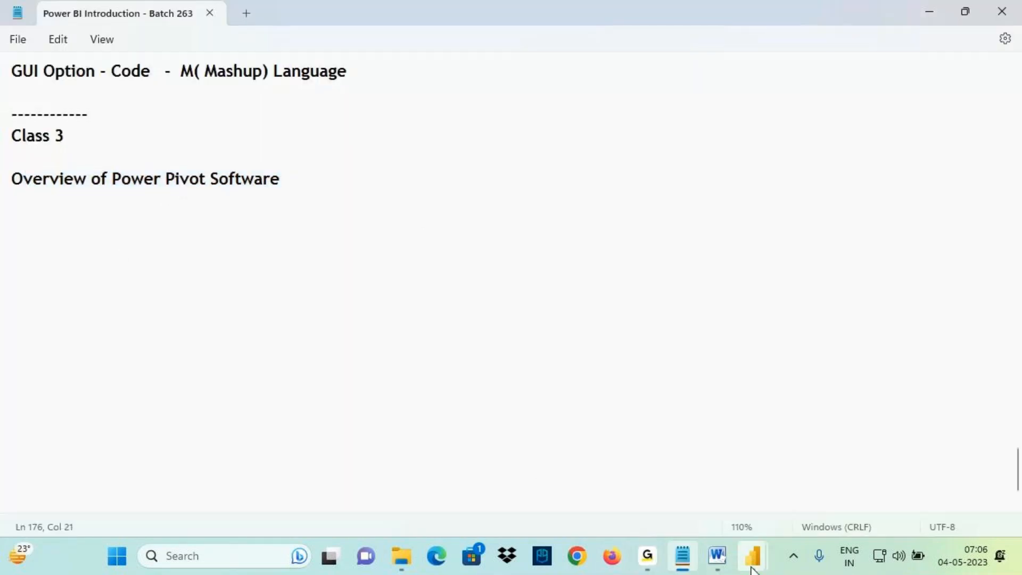
pyautogui.moveTo(753, 555)
pyautogui.click(816, 487)
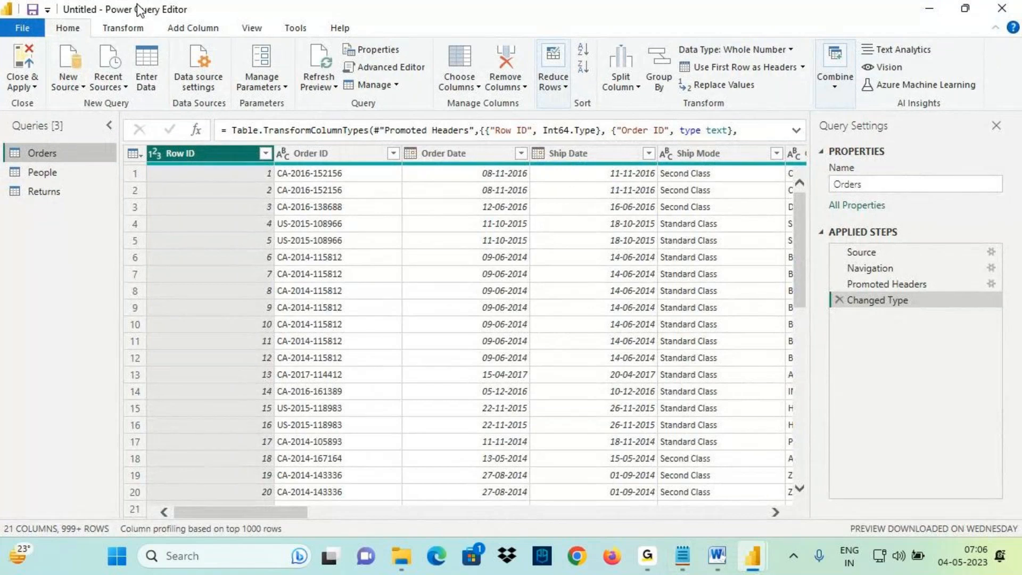
# Add another Excel workbook source and open the EmpDept file from the same Power BI material folder on the Desktop
pyautogui.click(69, 82)
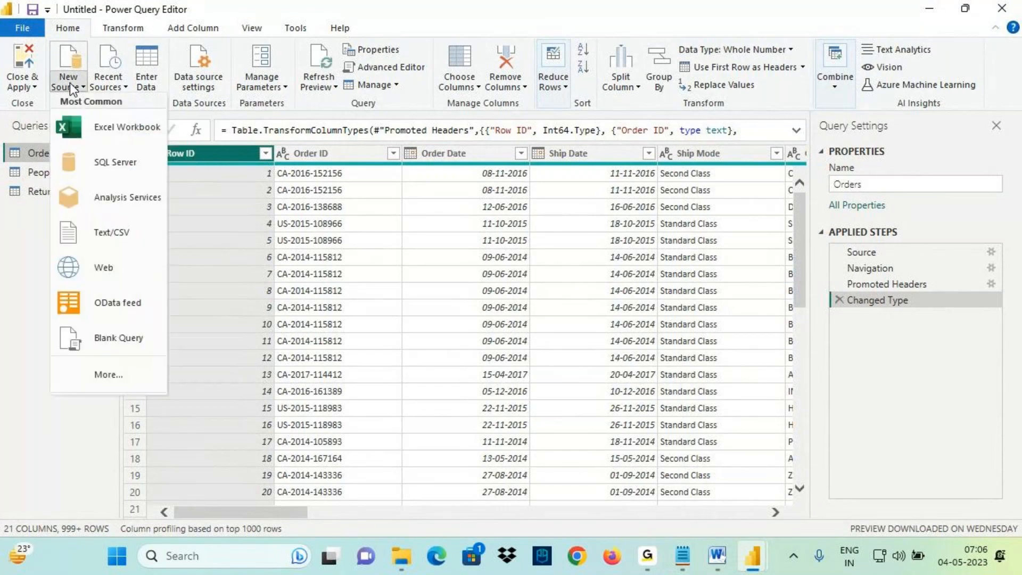
pyautogui.click(109, 133)
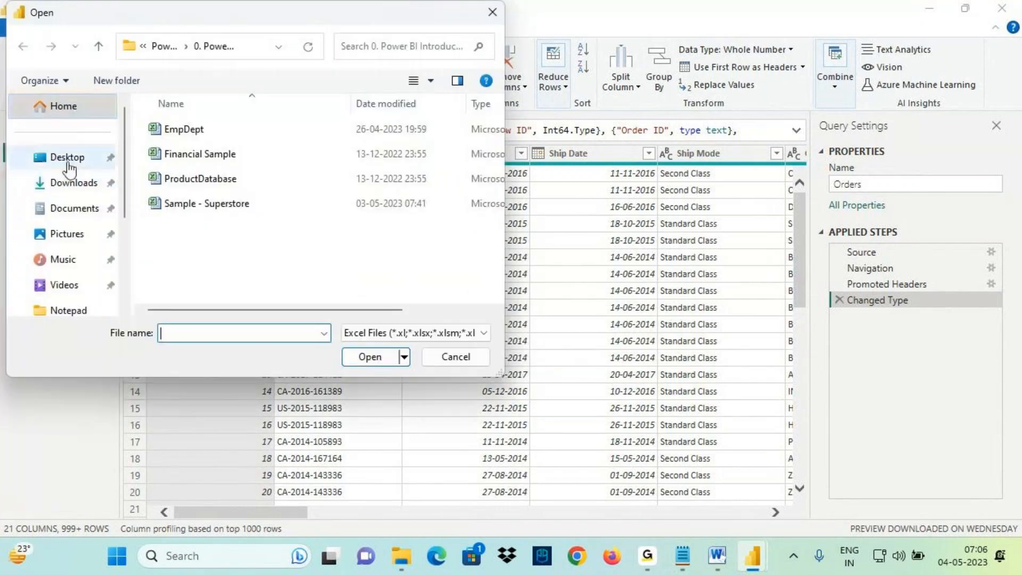
pyautogui.click(69, 166)
pyautogui.doubleClick(212, 179)
pyautogui.click(196, 135)
pyautogui.doubleClick(195, 134)
pyautogui.click(192, 133)
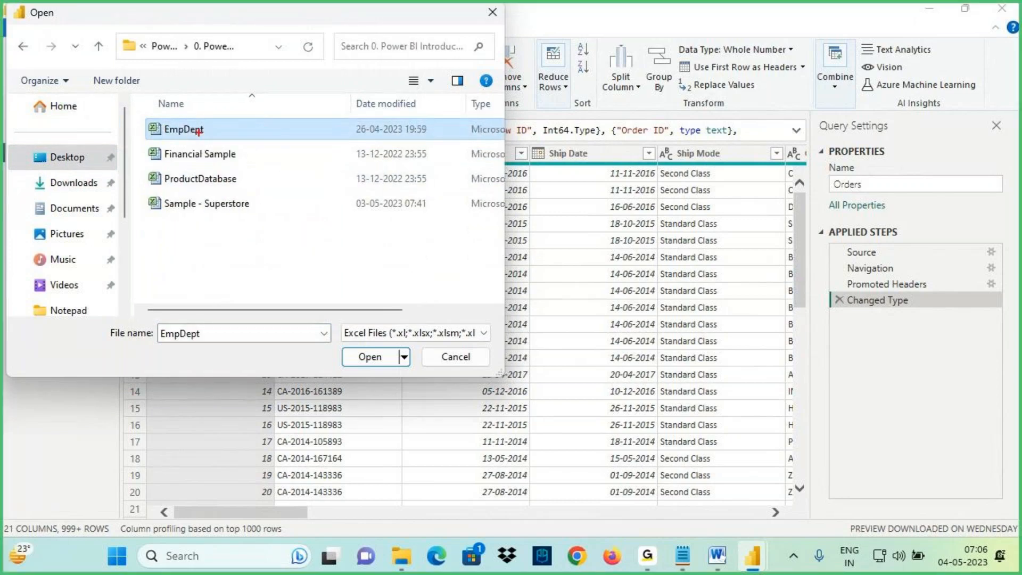
pyautogui.click(372, 357)
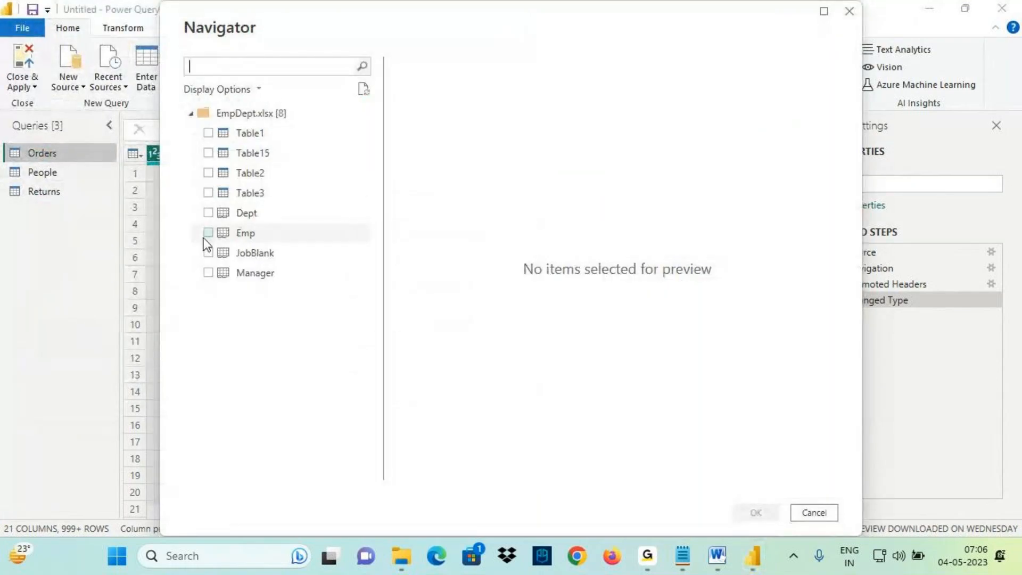
# Load the Emp, Dept and Manager sheets from EmpDept.xlsx and display the Emp query
pyautogui.click(207, 233)
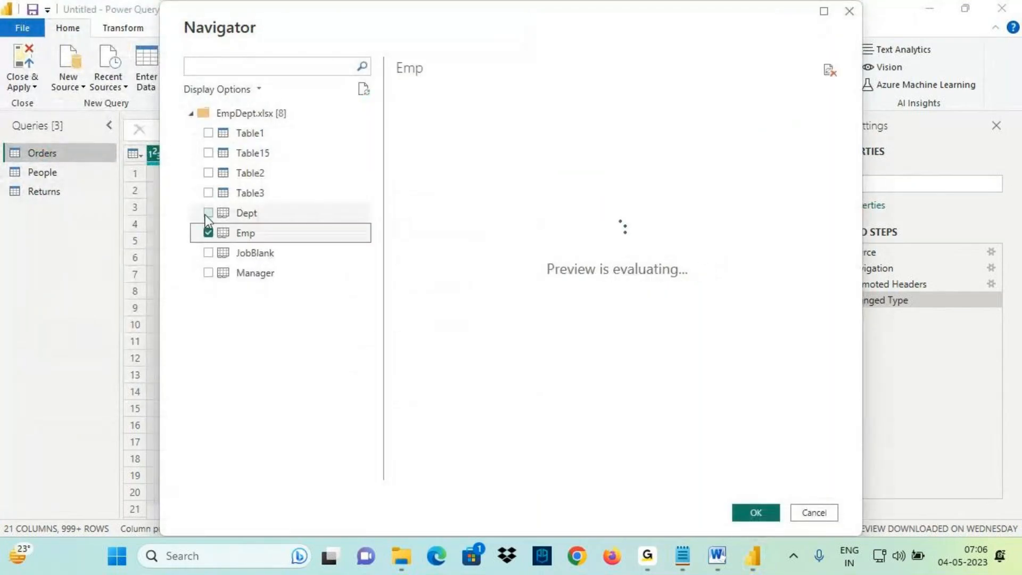
pyautogui.click(206, 213)
pyautogui.click(207, 273)
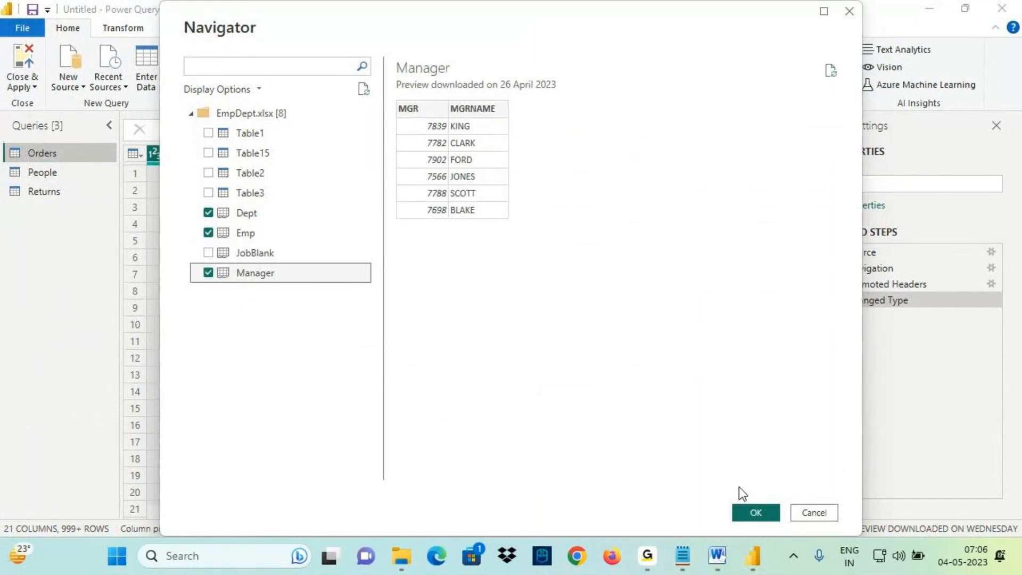
pyautogui.click(756, 512)
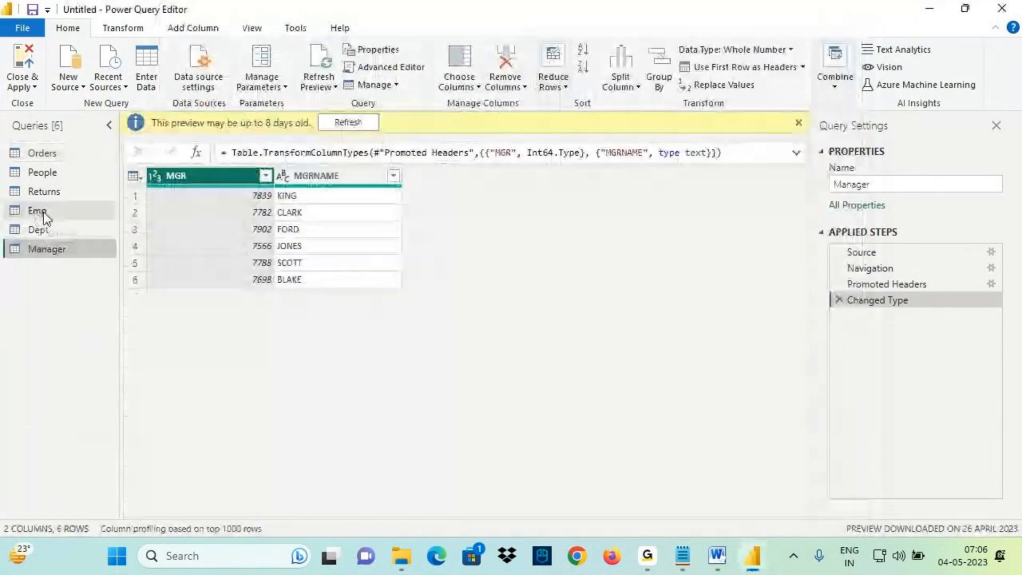
pyautogui.click(44, 213)
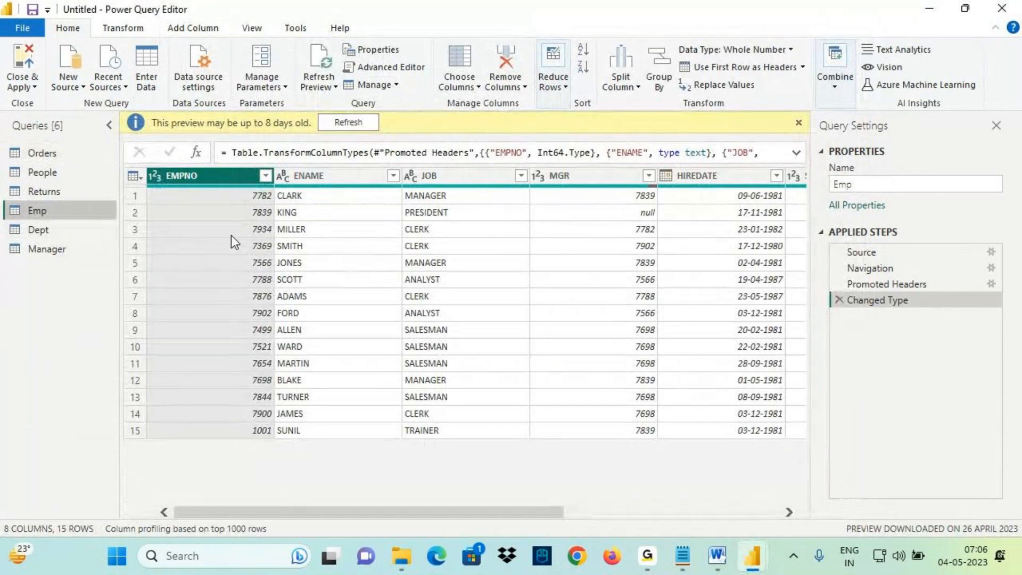
# Start a new SQL Server database source and copy the server name LAPTOP-863IDCNJ\ABSERVER from the SQL Server text file on the desktop
pyautogui.click(75, 84)
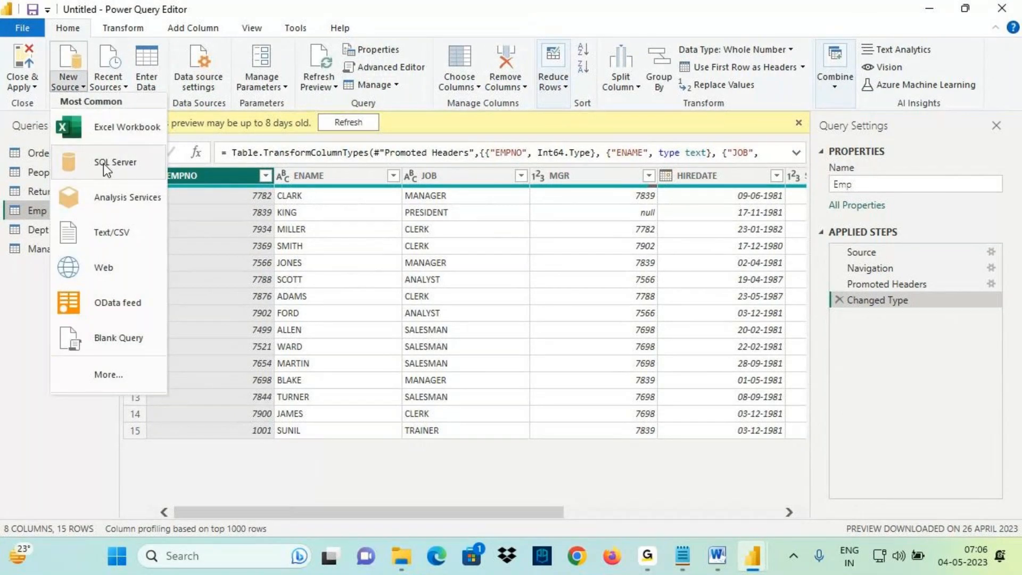
pyautogui.click(121, 166)
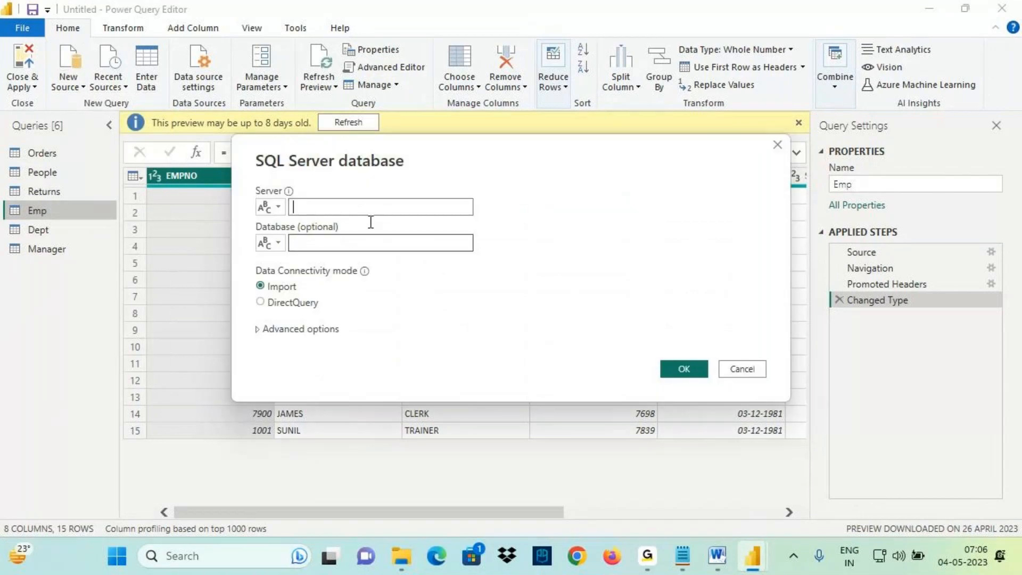
pyautogui.press('super+d')
pyautogui.doubleClick(869, 203)
pyautogui.moveTo(242, 76); pyautogui.dragTo(5, 80)
pyautogui.hotkey('ctrl', 'c')
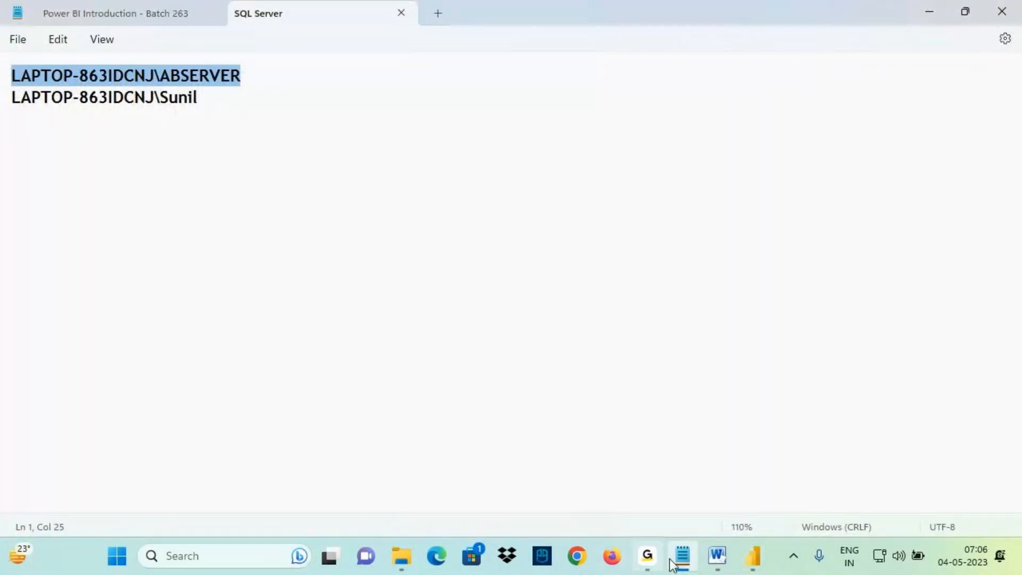
# Return to the SQL Server database dialog, set the server to LAPTOP-863IDCNJ\ABSERVER with no database in Import mode, and connect
pyautogui.moveTo(753, 556)
pyautogui.click(825, 492)
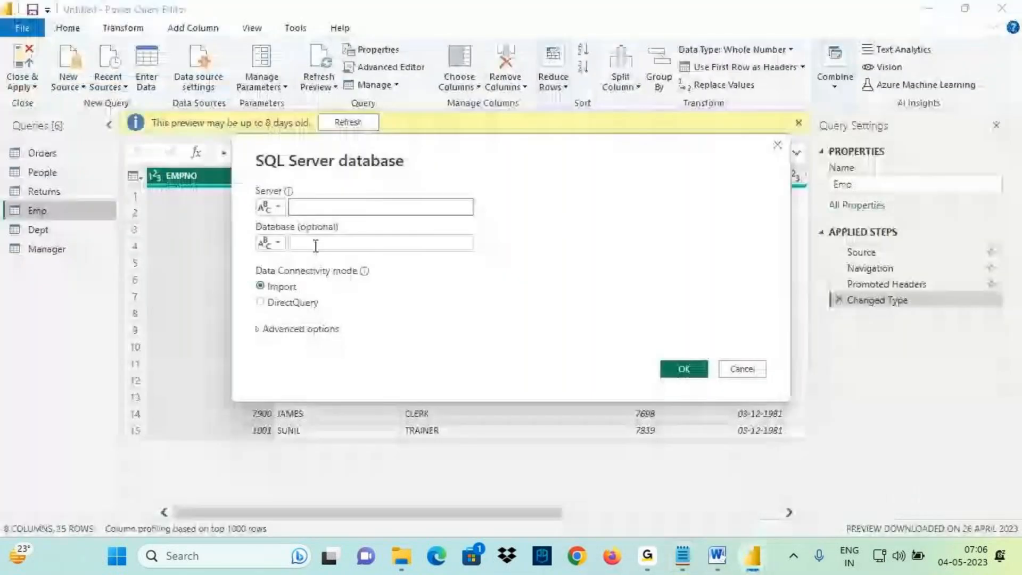
pyautogui.hotkey('ctrl', 'v')
pyautogui.click(337, 243)
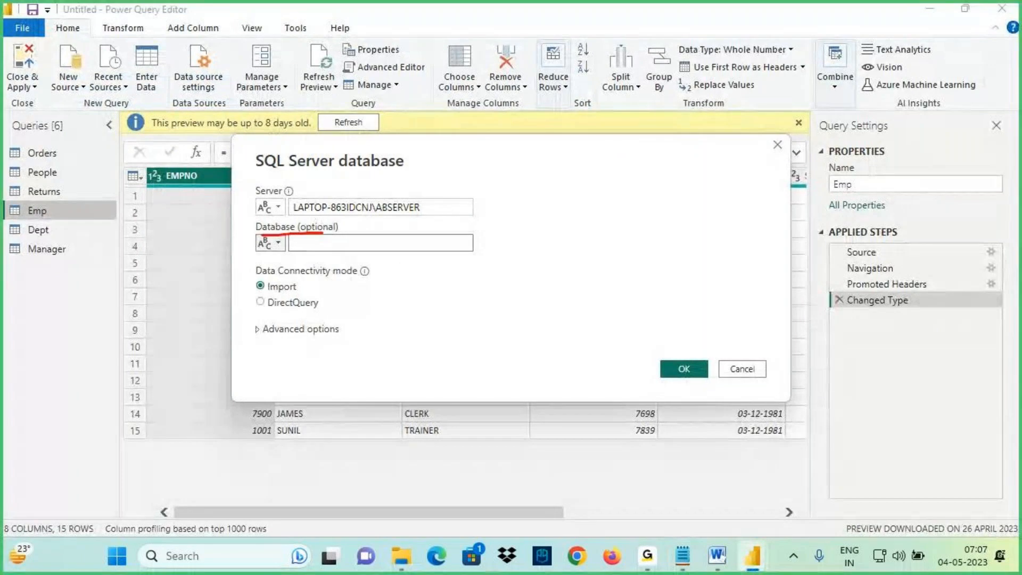
pyautogui.click(686, 375)
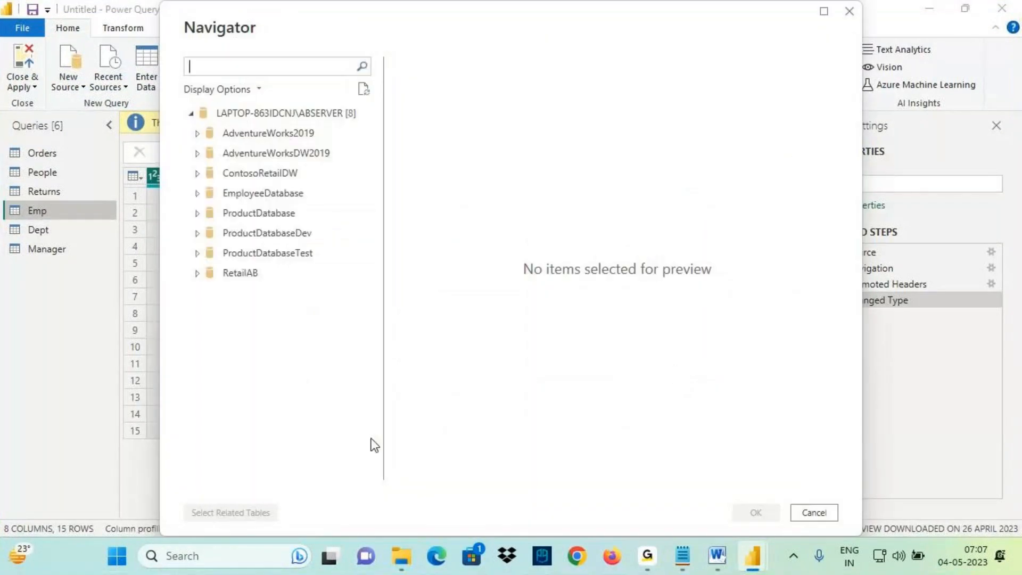
# Mark the database list under the server in the Navigator and point out ProductDatabase
pyautogui.moveTo(351, 120); pyautogui.dragTo(370, 155)
pyautogui.moveTo(192, 207); pyautogui.dragTo(318, 223)
pyautogui.moveTo(225, 219); pyautogui.dragTo(285, 219)
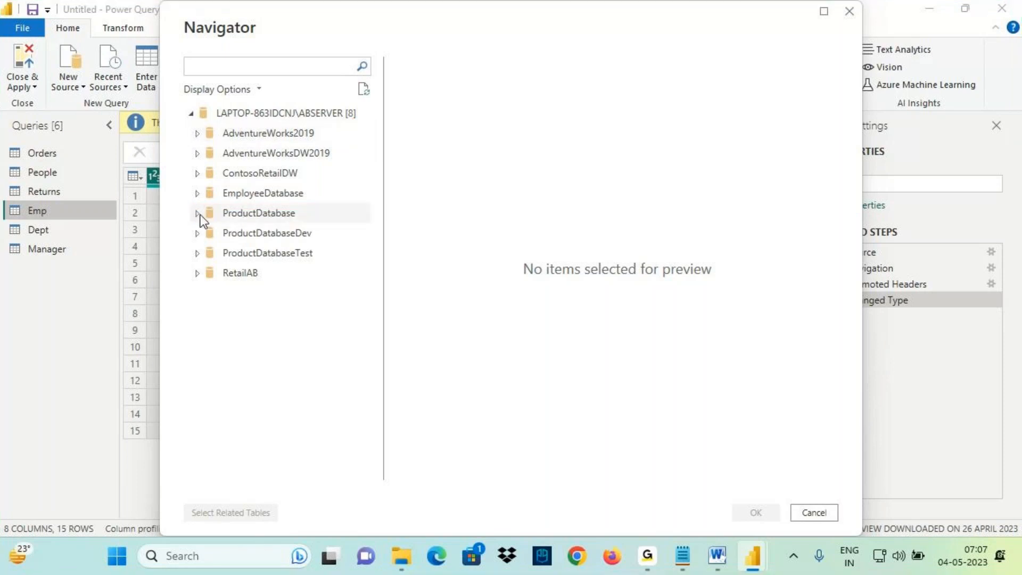
# Load the CUSTOMERS_DATA, PRODUCTS_DATA and SALES_DATA tables from ProductDatabase into the Power Query Editor
pyautogui.click(198, 214)
pyautogui.click(214, 233)
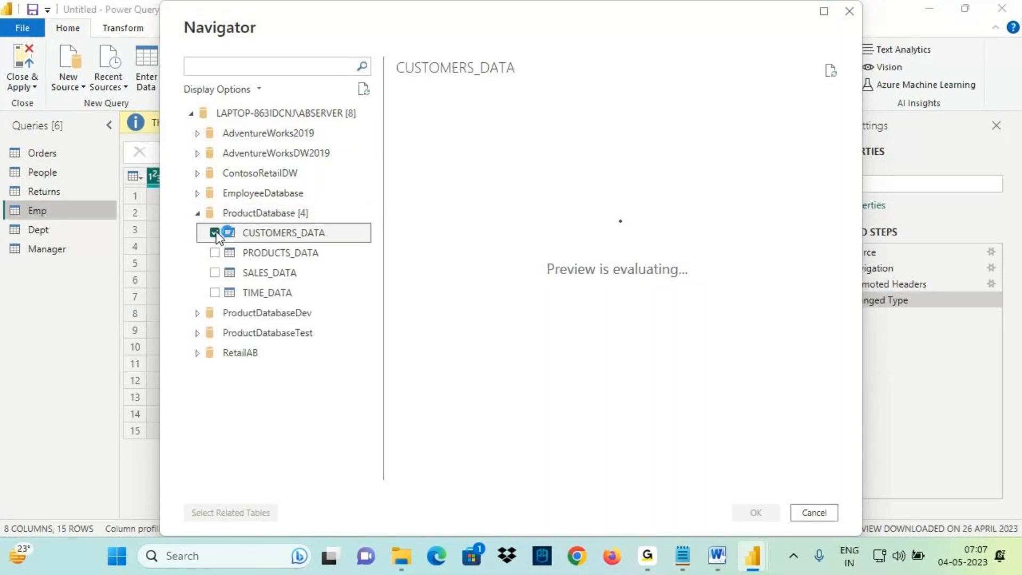
pyautogui.click(215, 253)
pyautogui.click(215, 272)
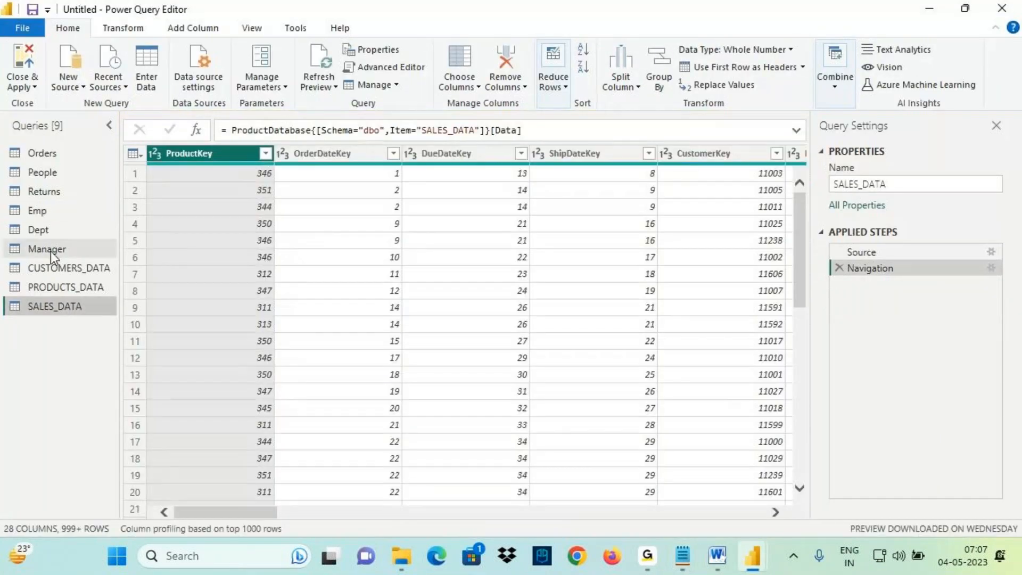
# Circle the query count above the Queries list, point an arrow at it and handwrite "3 Source" above it
pyautogui.hotkey('ctrl', '2')
pyautogui.moveTo(45, 135)
pyautogui.mouseDown()
pyautogui.moveTo(70, 136)
pyautogui.moveTo(61, 137)
pyautogui.mouseUp()
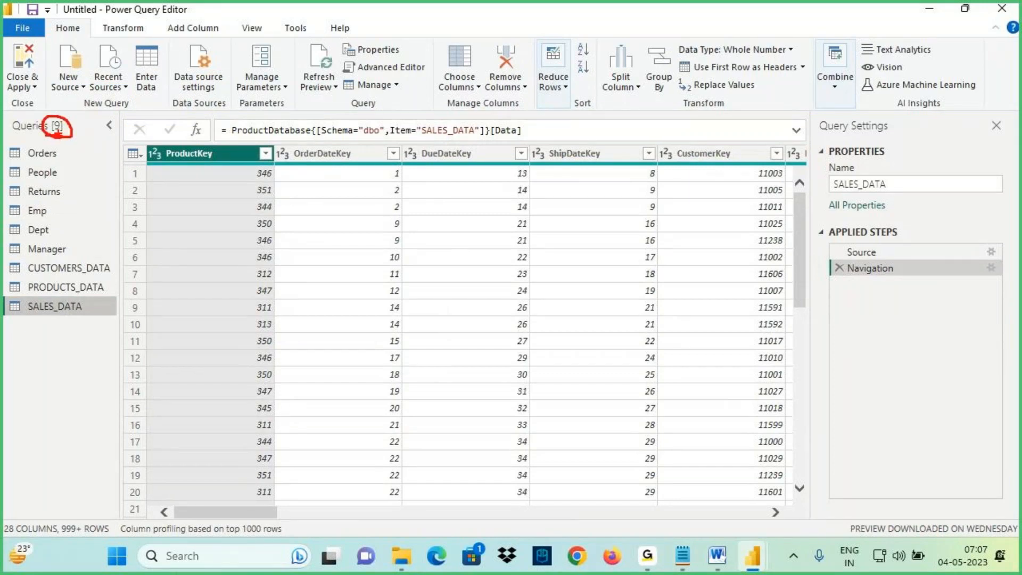
pyautogui.moveTo(64, 138)
pyautogui.mouseDown()
pyautogui.moveTo(63, 160)
pyautogui.moveTo(43, 158)
pyautogui.mouseUp()
pyautogui.moveTo(64, 138); pyautogui.dragTo(76, 148)
pyautogui.moveTo(69, 49); pyautogui.dragTo(75, 90)
pyautogui.moveTo(125, 33); pyautogui.dragTo(110, 76)
pyautogui.moveTo(133, 53); pyautogui.dragTo(227, 53)
# Handwrite the source labels "Ex", "Ex" and "Sql" beside the query count, and clear the annotations
pyautogui.moveTo(99, 113); pyautogui.dragTo(91, 134)
pyautogui.moveTo(80, 130); pyautogui.dragTo(96, 127)
pyautogui.moveTo(99, 119); pyautogui.dragTo(113, 132)
pyautogui.moveTo(111, 118); pyautogui.dragTo(99, 133)
pyautogui.moveTo(227, 98)
pyautogui.mouseDown()
pyautogui.moveTo(256, 86)
pyautogui.moveTo(242, 121)
pyautogui.mouseUp()
pyautogui.moveTo(226, 110); pyautogui.dragTo(275, 134)
pyautogui.moveTo(264, 105); pyautogui.dragTo(242, 130)
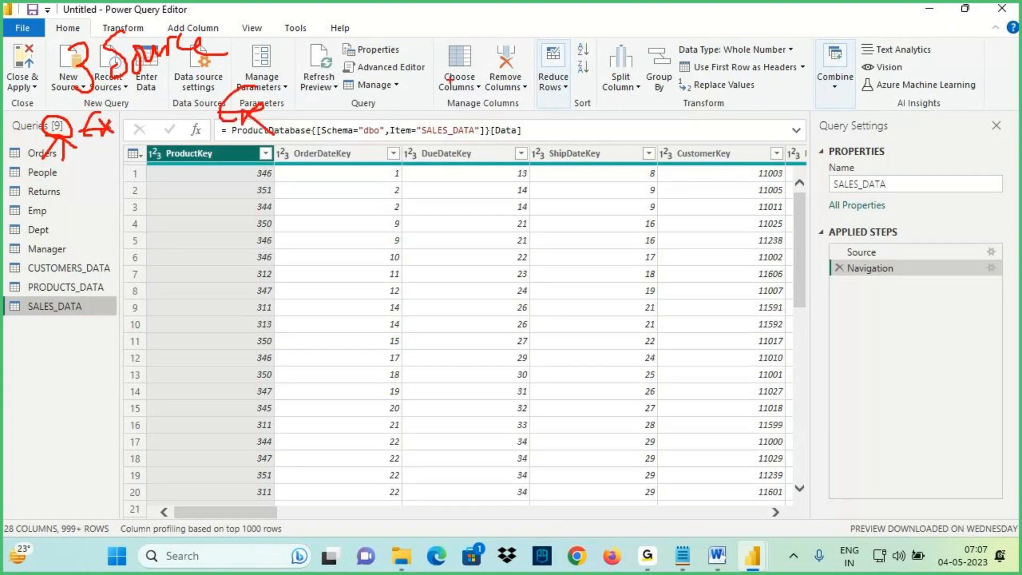
pyautogui.moveTo(409, 65)
pyautogui.mouseDown()
pyautogui.moveTo(399, 103)
pyautogui.moveTo(421, 114)
pyautogui.mouseUp()
pyautogui.moveTo(432, 53); pyautogui.dragTo(450, 96)
pyautogui.moveTo(512, 26); pyautogui.dragTo(497, 66)
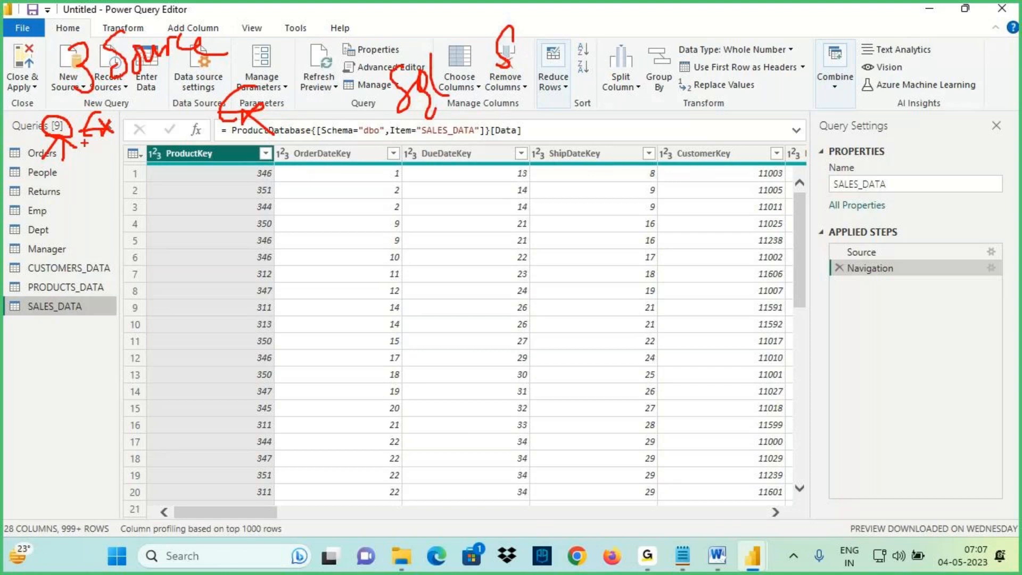
pyautogui.press('Escape')
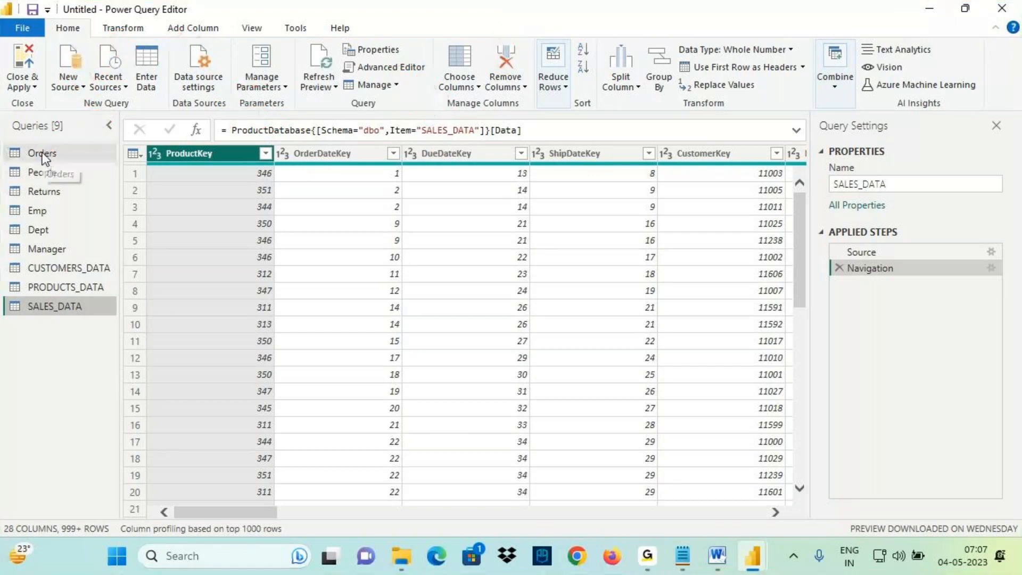
# Switch to the Power BI Architecture document in Word and mark Transform in the ETL box and the Reports / Visuals box with arrows
pyautogui.click(717, 555)
pyautogui.hotkey('ctrl', '2')
pyautogui.moveTo(519, 471); pyautogui.dragTo(558, 470)
pyautogui.moveTo(535, 432); pyautogui.dragTo(532, 455)
pyautogui.moveTo(547, 441); pyautogui.dragTo(536, 455)
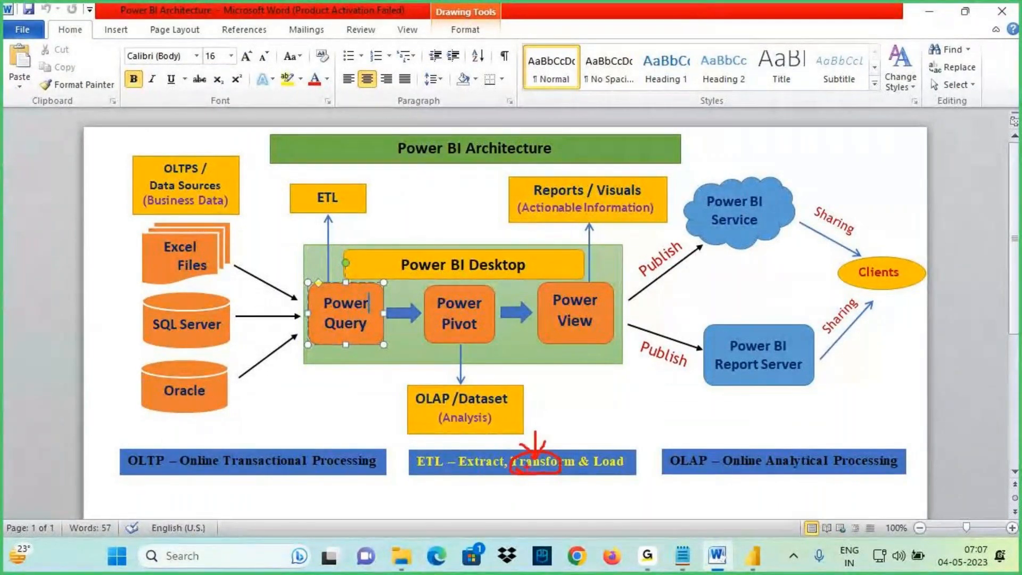
pyautogui.moveTo(578, 142); pyautogui.dragTo(580, 194)
pyautogui.moveTo(560, 171); pyautogui.dragTo(584, 196)
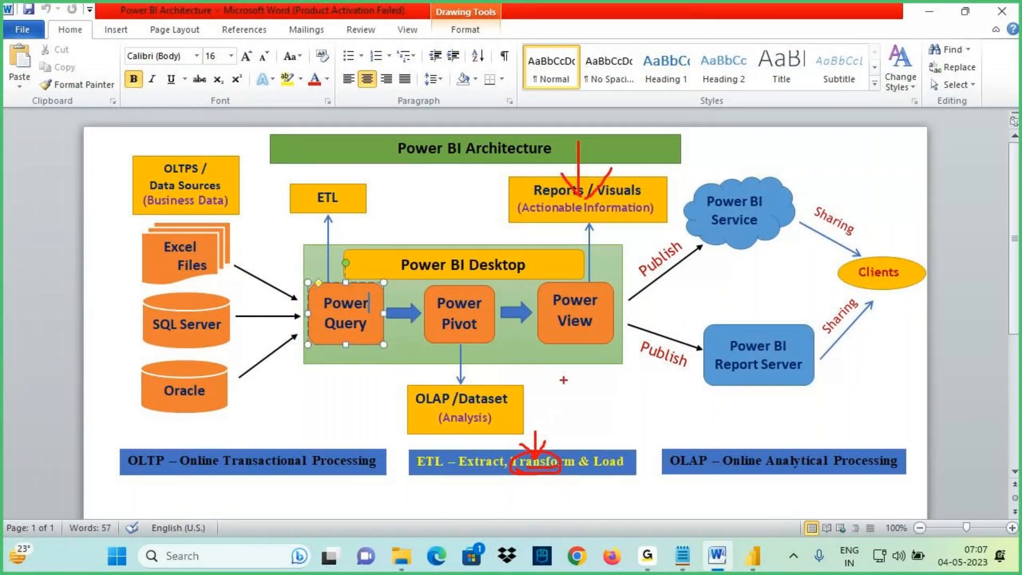
# Trace the arrow from SQL Server into Power Query, mark Power Query, Reports / Visuals and Transform again, and clear the annotations
pyautogui.moveTo(232, 315); pyautogui.dragTo(313, 314)
pyautogui.moveTo(296, 326)
pyautogui.mouseDown()
pyautogui.moveTo(313, 315)
pyautogui.moveTo(346, 368)
pyautogui.moveTo(345, 332)
pyautogui.mouseUp()
pyautogui.moveTo(345, 332); pyautogui.dragTo(365, 343)
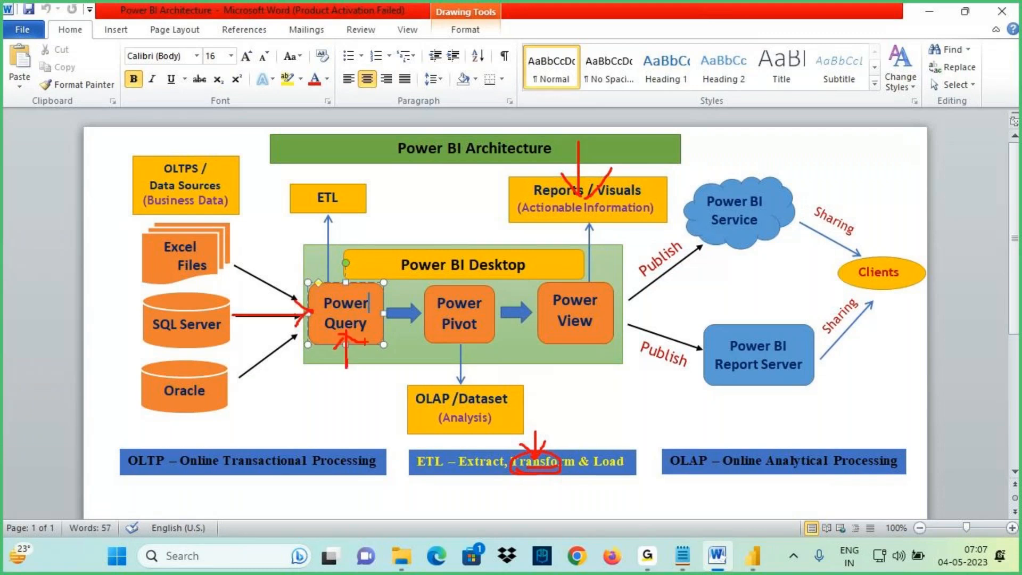
pyautogui.moveTo(578, 129)
pyautogui.mouseDown()
pyautogui.moveTo(579, 185)
pyautogui.moveTo(621, 161)
pyautogui.mouseUp()
pyautogui.moveTo(532, 469); pyautogui.dragTo(560, 469)
pyautogui.press('Escape')
# Return to the Power Query Editor, open the Orders query, mark its name, its data and the editor title, and clear the marks
pyautogui.click(751, 561)
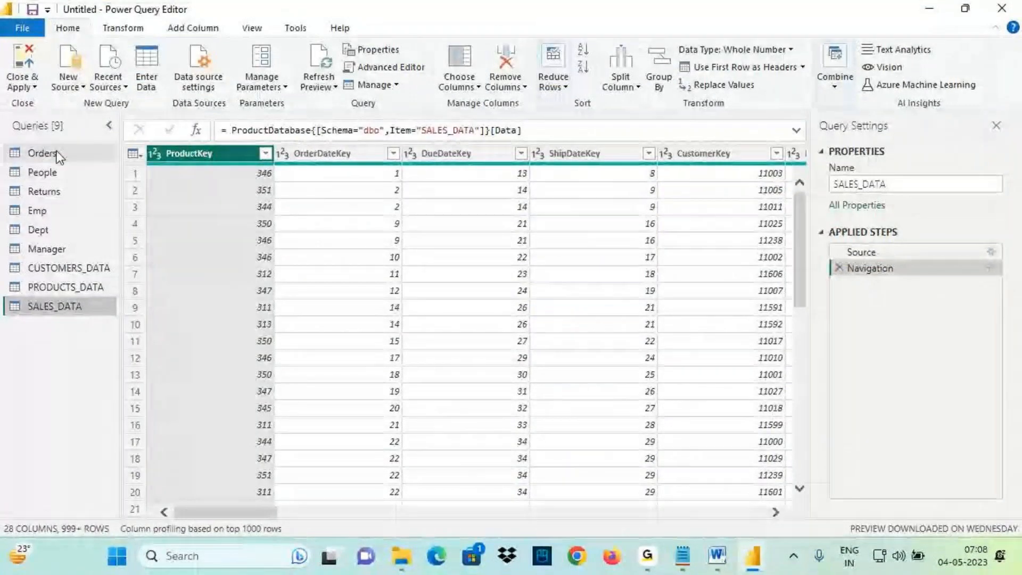
pyautogui.click(57, 152)
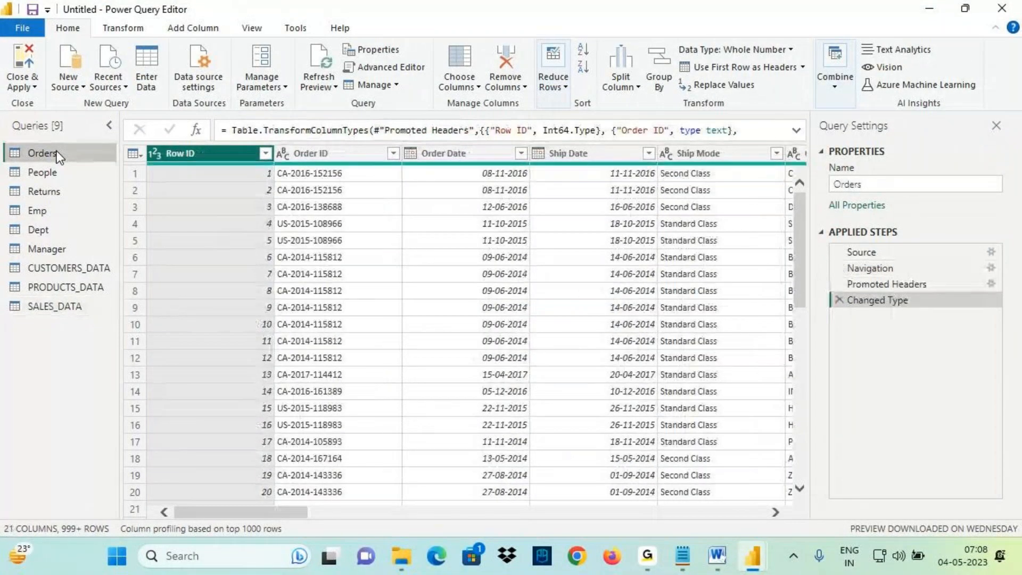
pyautogui.hotkey('ctrl', '2')
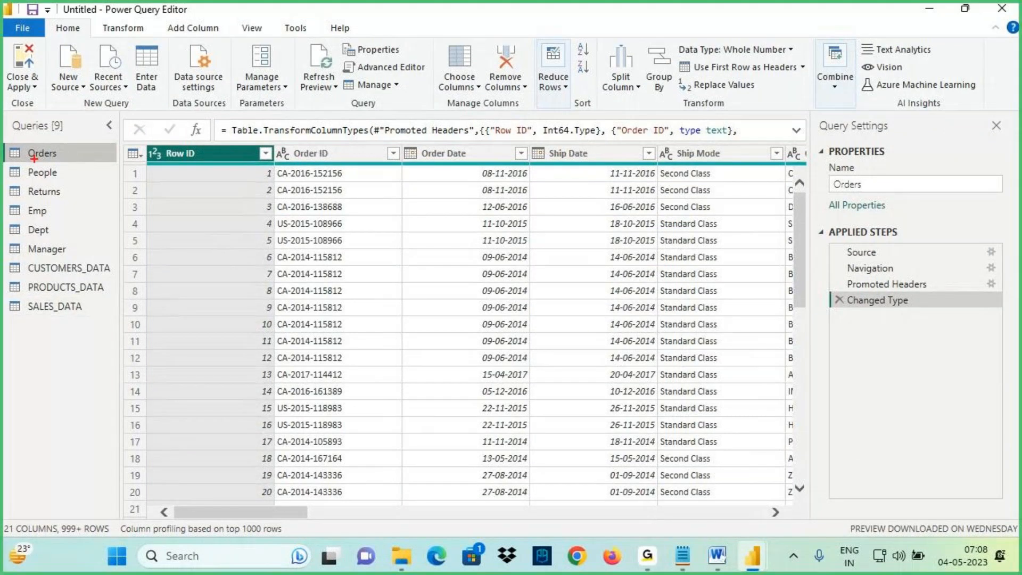
pyautogui.moveTo(29, 160); pyautogui.dragTo(49, 158)
pyautogui.moveTo(144, 143); pyautogui.dragTo(793, 482)
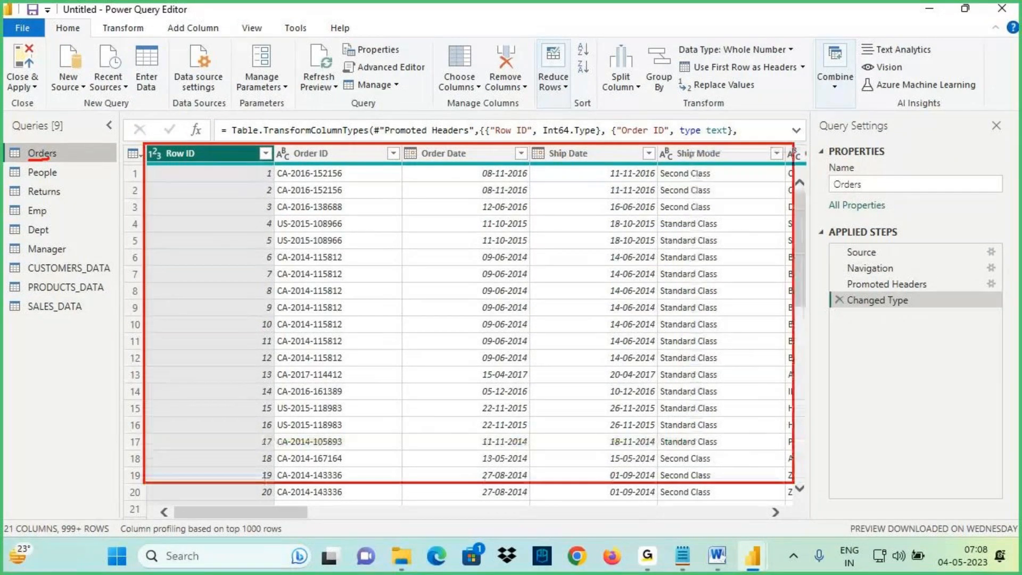
pyautogui.moveTo(114, 16); pyautogui.dragTo(170, 13)
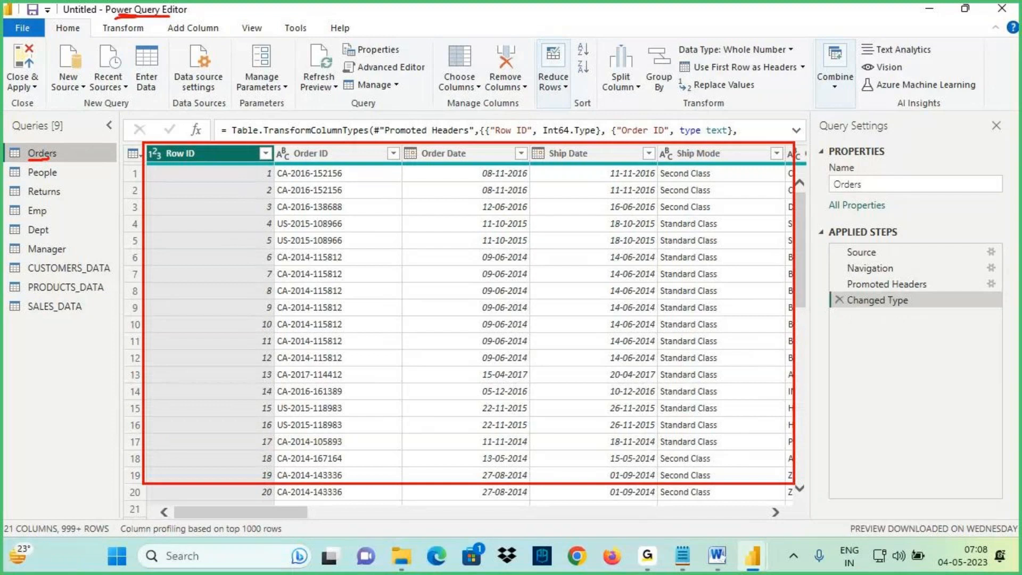
pyautogui.moveTo(5, 146)
pyautogui.mouseDown()
pyautogui.moveTo(35, 161)
pyautogui.moveTo(107, 164)
pyautogui.moveTo(348, 285)
pyautogui.mouseUp()
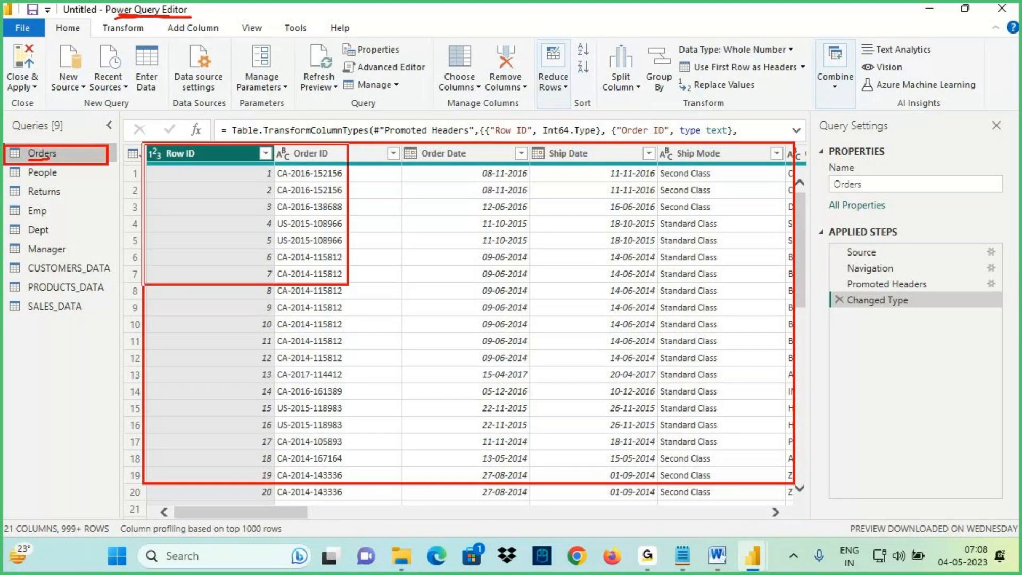
pyautogui.press('Escape')
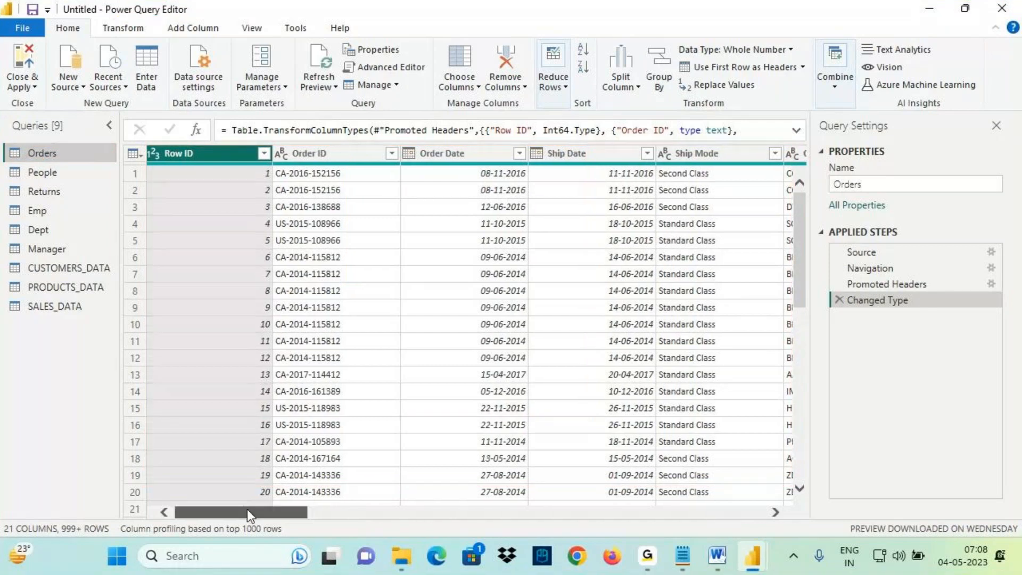
# Look through the columns of the Orders table as far as Profit
pyautogui.moveTo(246, 508); pyautogui.dragTo(333, 521)
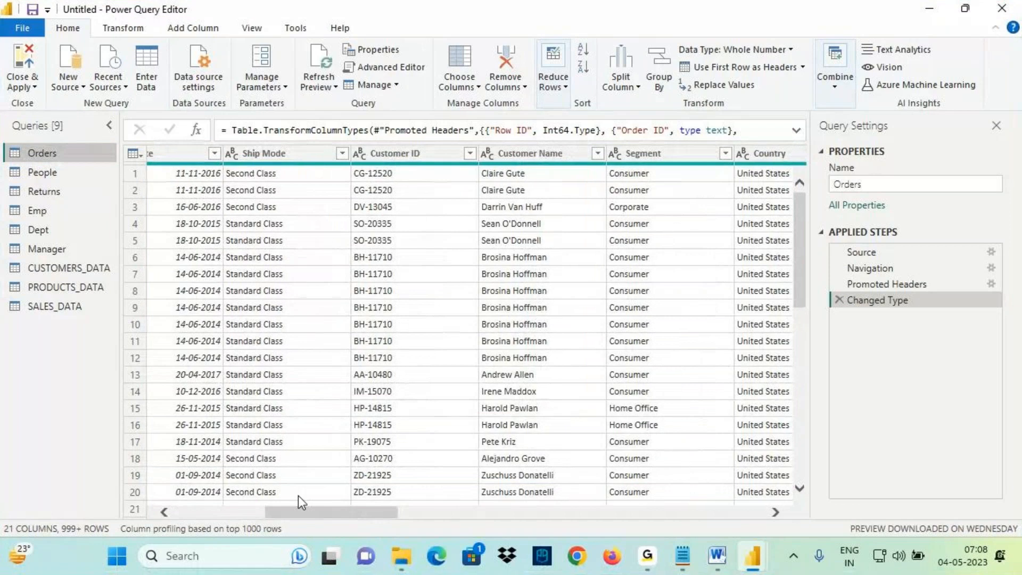
pyautogui.moveTo(298, 508); pyautogui.dragTo(440, 525)
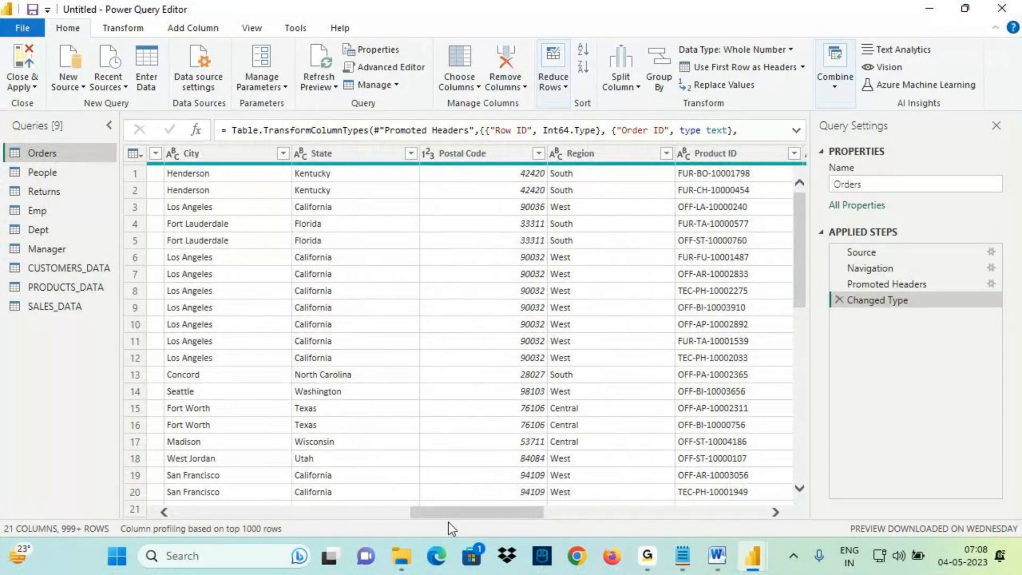
pyautogui.moveTo(448, 522); pyautogui.dragTo(568, 523)
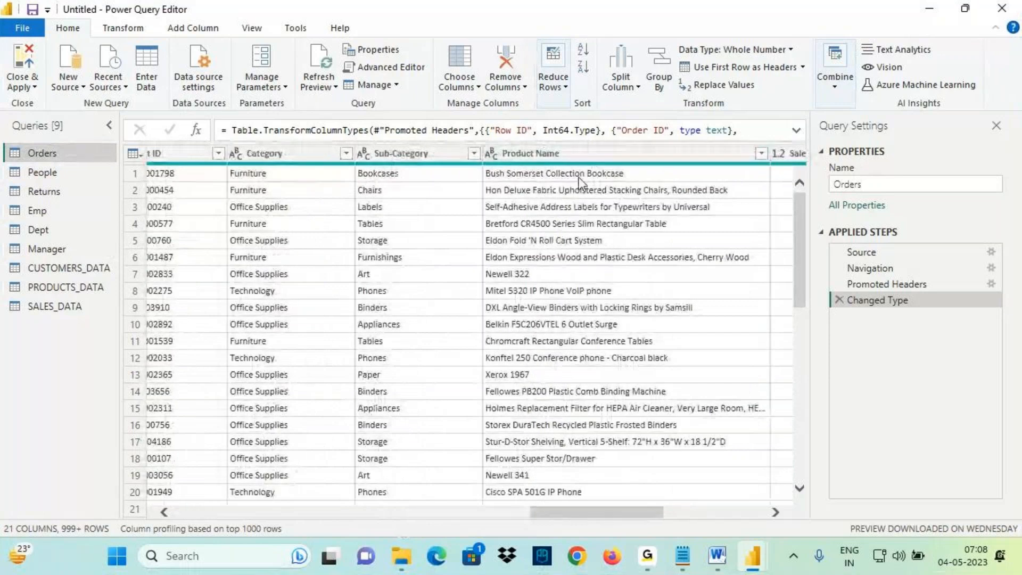
pyautogui.moveTo(596, 515); pyautogui.dragTo(698, 515)
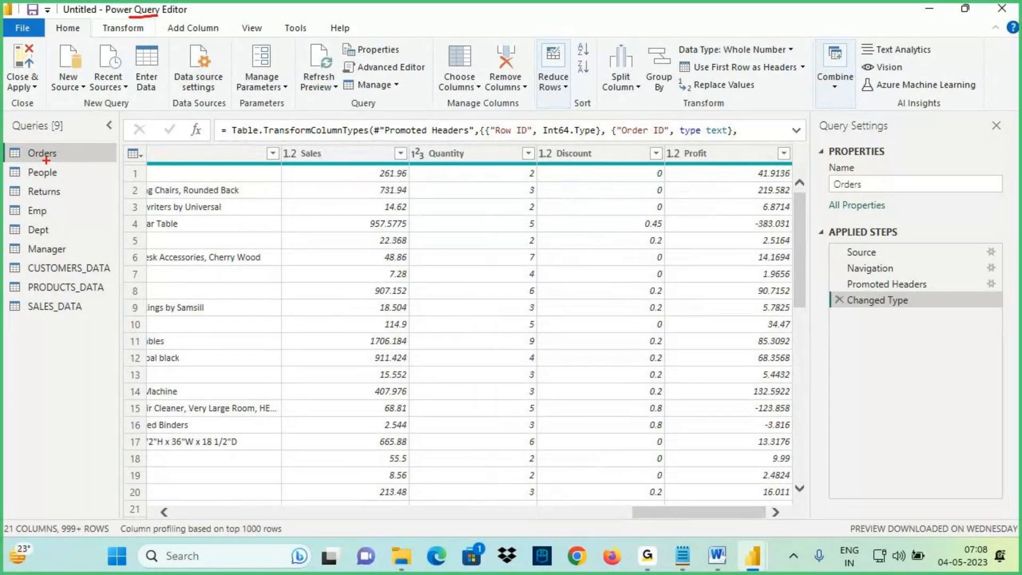
# Underline the Orders query and handwrite a flow of arrows from "Data" to "proper" to "No Tr"
pyautogui.moveTo(25, 162); pyautogui.dragTo(74, 155)
pyautogui.moveTo(78, 145); pyautogui.dragTo(135, 128)
pyautogui.moveTo(115, 120); pyautogui.dragTo(120, 152)
pyautogui.moveTo(187, 85); pyautogui.dragTo(188, 122)
pyautogui.moveTo(230, 77)
pyautogui.mouseDown()
pyautogui.moveTo(256, 108)
pyautogui.moveTo(275, 106)
pyautogui.moveTo(291, 73)
pyautogui.mouseUp()
pyautogui.moveTo(343, 95); pyautogui.dragTo(386, 89)
pyautogui.moveTo(375, 71); pyautogui.dragTo(395, 100)
pyautogui.moveTo(419, 57); pyautogui.dragTo(419, 98)
pyautogui.moveTo(417, 57)
pyautogui.mouseDown()
pyautogui.moveTo(425, 78)
pyautogui.moveTo(452, 57)
pyautogui.mouseUp()
pyautogui.moveTo(463, 59)
pyautogui.mouseDown()
pyautogui.moveTo(463, 99)
pyautogui.moveTo(505, 39)
pyautogui.mouseUp()
pyautogui.moveTo(396, 111)
pyautogui.mouseDown()
pyautogui.moveTo(489, 75)
pyautogui.moveTo(523, 106)
pyautogui.moveTo(512, 132)
pyautogui.mouseUp()
pyautogui.moveTo(558, 104)
pyautogui.mouseDown()
pyautogui.moveTo(600, 68)
pyautogui.moveTo(654, 101)
pyautogui.mouseUp()
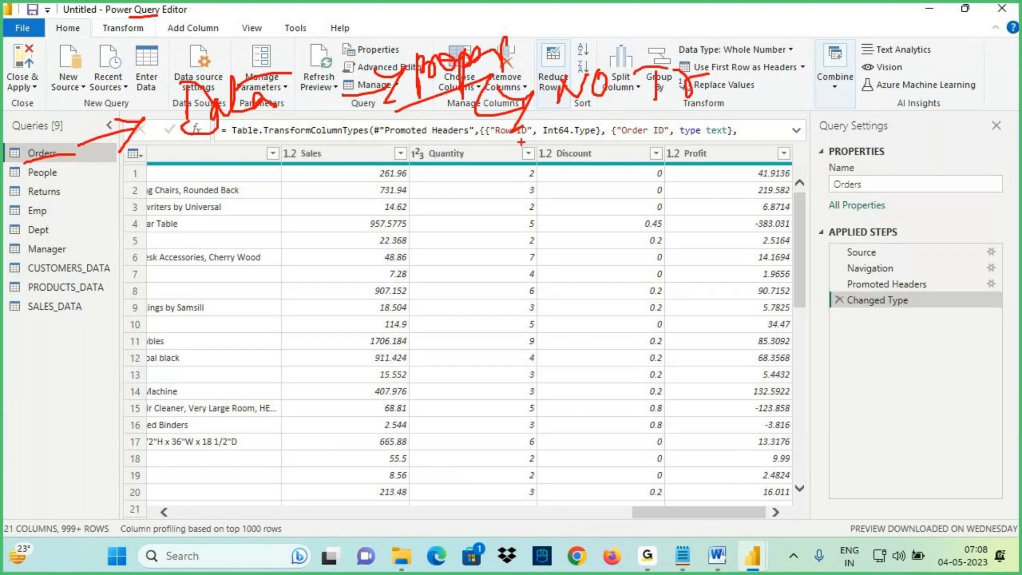
# Cross out "proper", draw a branch arrow to a handwritten "Tran" note, and clear the annotations
pyautogui.moveTo(401, 27); pyautogui.dragTo(461, 97)
pyautogui.moveTo(482, 41)
pyautogui.mouseDown()
pyautogui.moveTo(424, 100)
pyautogui.moveTo(469, 171)
pyautogui.moveTo(450, 211)
pyautogui.mouseUp()
pyautogui.moveTo(519, 191)
pyautogui.mouseDown()
pyautogui.moveTo(519, 166)
pyautogui.moveTo(532, 166)
pyautogui.mouseUp()
pyautogui.moveTo(542, 183)
pyautogui.mouseDown()
pyautogui.moveTo(571, 165)
pyautogui.moveTo(593, 171)
pyautogui.mouseUp()
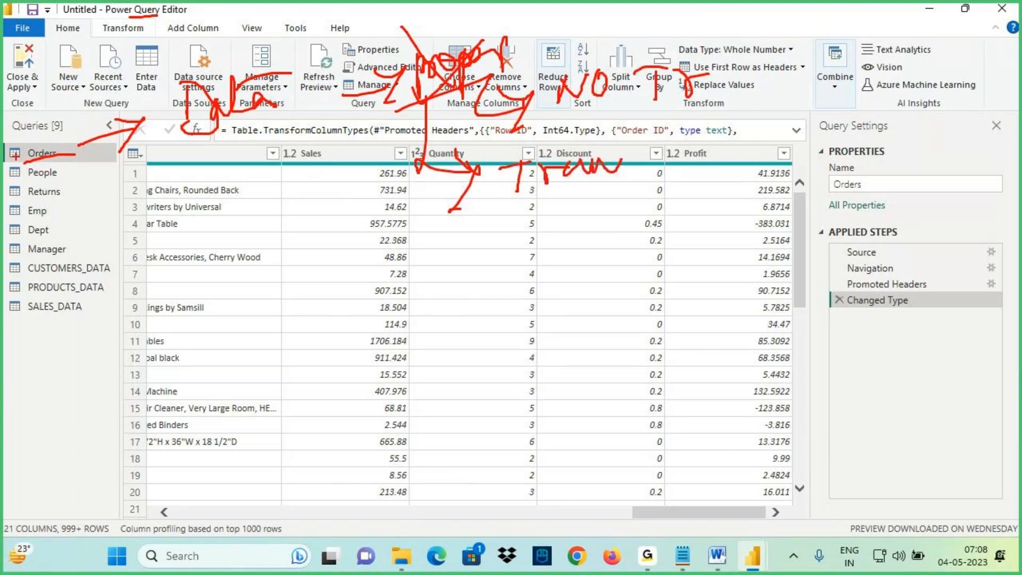
pyautogui.press('Escape')
# Draw a check mark over the middle columns of the Orders data, clear the marks and select the State column
pyautogui.moveTo(587, 514); pyautogui.dragTo(497, 499)
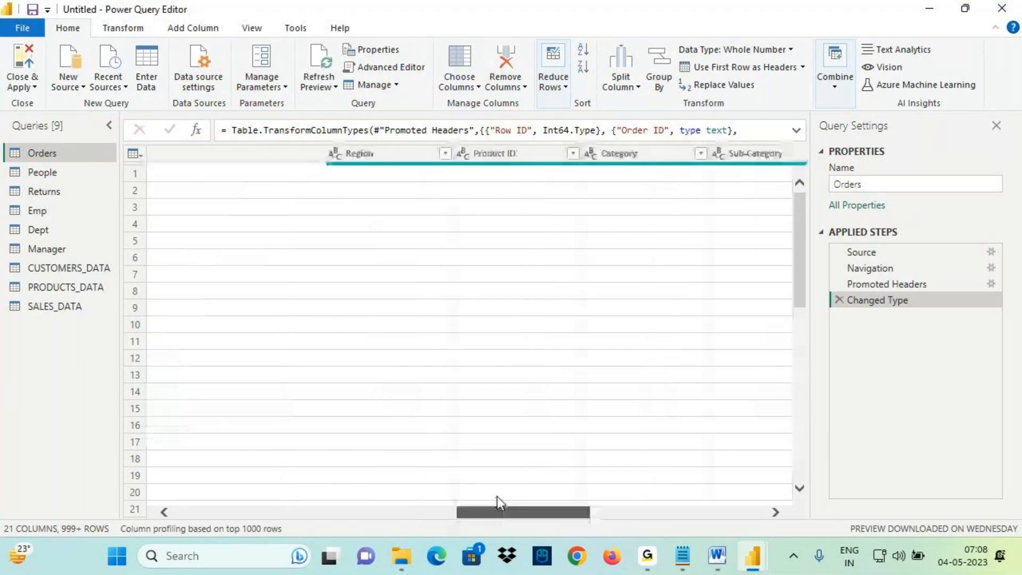
pyautogui.moveTo(400, 277); pyautogui.dragTo(565, 236)
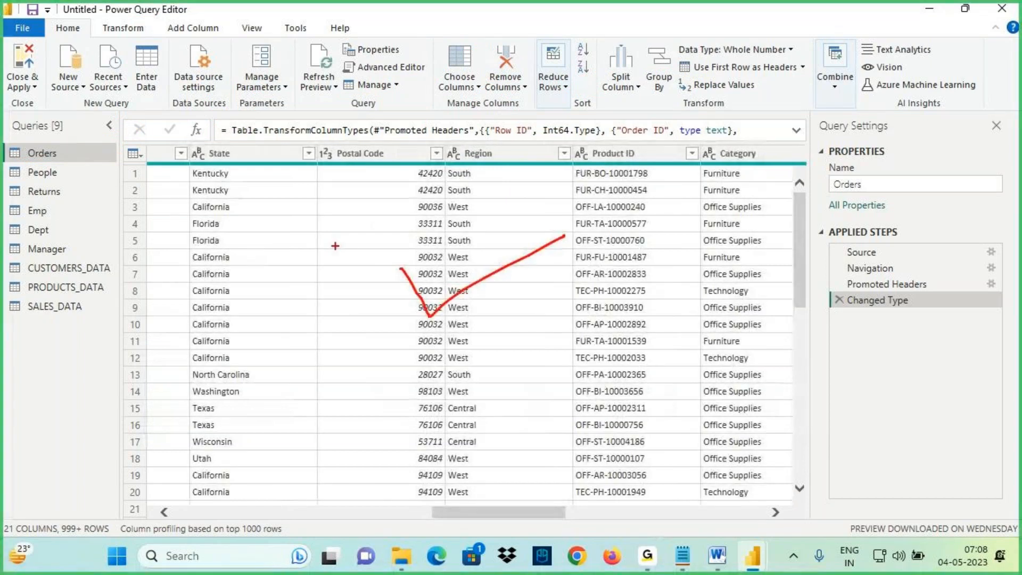
pyautogui.moveTo(525, 229)
pyautogui.mouseDown()
pyautogui.moveTo(551, 199)
pyautogui.moveTo(563, 219)
pyautogui.mouseUp()
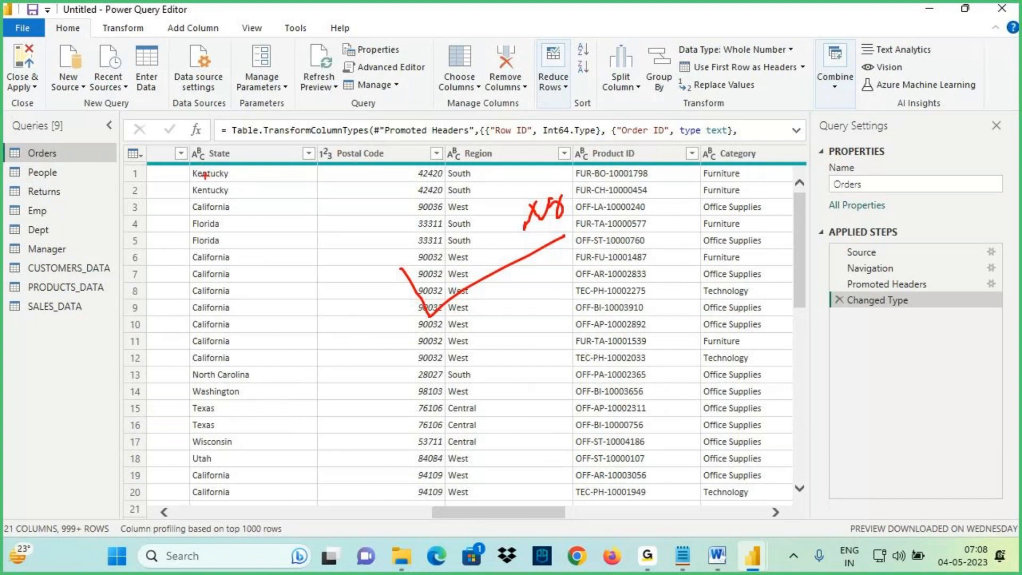
pyautogui.press('Escape')
pyautogui.click(232, 154)
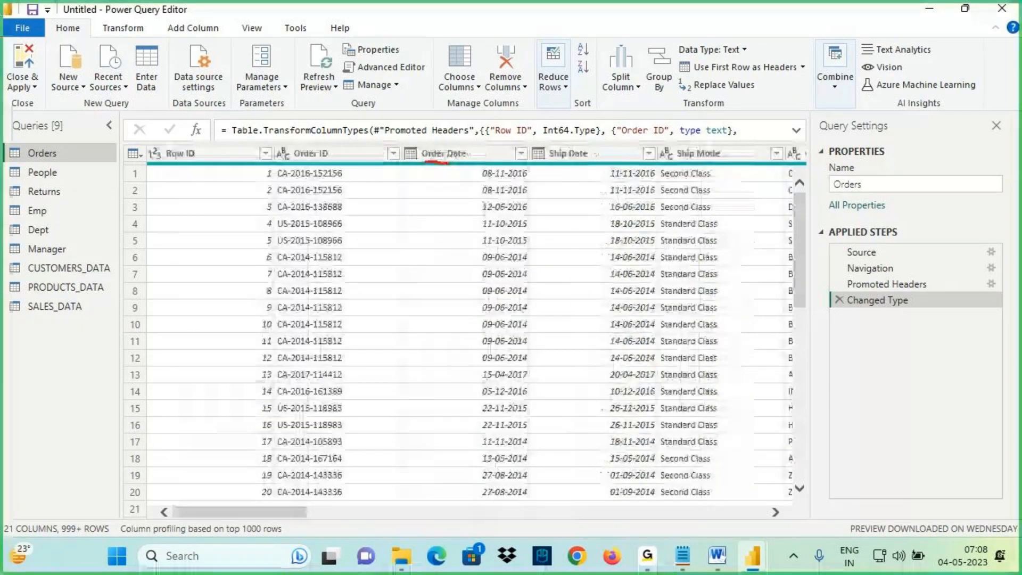
# Mark the Order Date and Ship Date columns and box their values in the Orders table
pyautogui.moveTo(447, 163)
pyautogui.mouseDown()
pyautogui.moveTo(475, 167)
pyautogui.moveTo(506, 418)
pyautogui.mouseUp()
pyautogui.moveTo(533, 162); pyautogui.dragTo(615, 162)
pyautogui.moveTo(602, 164)
pyautogui.mouseDown()
pyautogui.moveTo(611, 212)
pyautogui.moveTo(709, 414)
pyautogui.mouseUp()
# Open the People query and mark its first row and the Column1 and Column2 headers
pyautogui.moveTo(26, 181); pyautogui.dragTo(73, 181)
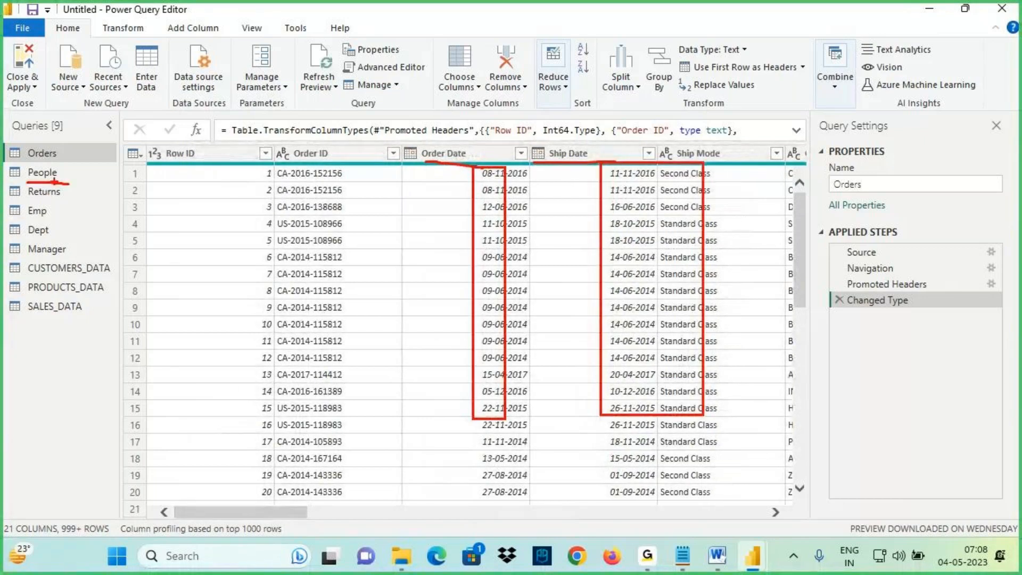
pyautogui.click(45, 174)
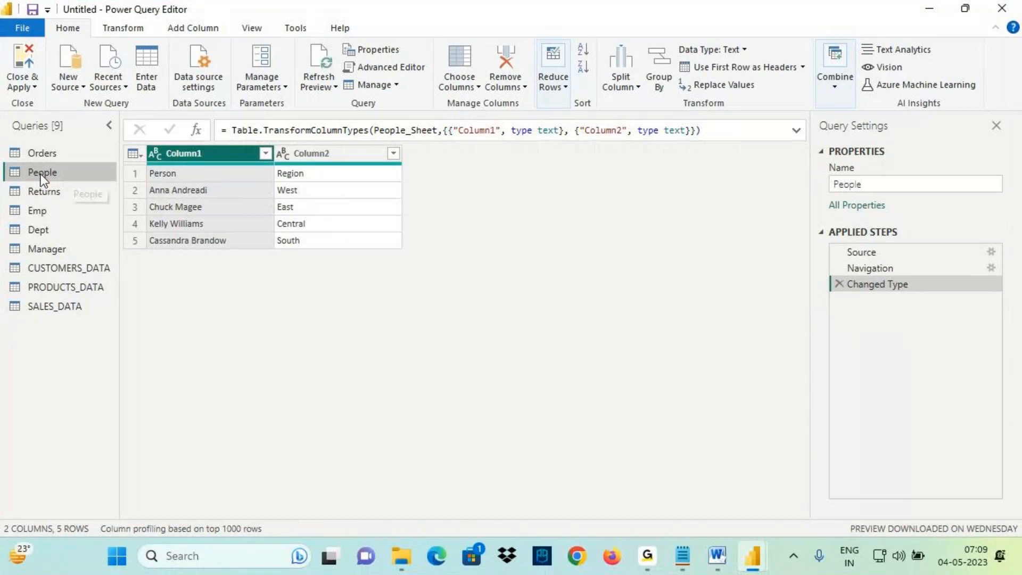
pyautogui.moveTo(144, 166)
pyautogui.mouseDown()
pyautogui.moveTo(273, 184)
pyautogui.moveTo(402, 183)
pyautogui.mouseUp()
pyautogui.moveTo(149, 158)
pyautogui.mouseDown()
pyautogui.moveTo(163, 162)
pyautogui.moveTo(160, 143)
pyautogui.moveTo(153, 158)
pyautogui.mouseUp()
pyautogui.moveTo(345, 148)
pyautogui.mouseDown()
pyautogui.moveTo(300, 141)
pyautogui.moveTo(286, 159)
pyautogui.moveTo(345, 163)
pyautogui.moveTo(333, 143)
pyautogui.mouseUp()
# Point arrows at the Column1 and Column2 headers, cross out Column1 and erase the annotations
pyautogui.moveTo(156, 101); pyautogui.dragTo(166, 134)
pyautogui.moveTo(155, 125); pyautogui.dragTo(168, 137)
pyautogui.moveTo(305, 115); pyautogui.dragTo(307, 140)
pyautogui.moveTo(287, 123); pyautogui.dragTo(308, 143)
pyautogui.moveTo(193, 141); pyautogui.dragTo(171, 158)
pyautogui.moveTo(173, 145); pyautogui.dragTo(201, 158)
pyautogui.moveTo(327, 137)
pyautogui.mouseDown()
pyautogui.moveTo(303, 153)
pyautogui.moveTo(318, 161)
pyautogui.moveTo(320, 185)
pyautogui.mouseUp()
pyautogui.press('e')
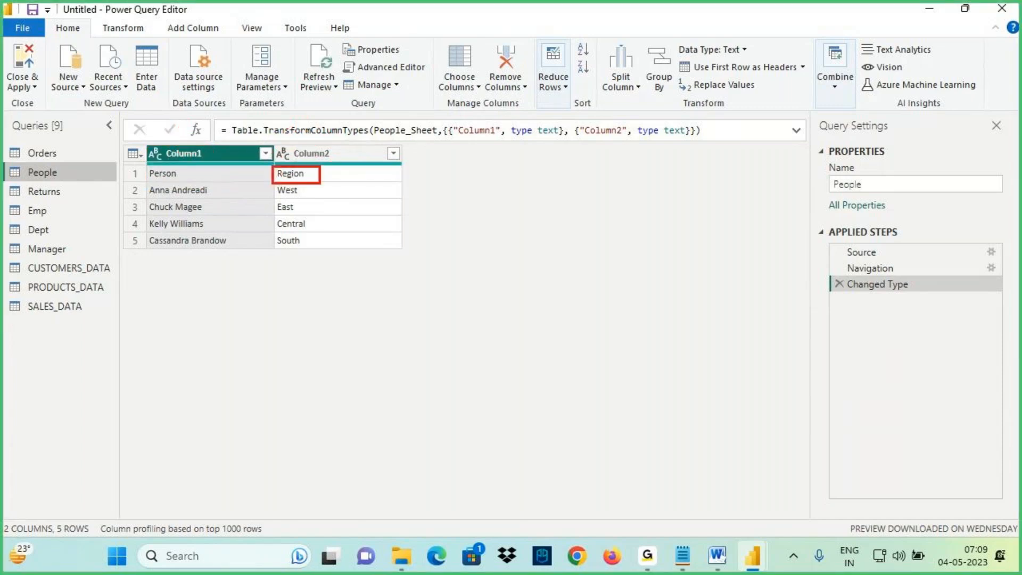
# Box Person and Region in the first row, underline sample values below them and draw arrows from Region to the Column2 header
pyautogui.moveTo(142, 167); pyautogui.dragTo(204, 184)
pyautogui.moveTo(313, 174)
pyautogui.mouseDown()
pyautogui.moveTo(362, 178)
pyautogui.moveTo(349, 189)
pyautogui.moveTo(424, 186)
pyautogui.moveTo(325, 147)
pyautogui.moveTo(351, 155)
pyautogui.mouseUp()
pyautogui.moveTo(276, 196); pyautogui.dragTo(330, 196)
pyautogui.moveTo(159, 195); pyautogui.dragTo(195, 195)
pyautogui.moveTo(276, 215); pyautogui.dragTo(334, 215)
pyautogui.moveTo(168, 215); pyautogui.dragTo(198, 214)
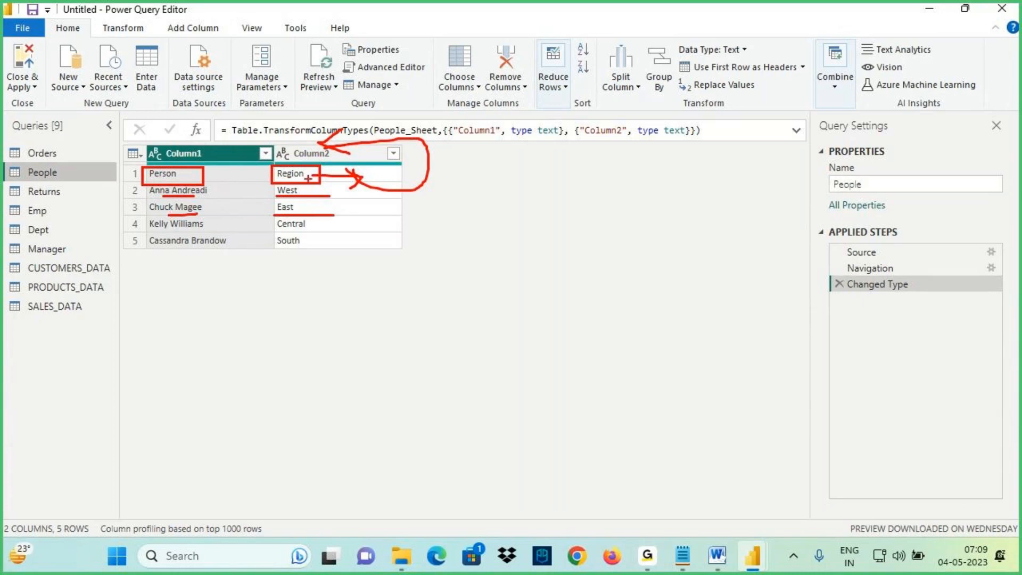
pyautogui.moveTo(307, 176)
pyautogui.mouseDown()
pyautogui.moveTo(319, 175)
pyautogui.moveTo(330, 149)
pyautogui.moveTo(341, 158)
pyautogui.mouseUp()
# Underline Home, Use First Row as Headers and the People query, and draw an arrow up to the table's first row
pyautogui.moveTo(58, 37); pyautogui.dragTo(85, 35)
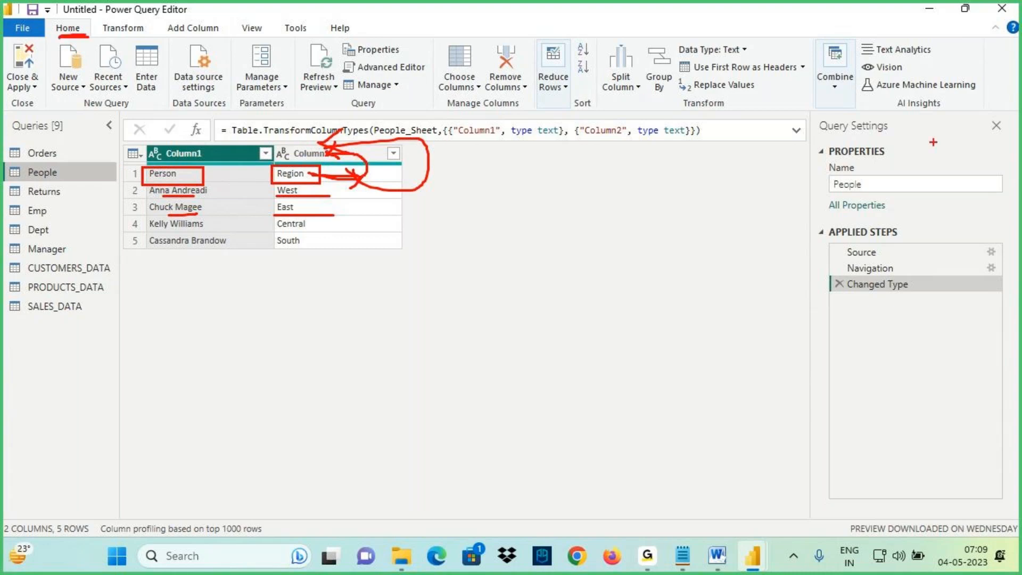
pyautogui.moveTo(694, 76); pyautogui.dragTo(798, 77)
pyautogui.moveTo(16, 180); pyautogui.dragTo(65, 180)
pyautogui.moveTo(233, 243); pyautogui.dragTo(244, 177)
pyautogui.moveTo(214, 212)
pyautogui.mouseDown()
pyautogui.moveTo(242, 177)
pyautogui.moveTo(275, 214)
pyautogui.mouseUp()
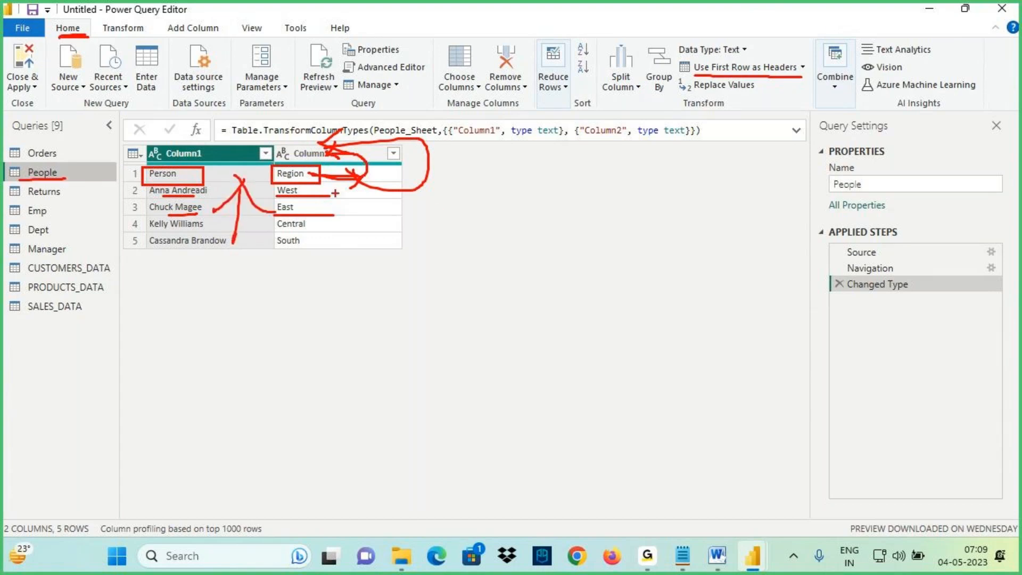
# Underline the Column2 header, handwrite "proper" beside the People table and cross the word out
pyautogui.moveTo(278, 160); pyautogui.dragTo(373, 161)
pyautogui.moveTo(472, 169)
pyautogui.mouseDown()
pyautogui.moveTo(488, 184)
pyautogui.moveTo(525, 171)
pyautogui.moveTo(543, 196)
pyautogui.moveTo(574, 160)
pyautogui.moveTo(618, 150)
pyautogui.mouseUp()
pyautogui.moveTo(607, 132); pyautogui.dragTo(512, 185)
pyautogui.moveTo(501, 137); pyautogui.dragTo(610, 186)
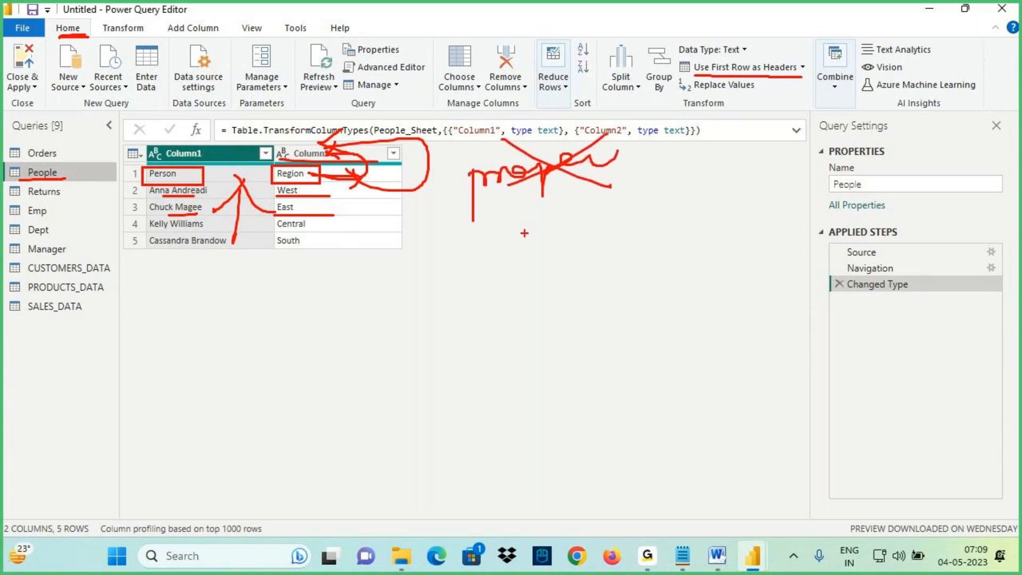
# Draw an arrow from "proper" to a handwritten "Trans" note, circle and underline it, and retrace the arrow from Region to Column2
pyautogui.moveTo(531, 193)
pyautogui.mouseDown()
pyautogui.moveTo(532, 231)
pyautogui.moveTo(552, 210)
pyautogui.mouseUp()
pyautogui.moveTo(517, 253); pyautogui.dragTo(548, 247)
pyautogui.moveTo(529, 250)
pyautogui.mouseDown()
pyautogui.moveTo(528, 268)
pyautogui.moveTo(606, 228)
pyautogui.mouseUp()
pyautogui.moveTo(522, 298); pyautogui.dragTo(661, 245)
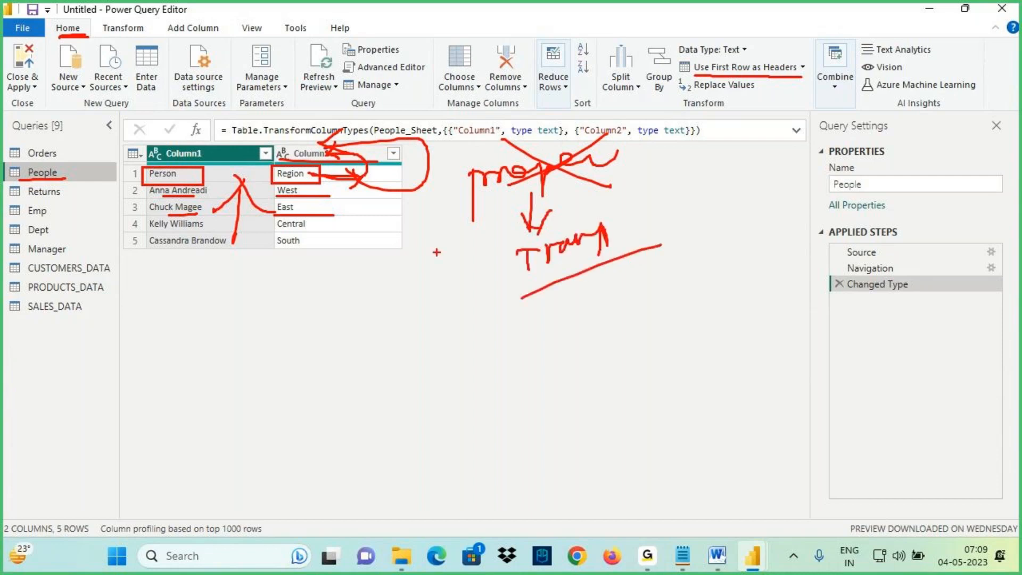
pyautogui.moveTo(350, 183)
pyautogui.mouseDown()
pyautogui.moveTo(382, 188)
pyautogui.moveTo(360, 136)
pyautogui.moveTo(343, 133)
pyautogui.moveTo(378, 169)
pyautogui.mouseUp()
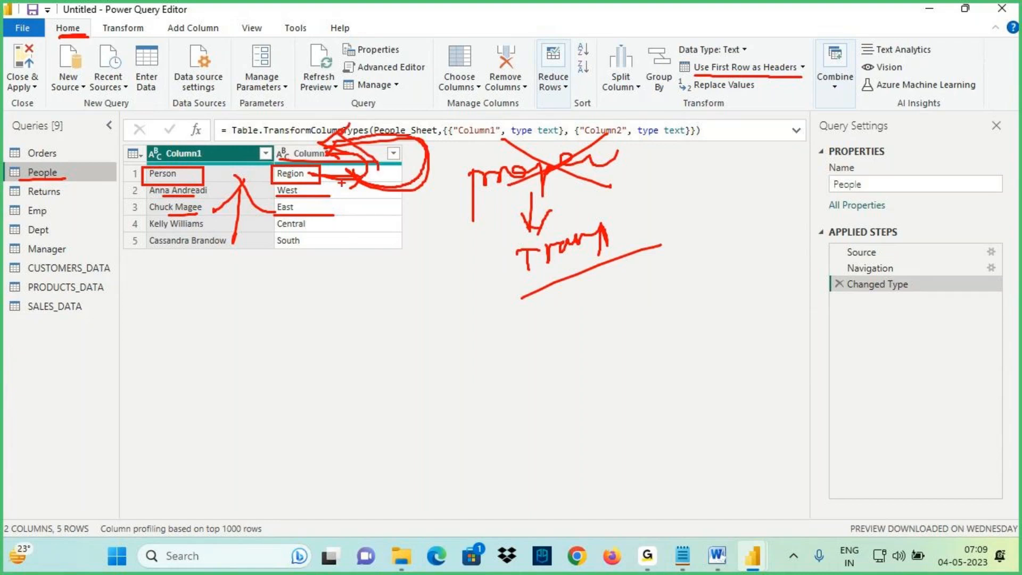
pyautogui.moveTo(539, 219)
pyautogui.mouseDown()
pyautogui.moveTo(519, 242)
pyautogui.moveTo(595, 281)
pyautogui.mouseUp()
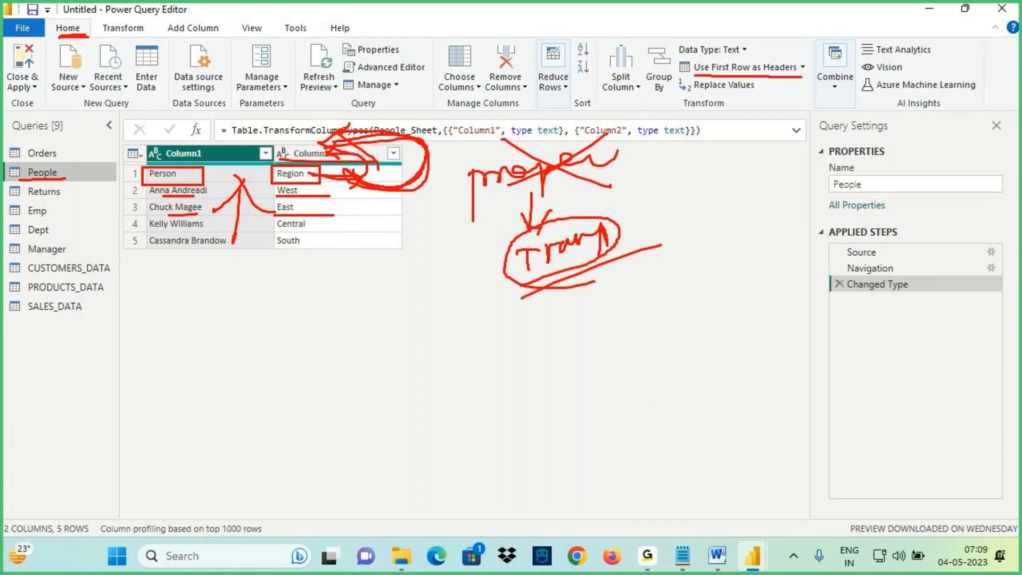
# Underline the Power Query Editor title, handwrite and circle "GUI" beside it, and circle Close & Apply and New Source
pyautogui.moveTo(106, 18); pyautogui.dragTo(171, 17)
pyautogui.moveTo(263, 20)
pyautogui.mouseDown()
pyautogui.moveTo(243, 17)
pyautogui.moveTo(246, 70)
pyautogui.moveTo(281, 60)
pyautogui.mouseUp()
pyautogui.moveTo(283, 61); pyautogui.dragTo(304, 57)
pyautogui.moveTo(276, 29)
pyautogui.mouseDown()
pyautogui.moveTo(310, 31)
pyautogui.moveTo(246, 63)
pyautogui.mouseUp()
pyautogui.moveTo(74, 46)
pyautogui.mouseDown()
pyautogui.moveTo(60, 85)
pyautogui.moveTo(84, 56)
pyautogui.moveTo(76, 51)
pyautogui.mouseUp()
pyautogui.moveTo(188, 51); pyautogui.dragTo(216, 32)
pyautogui.moveTo(235, 8)
pyautogui.mouseDown()
pyautogui.moveTo(224, 22)
pyautogui.moveTo(256, 74)
pyautogui.moveTo(318, 37)
pyautogui.mouseUp()
pyautogui.moveTo(51, 61)
pyautogui.mouseDown()
pyautogui.moveTo(40, 45)
pyautogui.moveTo(10, 88)
pyautogui.moveTo(51, 85)
pyautogui.moveTo(51, 101)
pyautogui.mouseUp()
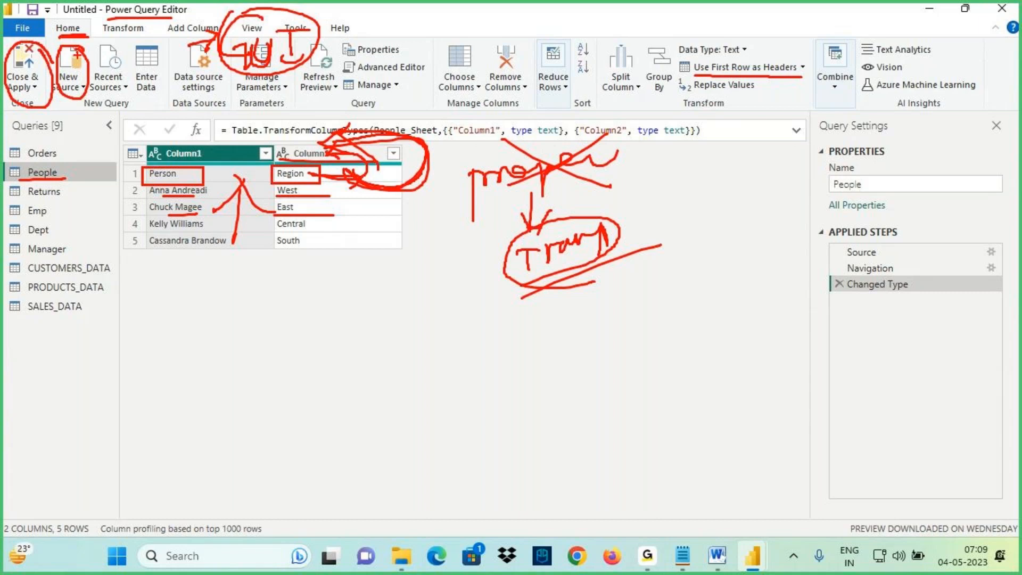
# Clear the old annotations, box the People table's first row and the Use First Row as Headers command, and draw an arrow to the command
pyautogui.press('Escape')
pyautogui.hotkey('ctrl', '2')
pyautogui.moveTo(146, 163); pyautogui.dragTo(403, 184)
pyautogui.moveTo(679, 60); pyautogui.dragTo(810, 79)
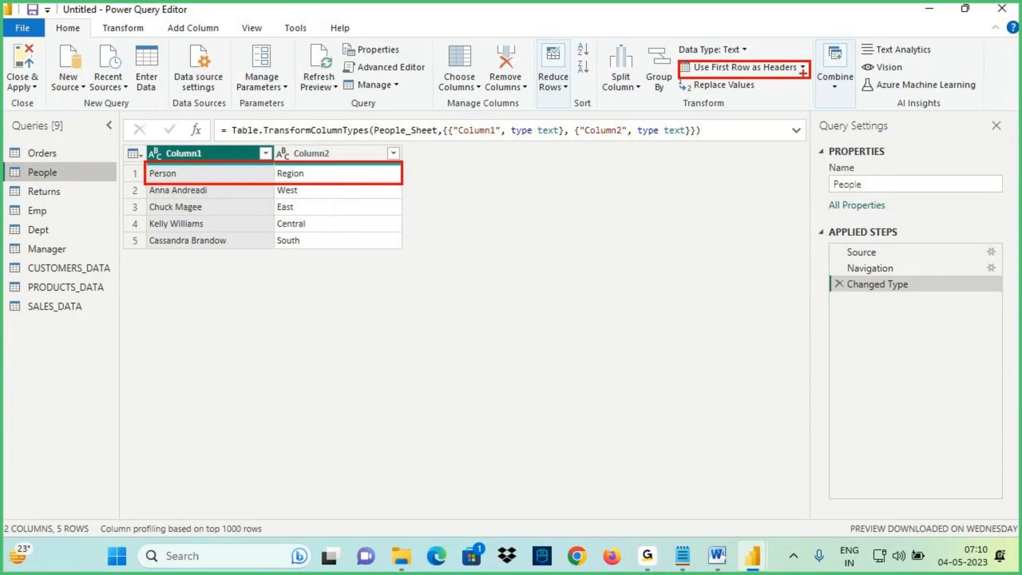
pyautogui.moveTo(780, 40); pyautogui.dragTo(779, 63)
pyautogui.moveTo(790, 46); pyautogui.dragTo(780, 62)
pyautogui.press('Escape')
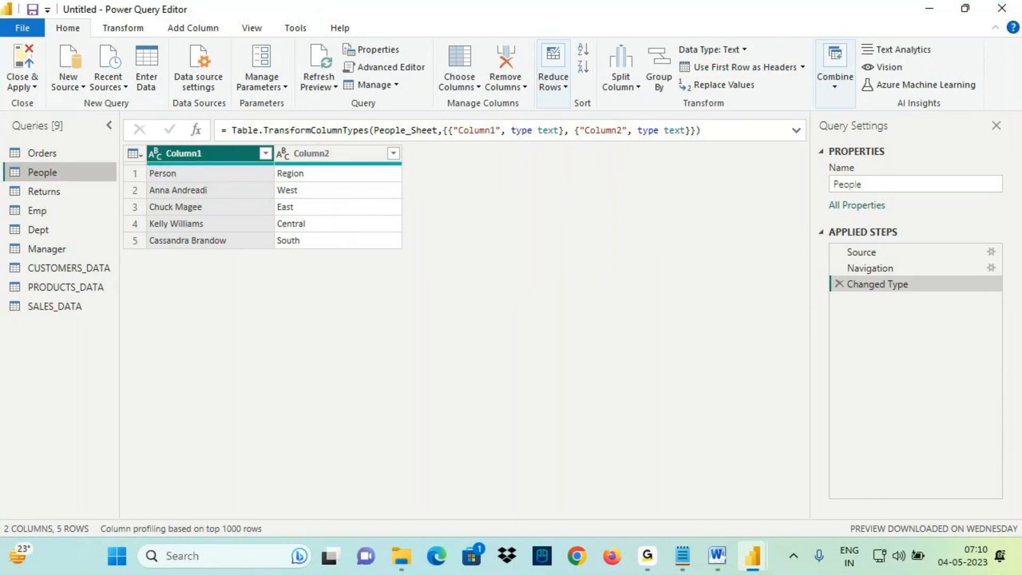
# Promote the first row of the People table to headers and underline the Person and Region headers
pyautogui.click(761, 73)
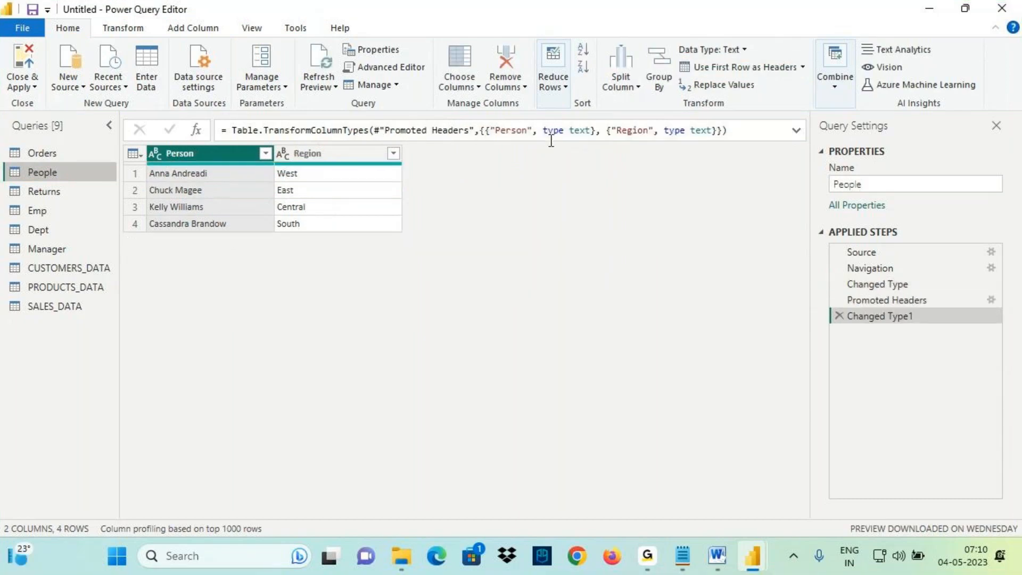
pyautogui.click(321, 155)
pyautogui.hotkey('ctrl', '2')
pyautogui.moveTo(289, 158); pyautogui.dragTo(339, 159)
pyautogui.moveTo(162, 160); pyautogui.dragTo(220, 160)
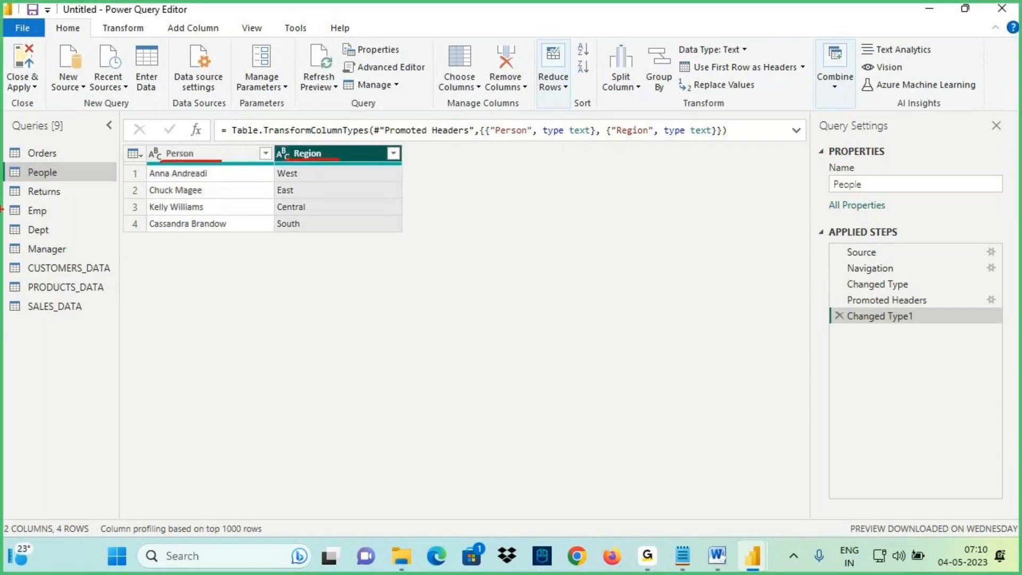
# Open the Returns query, box its first row, underline the first Yes and order ID values, and draw arrows around the column headers
pyautogui.moveTo(10, 186); pyautogui.dragTo(80, 202)
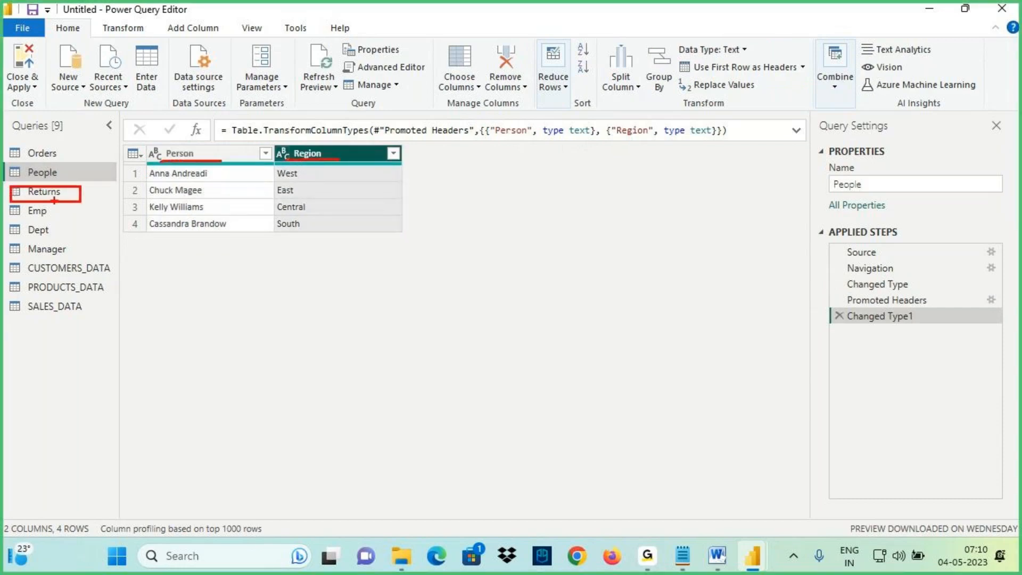
pyautogui.click(47, 193)
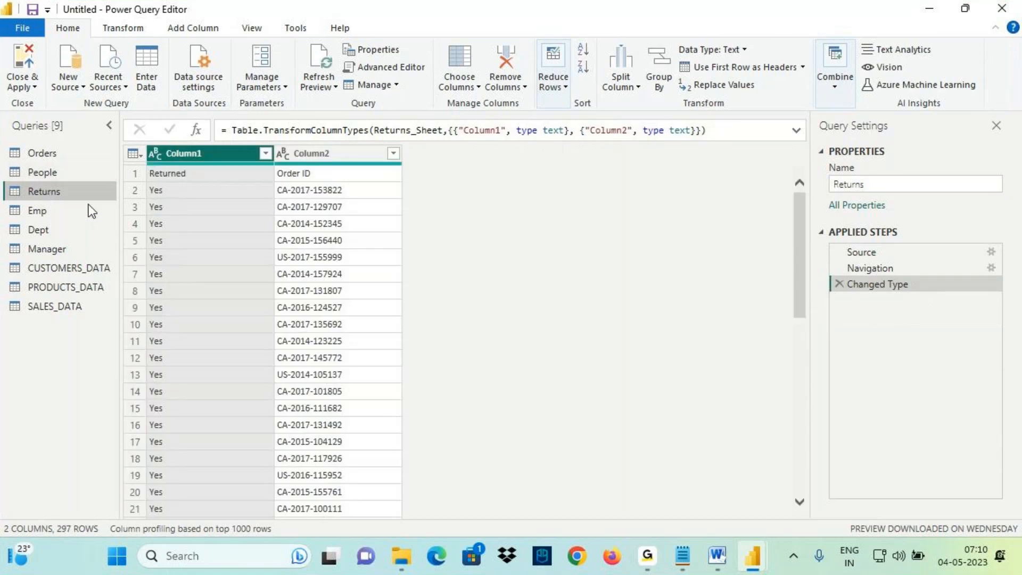
pyautogui.moveTo(140, 166)
pyautogui.mouseDown()
pyautogui.moveTo(343, 185)
pyautogui.moveTo(334, 140)
pyautogui.moveTo(353, 163)
pyautogui.mouseUp()
pyautogui.moveTo(280, 197); pyautogui.dragTo(313, 198)
pyautogui.moveTo(151, 196); pyautogui.dragTo(186, 196)
pyautogui.moveTo(188, 121); pyautogui.dragTo(190, 160)
pyautogui.moveTo(205, 139)
pyautogui.mouseDown()
pyautogui.moveTo(192, 159)
pyautogui.moveTo(307, 180)
pyautogui.moveTo(331, 181)
pyautogui.moveTo(347, 151)
pyautogui.moveTo(374, 160)
pyautogui.mouseUp()
pyautogui.moveTo(8, 181); pyautogui.dragTo(72, 199)
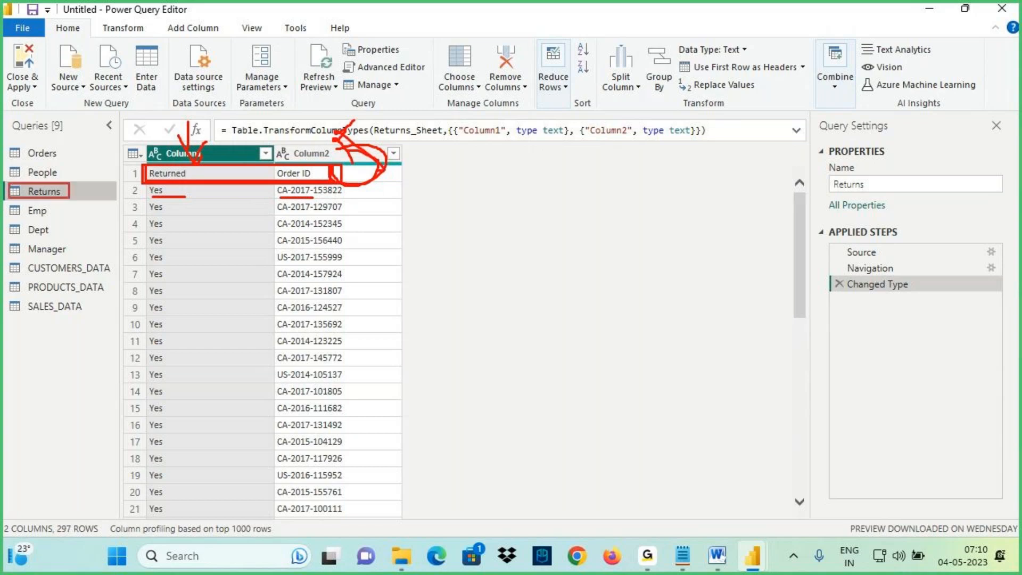
# Box Home and Use First Row as Headers, clear the annotations, and promote the Returns table's first row to headers
pyautogui.moveTo(46, 15); pyautogui.dragTo(96, 38)
pyautogui.moveTo(683, 65); pyautogui.dragTo(810, 78)
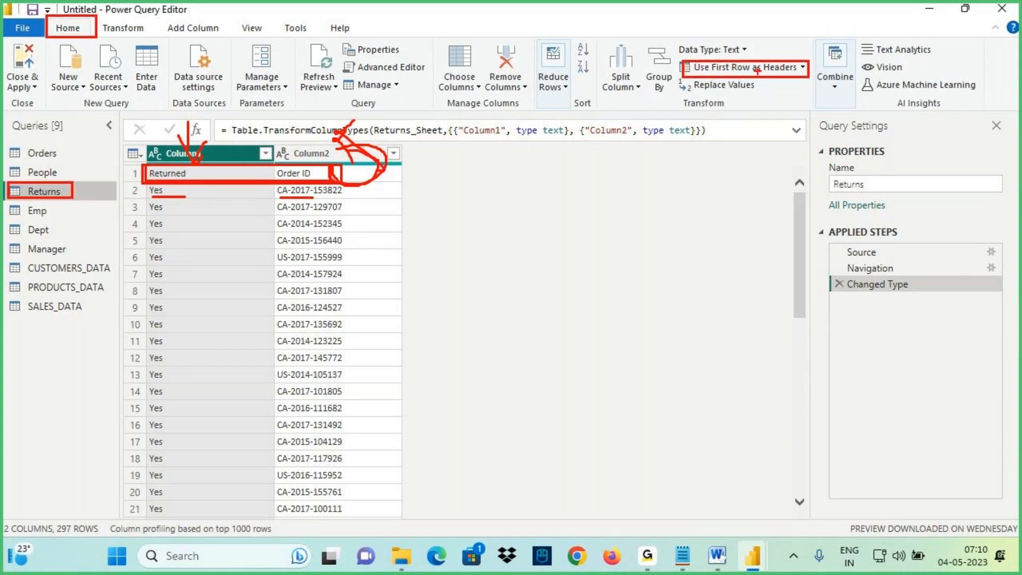
pyautogui.press('Escape')
pyautogui.click(755, 69)
pyautogui.click(298, 159)
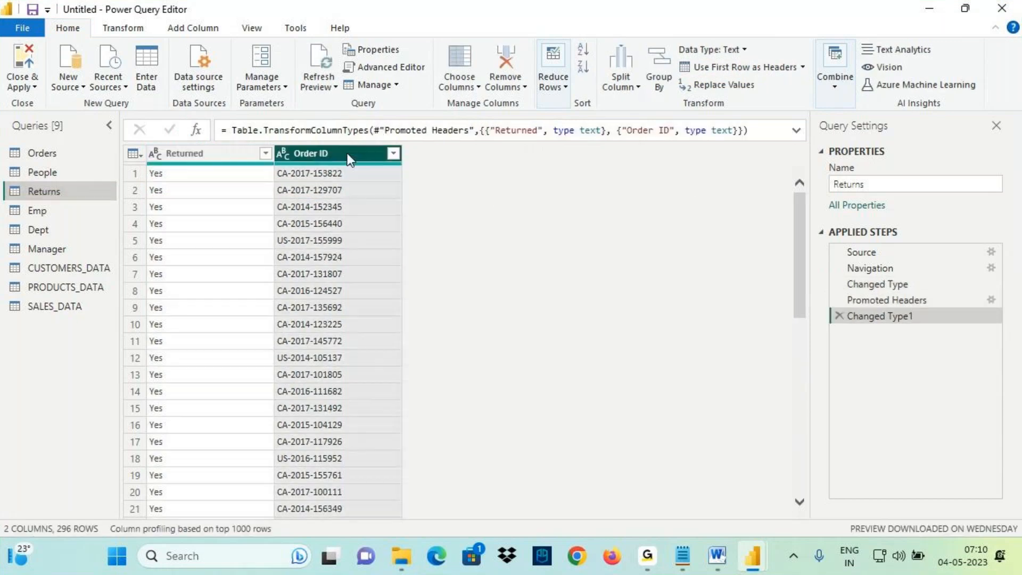
pyautogui.click(234, 154)
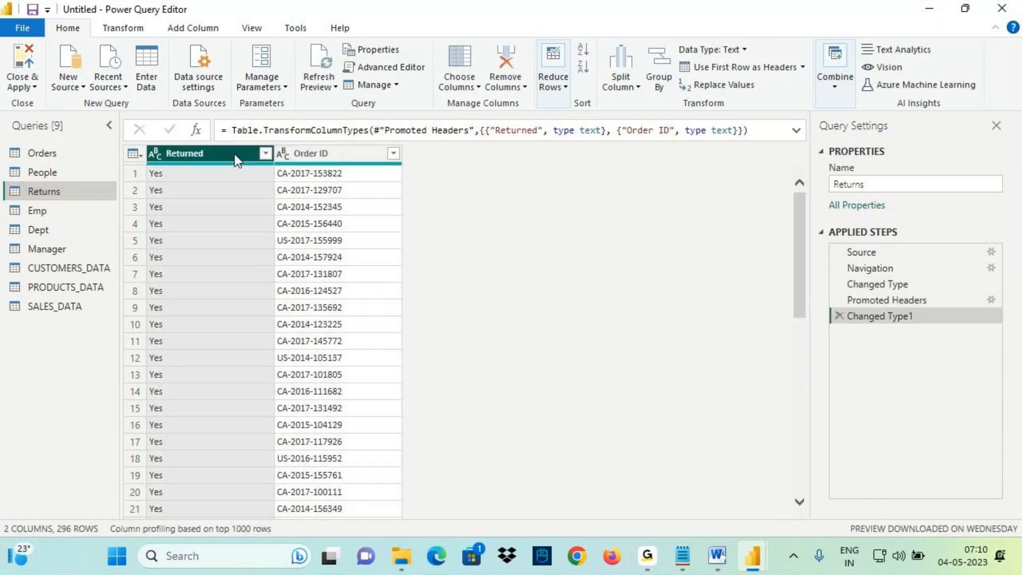
pyautogui.click(317, 149)
# Open the Emp query, underline its name, box the table, add a handwritten "Tr" note and a check mark, and view its remaining columns
pyautogui.click(46, 211)
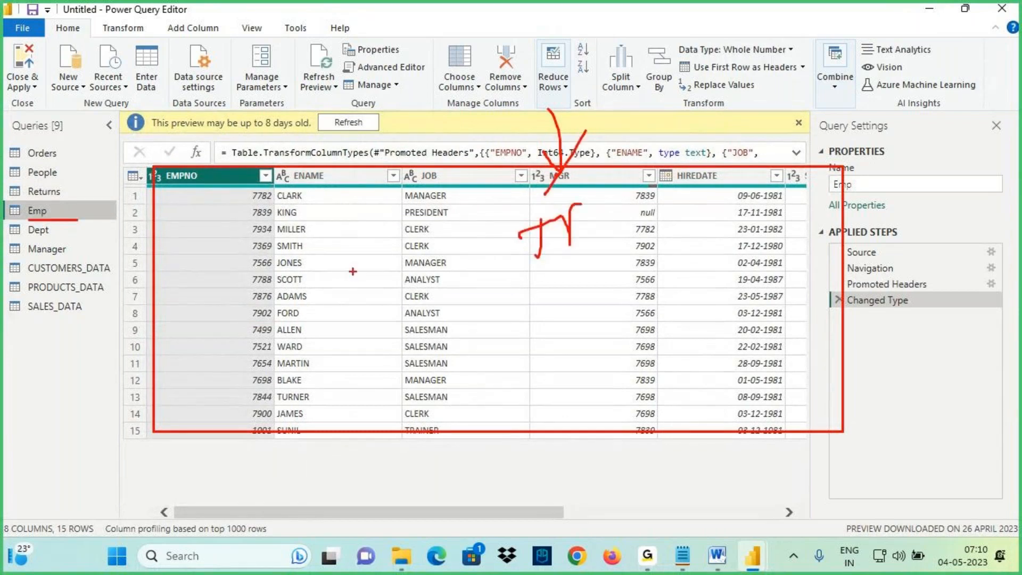
pyautogui.moveTo(352, 218)
pyautogui.mouseDown()
pyautogui.moveTo(382, 274)
pyautogui.moveTo(459, 180)
pyautogui.mouseUp()
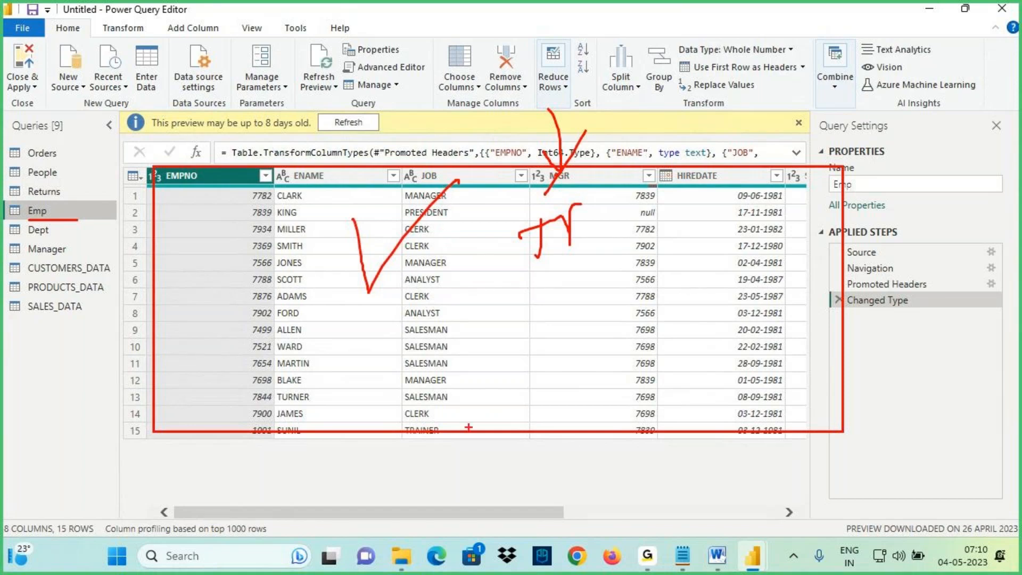
pyautogui.press('Escape')
pyautogui.moveTo(401, 510); pyautogui.dragTo(695, 520)
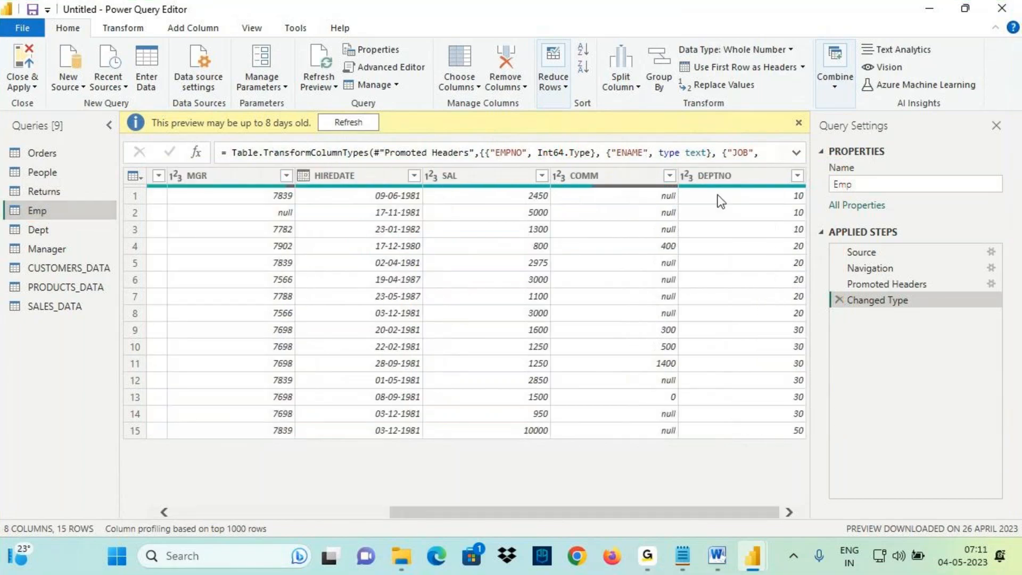
# Switch to the Power BI Architecture document in Word, circle SQL Server and draw an arrow to it from OLTPS / Data Sources
pyautogui.click(720, 564)
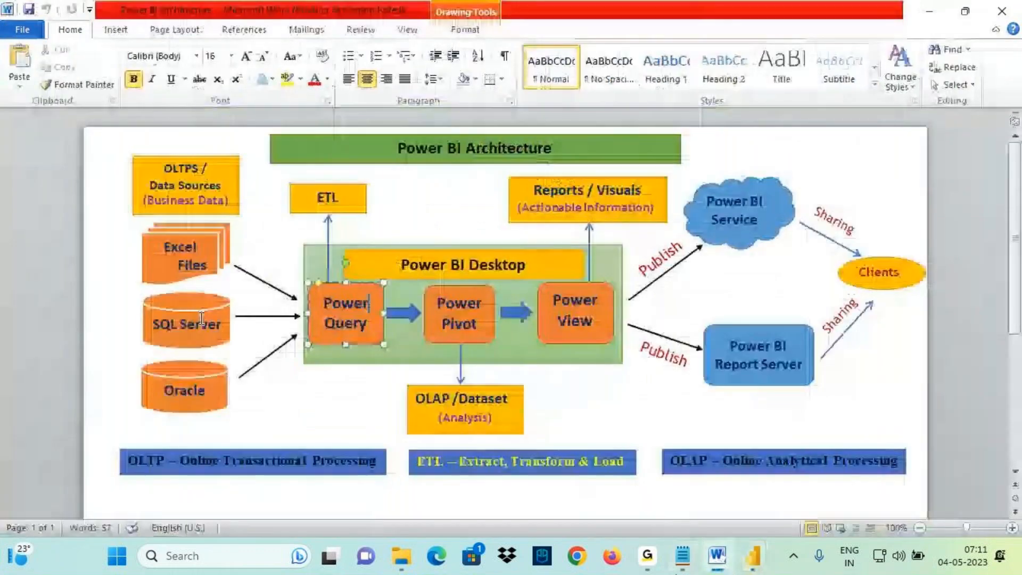
pyautogui.moveTo(226, 303)
pyautogui.mouseDown()
pyautogui.moveTo(145, 324)
pyautogui.moveTo(191, 345)
pyautogui.moveTo(231, 315)
pyautogui.moveTo(223, 300)
pyautogui.mouseUp()
pyautogui.moveTo(224, 187); pyautogui.dragTo(199, 302)
pyautogui.moveTo(217, 269)
pyautogui.mouseDown()
pyautogui.moveTo(205, 295)
pyautogui.moveTo(287, 303)
pyautogui.mouseUp()
# Circle Reports / Visuals, draw an arrow up to a handwritten "info" note, and circle, underline and point to that note
pyautogui.moveTo(534, 195)
pyautogui.mouseDown()
pyautogui.moveTo(588, 196)
pyautogui.moveTo(593, 123)
pyautogui.moveTo(612, 155)
pyautogui.mouseUp()
pyautogui.moveTo(613, 113)
pyautogui.mouseDown()
pyautogui.moveTo(611, 124)
pyautogui.moveTo(637, 121)
pyautogui.mouseUp()
pyautogui.moveTo(645, 90); pyautogui.dragTo(644, 126)
pyautogui.moveTo(660, 92); pyautogui.dragTo(656, 109)
pyautogui.moveTo(554, 173)
pyautogui.mouseDown()
pyautogui.moveTo(527, 198)
pyautogui.moveTo(559, 172)
pyautogui.mouseUp()
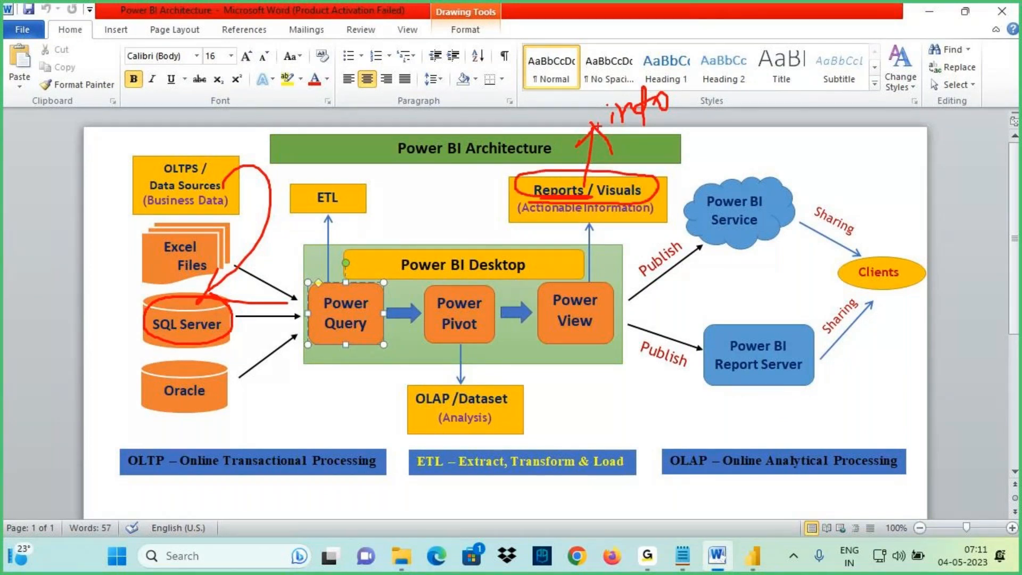
pyautogui.moveTo(598, 126); pyautogui.dragTo(589, 177)
pyautogui.moveTo(595, 124); pyautogui.dragTo(572, 146)
pyautogui.moveTo(597, 124)
pyautogui.mouseDown()
pyautogui.moveTo(620, 150)
pyautogui.moveTo(677, 118)
pyautogui.mouseUp()
pyautogui.moveTo(621, 135); pyautogui.dragTo(683, 120)
pyautogui.moveTo(673, 97)
pyautogui.mouseDown()
pyautogui.moveTo(635, 77)
pyautogui.moveTo(590, 104)
pyautogui.moveTo(687, 117)
pyautogui.moveTo(668, 80)
pyautogui.mouseUp()
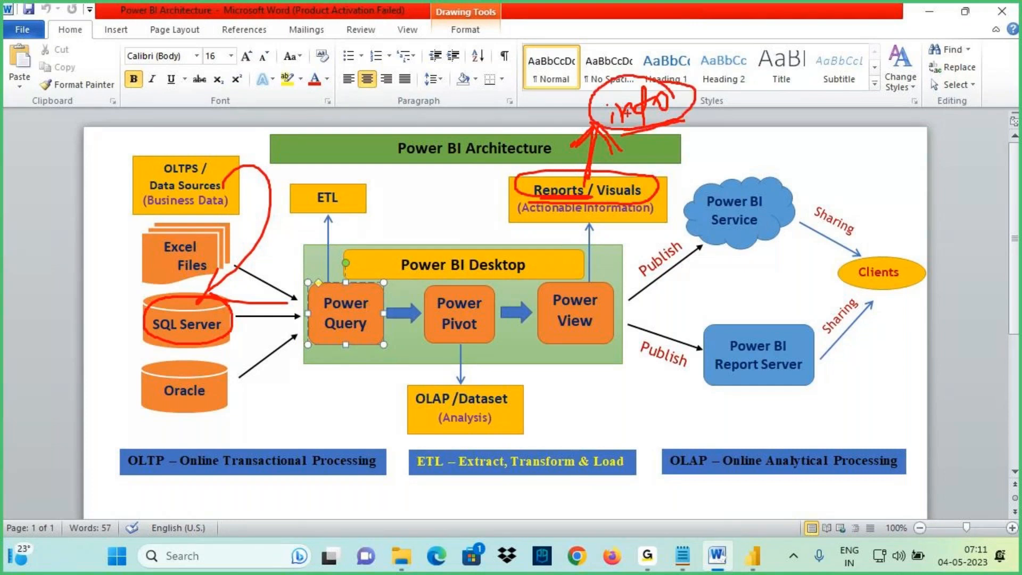
pyautogui.moveTo(590, 40); pyautogui.dragTo(608, 77)
# Draw arrows from SQL Server into Power Query and downward, underline "info" again, and clear the annotations
pyautogui.moveTo(239, 318)
pyautogui.mouseDown()
pyautogui.moveTo(332, 312)
pyautogui.moveTo(344, 351)
pyautogui.mouseUp()
pyautogui.moveTo(326, 340)
pyautogui.mouseDown()
pyautogui.moveTo(355, 354)
pyautogui.moveTo(344, 351)
pyautogui.mouseUp()
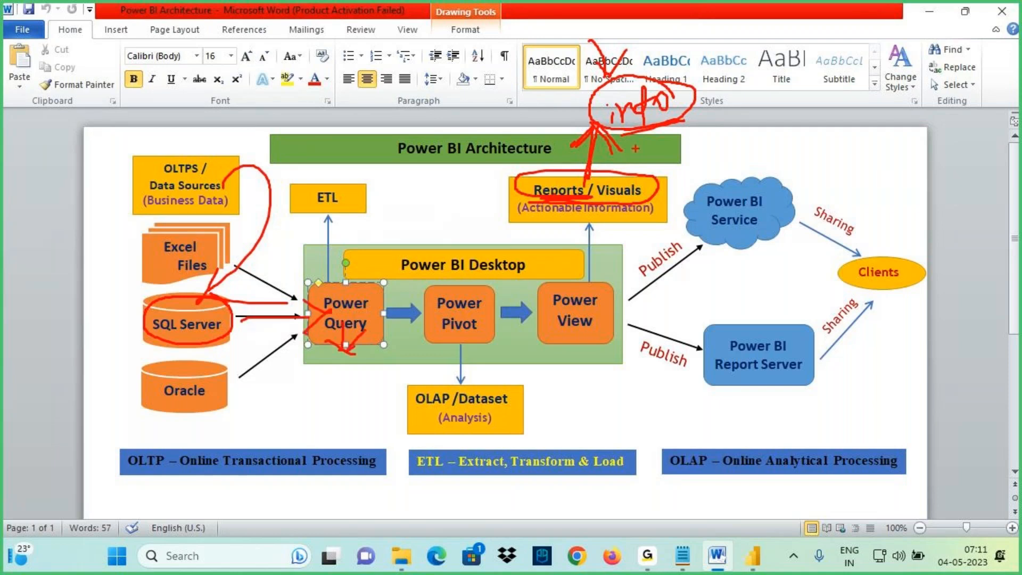
pyautogui.moveTo(617, 127); pyautogui.dragTo(682, 103)
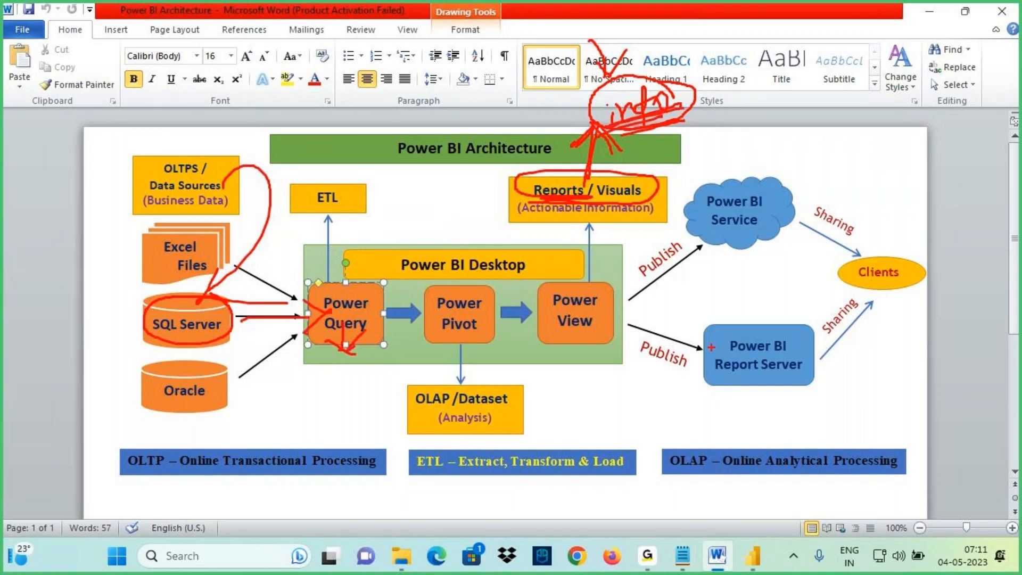
pyautogui.press('Escape')
# Switch back to Power Query Editor, draw a check mark over the Emp table and clear it
pyautogui.moveTo(753, 556)
pyautogui.click(890, 479)
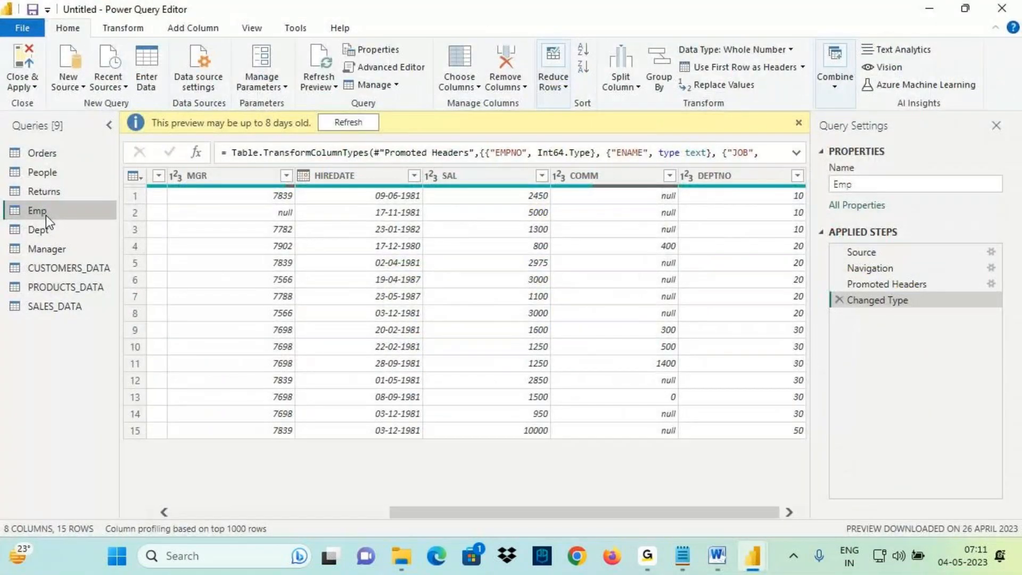
pyautogui.hotkey('ctrl', '2')
pyautogui.moveTo(459, 246); pyautogui.dragTo(580, 223)
pyautogui.press('Escape')
pyautogui.moveTo(499, 512); pyautogui.dragTo(340, 511)
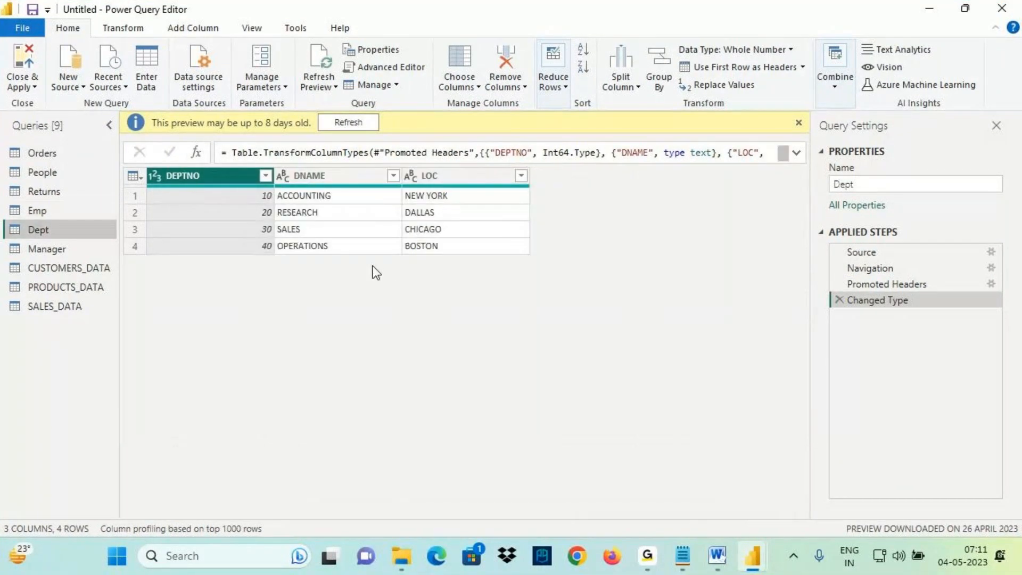
# Draw a check mark over the Dept table, then over the Manager table, clearing each mark before moving on
pyautogui.hotkey('ctrl', '2')
pyautogui.moveTo(328, 220); pyautogui.dragTo(453, 182)
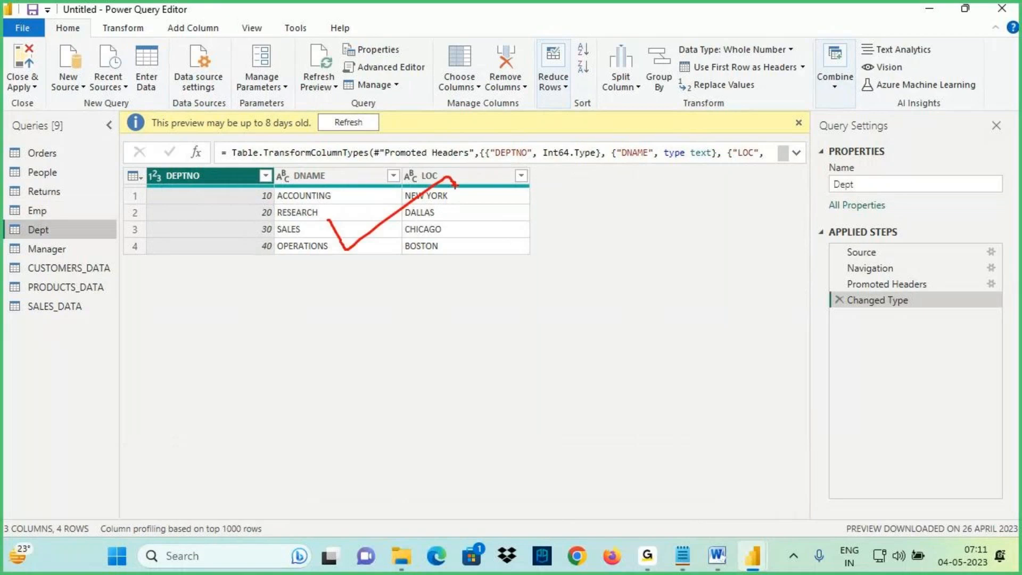
pyautogui.press('Escape')
pyautogui.click(102, 254)
pyautogui.hotkey('ctrl', '2')
pyautogui.moveTo(217, 224); pyautogui.dragTo(356, 185)
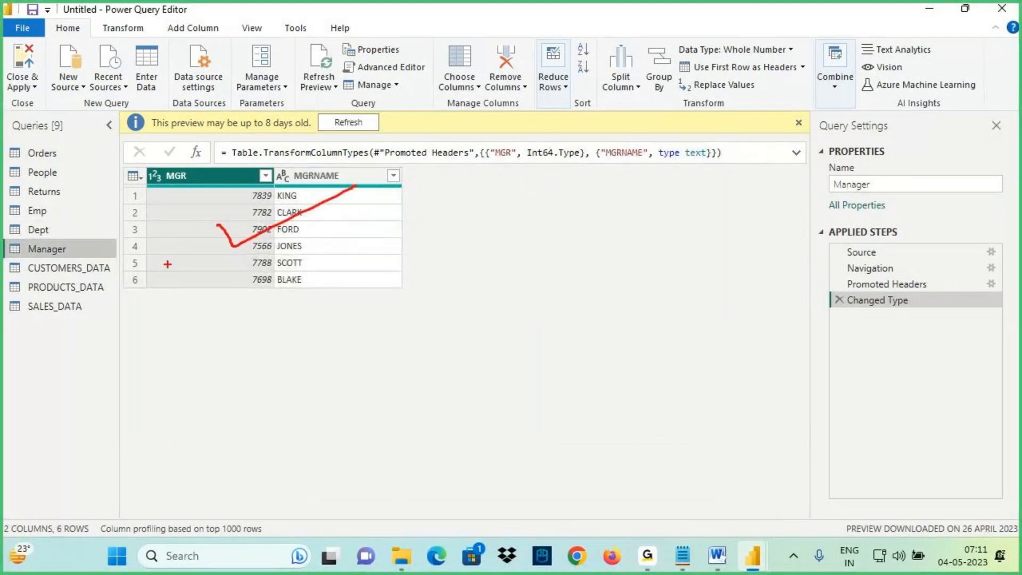
pyautogui.press('Escape')
# Open the CUSTOMERS_DATA query and draw arrows from FirstName, MiddleName and LastName to one point beside a handwritten "Fu" note
pyautogui.click(104, 267)
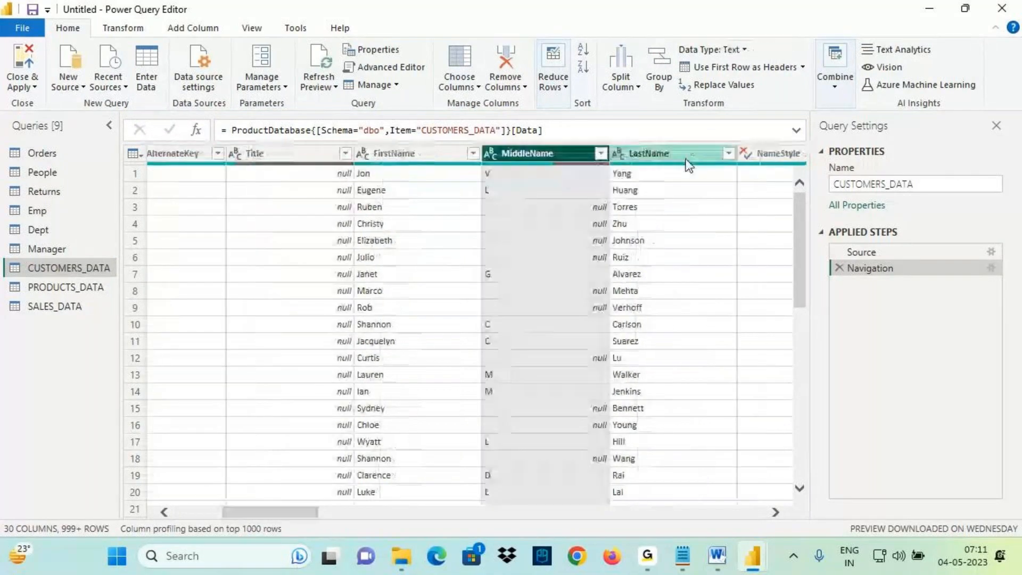
pyautogui.click(686, 157)
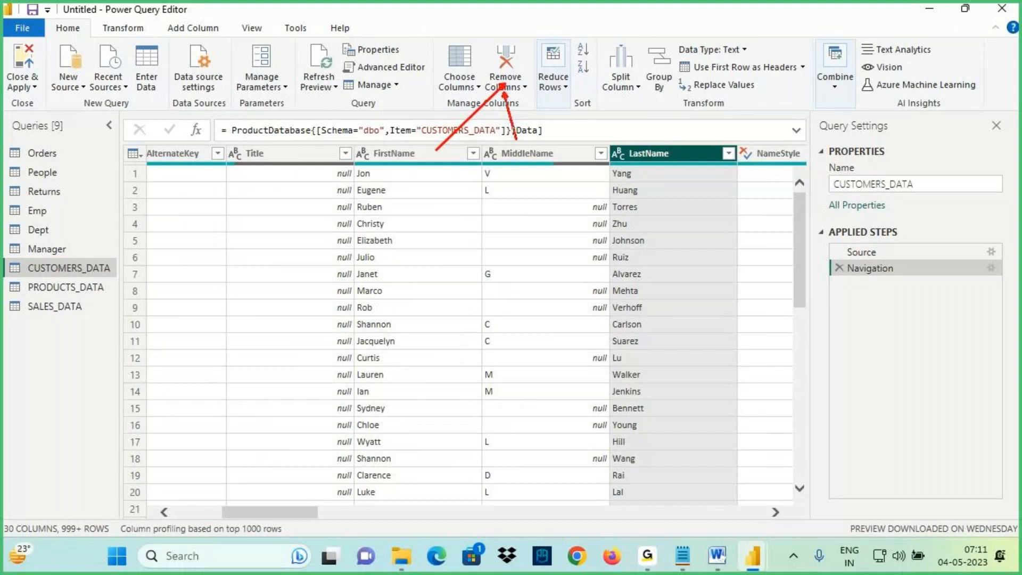
pyautogui.moveTo(637, 65)
pyautogui.mouseDown()
pyautogui.moveTo(637, 53)
pyautogui.moveTo(625, 99)
pyautogui.moveTo(678, 70)
pyautogui.mouseUp()
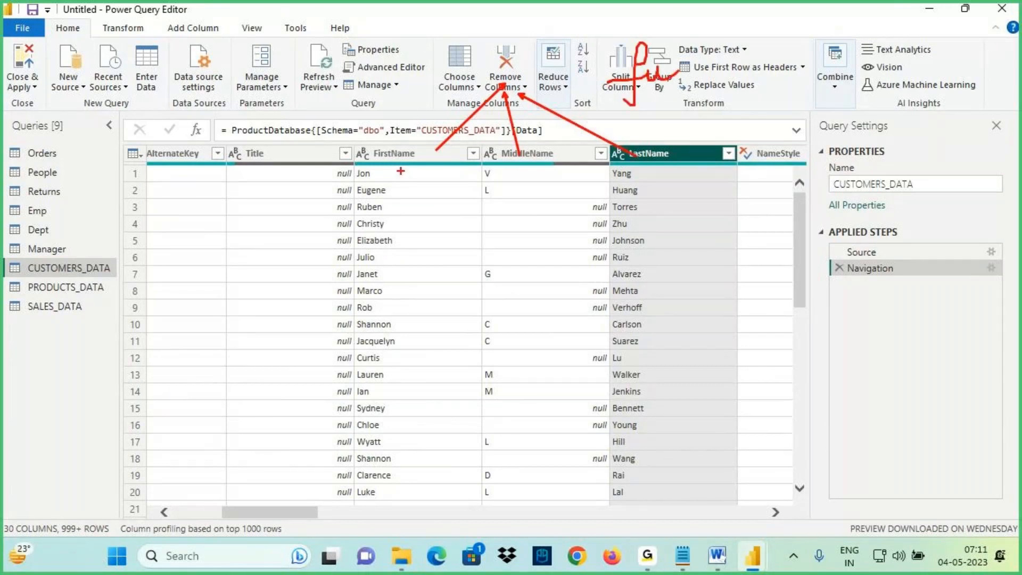
# Add a CustFullName column merging FirstName, MiddleName and LastName in CUSTOMERS_DATA with a Space separator
pyautogui.click(394, 154)
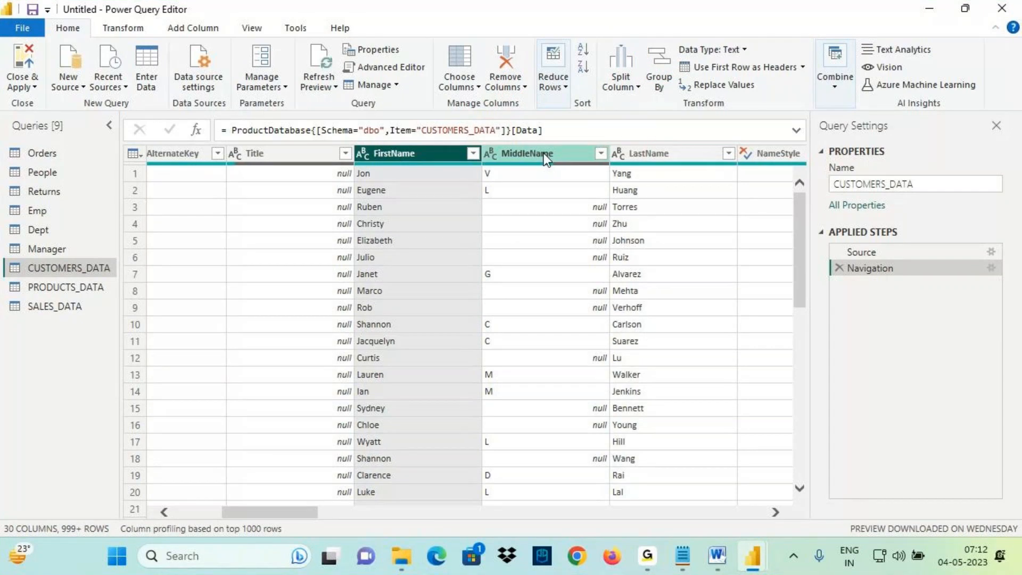
pyautogui.keyDown('shift'); pyautogui.click(647, 153); pyautogui.keyUp('shift')
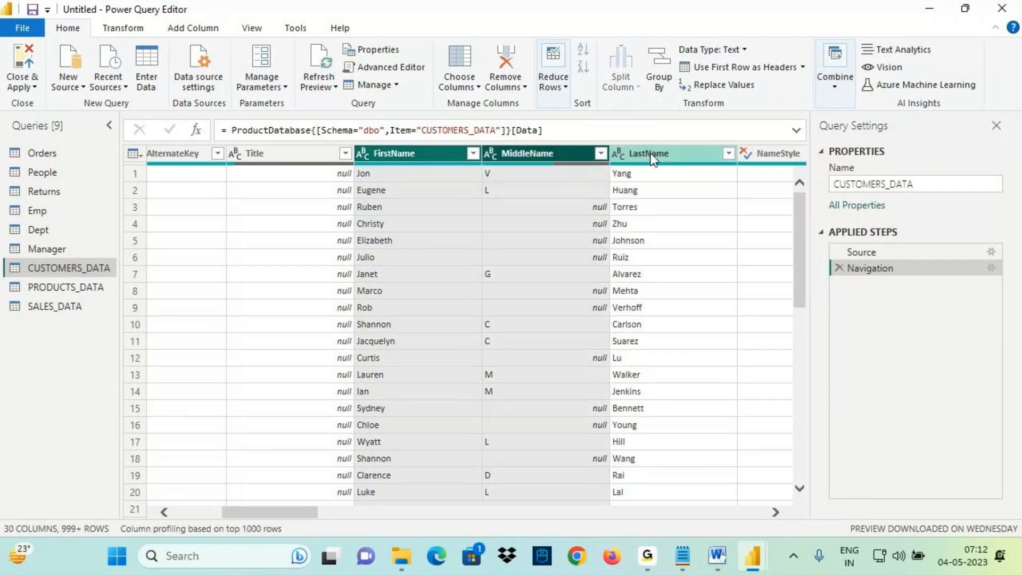
pyautogui.click(192, 28)
pyautogui.click(363, 52)
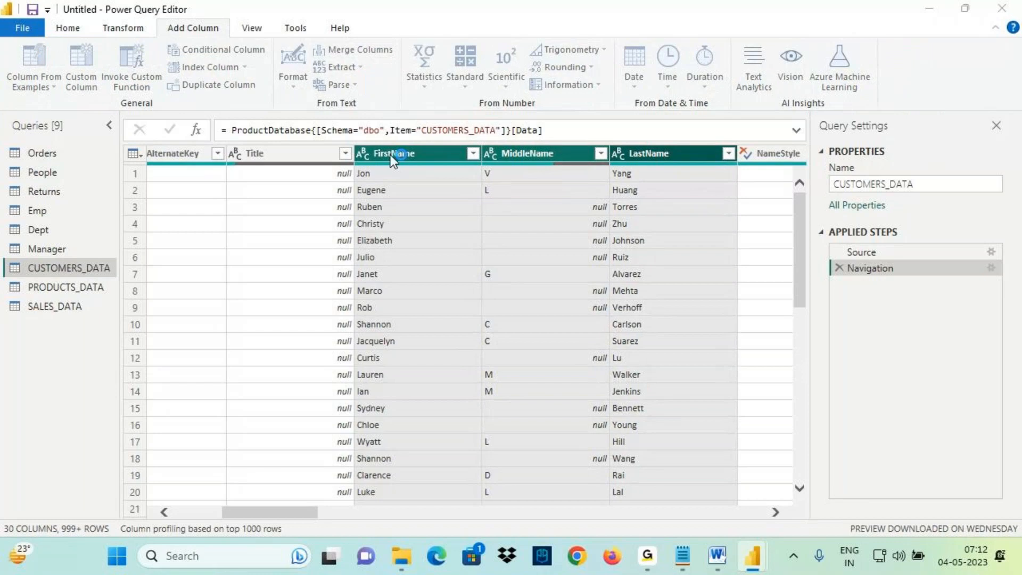
pyautogui.click(293, 260)
pyautogui.click(273, 357)
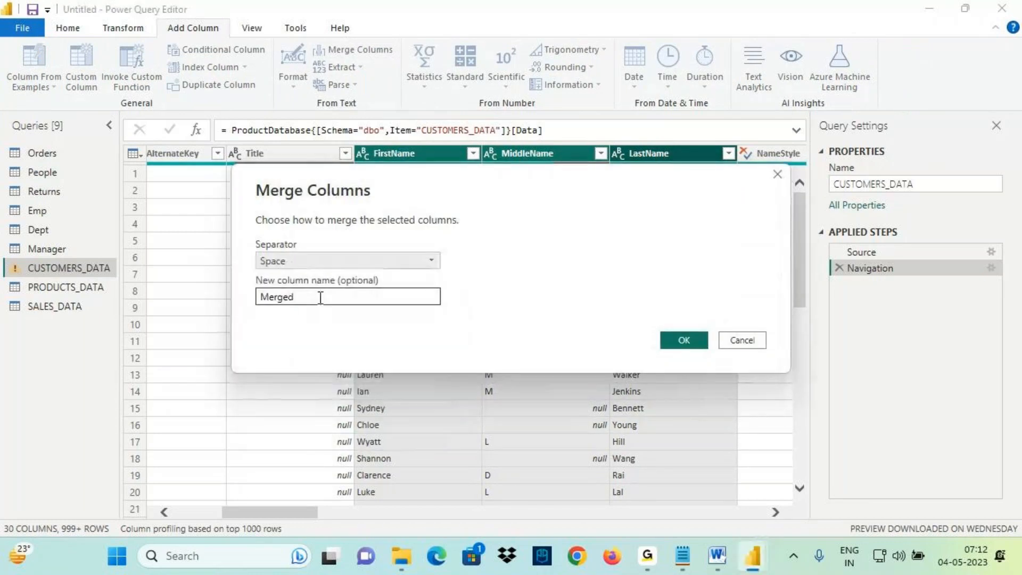
pyautogui.moveTo(290, 297); pyautogui.dragTo(243, 290)
pyautogui.write('custFul')
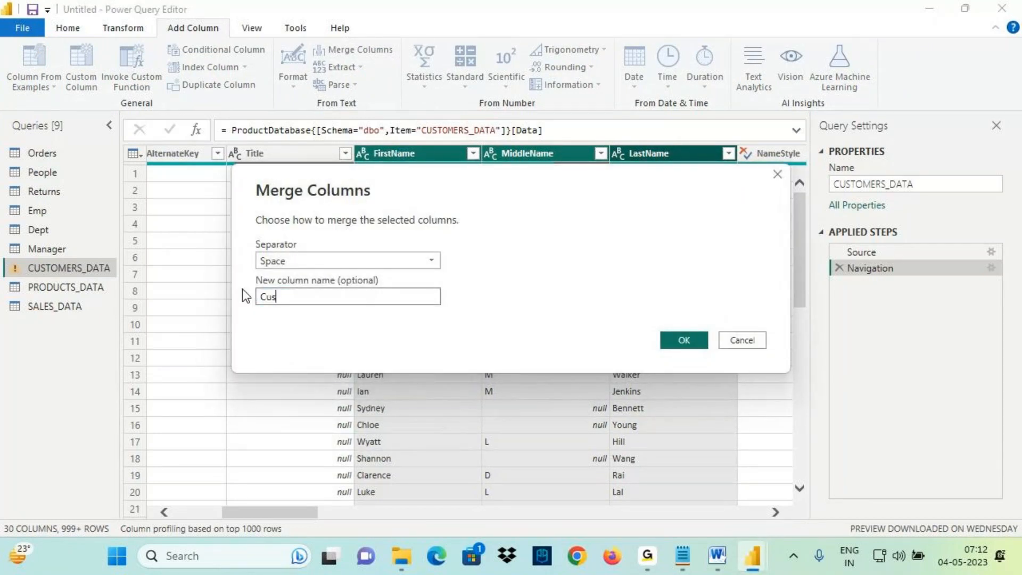
pyautogui.write('lName')
pyautogui.click(683, 340)
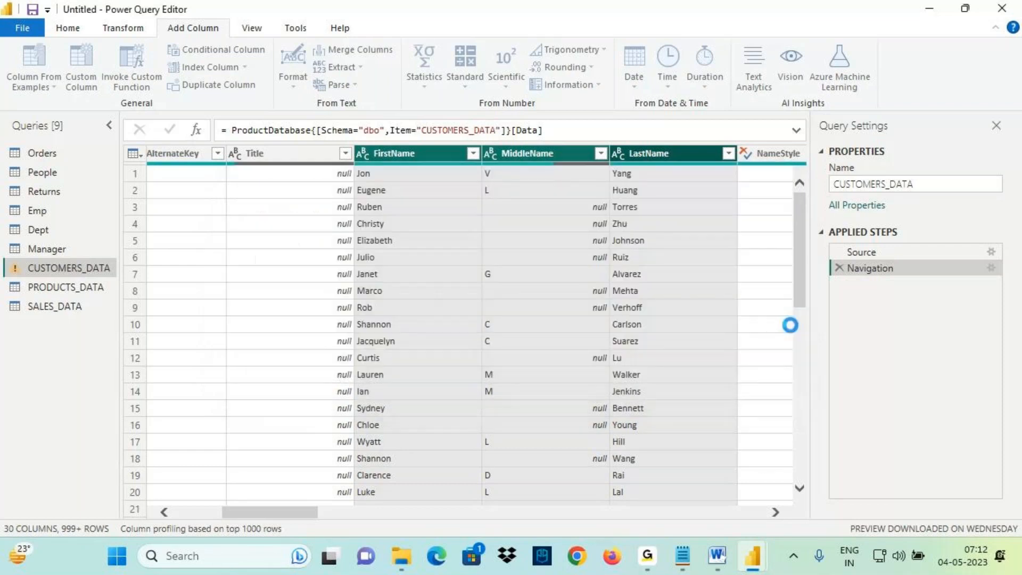
# Expand and box the merged column's formula, clear the box, and inspect the CustFullName column
pyautogui.click(797, 129)
pyautogui.hotkey('ctrl', '2')
pyautogui.moveTo(176, 116); pyautogui.dragTo(762, 161)
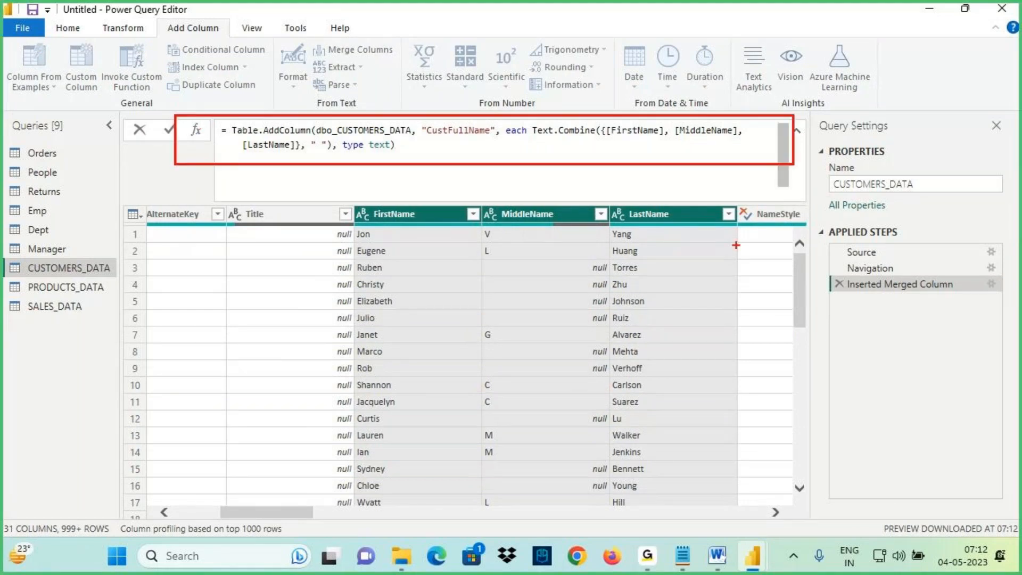
pyautogui.press('Escape')
pyautogui.moveTo(279, 512); pyautogui.dragTo(835, 513)
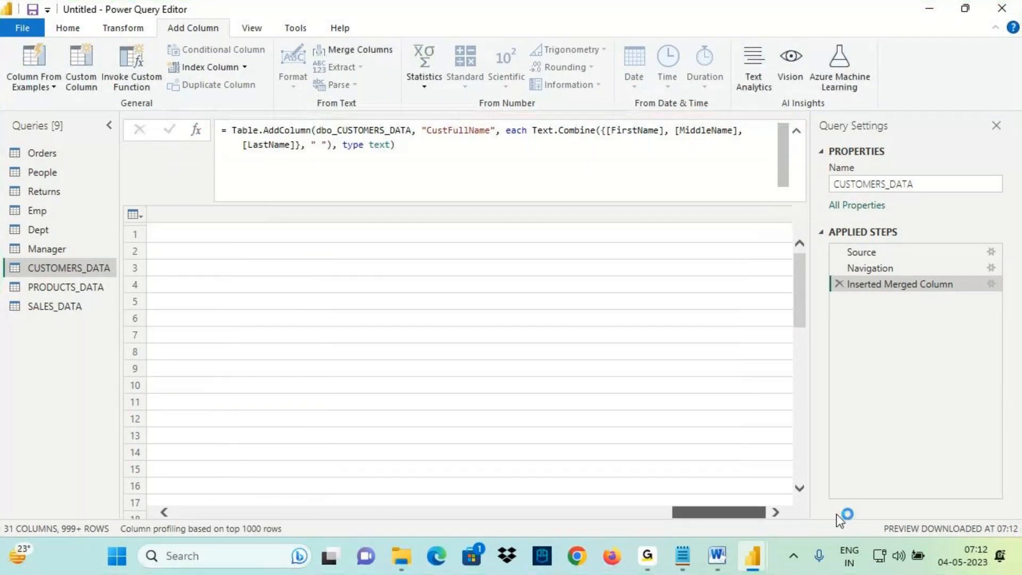
pyautogui.click(713, 213)
pyautogui.click(713, 213)
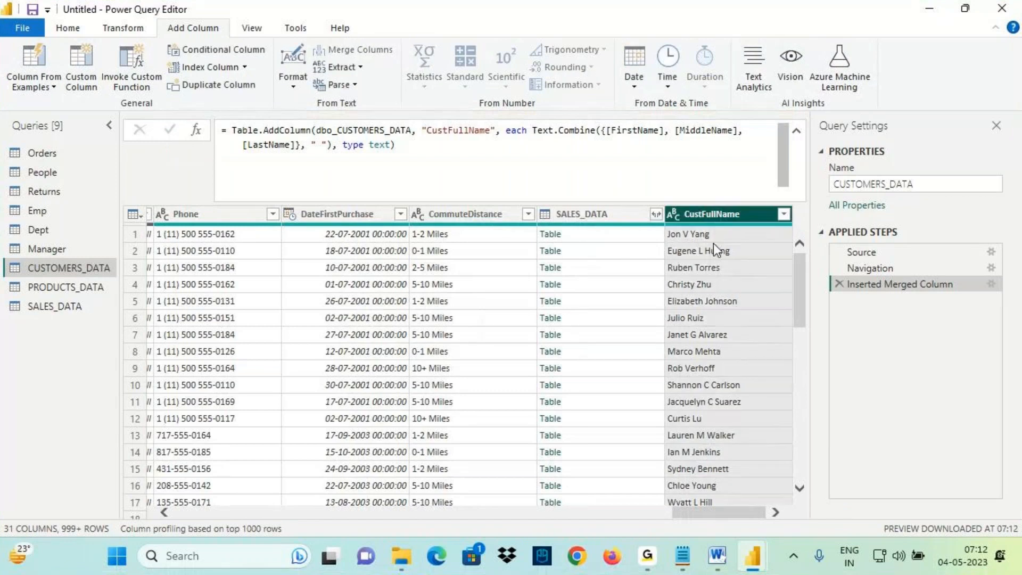
# Open the PRODUCTS_DATA query and select its EnglishProductName column
pyautogui.click(63, 287)
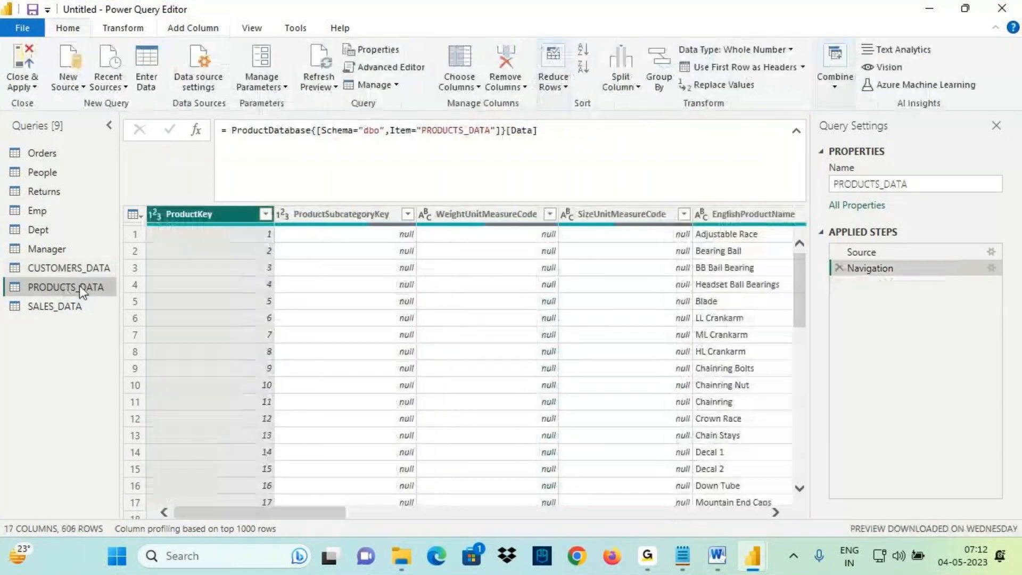
pyautogui.moveTo(231, 512); pyautogui.dragTo(299, 516)
pyautogui.click(503, 213)
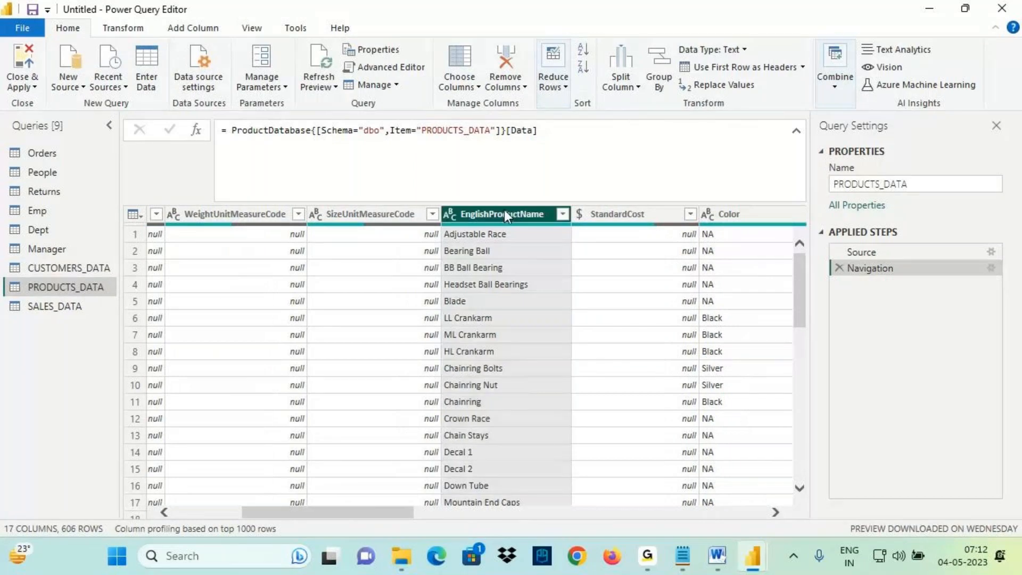
# Switch to the Word architecture diagram, underline Reports with an arrow up to a handwritten letter, and return to Power Query Editor
pyautogui.hotkey('alt', 'Tab')
pyautogui.moveTo(543, 200); pyautogui.dragTo(591, 198)
pyautogui.moveTo(580, 155)
pyautogui.mouseDown()
pyautogui.moveTo(587, 190)
pyautogui.moveTo(600, 155)
pyautogui.mouseUp()
pyautogui.moveTo(617, 107); pyautogui.dragTo(607, 131)
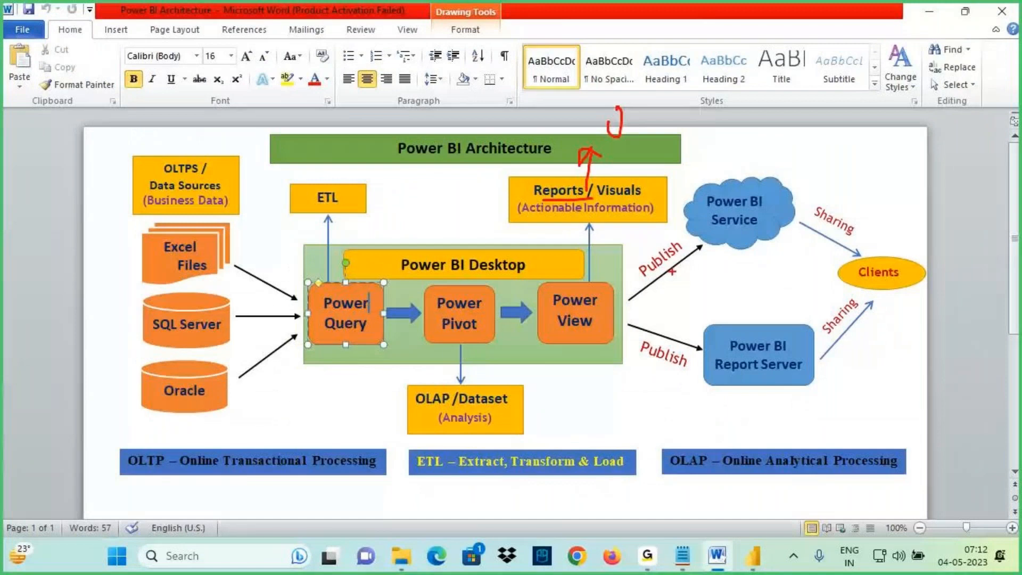
pyautogui.hotkey('alt', 'Tab')
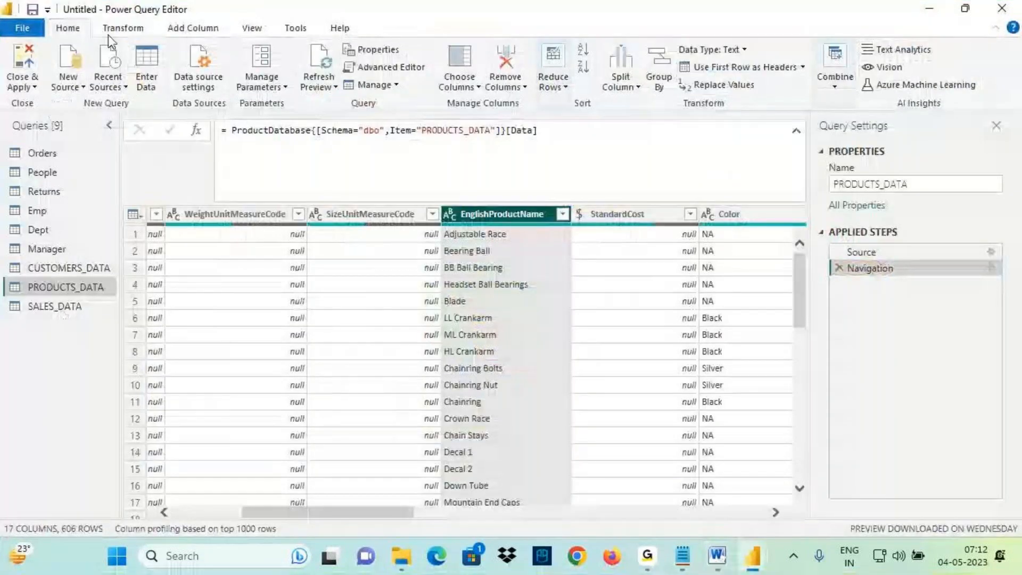
# Box the UPPERCASE format option, mark the area below the Navigation step, clear the marks, and convert EnglishProductName to uppercase
pyautogui.click(122, 28)
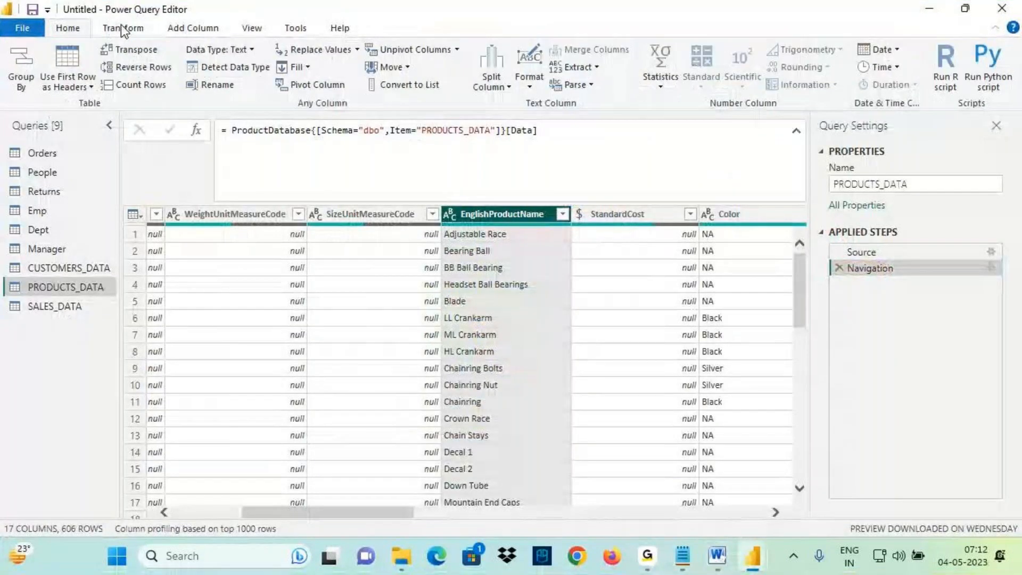
pyautogui.click(531, 82)
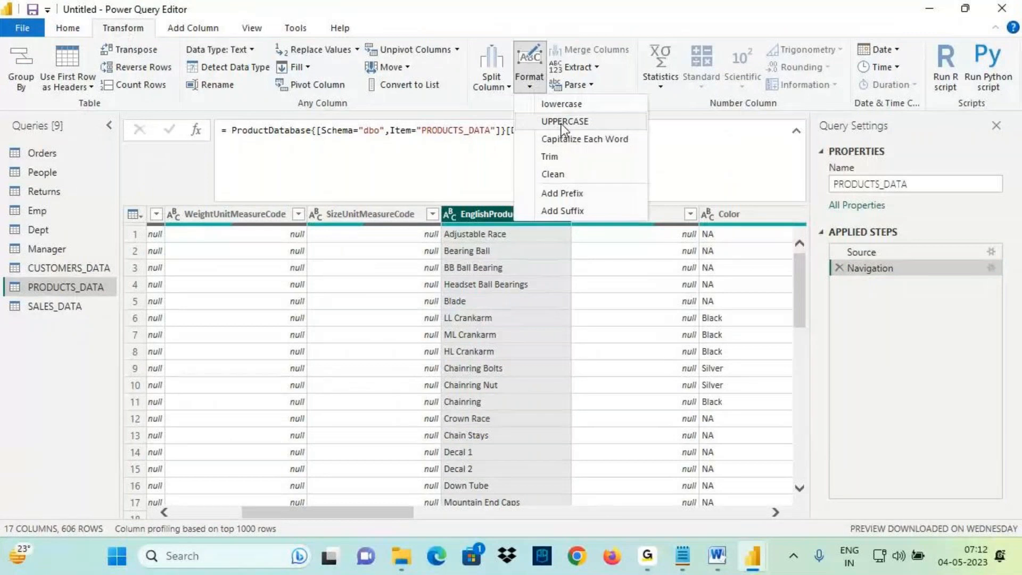
pyautogui.hotkey('ctrl', '2')
pyautogui.moveTo(513, 112); pyautogui.dragTo(650, 134)
pyautogui.moveTo(814, 291)
pyautogui.mouseDown()
pyautogui.moveTo(863, 288)
pyautogui.moveTo(827, 315)
pyautogui.mouseUp()
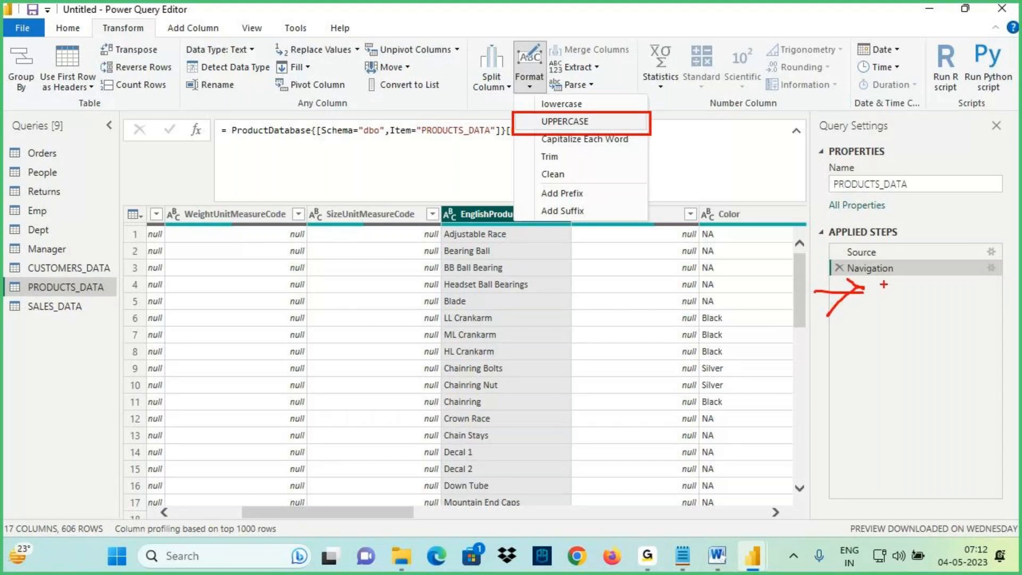
pyautogui.moveTo(883, 284)
pyautogui.mouseDown()
pyautogui.moveTo(901, 304)
pyautogui.moveTo(978, 289)
pyautogui.moveTo(932, 319)
pyautogui.mouseUp()
pyautogui.press('Escape')
pyautogui.click(532, 85)
pyautogui.click(558, 118)
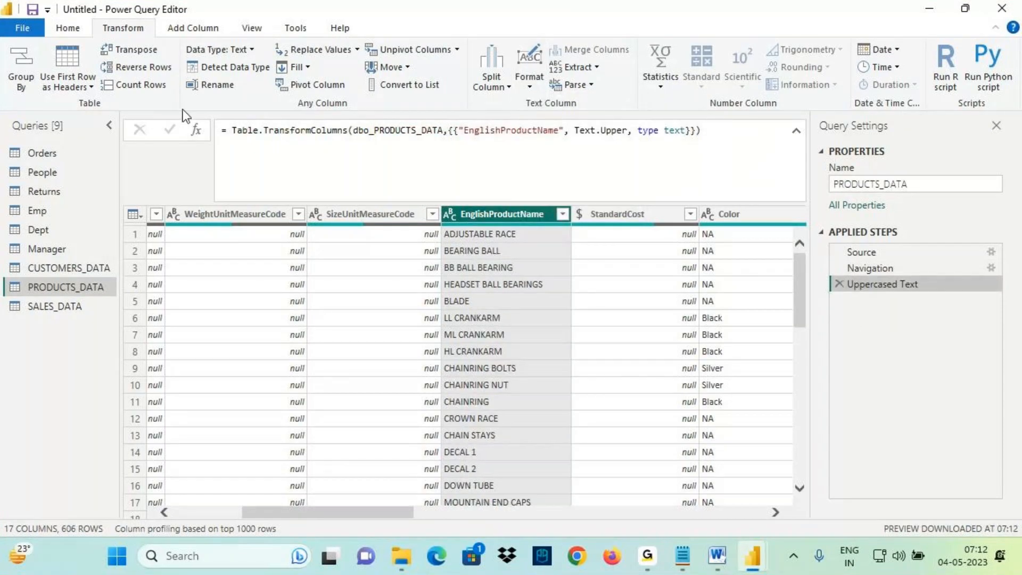
# Box the uppercase transformation formula, draw a downward arrow over the EnglishProductName values, and clear the marks
pyautogui.hotkey('ctrl', '2')
pyautogui.moveTo(176, 110)
pyautogui.mouseDown()
pyautogui.moveTo(441, 159)
pyautogui.moveTo(714, 151)
pyautogui.mouseUp()
pyautogui.moveTo(486, 224); pyautogui.dragTo(485, 317)
pyautogui.moveTo(466, 284)
pyautogui.mouseDown()
pyautogui.moveTo(485, 318)
pyautogui.moveTo(527, 267)
pyautogui.mouseUp()
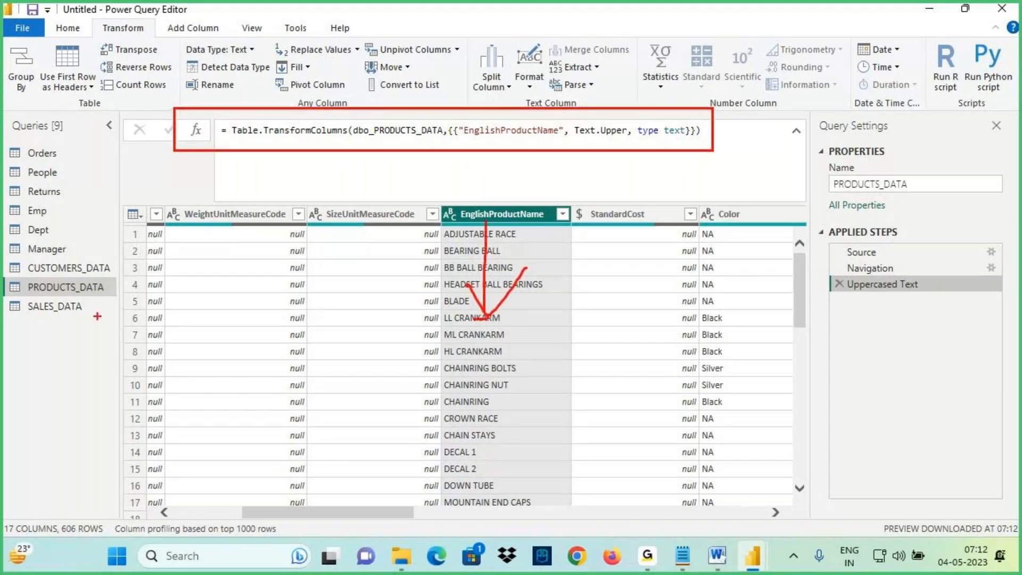
pyautogui.press('Escape')
# Open the SALES_DATA query, circle the list of queries, and draw arrows from the circle toward the data grid
pyautogui.click(54, 306)
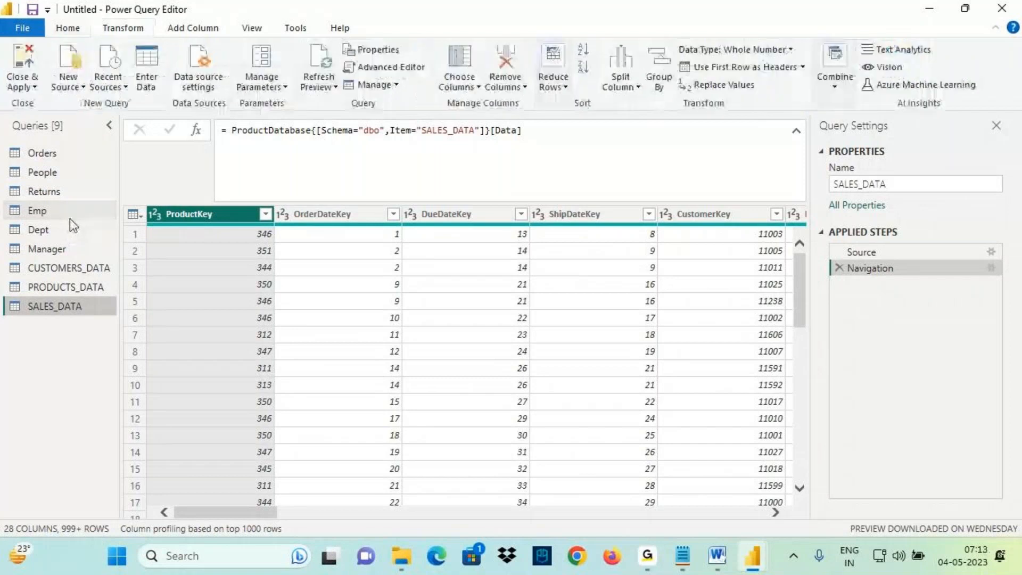
pyautogui.hotkey('ctrl', '2')
pyautogui.moveTo(87, 152)
pyautogui.mouseDown()
pyautogui.moveTo(64, 143)
pyautogui.moveTo(6, 216)
pyautogui.moveTo(27, 286)
pyautogui.moveTo(85, 154)
pyautogui.mouseUp()
pyautogui.moveTo(80, 201); pyautogui.dragTo(149, 197)
pyautogui.moveTo(126, 179); pyautogui.dragTo(119, 237)
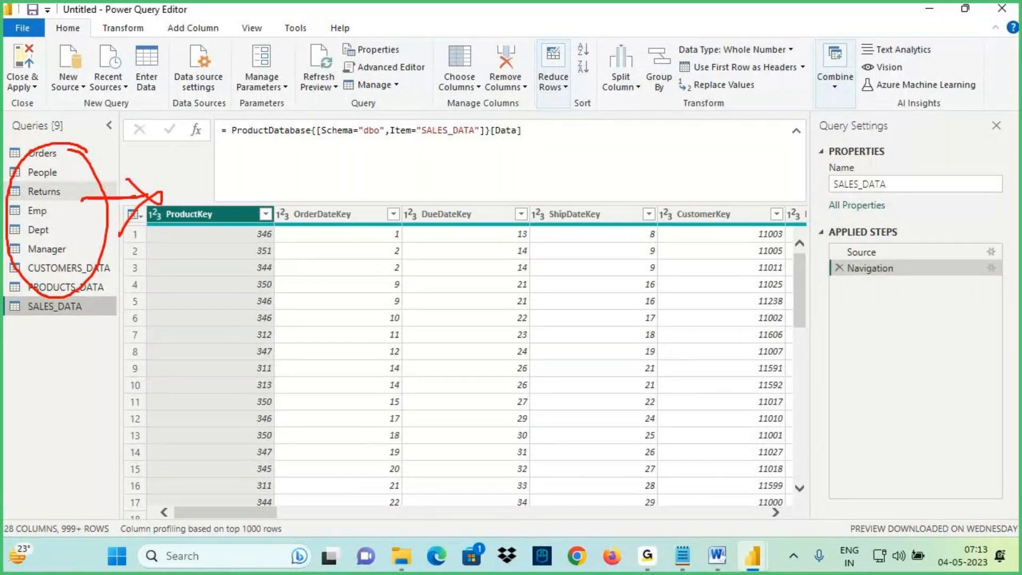
pyautogui.moveTo(123, 174); pyautogui.dragTo(155, 188)
pyautogui.moveTo(112, 216)
pyautogui.mouseDown()
pyautogui.moveTo(156, 214)
pyautogui.moveTo(160, 198)
pyautogui.mouseUp()
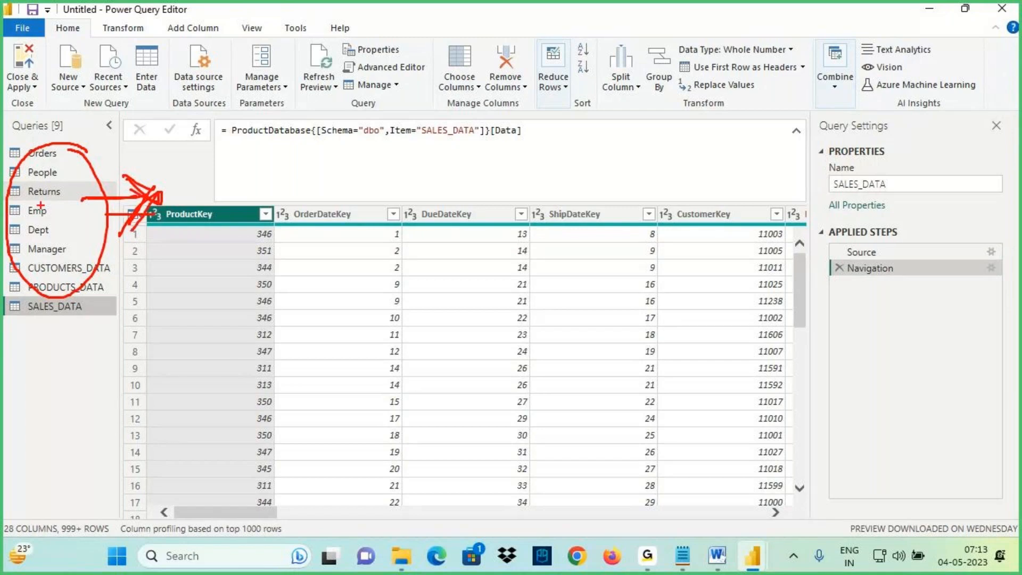
# Draw an arrow from the circled queries down to a circled handwritten "PP" and underline the Power Query Editor title
pyautogui.moveTo(58, 307); pyautogui.dragTo(59, 380)
pyautogui.moveTo(43, 349); pyautogui.dragTo(65, 378)
pyautogui.moveTo(64, 441)
pyautogui.mouseDown()
pyautogui.moveTo(64, 389)
pyautogui.moveTo(65, 421)
pyautogui.mouseUp()
pyautogui.moveTo(81, 386)
pyautogui.mouseDown()
pyautogui.moveTo(84, 426)
pyautogui.moveTo(84, 401)
pyautogui.mouseUp()
pyautogui.moveTo(71, 376)
pyautogui.mouseDown()
pyautogui.moveTo(107, 463)
pyautogui.moveTo(24, 389)
pyautogui.mouseUp()
pyautogui.moveTo(110, 19); pyautogui.dragTo(197, 18)
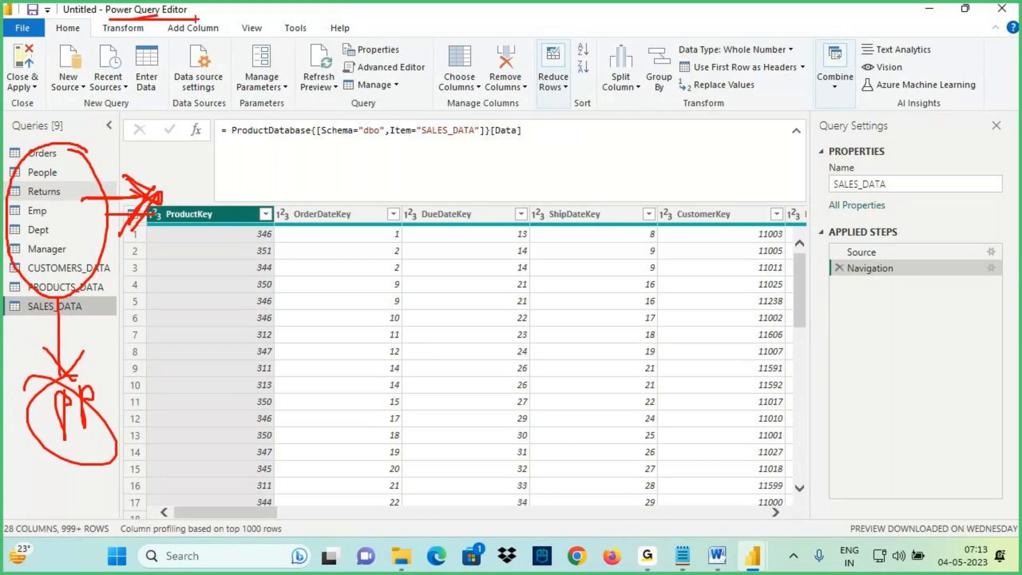
# Box the Close & Apply command, clear all marks, and load the queries into Power BI Desktop
pyautogui.moveTo(6, 42); pyautogui.dragTo(58, 108)
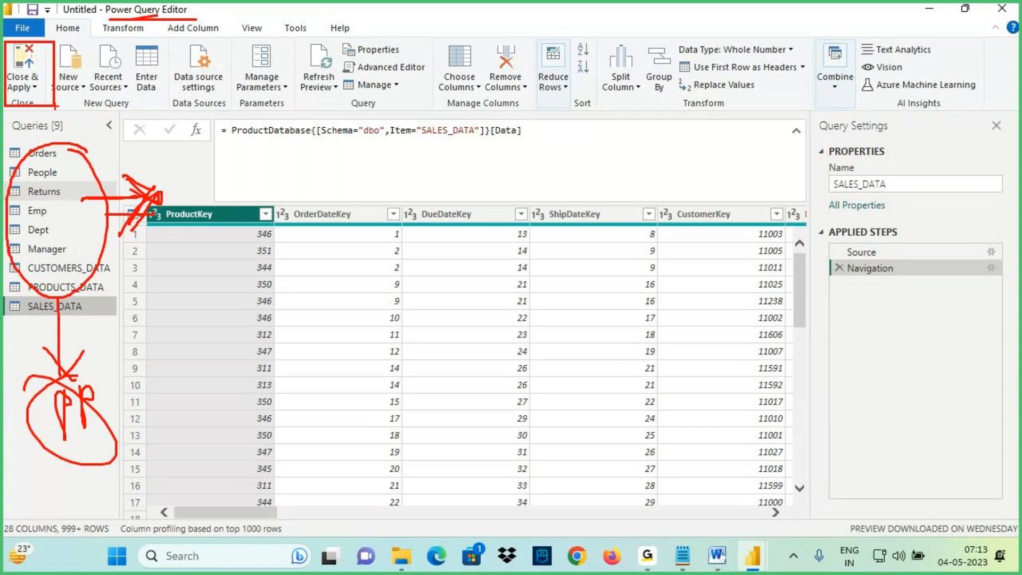
pyautogui.moveTo(7, 43); pyautogui.dragTo(53, 107)
pyautogui.press('Escape')
pyautogui.hotkey('alt', 'Tab')
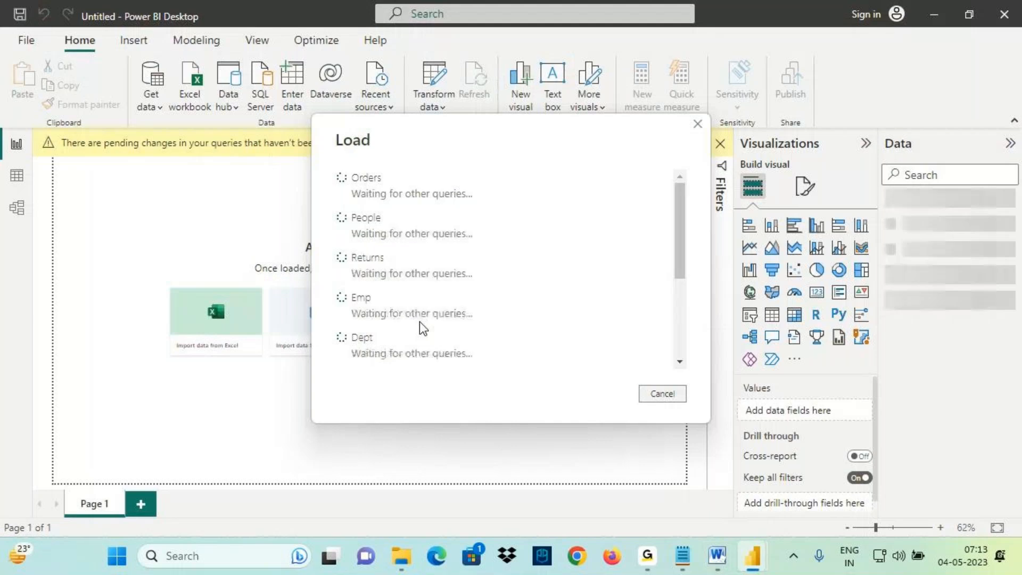
# Switch to the Word architecture diagram, circle Power Query, and draw arrows into it from Excel Files and SQL Server with a handwritten "E"
pyautogui.click(717, 556)
pyautogui.click(682, 556)
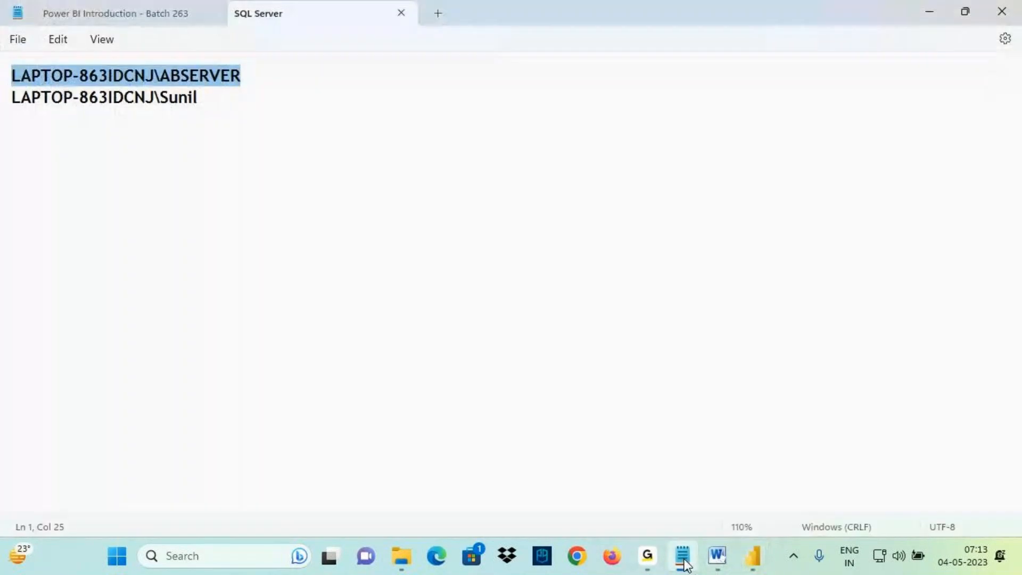
pyautogui.click(647, 556)
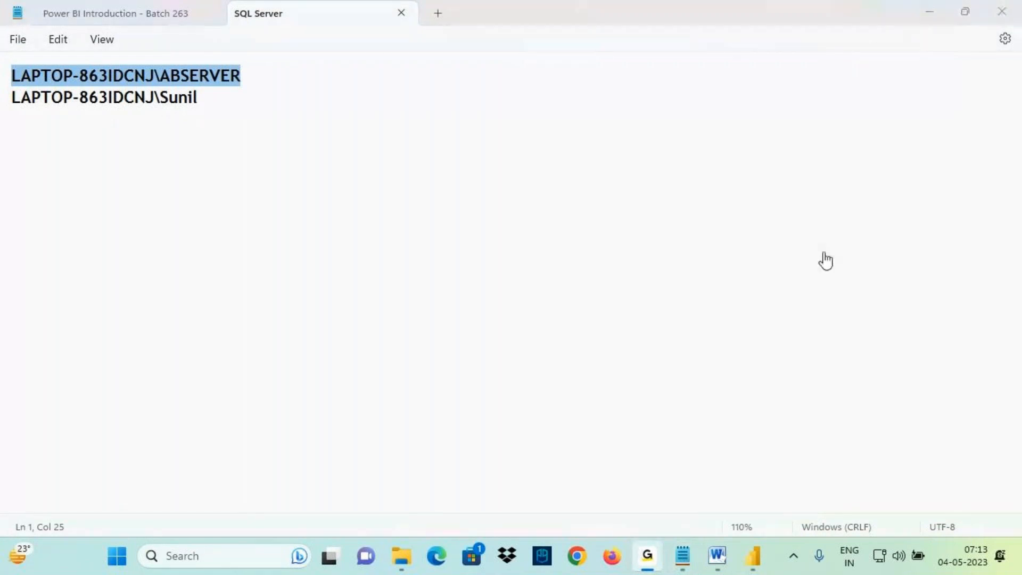
pyautogui.click(717, 559)
pyautogui.click(717, 559)
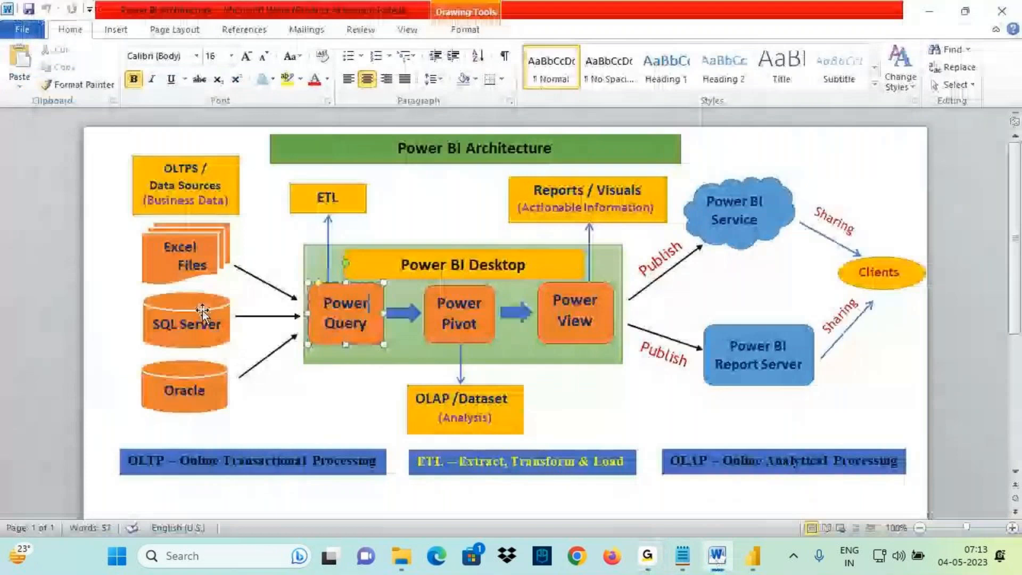
pyautogui.moveTo(367, 283); pyautogui.dragTo(302, 284)
pyautogui.moveTo(235, 261)
pyautogui.mouseDown()
pyautogui.moveTo(301, 293)
pyautogui.moveTo(278, 302)
pyautogui.mouseUp()
pyautogui.moveTo(232, 312); pyautogui.dragTo(307, 314)
pyautogui.moveTo(262, 246); pyautogui.dragTo(274, 267)
pyautogui.moveTo(297, 306); pyautogui.dragTo(290, 330)
pyautogui.moveTo(287, 241); pyautogui.dragTo(271, 261)
# Draw an arrow from Power Query to Power Pivot, mark it with an "L", circle Power Pivot, and clear the marks
pyautogui.moveTo(336, 340)
pyautogui.mouseDown()
pyautogui.moveTo(336, 371)
pyautogui.moveTo(364, 342)
pyautogui.moveTo(442, 304)
pyautogui.mouseUp()
pyautogui.moveTo(394, 279)
pyautogui.mouseDown()
pyautogui.moveTo(419, 302)
pyautogui.moveTo(494, 287)
pyautogui.moveTo(421, 301)
pyautogui.mouseUp()
pyautogui.moveTo(451, 230); pyautogui.dragTo(453, 284)
pyautogui.moveTo(440, 267); pyautogui.dragTo(455, 286)
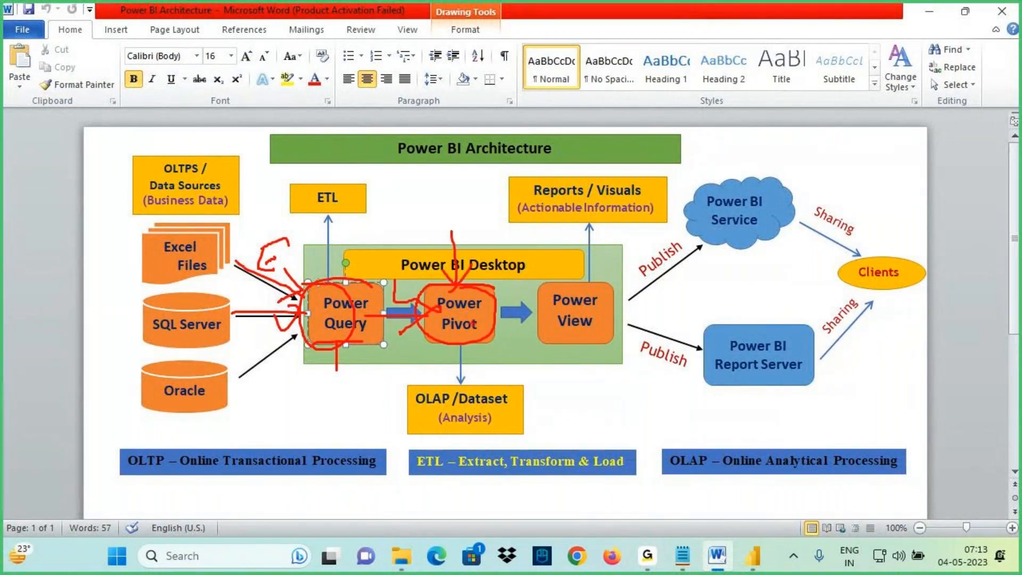
pyautogui.press('Escape')
# Switch to Power BI Desktop, open Model view, collapse the Properties and Data panes, and fit the diagram to the page
pyautogui.click(683, 556)
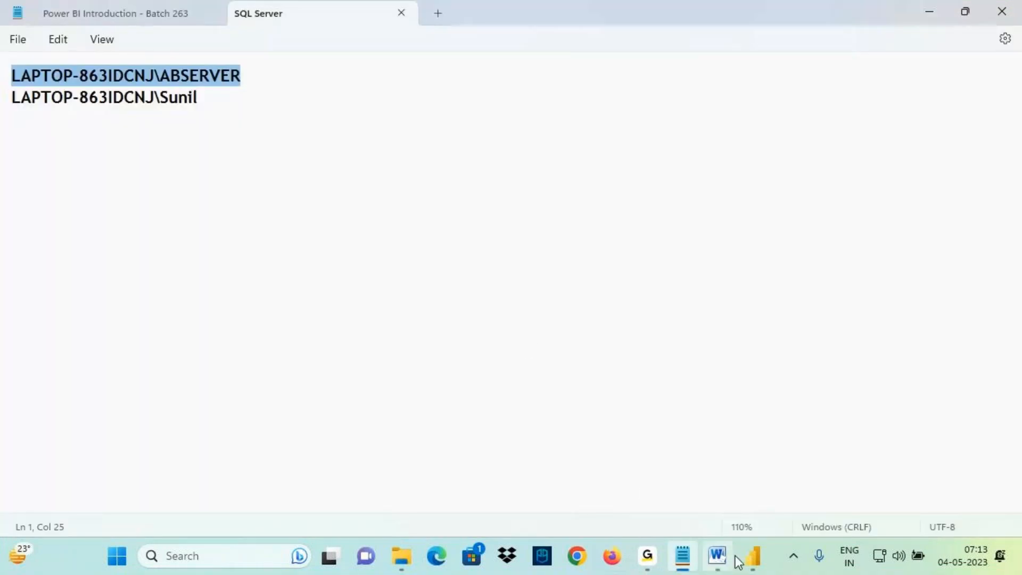
pyautogui.click(756, 564)
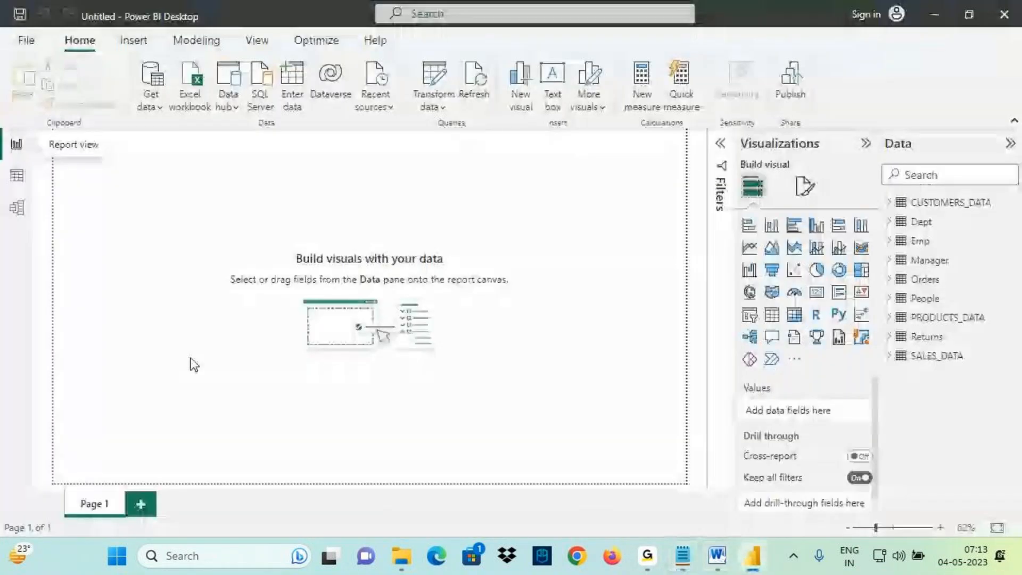
pyautogui.click(18, 208)
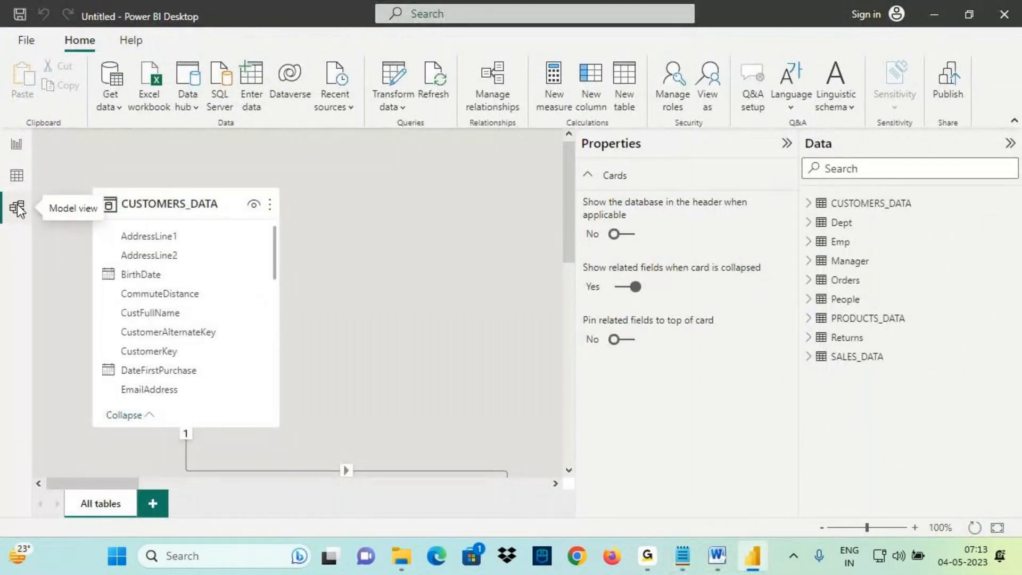
pyautogui.click(787, 143)
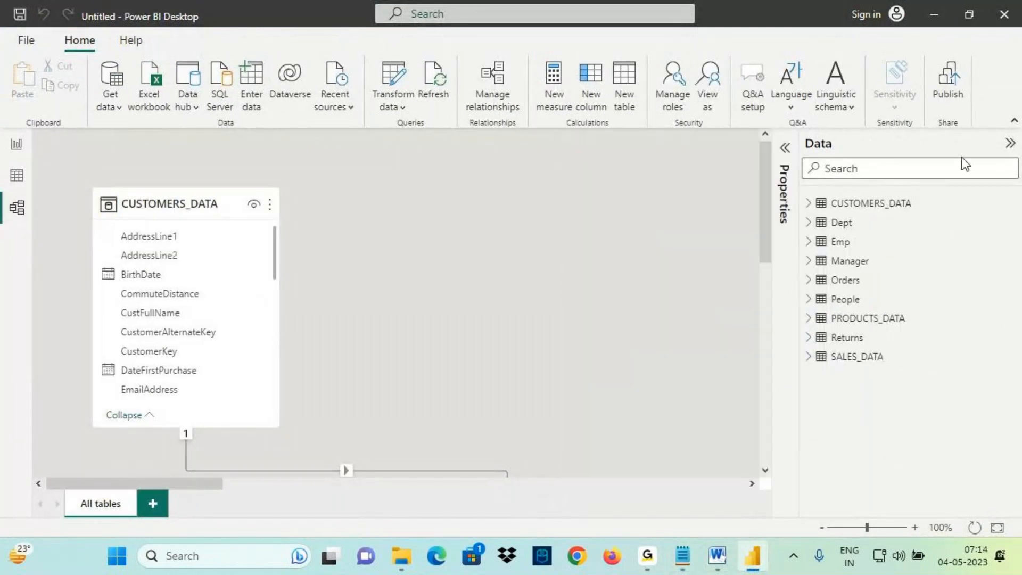
pyautogui.click(1007, 145)
pyautogui.click(997, 527)
# Underline the Power BI Desktop window title in red and clear the mark
pyautogui.hotkey('ctrl', '2')
pyautogui.moveTo(139, 27); pyautogui.dragTo(181, 27)
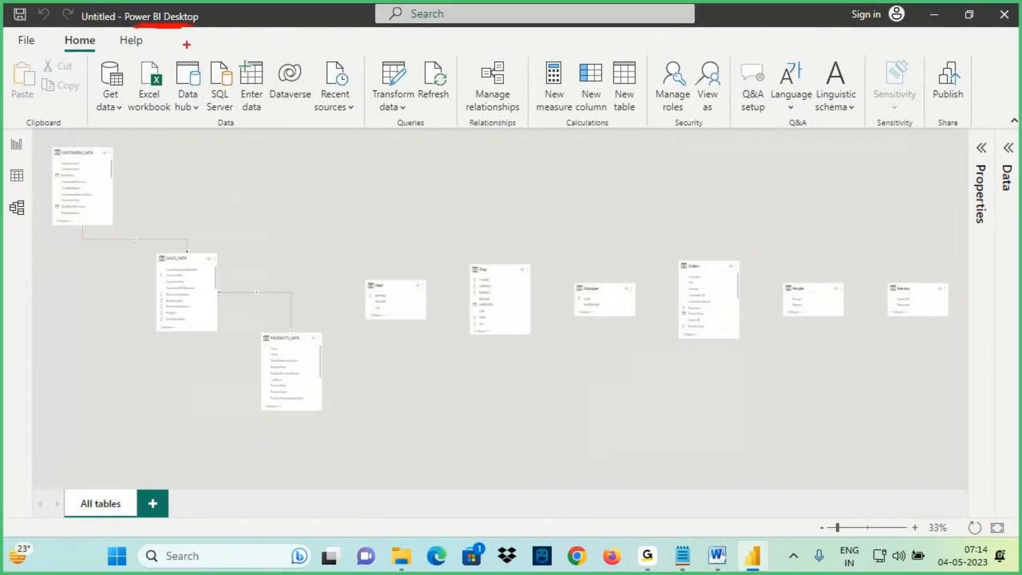
pyautogui.press('Escape')
# Rearrange the model diagram into one upper row, with SALES_DATA between CUSTOMERS_DATA and PRODUCTS_DATA and the remaining tables alongside
pyautogui.moveTo(285, 337); pyautogui.dragTo(247, 165)
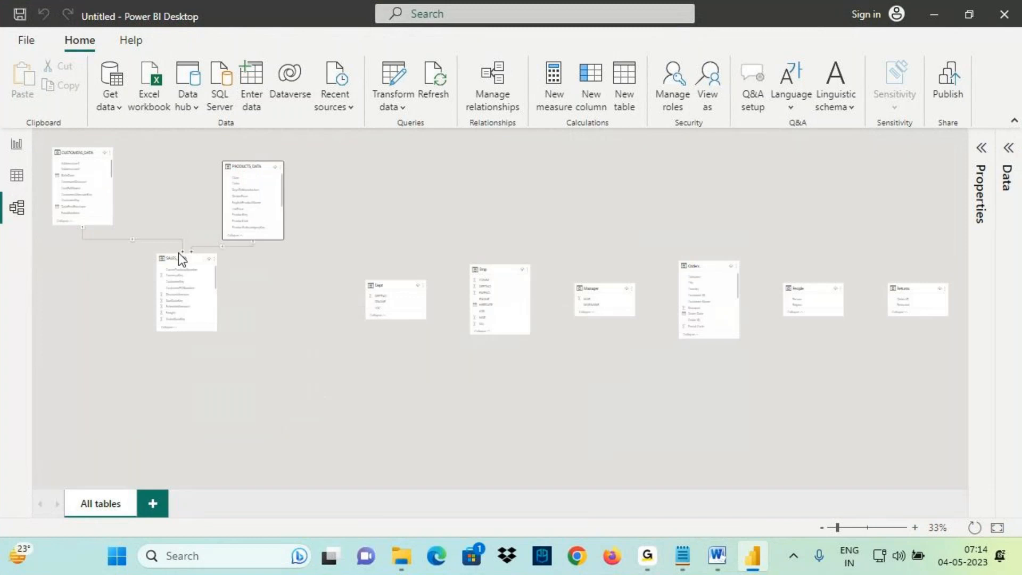
pyautogui.moveTo(178, 261); pyautogui.dragTo(165, 155)
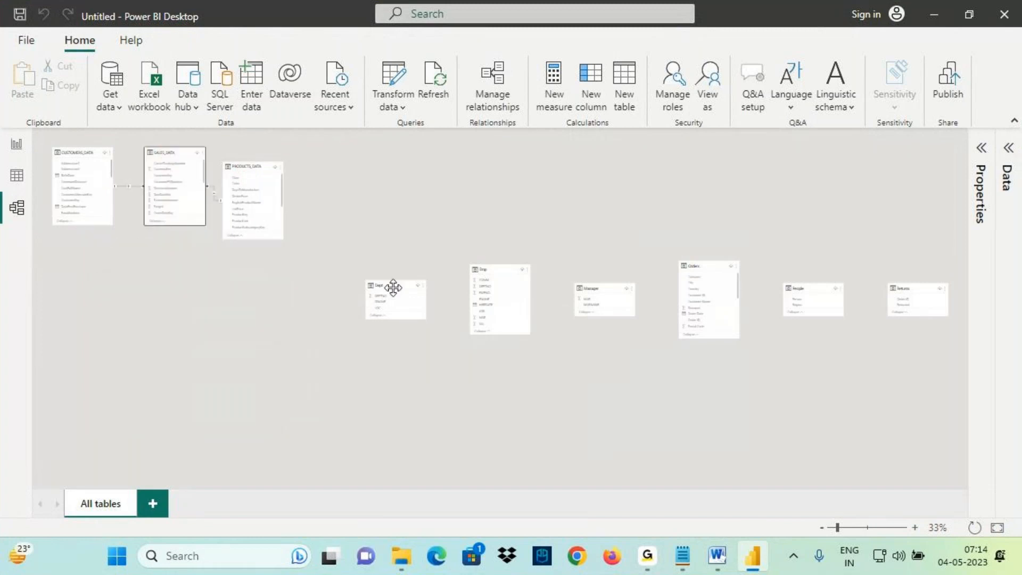
pyautogui.moveTo(393, 288); pyautogui.dragTo(348, 176)
pyautogui.moveTo(497, 269); pyautogui.dragTo(472, 168)
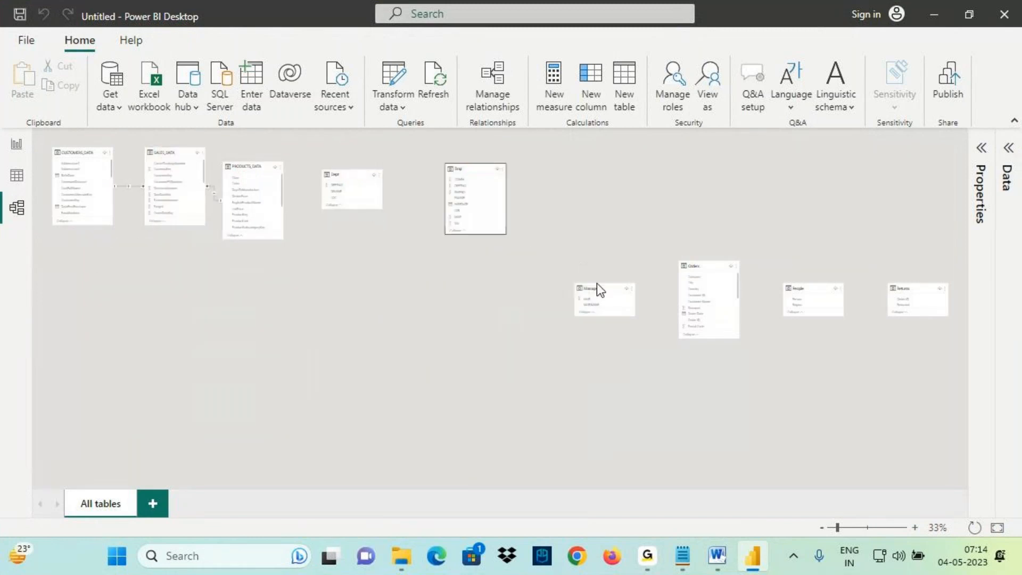
pyautogui.moveTo(595, 284); pyautogui.dragTo(576, 156)
pyautogui.moveTo(701, 262); pyautogui.dragTo(686, 160)
pyautogui.moveTo(800, 297); pyautogui.dragTo(774, 170)
pyautogui.moveTo(891, 288); pyautogui.dragTo(851, 159)
pyautogui.click(997, 528)
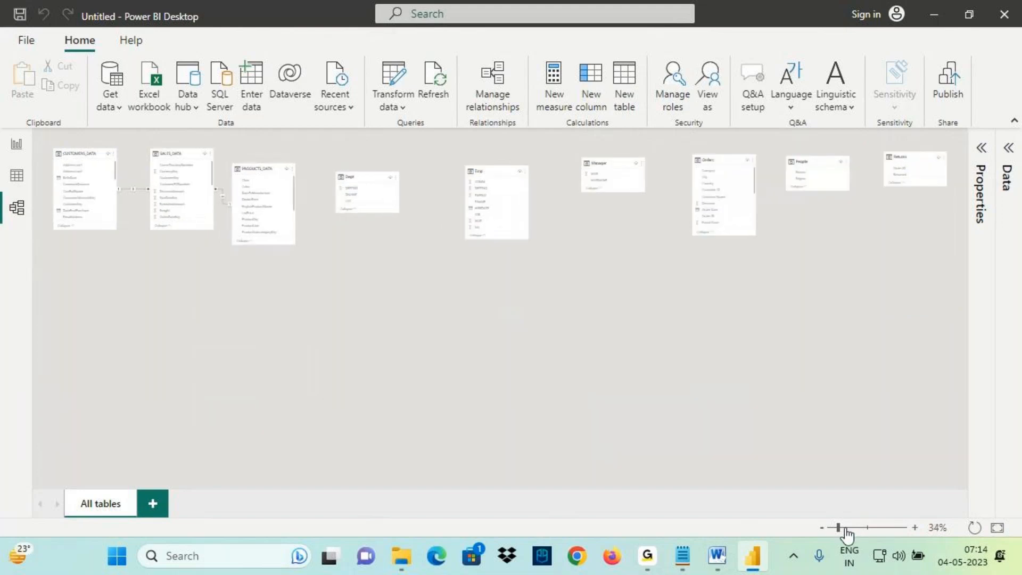
# Box the related CUSTOMERS_DATA, SALES_DATA and PRODUCTS_DATA tables, underline their names, draw a mark above them, and clear everything
pyautogui.moveTo(839, 528); pyautogui.dragTo(866, 527)
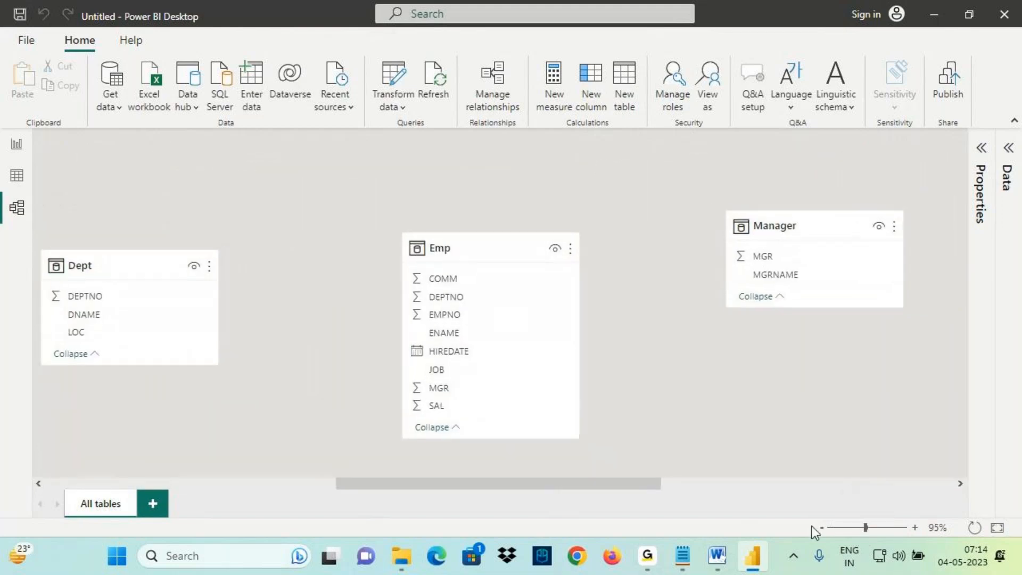
pyautogui.moveTo(634, 487); pyautogui.dragTo(346, 486)
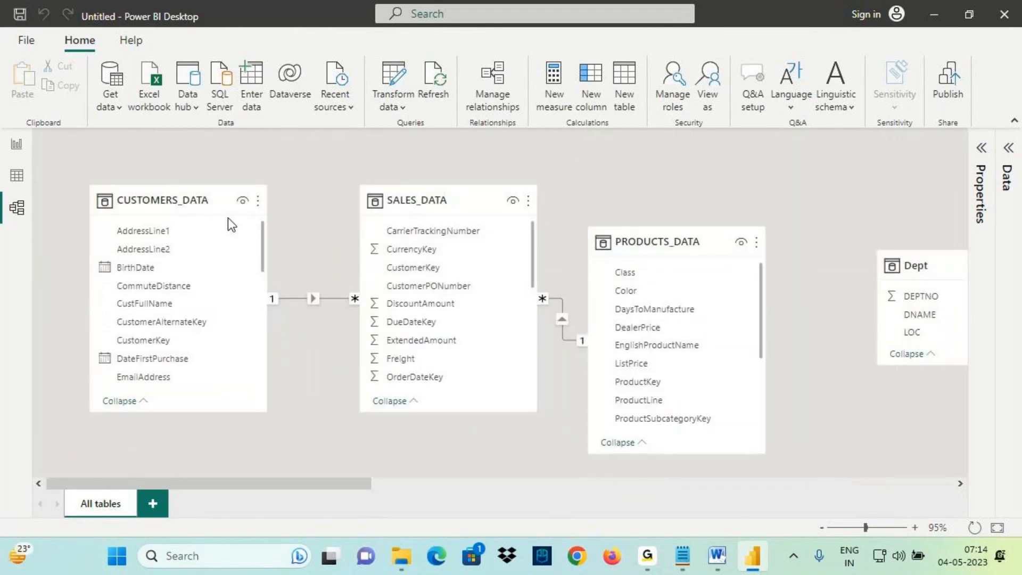
pyautogui.moveTo(81, 180)
pyautogui.mouseDown()
pyautogui.moveTo(301, 326)
pyautogui.moveTo(799, 472)
pyautogui.mouseUp()
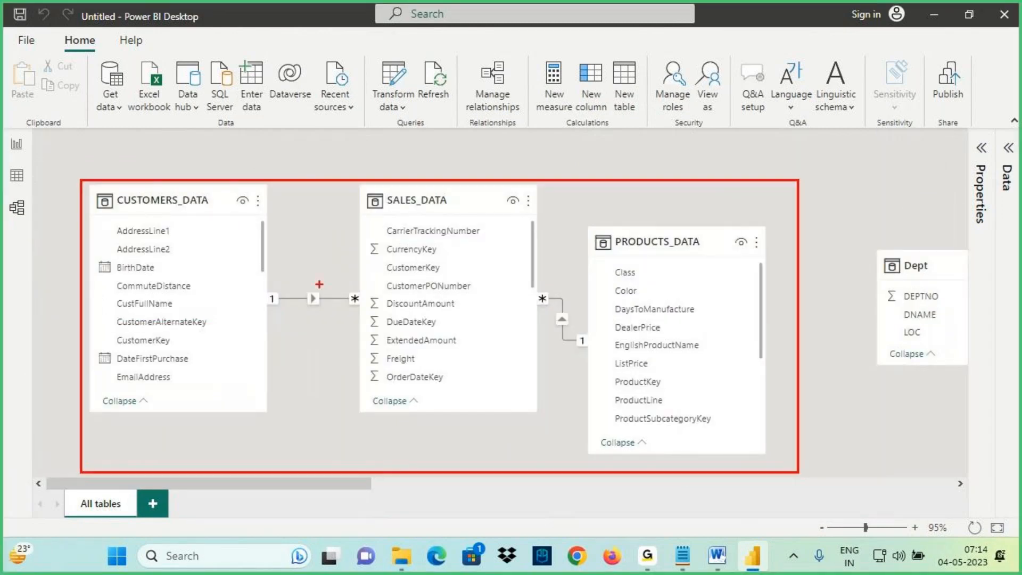
pyautogui.moveTo(139, 210); pyautogui.dragTo(216, 212)
pyautogui.moveTo(349, 209); pyautogui.dragTo(460, 217)
pyautogui.moveTo(599, 249); pyautogui.dragTo(672, 248)
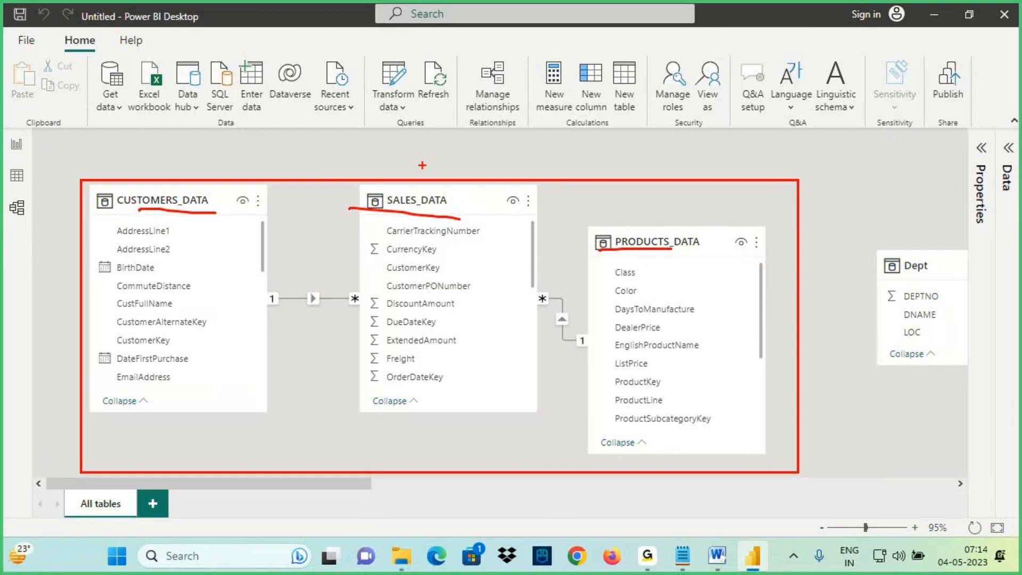
pyautogui.moveTo(446, 129)
pyautogui.mouseDown()
pyautogui.moveTo(435, 157)
pyautogui.moveTo(471, 165)
pyautogui.mouseUp()
pyautogui.moveTo(490, 125); pyautogui.dragTo(503, 156)
pyautogui.moveTo(432, 166)
pyautogui.mouseDown()
pyautogui.moveTo(501, 154)
pyautogui.moveTo(495, 173)
pyautogui.mouseUp()
pyautogui.press('Escape')
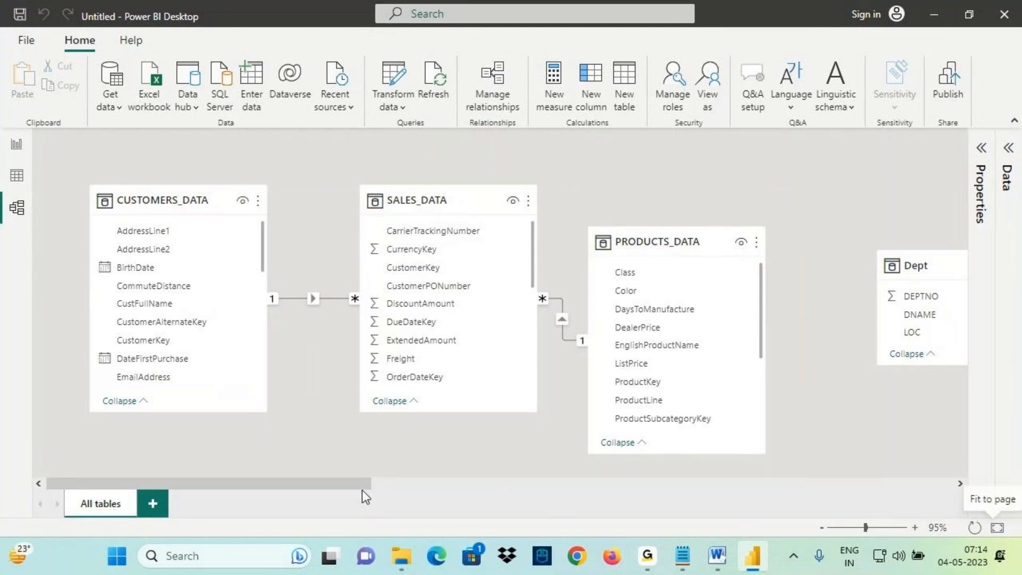
# Draw a box around the Dept, Emp and Manager tables with a mark above Emp, and clear the drawing
pyautogui.moveTo(356, 484); pyautogui.dragTo(645, 484)
pyautogui.hotkey('ctrl', '2')
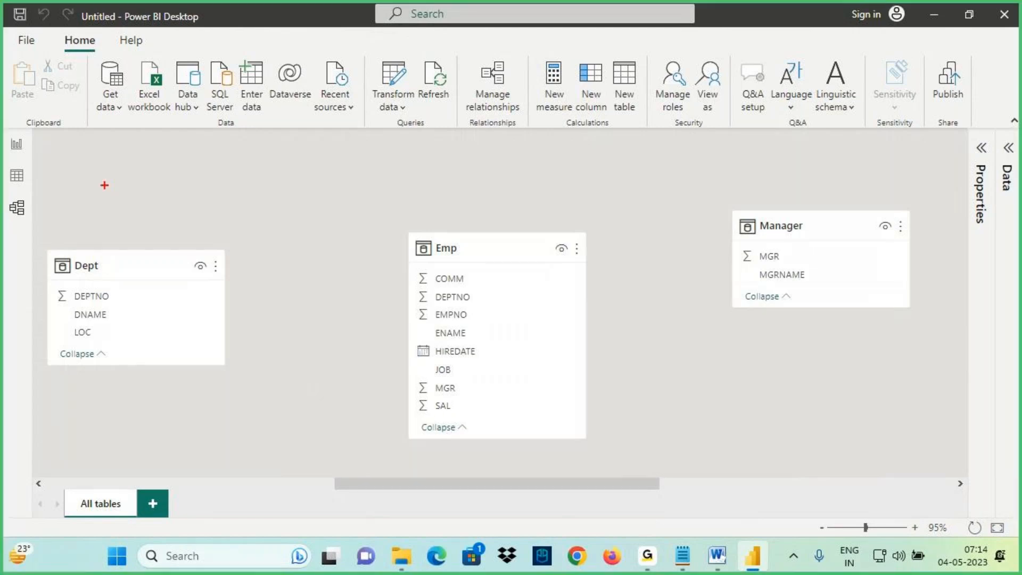
pyautogui.moveTo(57, 182); pyautogui.dragTo(888, 470)
pyautogui.moveTo(428, 114)
pyautogui.mouseDown()
pyautogui.moveTo(417, 155)
pyautogui.moveTo(501, 125)
pyautogui.moveTo(496, 183)
pyautogui.mouseUp()
pyautogui.press('Escape')
# Rearrange the far end of the model diagram so Returns, Orders and People stand in a row beside Manager
pyautogui.moveTo(580, 483)
pyautogui.mouseDown()
pyautogui.moveTo(694, 483)
pyautogui.moveTo(889, 509)
pyautogui.mouseUp()
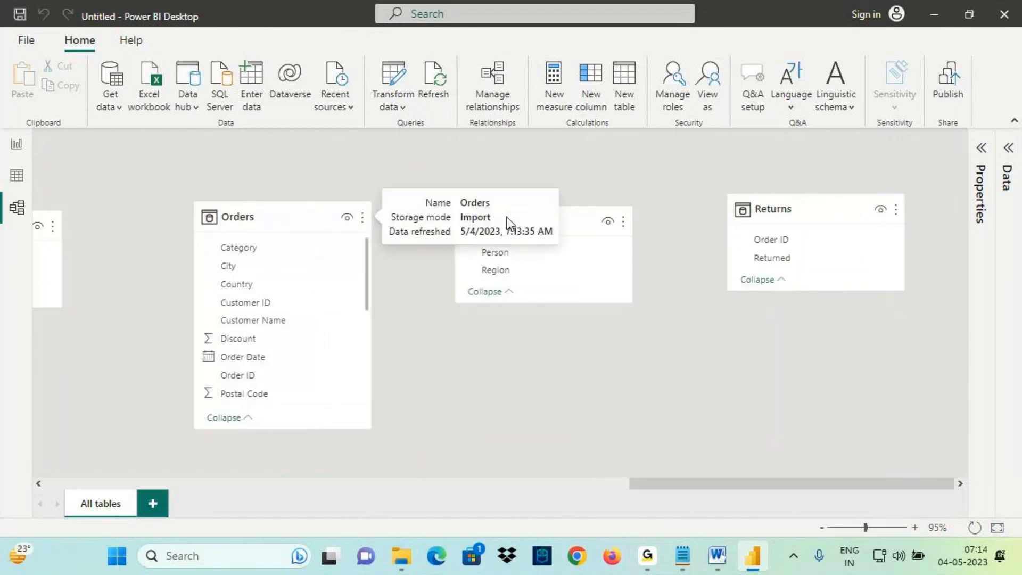
pyautogui.moveTo(785, 217); pyautogui.dragTo(368, 207)
pyautogui.moveTo(551, 219); pyautogui.dragTo(610, 215)
pyautogui.moveTo(846, 221); pyautogui.dragTo(927, 213)
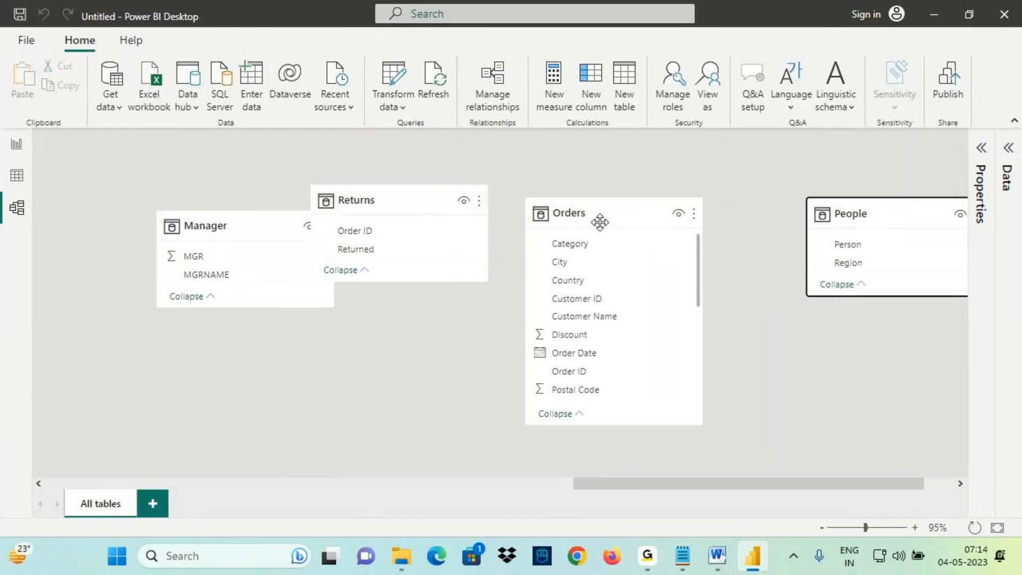
pyautogui.moveTo(600, 221); pyautogui.dragTo(678, 210)
pyautogui.moveTo(397, 201); pyautogui.dragTo(462, 220)
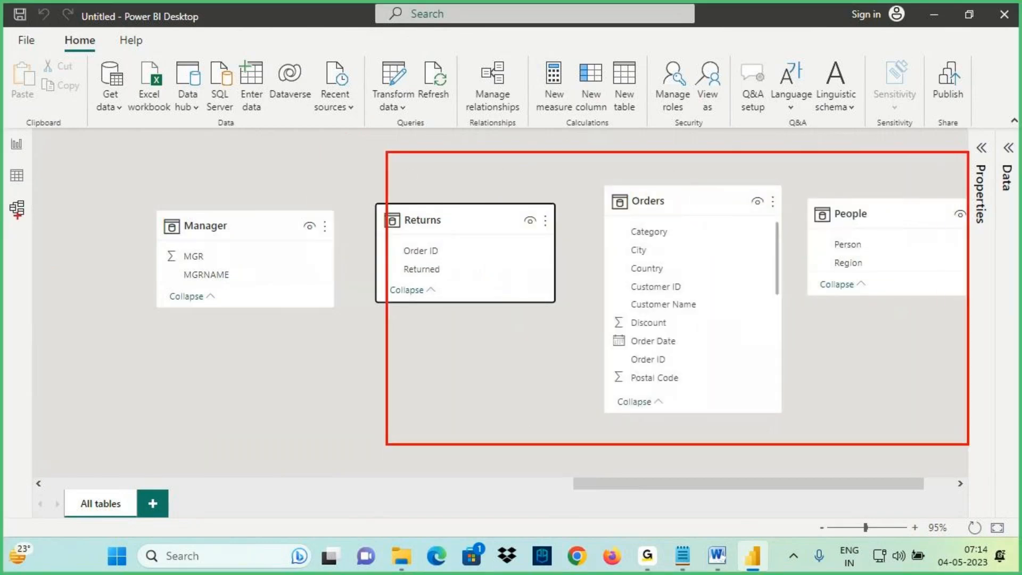
# Switch to the Notepad class notes and highlight "Power Pivot" in the Class 3 overview line
pyautogui.click(683, 556)
pyautogui.click(97, 20)
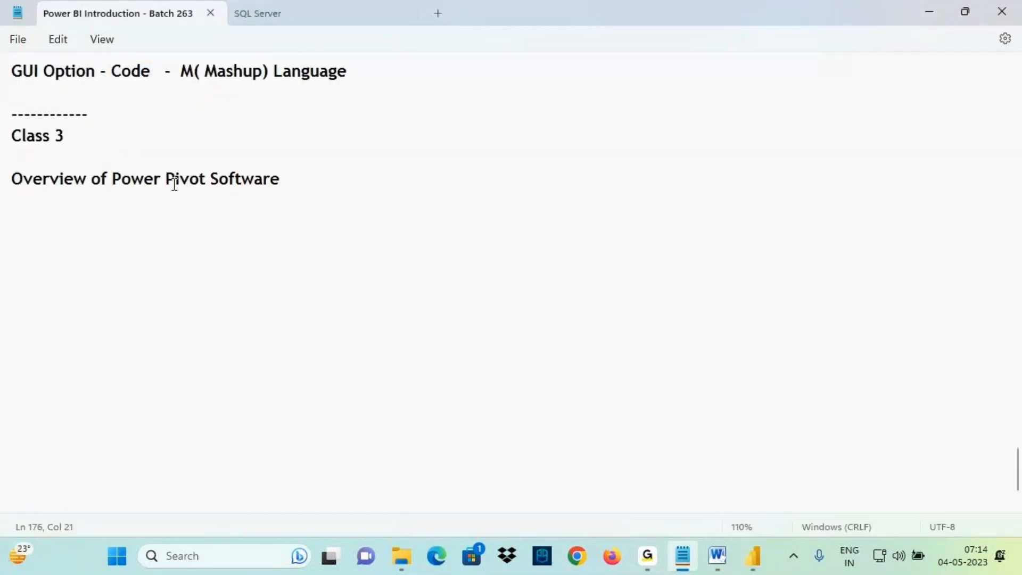
pyautogui.moveTo(113, 181); pyautogui.dragTo(205, 190)
pyautogui.click(77, 218)
pyautogui.moveTo(113, 179); pyautogui.dragTo(208, 182)
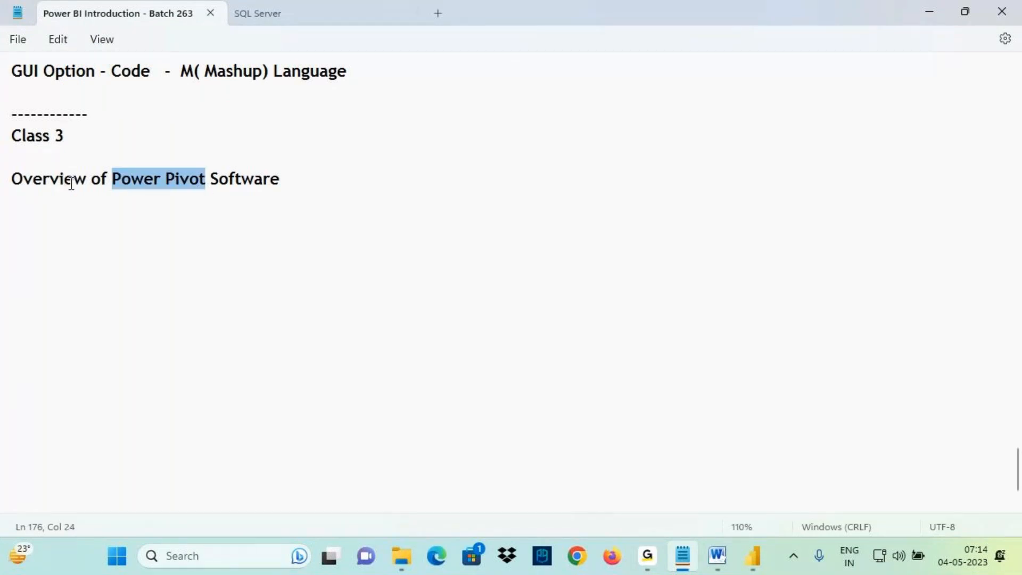
# Add the line "Power Pivot is a Database" below the overview line, copying "Power Pivot" from the Word architecture diagram
pyautogui.click(47, 220)
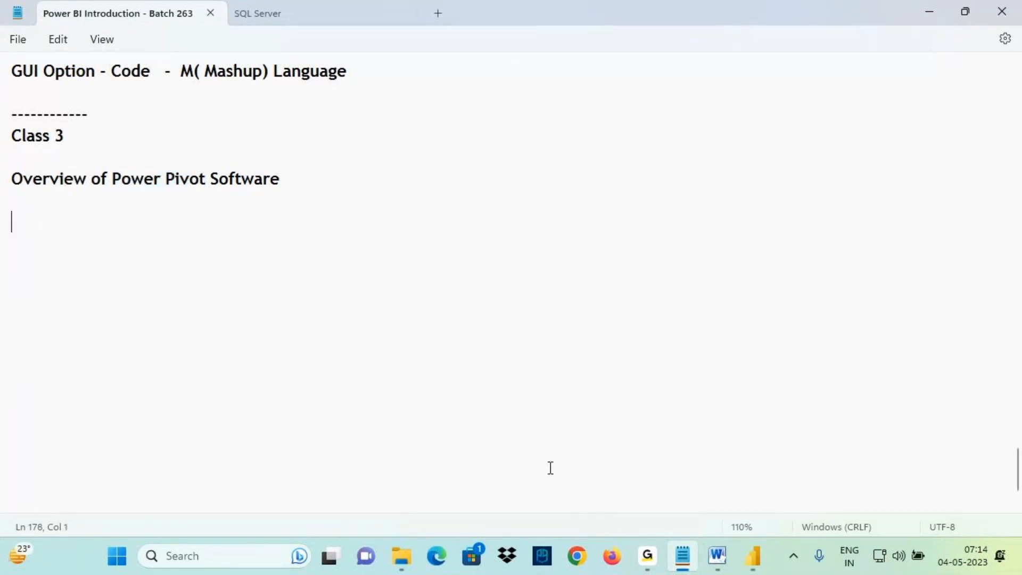
pyautogui.click(717, 556)
pyautogui.moveTo(482, 332); pyautogui.dragTo(445, 303)
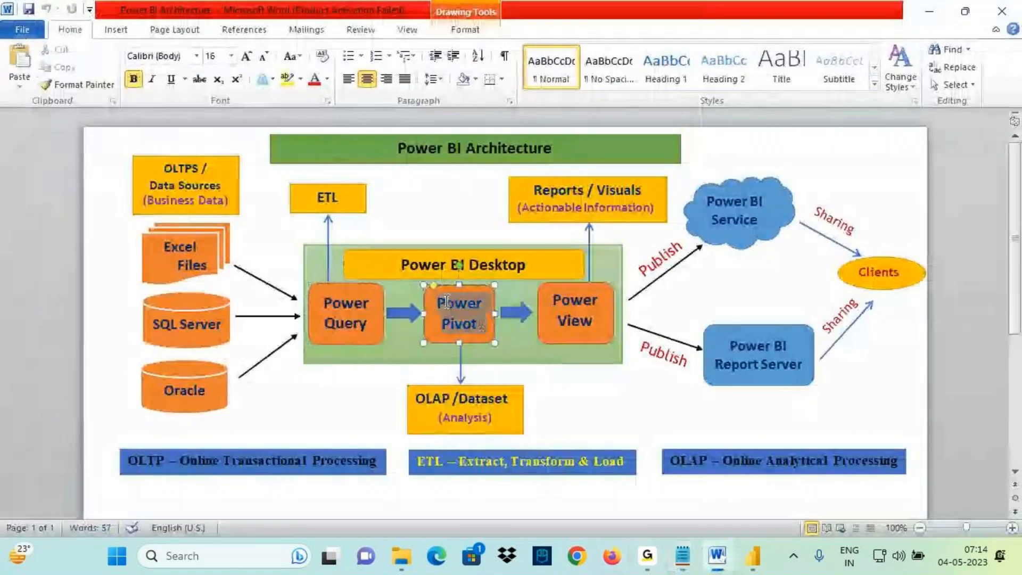
pyautogui.hotkey('ctrl', 'c')
pyautogui.click(682, 555)
pyautogui.hotkey('ctrl', 'v')
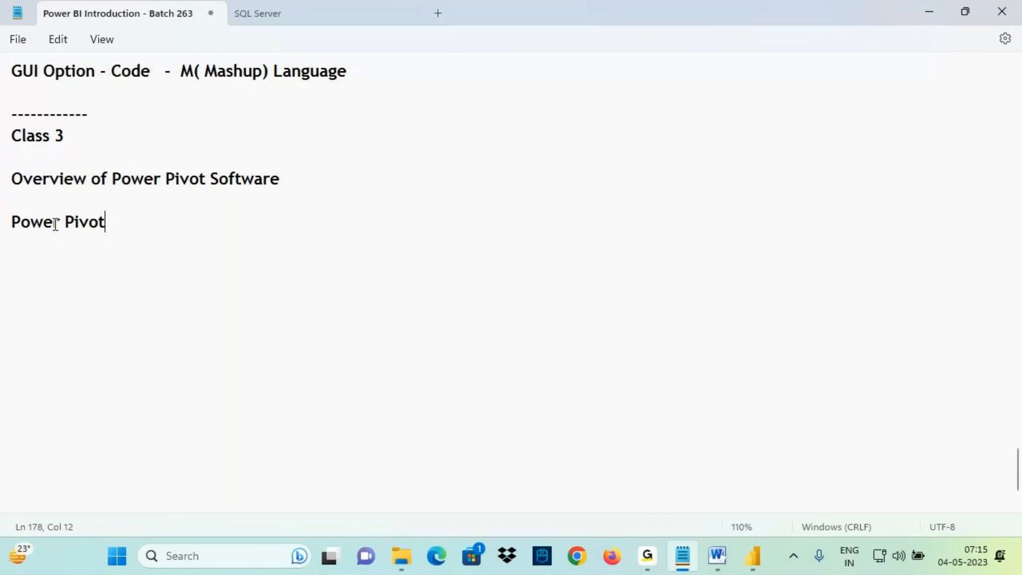
pyautogui.write('is a Database')
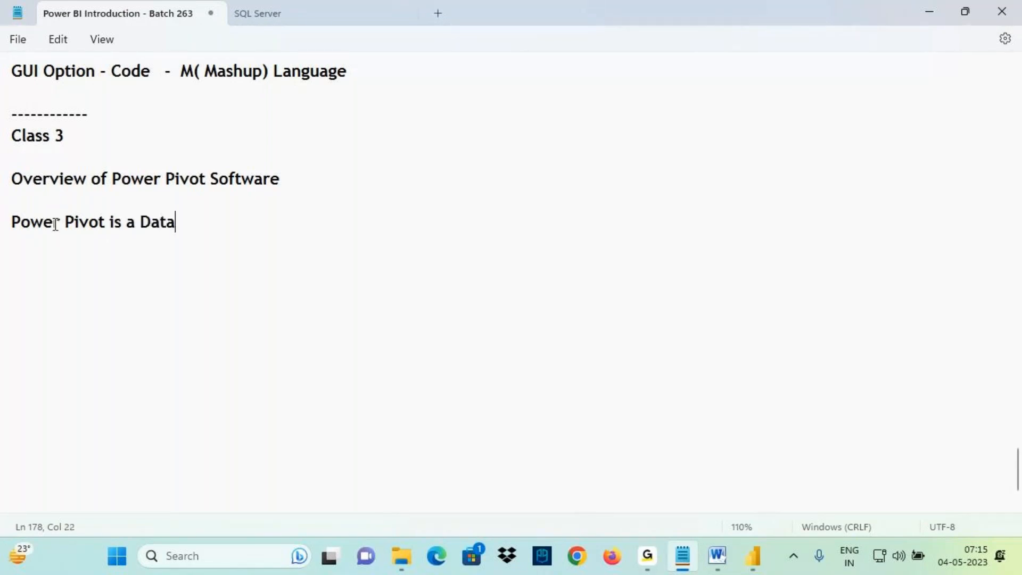
pyautogui.press('Return')
pyautogui.press('Return')
# Switch to the Word architecture diagram, circle SQL Server and Oracle, and handwrite "DB" beside each in red
pyautogui.click(711, 563)
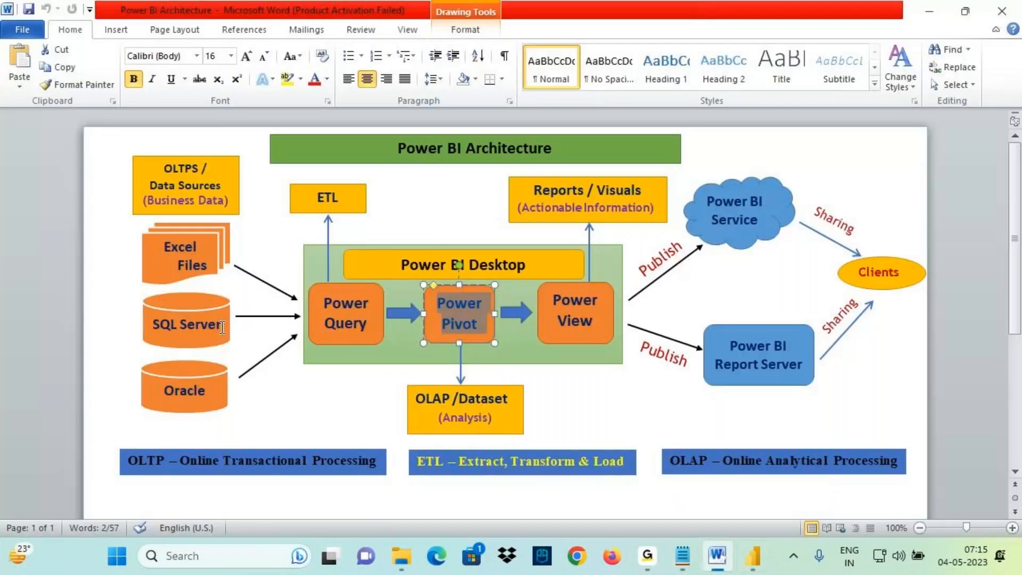
pyautogui.moveTo(226, 302)
pyautogui.mouseDown()
pyautogui.moveTo(155, 305)
pyautogui.moveTo(215, 309)
pyautogui.moveTo(180, 301)
pyautogui.mouseUp()
pyautogui.moveTo(116, 305)
pyautogui.mouseDown()
pyautogui.moveTo(150, 315)
pyautogui.moveTo(106, 311)
pyautogui.moveTo(121, 321)
pyautogui.mouseUp()
pyautogui.moveTo(46, 288); pyautogui.dragTo(49, 315)
pyautogui.moveTo(42, 285)
pyautogui.mouseDown()
pyautogui.moveTo(53, 294)
pyautogui.moveTo(48, 314)
pyautogui.moveTo(63, 321)
pyautogui.mouseUp()
pyautogui.moveTo(192, 362)
pyautogui.mouseDown()
pyautogui.moveTo(160, 363)
pyautogui.moveTo(80, 400)
pyautogui.mouseUp()
pyautogui.moveTo(32, 384); pyautogui.dragTo(36, 420)
pyautogui.moveTo(29, 381); pyautogui.dragTo(39, 418)
pyautogui.moveTo(55, 368); pyautogui.dragTo(59, 416)
pyautogui.moveTo(53, 369); pyautogui.dragTo(79, 409)
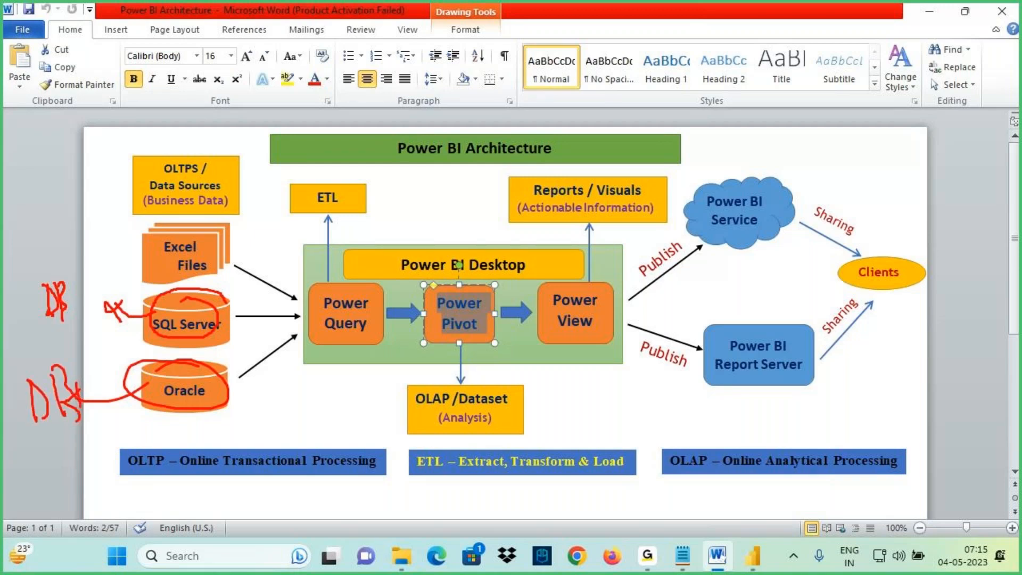
# Underline Power BI Desktop in the diagram, draw an arrow down to it, and circle the Power Pivot box
pyautogui.moveTo(397, 276); pyautogui.dragTo(521, 280)
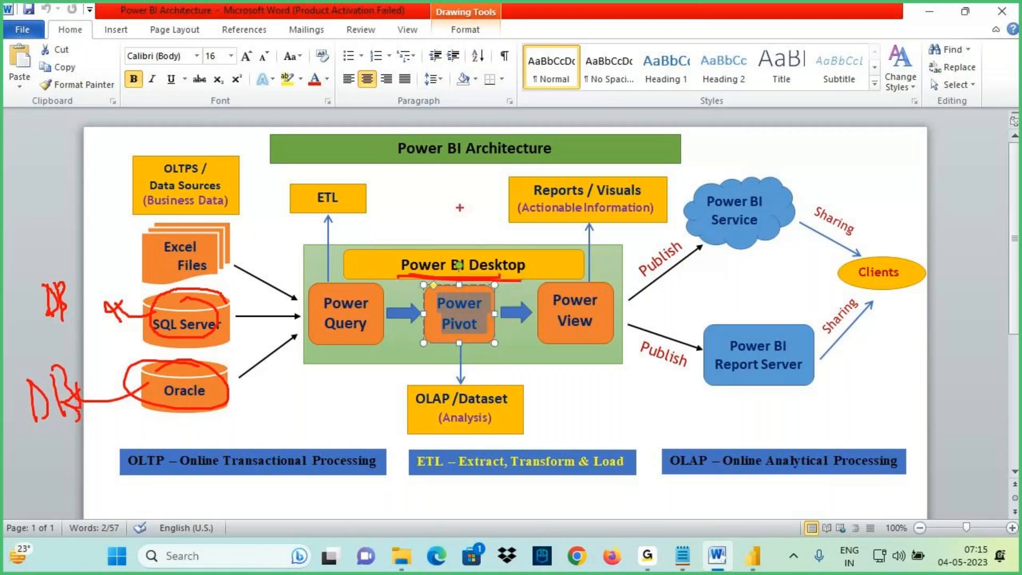
pyautogui.moveTo(460, 207)
pyautogui.mouseDown()
pyautogui.moveTo(465, 251)
pyautogui.moveTo(483, 228)
pyautogui.mouseUp()
pyautogui.moveTo(473, 290)
pyautogui.mouseDown()
pyautogui.moveTo(501, 300)
pyautogui.moveTo(434, 309)
pyautogui.mouseUp()
pyautogui.moveTo(501, 314)
pyautogui.mouseDown()
pyautogui.moveTo(482, 292)
pyautogui.moveTo(482, 306)
pyautogui.mouseUp()
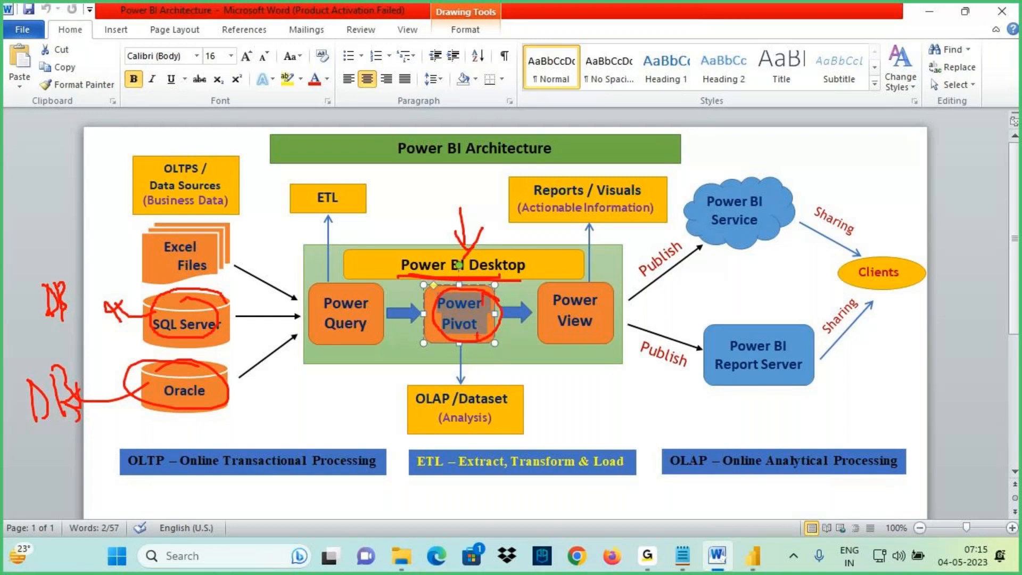
# Add the line "Database is used to Store Data in the Form of Tables" to the Notepad notes
pyautogui.hotkey('alt', 'Tab')
pyautogui.moveTo(142, 221); pyautogui.dragTo(258, 230)
pyautogui.hotkey('ctrl', 'c')
pyautogui.click(25, 266)
pyautogui.hotkey('ctrl', 'v')
pyautogui.write('is used to Store Data ')
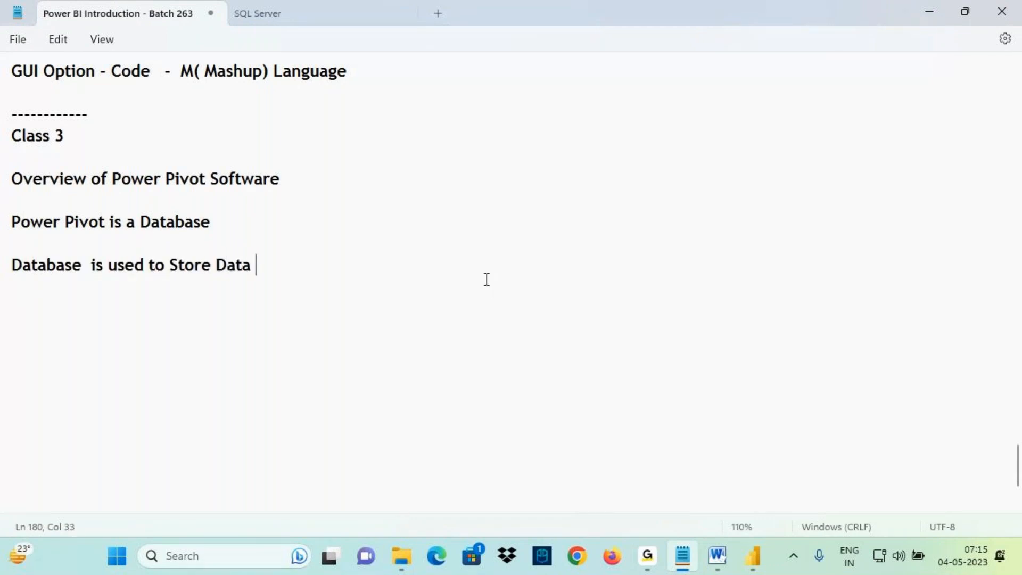
pyautogui.write('in the F')
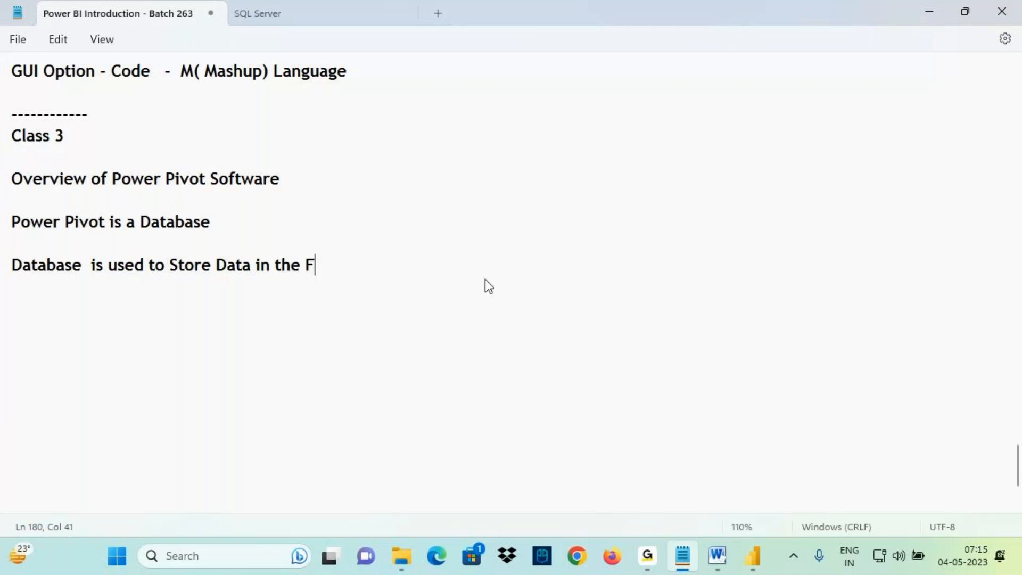
pyautogui.write('orm of Tables')
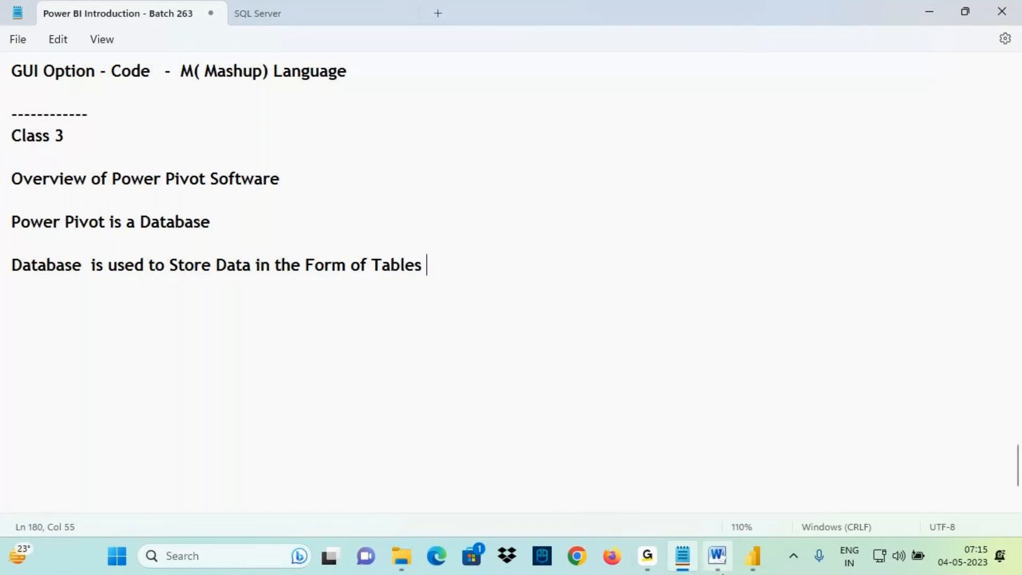
# Return to the Word diagram, circle Power Pivot, and handwrite a branch reading "Store Data" with "Tables" below it
pyautogui.click(724, 570)
pyautogui.hotkey('ctrl', '2')
pyautogui.moveTo(492, 295)
pyautogui.mouseDown()
pyautogui.moveTo(426, 293)
pyautogui.moveTo(463, 349)
pyautogui.moveTo(467, 308)
pyautogui.moveTo(486, 354)
pyautogui.moveTo(498, 346)
pyautogui.moveTo(514, 373)
pyautogui.moveTo(593, 364)
pyautogui.mouseUp()
pyautogui.moveTo(608, 345)
pyautogui.mouseDown()
pyautogui.moveTo(612, 372)
pyautogui.moveTo(624, 370)
pyautogui.mouseUp()
pyautogui.moveTo(632, 367); pyautogui.dragTo(671, 324)
pyautogui.moveTo(591, 381)
pyautogui.mouseDown()
pyautogui.moveTo(602, 412)
pyautogui.moveTo(620, 416)
pyautogui.moveTo(648, 380)
pyautogui.mouseUp()
pyautogui.moveTo(634, 383); pyautogui.dragTo(632, 425)
pyautogui.moveTo(641, 407)
pyautogui.mouseDown()
pyautogui.moveTo(677, 377)
pyautogui.moveTo(703, 394)
pyautogui.mouseUp()
# Draw arrows into Power Pivot with a circled 9 beneath, mark the flow from Power Query, and clear the drawing
pyautogui.moveTo(388, 229)
pyautogui.mouseDown()
pyautogui.moveTo(435, 290)
pyautogui.moveTo(434, 313)
pyautogui.mouseUp()
pyautogui.moveTo(367, 314)
pyautogui.mouseDown()
pyautogui.moveTo(420, 318)
pyautogui.moveTo(392, 350)
pyautogui.moveTo(398, 366)
pyautogui.mouseUp()
pyautogui.moveTo(398, 337)
pyautogui.mouseDown()
pyautogui.moveTo(408, 333)
pyautogui.moveTo(393, 337)
pyautogui.mouseUp()
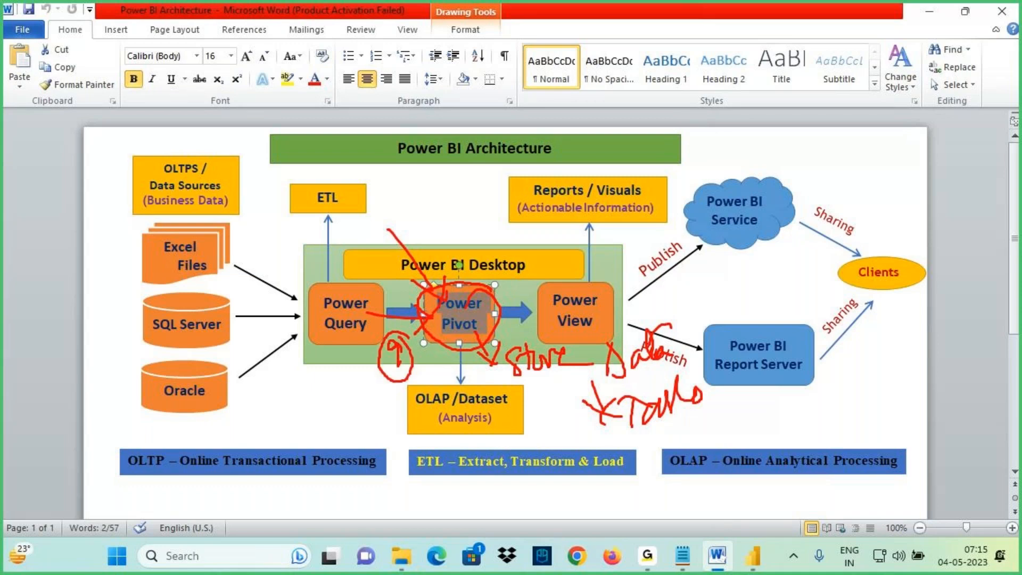
pyautogui.moveTo(367, 311); pyautogui.dragTo(420, 313)
pyautogui.moveTo(413, 298)
pyautogui.mouseDown()
pyautogui.moveTo(428, 313)
pyautogui.moveTo(409, 338)
pyautogui.mouseUp()
pyautogui.moveTo(482, 291)
pyautogui.mouseDown()
pyautogui.moveTo(454, 286)
pyautogui.moveTo(443, 336)
pyautogui.moveTo(491, 333)
pyautogui.moveTo(475, 283)
pyautogui.mouseUp()
pyautogui.press('Escape')
# Switch to Power BI Desktop, circle the Model view switch, mark the Orders table's name and fields, and clear the marks
pyautogui.click(749, 555)
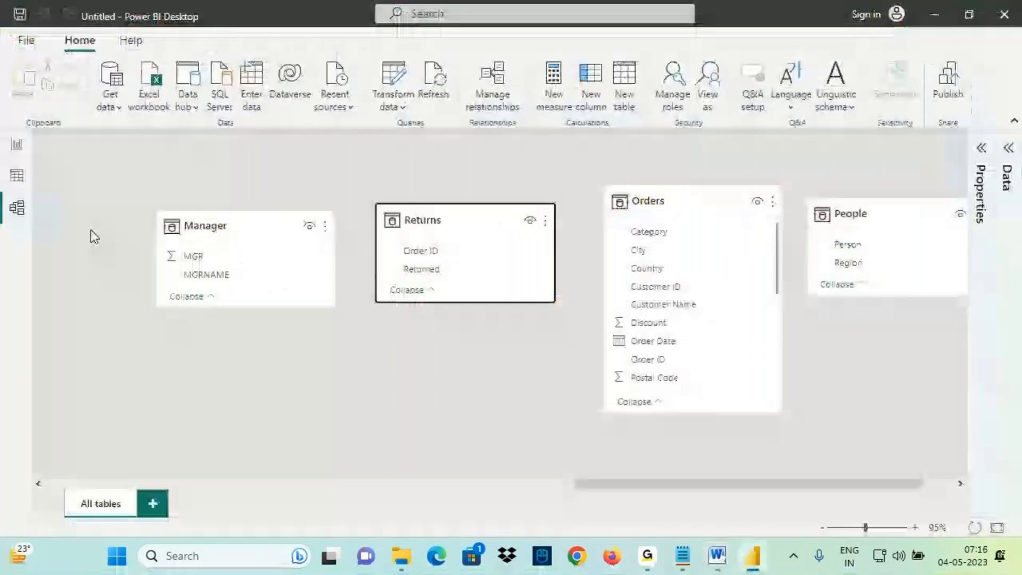
pyautogui.moveTo(35, 198)
pyautogui.mouseDown()
pyautogui.moveTo(7, 214)
pyautogui.moveTo(41, 196)
pyautogui.mouseUp()
pyautogui.moveTo(600, 194)
pyautogui.mouseDown()
pyautogui.moveTo(748, 406)
pyautogui.moveTo(780, 412)
pyautogui.mouseUp()
pyautogui.moveTo(645, 116)
pyautogui.mouseDown()
pyautogui.moveTo(647, 182)
pyautogui.moveTo(662, 165)
pyautogui.moveTo(604, 209)
pyautogui.moveTo(690, 211)
pyautogui.mouseUp()
pyautogui.moveTo(678, 215)
pyautogui.mouseDown()
pyautogui.moveTo(601, 290)
pyautogui.moveTo(687, 413)
pyautogui.moveTo(625, 187)
pyautogui.mouseUp()
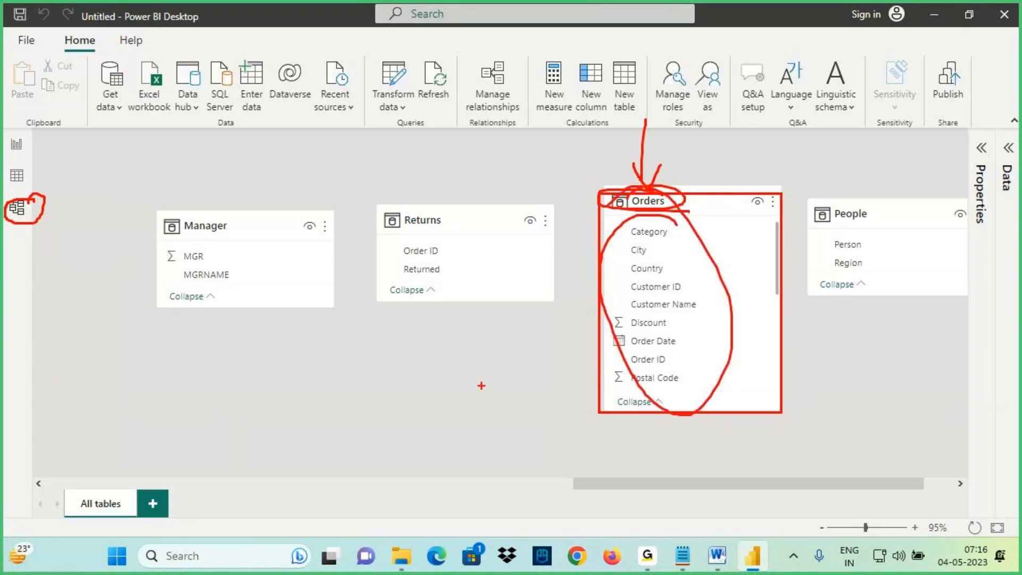
pyautogui.press('Escape')
# Mark the CUSTOMERS_DATA and PRODUCTS_DATA names with underlines and arrows, circle the PRODUCTS_DATA table, and clear the drawing
pyautogui.moveTo(609, 487)
pyautogui.mouseDown()
pyautogui.moveTo(636, 487)
pyautogui.moveTo(89, 485)
pyautogui.mouseUp()
pyautogui.click(153, 197)
pyautogui.hotkey('ctrl', '2')
pyautogui.moveTo(109, 213); pyautogui.dragTo(197, 211)
pyautogui.moveTo(165, 157); pyautogui.dragTo(164, 198)
pyautogui.moveTo(200, 168); pyautogui.dragTo(164, 198)
pyautogui.moveTo(616, 248)
pyautogui.mouseDown()
pyautogui.moveTo(672, 248)
pyautogui.moveTo(655, 203)
pyautogui.moveTo(665, 214)
pyautogui.moveTo(591, 251)
pyautogui.moveTo(686, 422)
pyautogui.moveTo(660, 226)
pyautogui.mouseUp()
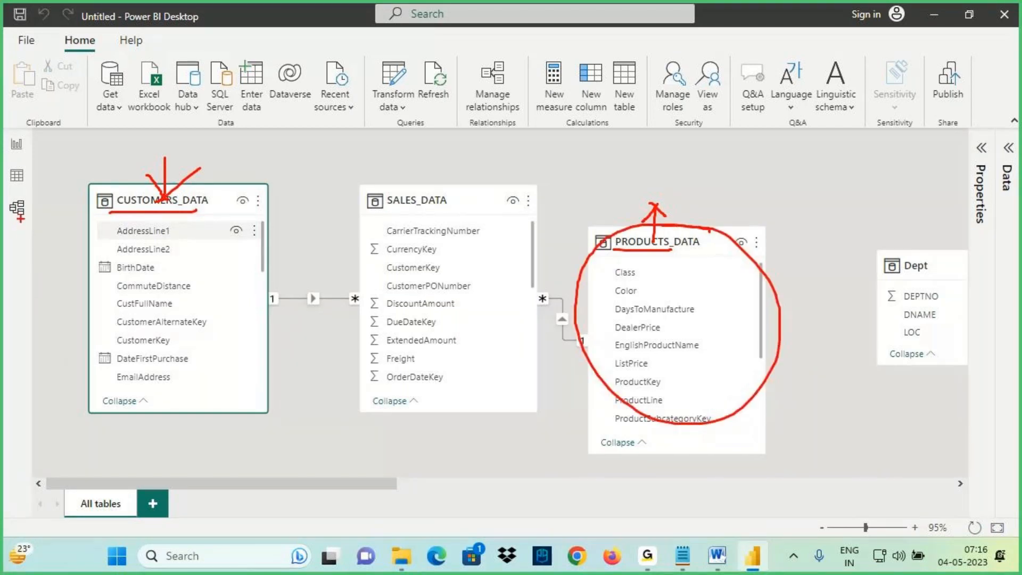
pyautogui.press('Escape')
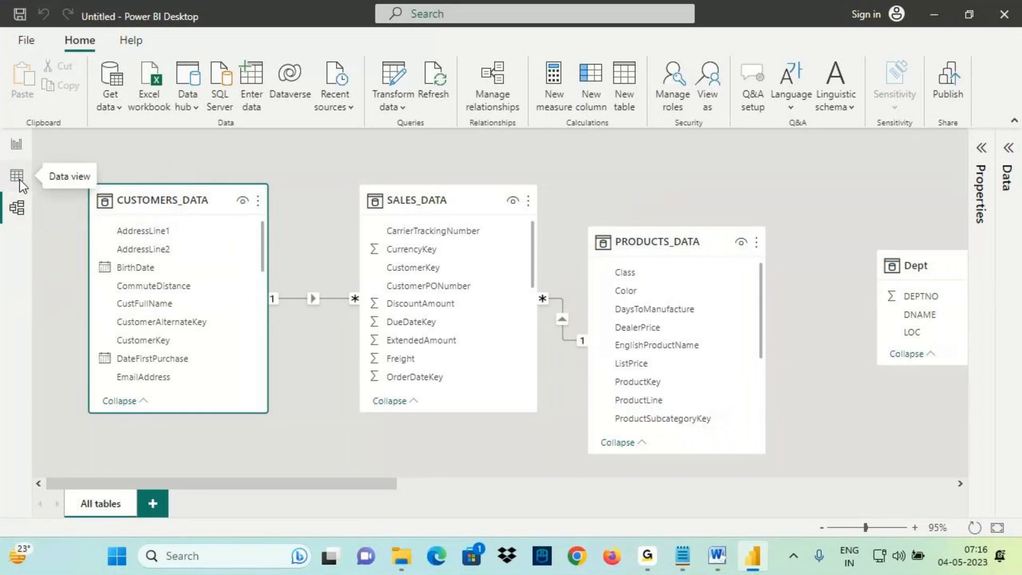
# Box the Data view switch, draw an arrow pointing to PRODUCTS_DATA, and clear the marks
pyautogui.hotkey('ctrl', '2')
pyautogui.moveTo(5, 166); pyautogui.dragTo(31, 186)
pyautogui.moveTo(671, 180); pyautogui.dragTo(671, 228)
pyautogui.moveTo(659, 208)
pyautogui.mouseDown()
pyautogui.moveTo(686, 212)
pyautogui.moveTo(658, 249)
pyautogui.mouseUp()
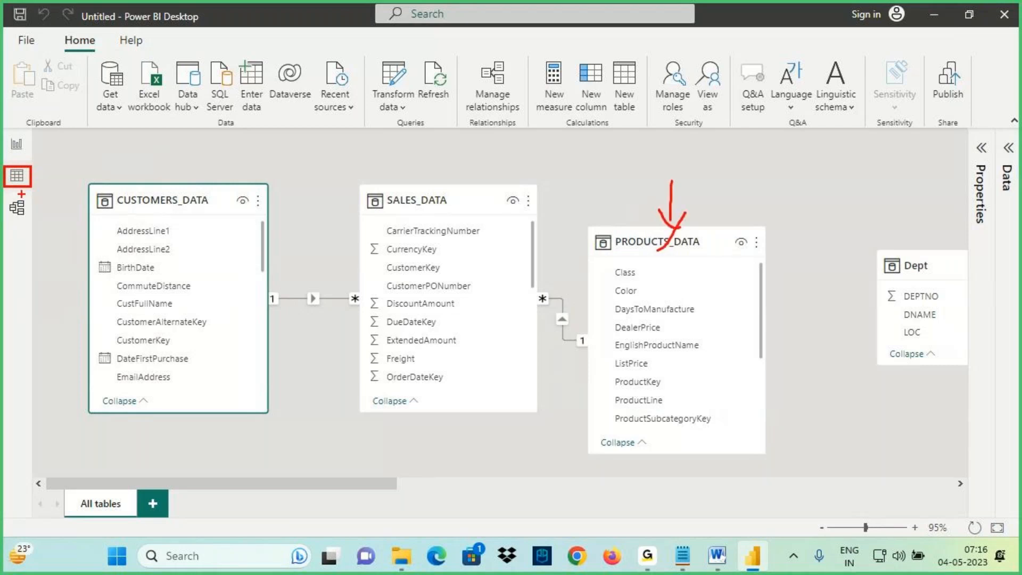
pyautogui.press('Escape')
# Open the Data view, mark its switch and the PRODUCTS_DATA entry in red, and display the PRODUCTS_DATA table
pyautogui.click(16, 175)
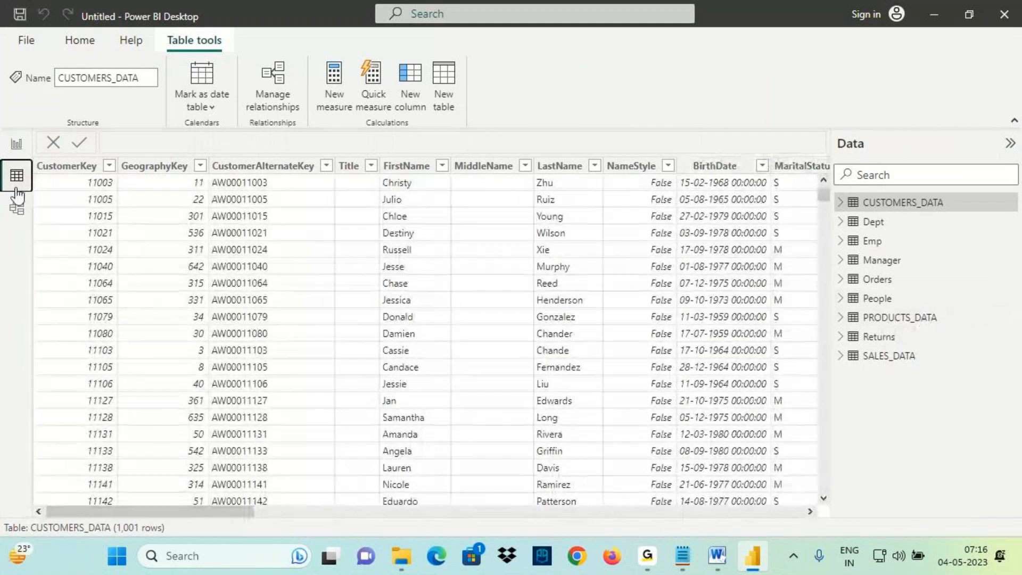
pyautogui.hotkey('ctrl', '2')
pyautogui.moveTo(6, 189)
pyautogui.mouseDown()
pyautogui.moveTo(53, 187)
pyautogui.moveTo(33, 187)
pyautogui.mouseUp()
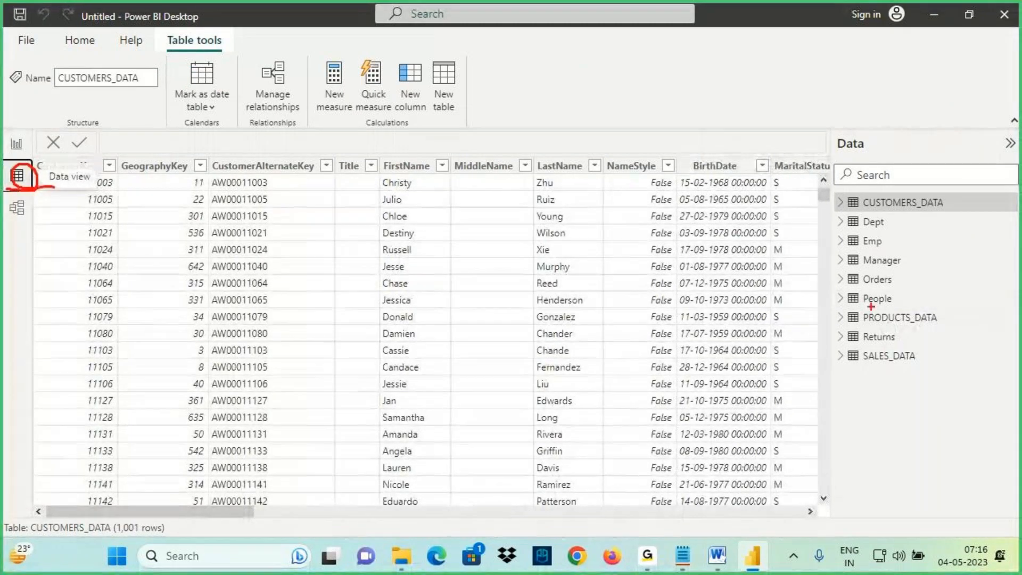
pyautogui.moveTo(831, 308); pyautogui.dragTo(961, 327)
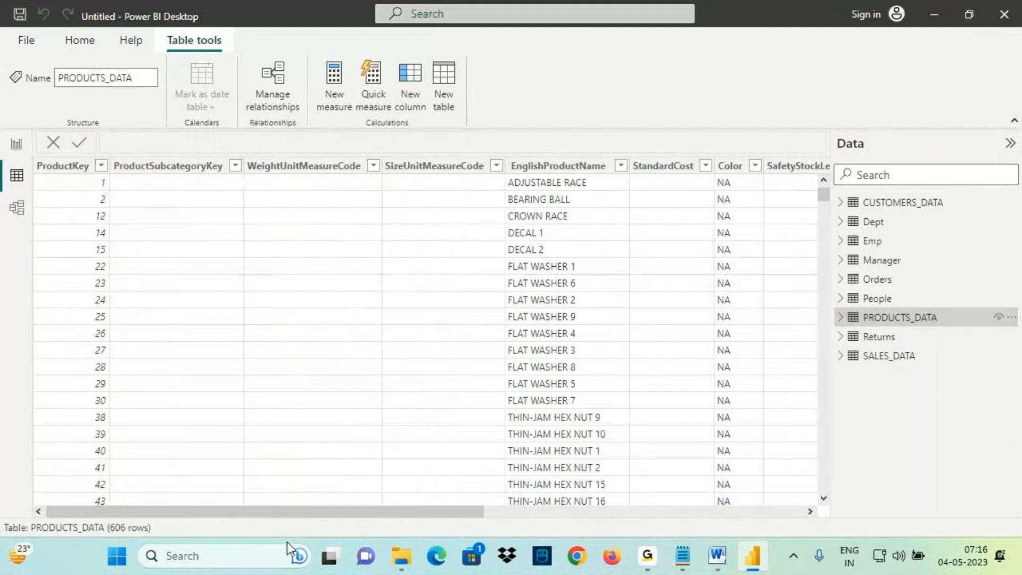
# Select the EnglishProductName column, draw a downward arrow along its values, and clear the arrow
pyautogui.moveTo(290, 512); pyautogui.dragTo(357, 513)
pyautogui.click(392, 295)
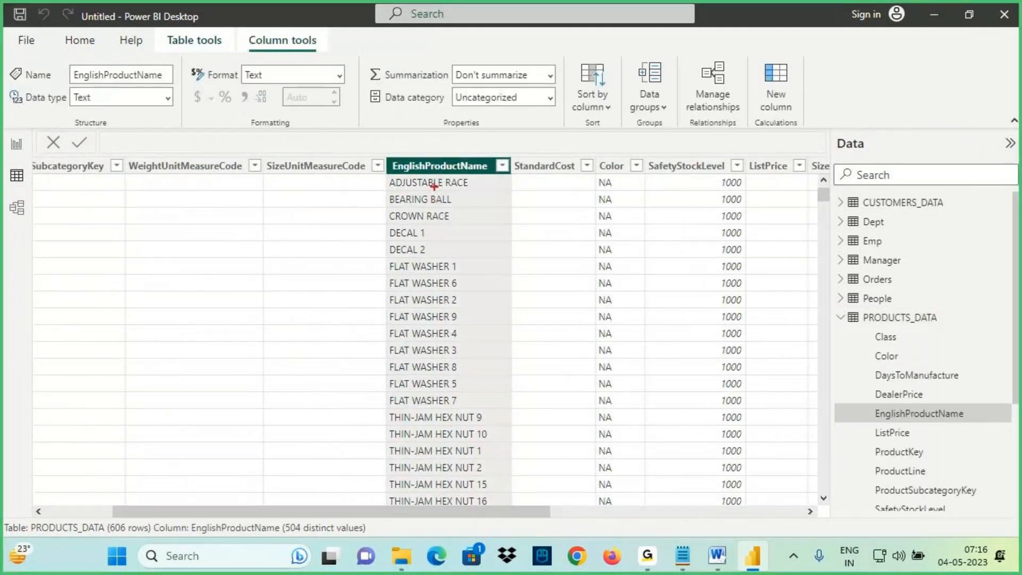
pyautogui.moveTo(434, 187); pyautogui.dragTo(431, 347)
pyautogui.moveTo(418, 317); pyautogui.dragTo(449, 310)
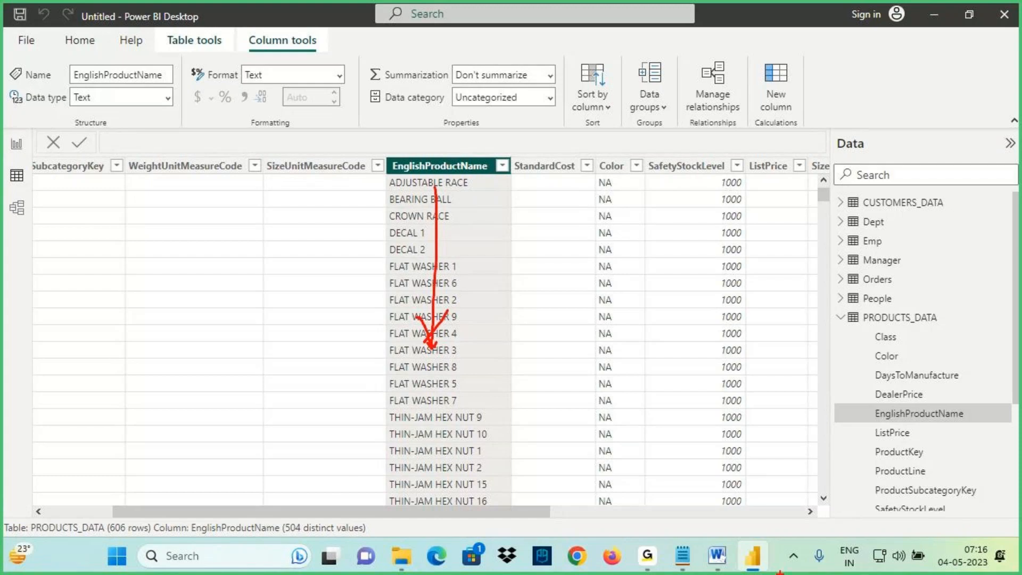
pyautogui.press('Escape')
# Switch to the Word diagram, circle Power Pivot, draw arrows into it from Power Query and above, and clear the marks
pyautogui.click(717, 556)
pyautogui.hotkey('ctrl', '2')
pyautogui.moveTo(476, 278)
pyautogui.mouseDown()
pyautogui.moveTo(495, 335)
pyautogui.moveTo(467, 274)
pyautogui.mouseUp()
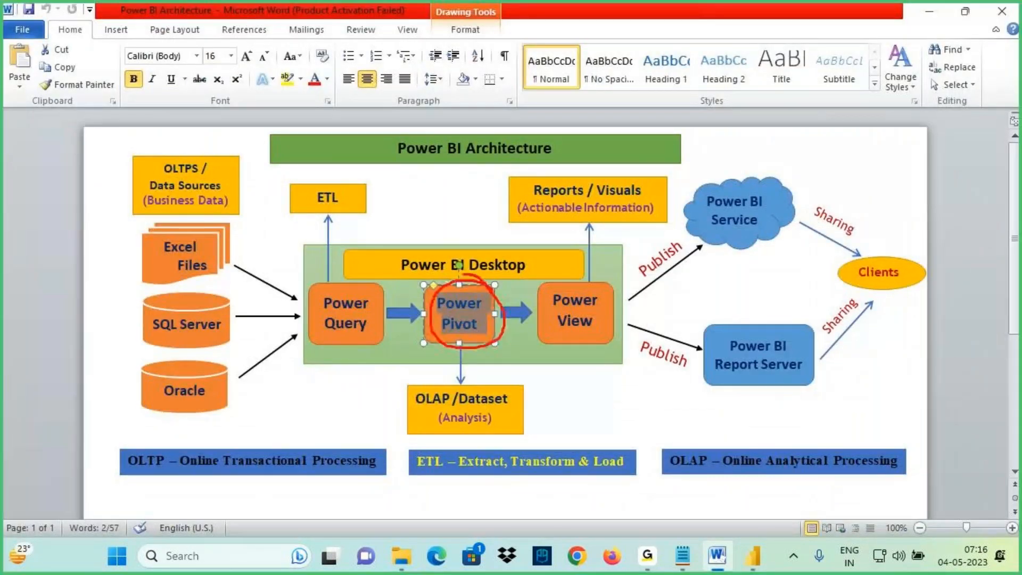
pyautogui.moveTo(368, 311); pyautogui.dragTo(424, 311)
pyautogui.moveTo(414, 299); pyautogui.dragTo(426, 308)
pyautogui.moveTo(400, 268); pyautogui.dragTo(430, 310)
pyautogui.moveTo(465, 284)
pyautogui.mouseDown()
pyautogui.moveTo(441, 301)
pyautogui.moveTo(496, 343)
pyautogui.moveTo(467, 293)
pyautogui.mouseUp()
pyautogui.press('Escape')
# Return to Power BI Desktop, underline the EnglishProductName header, circle the Model view switch with an arrow, and clear the marks
pyautogui.hotkey('alt', 'Tab')
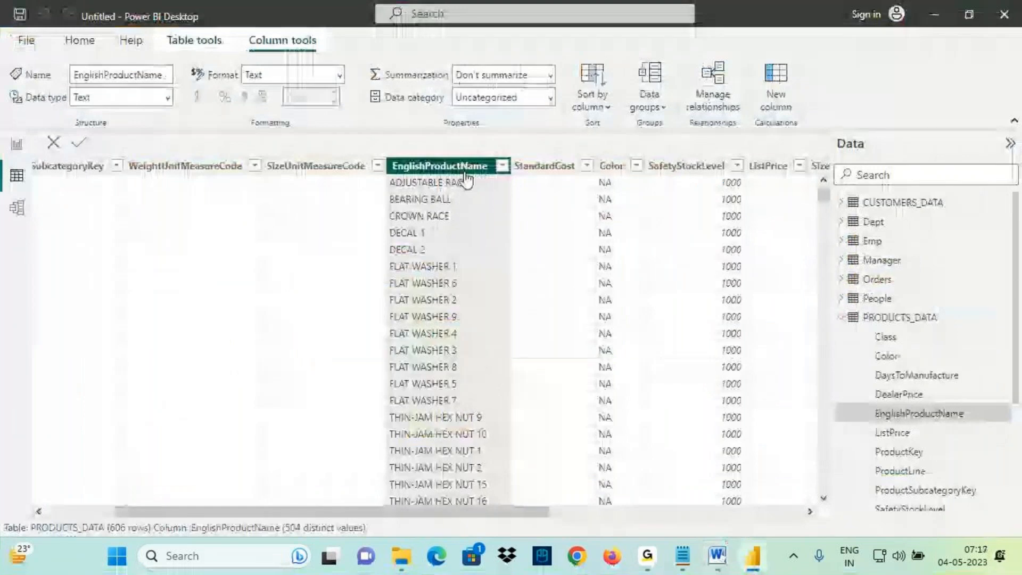
pyautogui.hotkey('ctrl', '2')
pyautogui.moveTo(397, 181); pyautogui.dragTo(497, 183)
pyautogui.moveTo(35, 202)
pyautogui.mouseDown()
pyautogui.moveTo(21, 199)
pyautogui.moveTo(14, 222)
pyautogui.moveTo(74, 241)
pyautogui.moveTo(49, 286)
pyautogui.mouseUp()
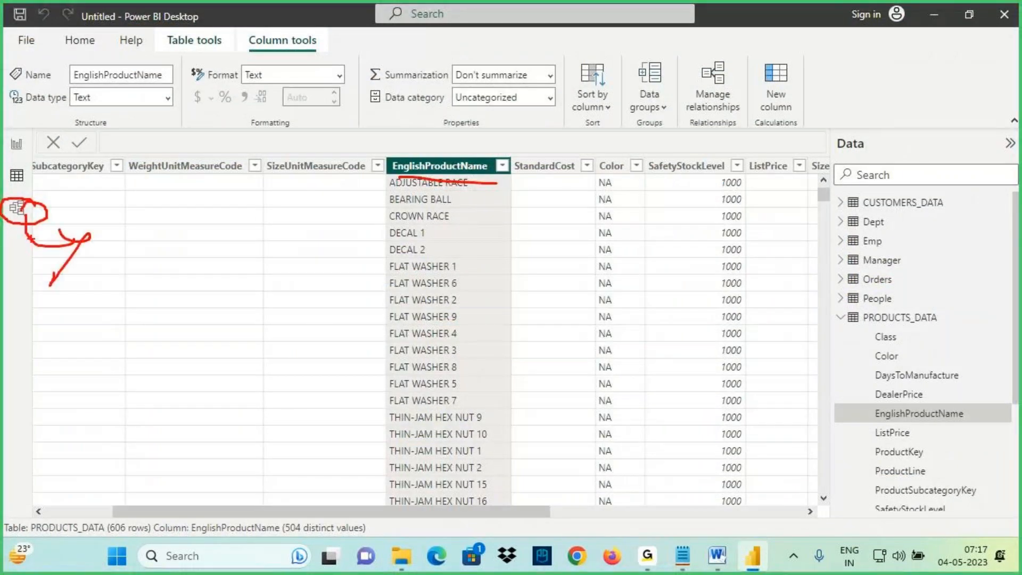
pyautogui.press('Escape')
# Open the Model view and mark PRODUCTS_DATA with circles, underlines, an arrow and a large tick
pyautogui.click(17, 207)
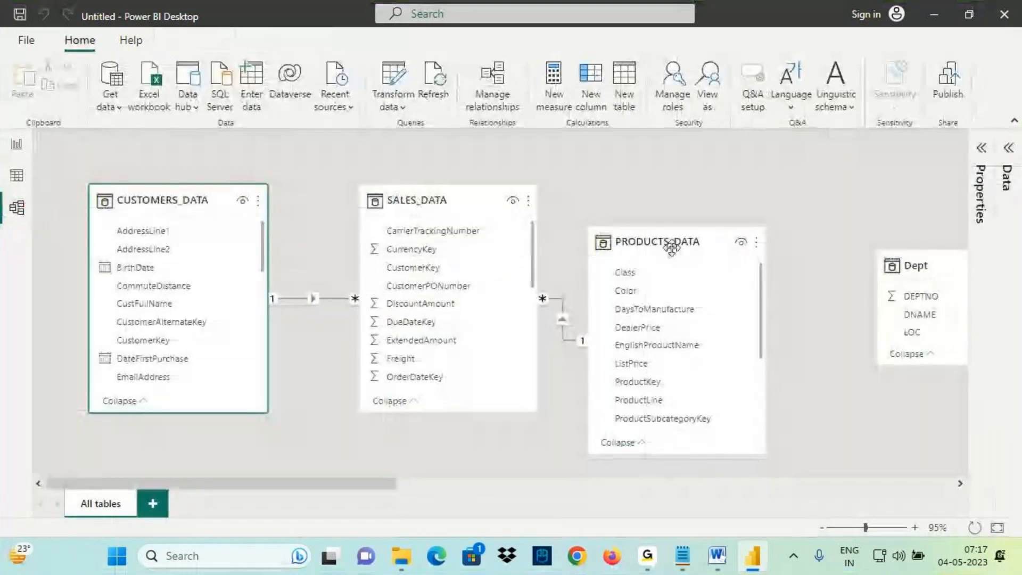
pyautogui.hotkey('ctrl', '2')
pyautogui.moveTo(732, 238)
pyautogui.mouseDown()
pyautogui.moveTo(632, 222)
pyautogui.moveTo(650, 462)
pyautogui.moveTo(753, 406)
pyautogui.moveTo(686, 252)
pyautogui.mouseUp()
pyautogui.moveTo(638, 189); pyautogui.dragTo(649, 241)
pyautogui.moveTo(635, 223)
pyautogui.mouseDown()
pyautogui.moveTo(650, 240)
pyautogui.moveTo(660, 211)
pyautogui.mouseUp()
pyautogui.moveTo(619, 250)
pyautogui.mouseDown()
pyautogui.moveTo(689, 246)
pyautogui.moveTo(651, 251)
pyautogui.mouseUp()
pyautogui.moveTo(731, 235)
pyautogui.mouseDown()
pyautogui.moveTo(661, 219)
pyautogui.moveTo(580, 351)
pyautogui.moveTo(739, 378)
pyautogui.moveTo(758, 252)
pyautogui.moveTo(705, 230)
pyautogui.mouseUp()
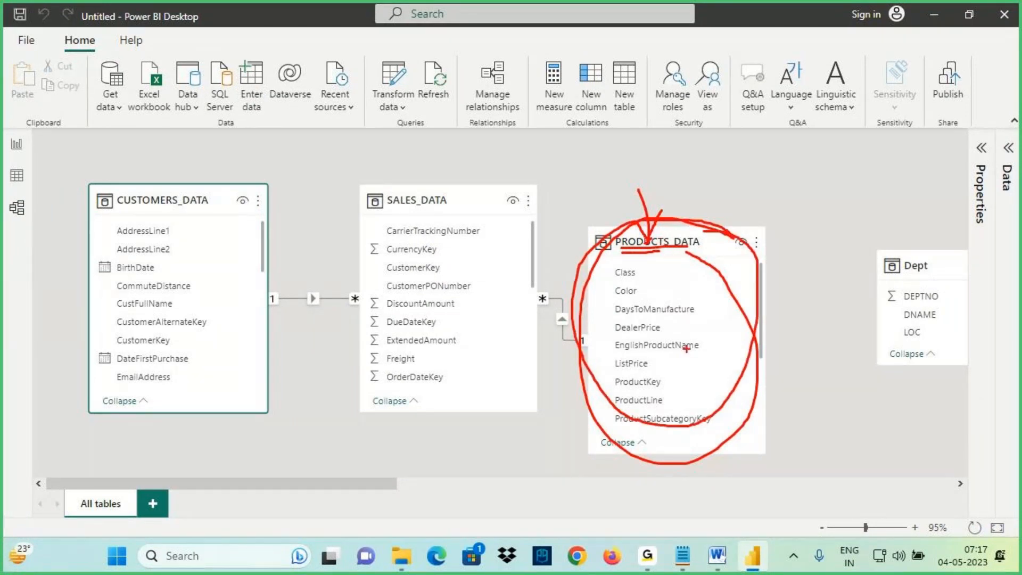
pyautogui.moveTo(644, 305); pyautogui.dragTo(764, 214)
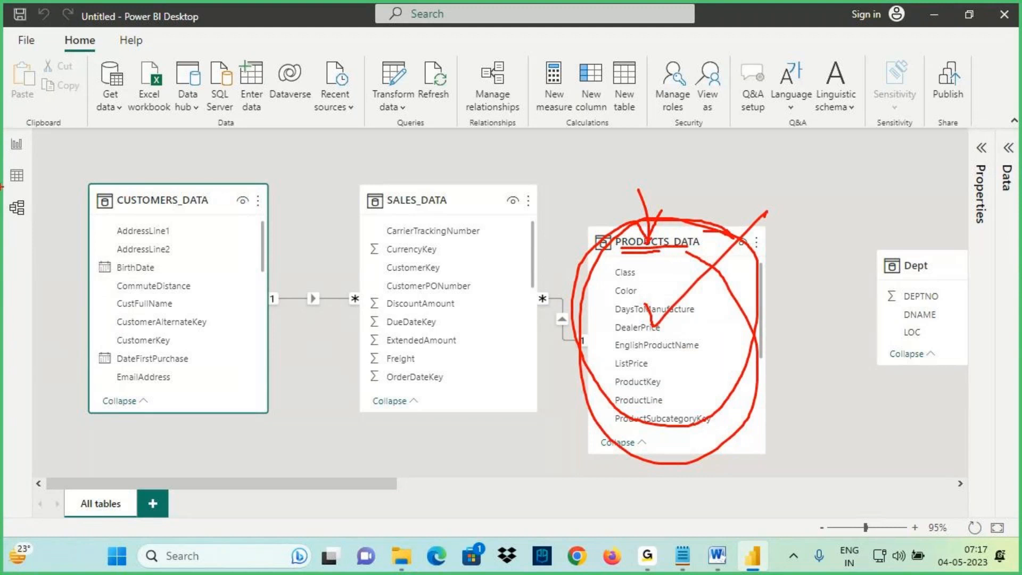
# Circle the Data view switch and reopen the PRODUCTS_DATA rows in the Data view
pyautogui.moveTo(13, 187)
pyautogui.mouseDown()
pyautogui.moveTo(48, 163)
pyautogui.moveTo(30, 176)
pyautogui.mouseUp()
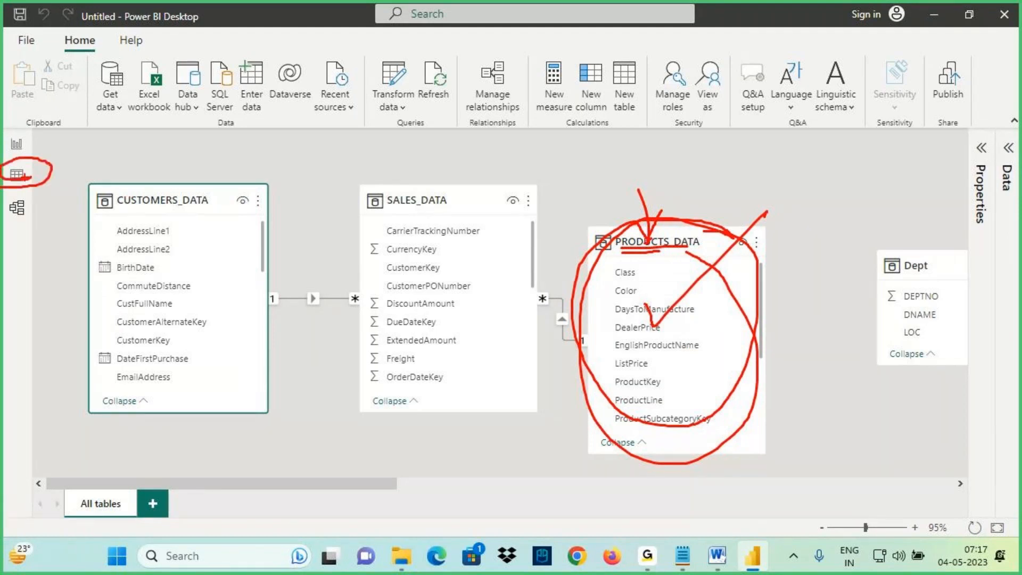
pyautogui.click(17, 174)
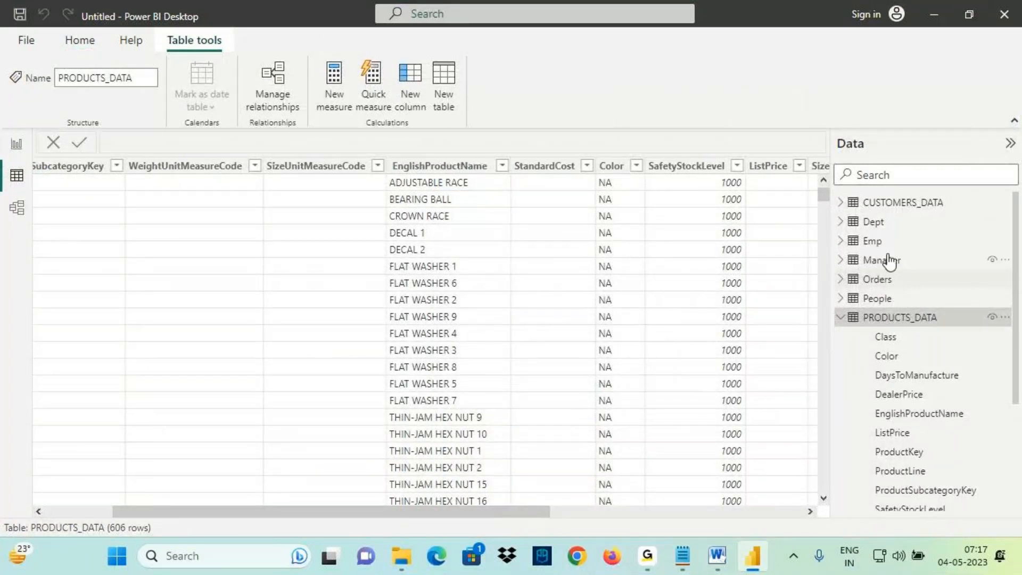
# Show the CUSTOMERS_DATA rows across to the last column and select the CustFullName column
pyautogui.click(903, 202)
pyautogui.moveTo(206, 519); pyautogui.dragTo(812, 522)
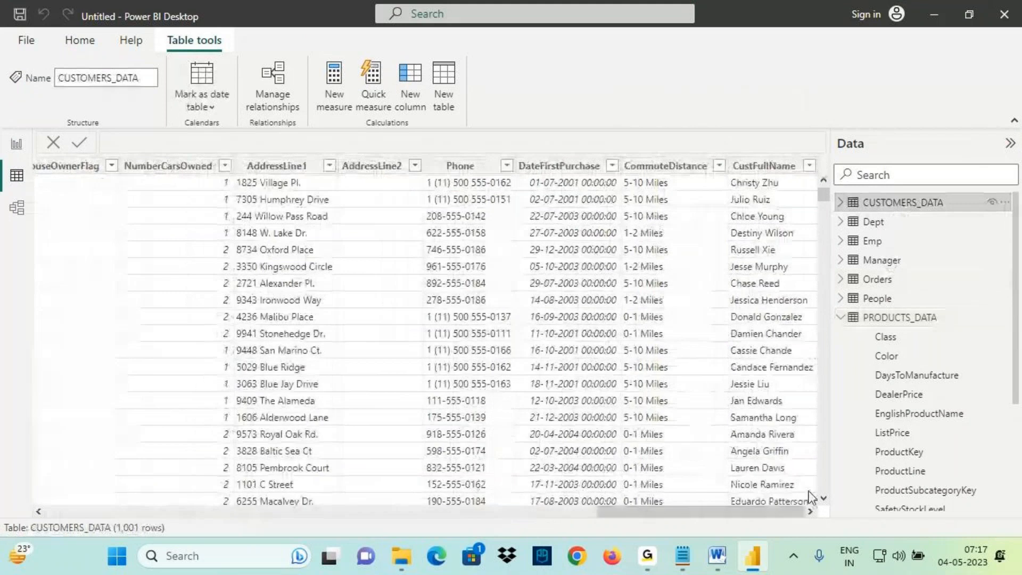
pyautogui.click(764, 165)
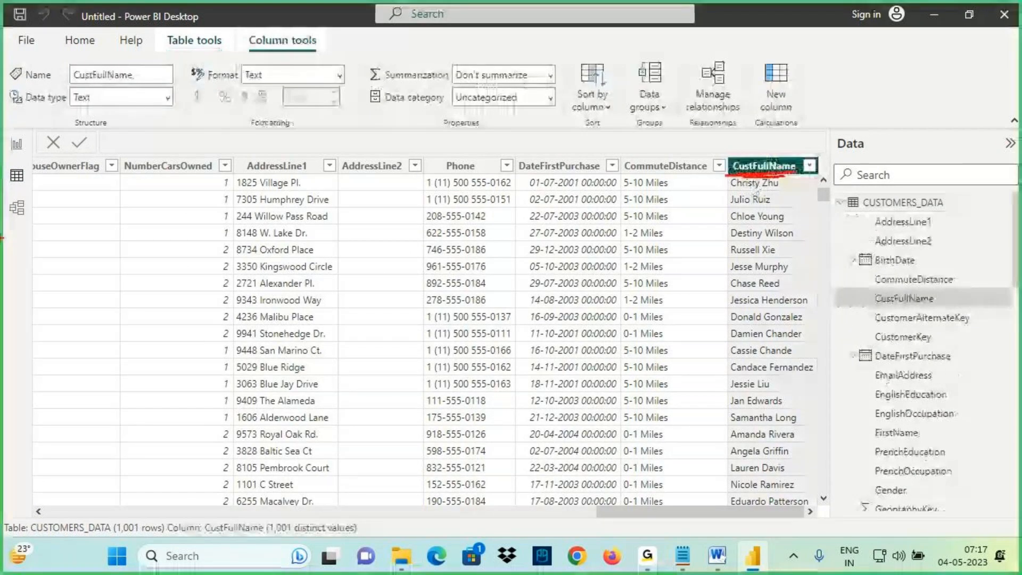
# Open the Model view, draw an arrow from its switch to CUSTOMERS_DATA, underline the table name, and return to the Data view
pyautogui.click(17, 212)
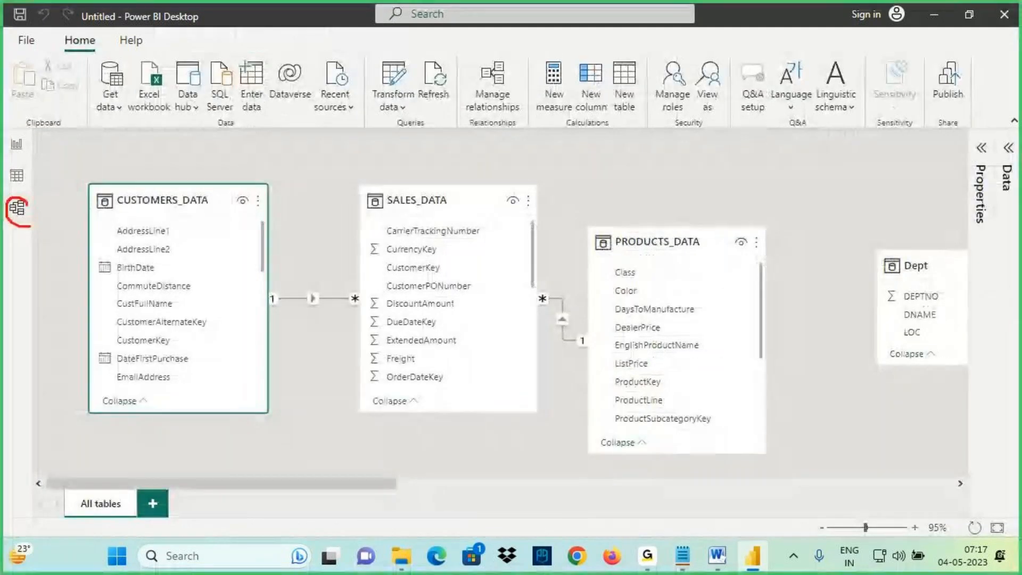
pyautogui.moveTo(26, 202)
pyautogui.mouseDown()
pyautogui.moveTo(137, 140)
pyautogui.moveTo(149, 184)
pyautogui.mouseUp()
pyautogui.moveTo(164, 157); pyautogui.dragTo(144, 190)
pyautogui.moveTo(124, 213); pyautogui.dragTo(204, 211)
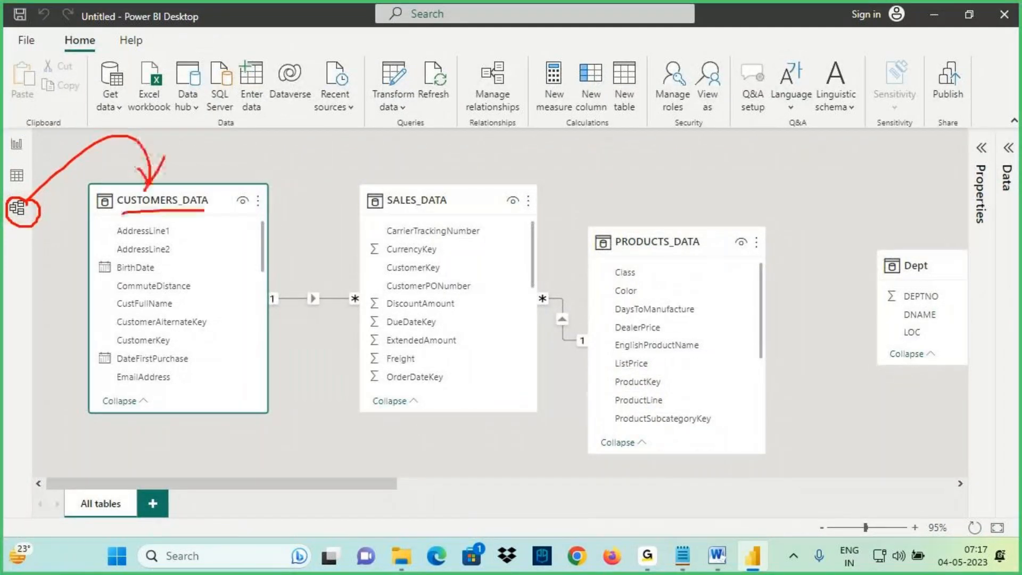
pyautogui.moveTo(124, 216); pyautogui.dragTo(216, 211)
pyautogui.moveTo(143, 192)
pyautogui.mouseDown()
pyautogui.moveTo(207, 133)
pyautogui.moveTo(40, 171)
pyautogui.moveTo(40, 184)
pyautogui.mouseUp()
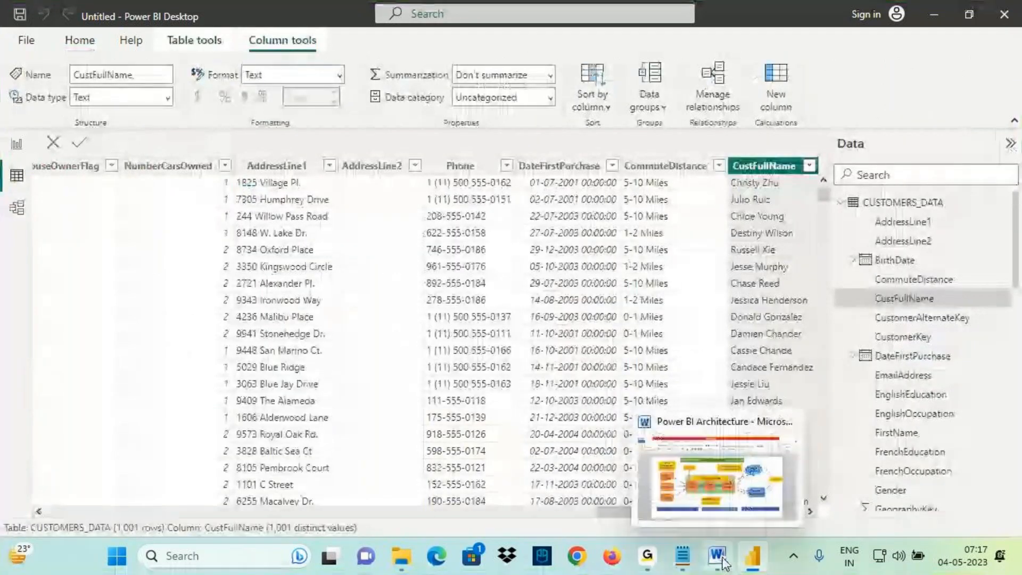
# Switch to the Word architecture diagram and draw a red arrow from Power Query into Power Pivot
pyautogui.click(722, 557)
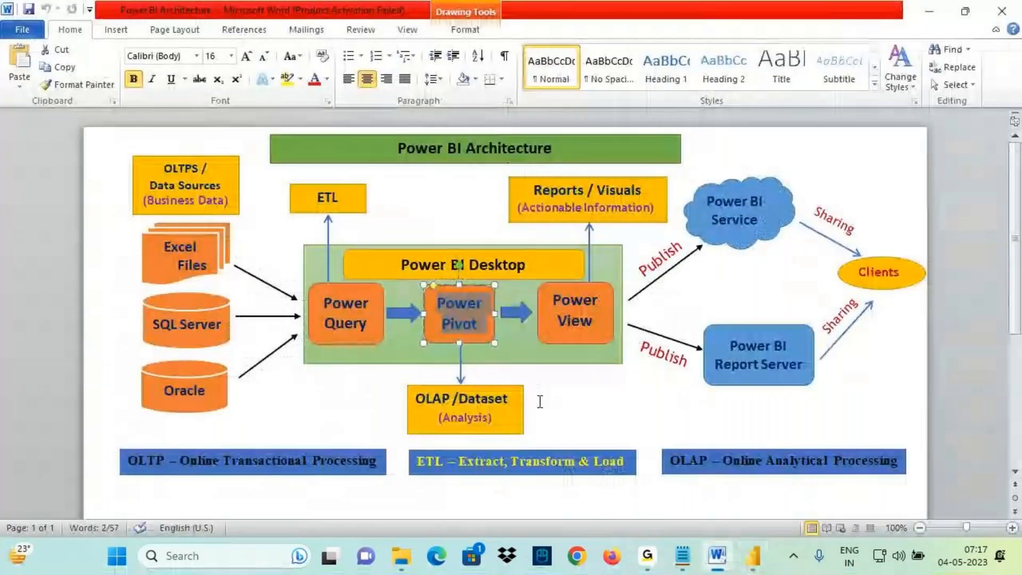
pyautogui.hotkey('ctrl', '2')
pyautogui.moveTo(366, 314); pyautogui.dragTo(443, 308)
pyautogui.moveTo(424, 299)
pyautogui.mouseDown()
pyautogui.moveTo(443, 308)
pyautogui.moveTo(419, 326)
pyautogui.mouseUp()
pyautogui.moveTo(408, 285); pyautogui.dragTo(413, 308)
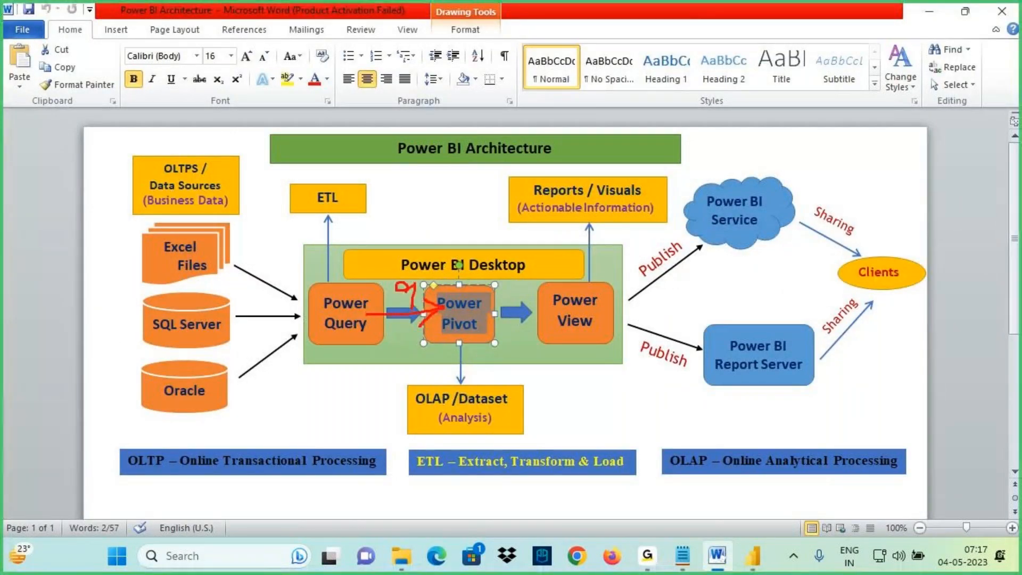
# Circle Power Pivot repeatedly and draw arrows into it from above and below
pyautogui.moveTo(448, 250); pyautogui.dragTo(451, 291)
pyautogui.moveTo(451, 291)
pyautogui.mouseDown()
pyautogui.moveTo(460, 277)
pyautogui.moveTo(443, 338)
pyautogui.moveTo(474, 292)
pyautogui.mouseUp()
pyautogui.moveTo(442, 340); pyautogui.dragTo(458, 329)
pyautogui.moveTo(449, 342); pyautogui.dragTo(434, 355)
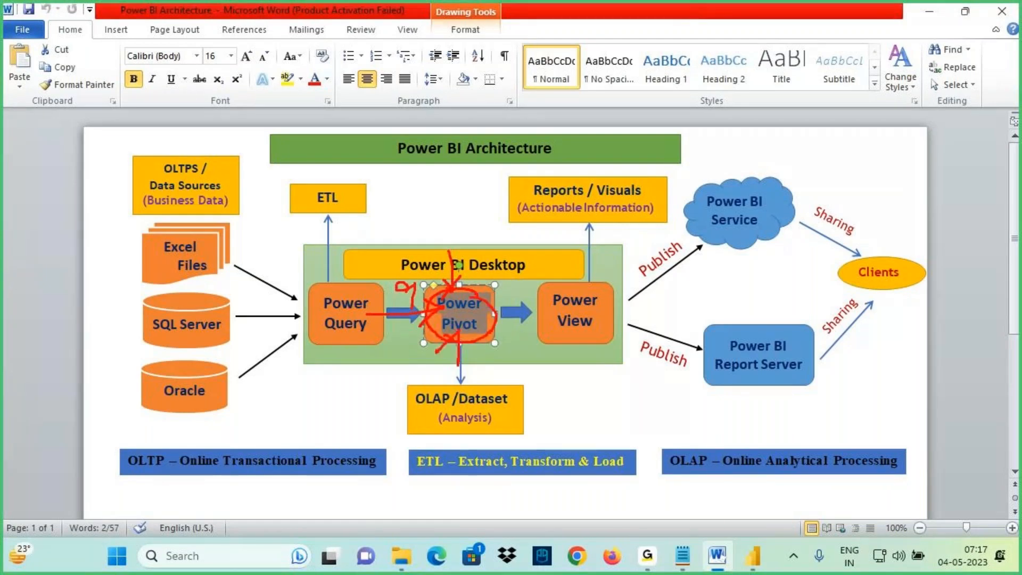
pyautogui.moveTo(454, 293)
pyautogui.mouseDown()
pyautogui.moveTo(485, 285)
pyautogui.moveTo(434, 319)
pyautogui.moveTo(493, 291)
pyautogui.moveTo(472, 290)
pyautogui.mouseUp()
pyautogui.moveTo(497, 281)
pyautogui.mouseDown()
pyautogui.moveTo(479, 291)
pyautogui.moveTo(460, 339)
pyautogui.moveTo(481, 280)
pyautogui.mouseUp()
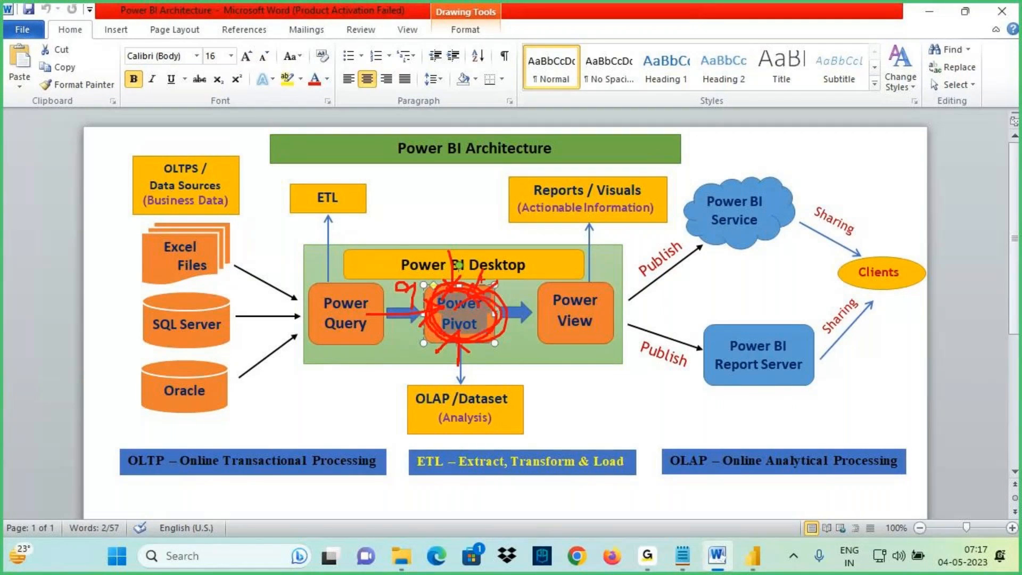
# Label Power Pivot with an arrow to a circled "DB" and draw lines from it to Power View
pyautogui.moveTo(484, 349)
pyautogui.mouseDown()
pyautogui.moveTo(514, 351)
pyautogui.moveTo(525, 368)
pyautogui.mouseUp()
pyautogui.moveTo(547, 341)
pyautogui.mouseDown()
pyautogui.moveTo(550, 373)
pyautogui.moveTo(518, 352)
pyautogui.moveTo(555, 336)
pyautogui.mouseUp()
pyautogui.moveTo(500, 314); pyautogui.dragTo(582, 319)
pyautogui.moveTo(506, 308); pyautogui.dragTo(557, 305)
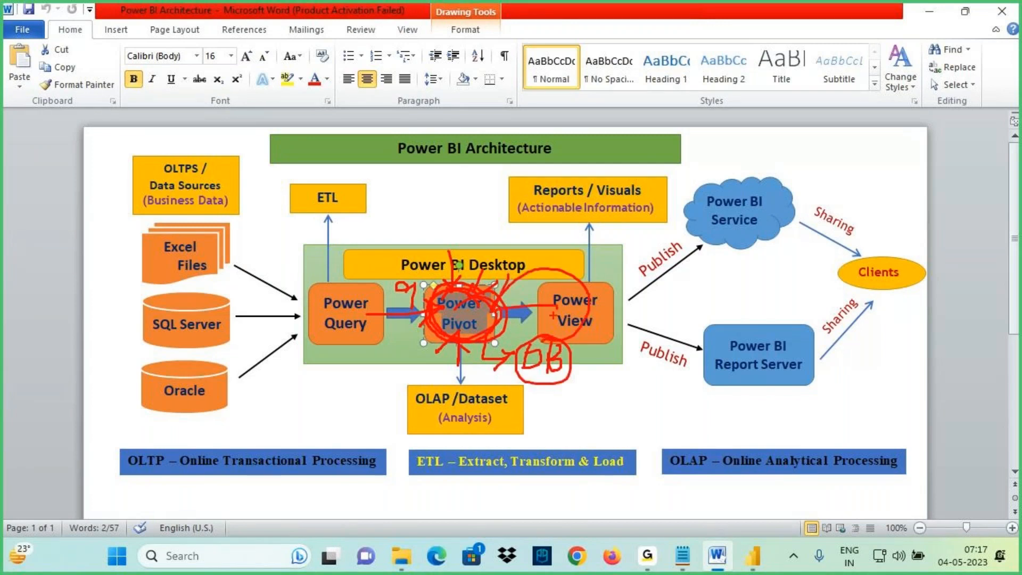
# In the Notepad class notes, extend the "Power Pivot is a Database" line with "which is used for Creating an OLAP Database"
pyautogui.moveTo(88, 222); pyautogui.dragTo(215, 222)
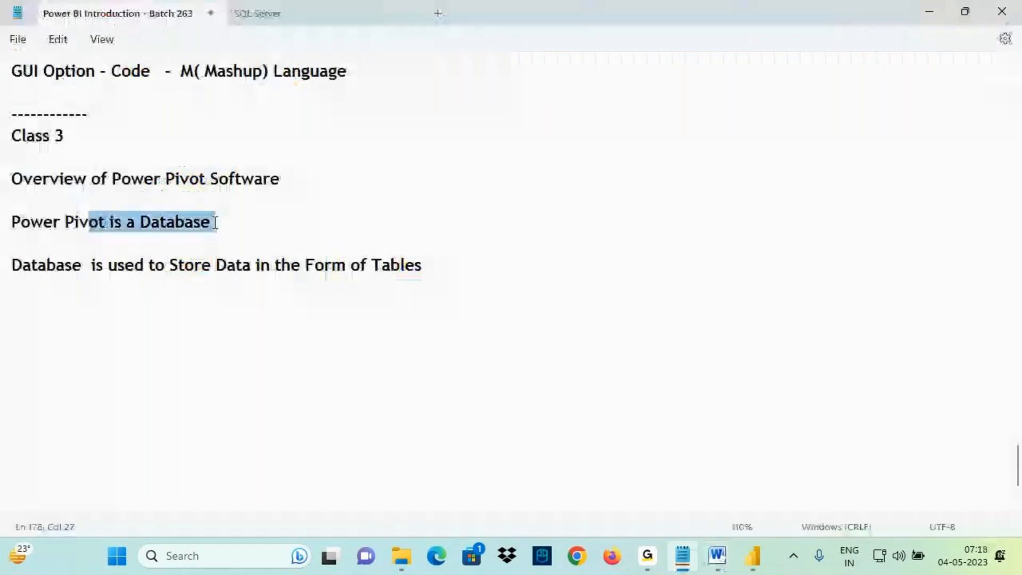
pyautogui.click(216, 222)
pyautogui.write('w')
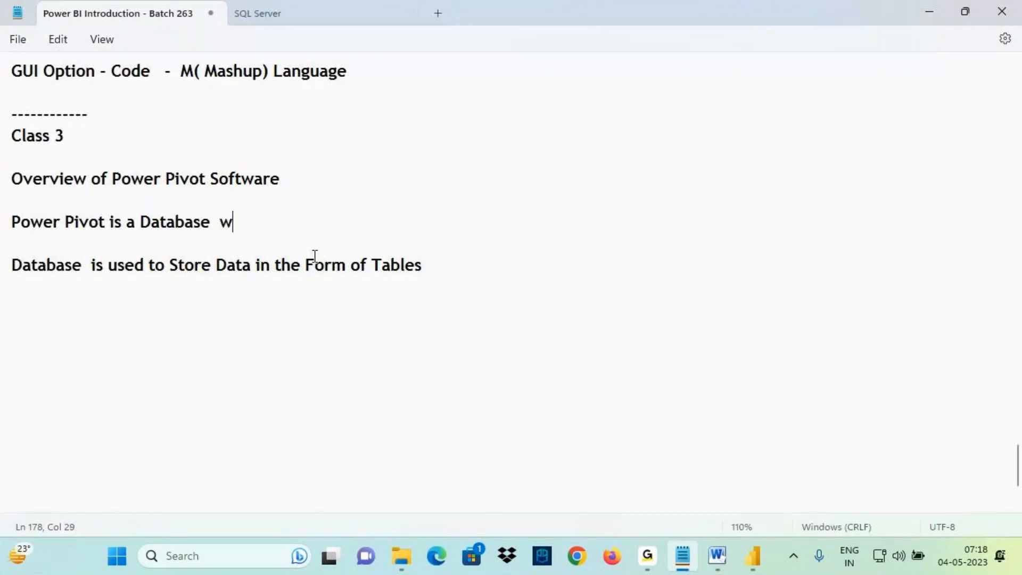
pyautogui.write('hich is use fdf')
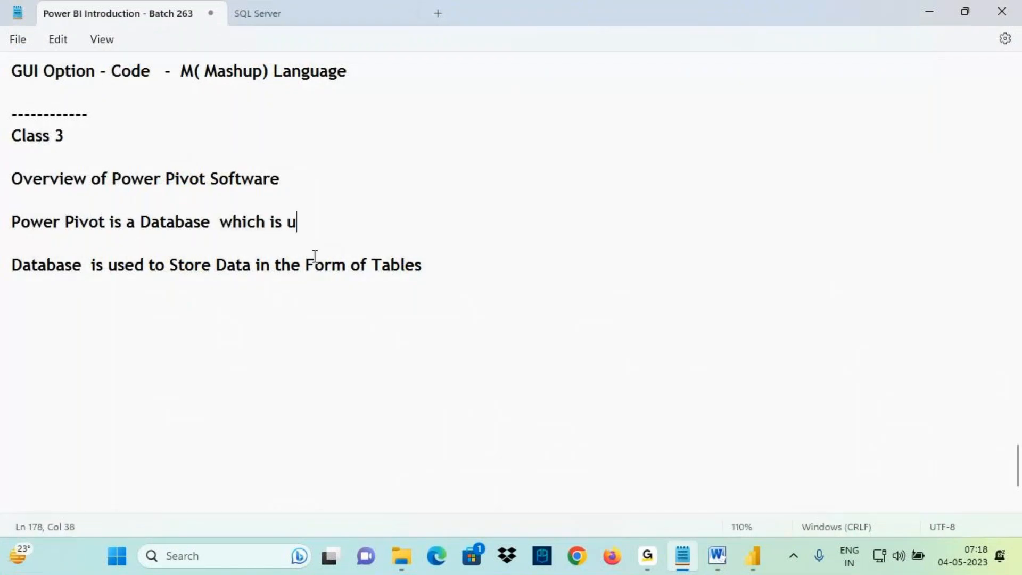
pyautogui.press('BackSpace')
pyautogui.press('BackSpace')
pyautogui.press('BackSpace')
pyautogui.press('BackSpace')
pyautogui.write('d for Crea')
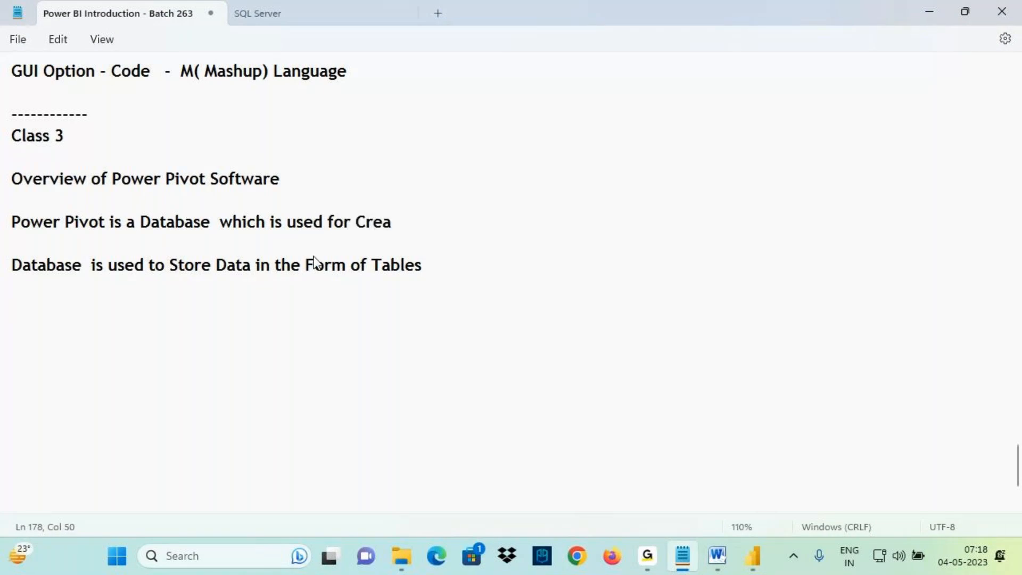
pyautogui.write('ting an OLAP Database')
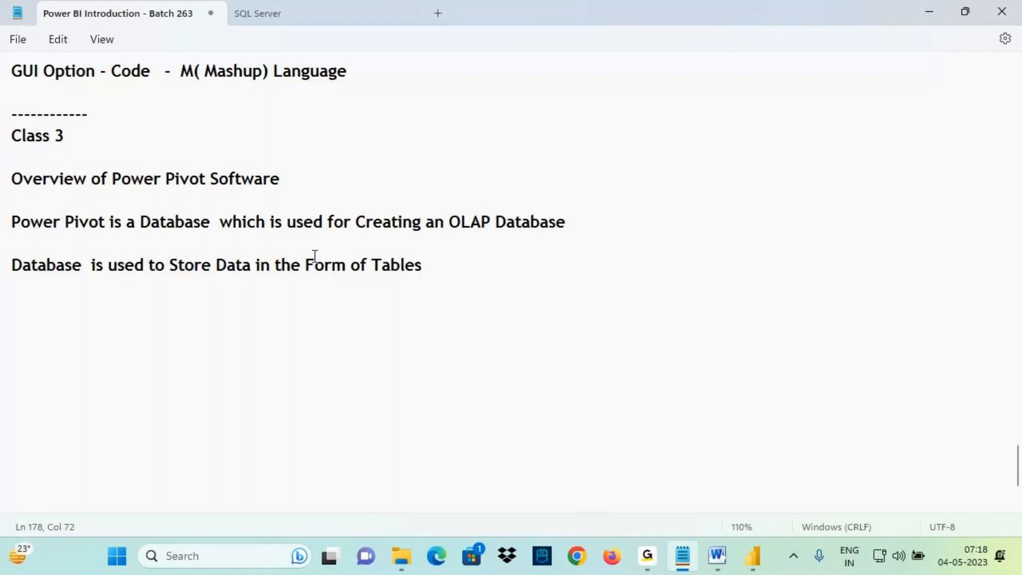
# Return to the Word diagram, circle Power Pivot and OLAP, draw arrows to OLAP and Reports / Visuals, and clear the marks
pyautogui.click(717, 555)
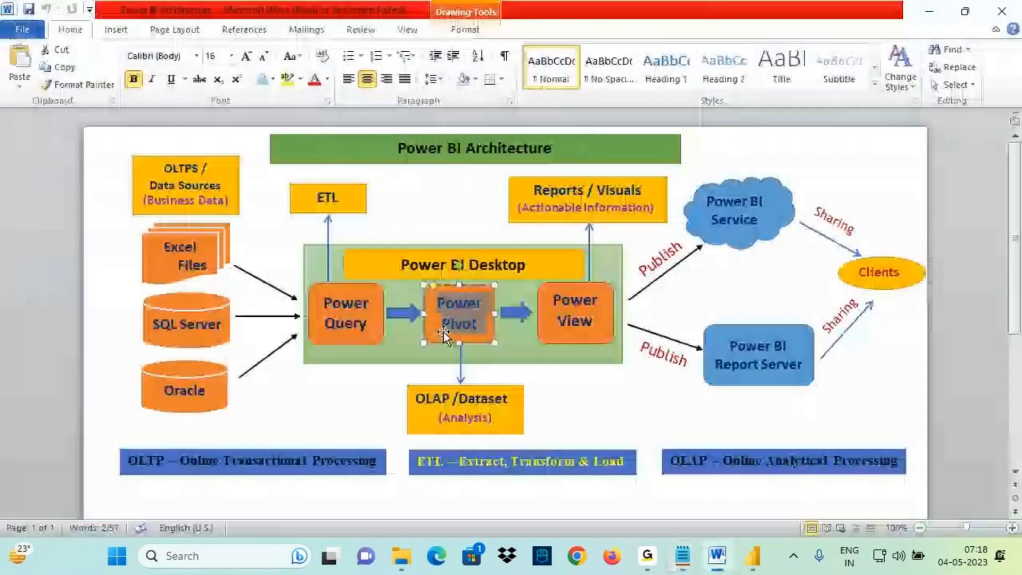
pyautogui.moveTo(437, 314)
pyautogui.mouseDown()
pyautogui.moveTo(452, 341)
pyautogui.moveTo(495, 323)
pyautogui.moveTo(477, 292)
pyautogui.mouseUp()
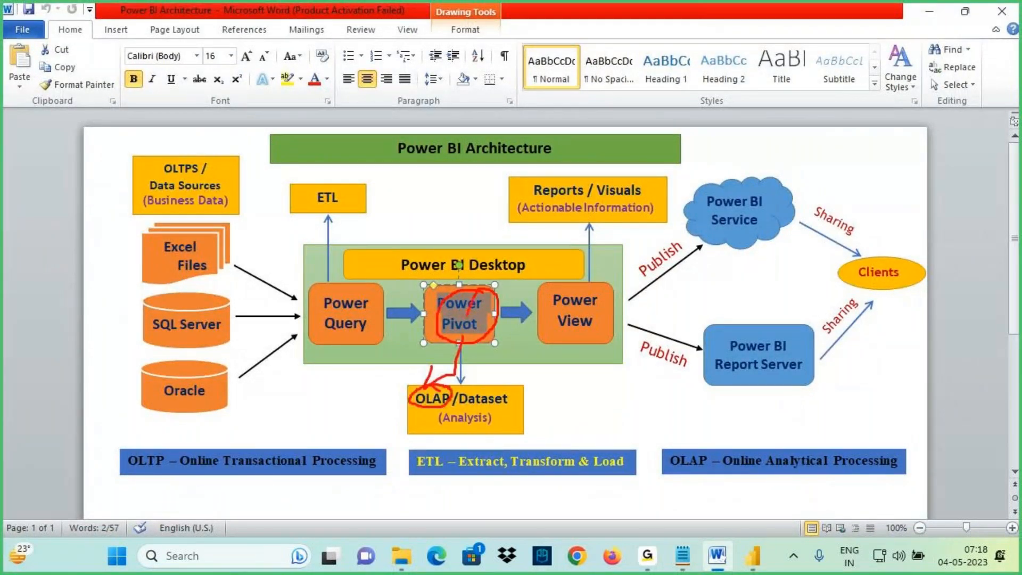
pyautogui.moveTo(420, 363); pyautogui.dragTo(430, 386)
pyautogui.moveTo(446, 353)
pyautogui.mouseDown()
pyautogui.moveTo(431, 385)
pyautogui.moveTo(590, 266)
pyautogui.moveTo(579, 202)
pyautogui.moveTo(596, 218)
pyautogui.mouseUp()
pyautogui.moveTo(538, 194); pyautogui.dragTo(594, 196)
pyautogui.press('Escape')
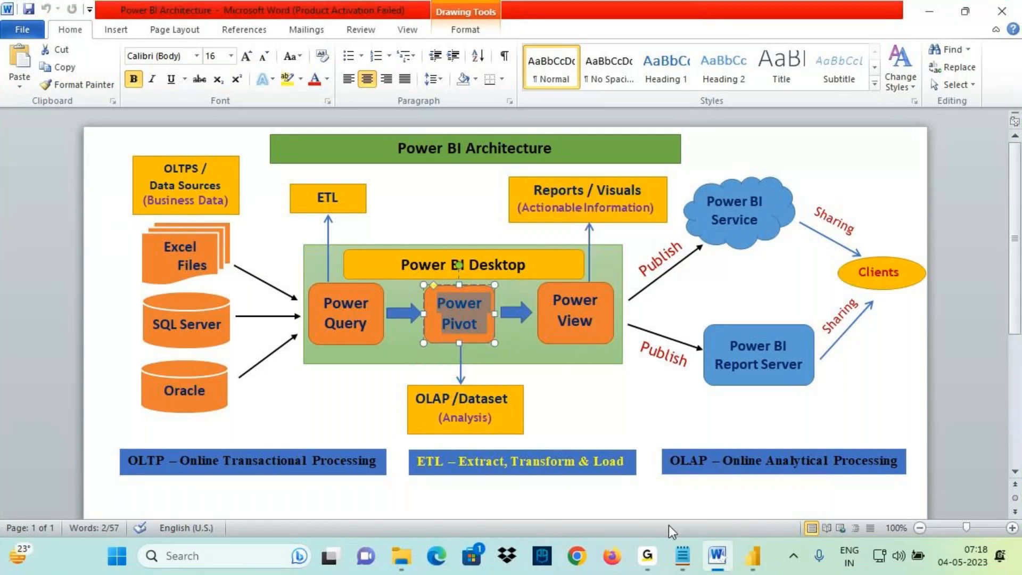
# Switch back to the notes and highlight the lines defining Power Pivot and what a database stores
pyautogui.click(682, 556)
pyautogui.moveTo(54, 222); pyautogui.dragTo(431, 272)
pyautogui.click(431, 269)
pyautogui.click(647, 556)
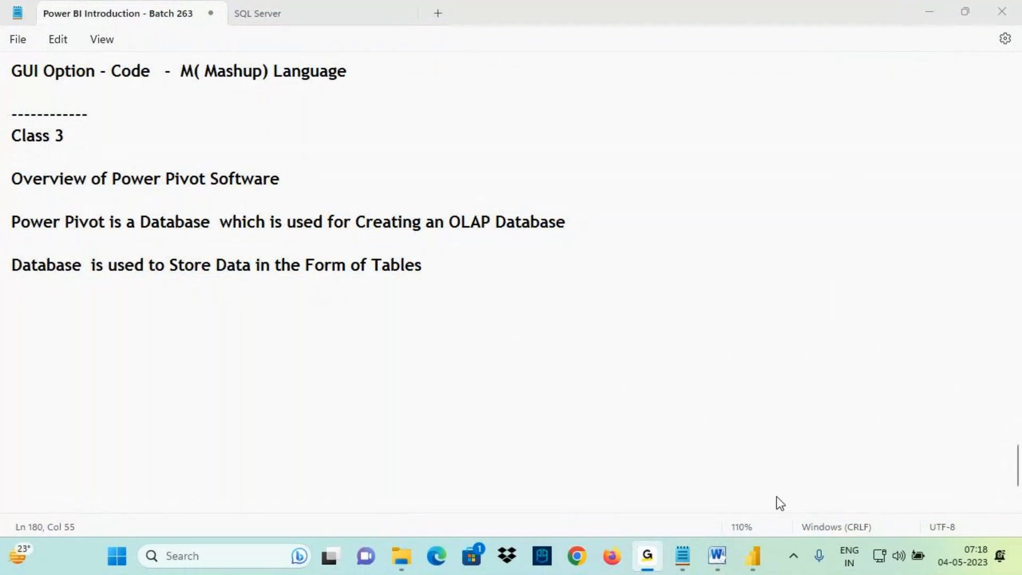
# Add the heading "Types of Databases" below the database definition in the notes
pyautogui.click(682, 556)
pyautogui.click(24, 293)
pyautogui.press('Return')
pyautogui.write('Types of D')
pyautogui.write('ases')
pyautogui.press('Return')
pyautogui.press('Return')
# List "1) Relational Databases" and "2) InMemory Databases" under the Types of Databases heading
pyautogui.write('1) Re')
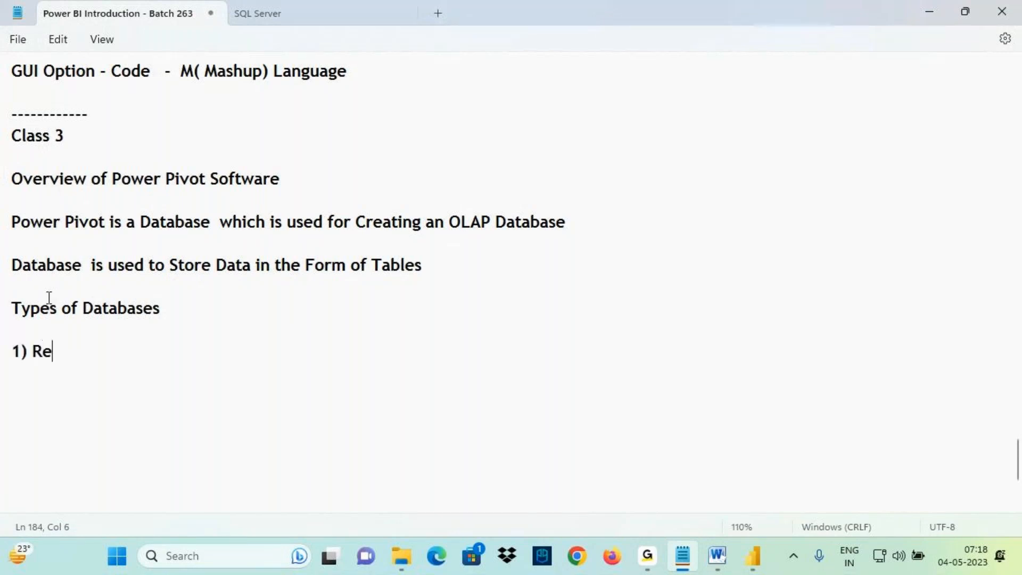
pyautogui.write('lationsal')
pyautogui.press('BackSpace')
pyautogui.press('BackSpace')
pyautogui.press('BackSpace')
pyautogui.write('al Databases')
pyautogui.press('Return')
pyautogui.write('2)')
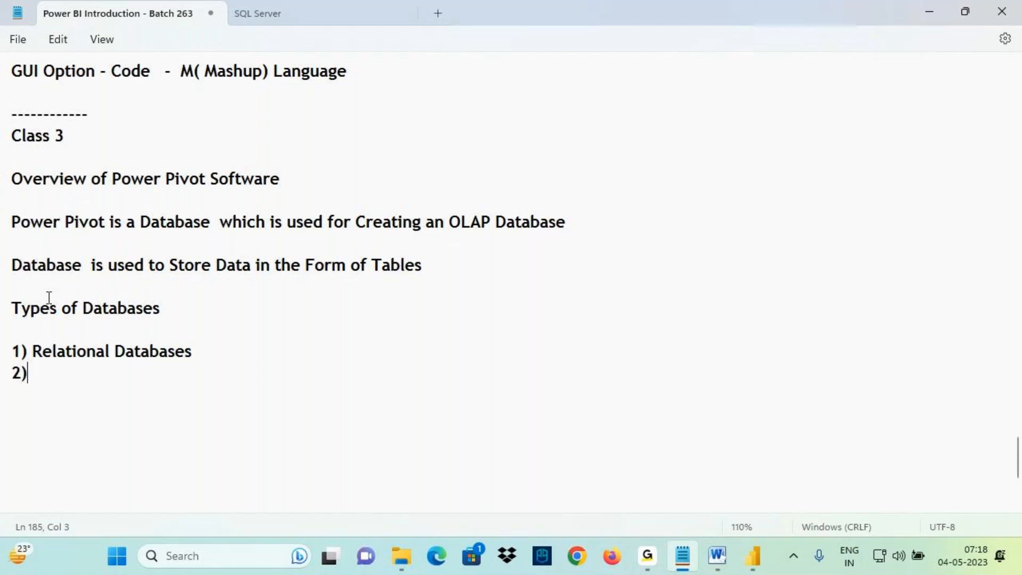
pyautogui.write(' InMemo')
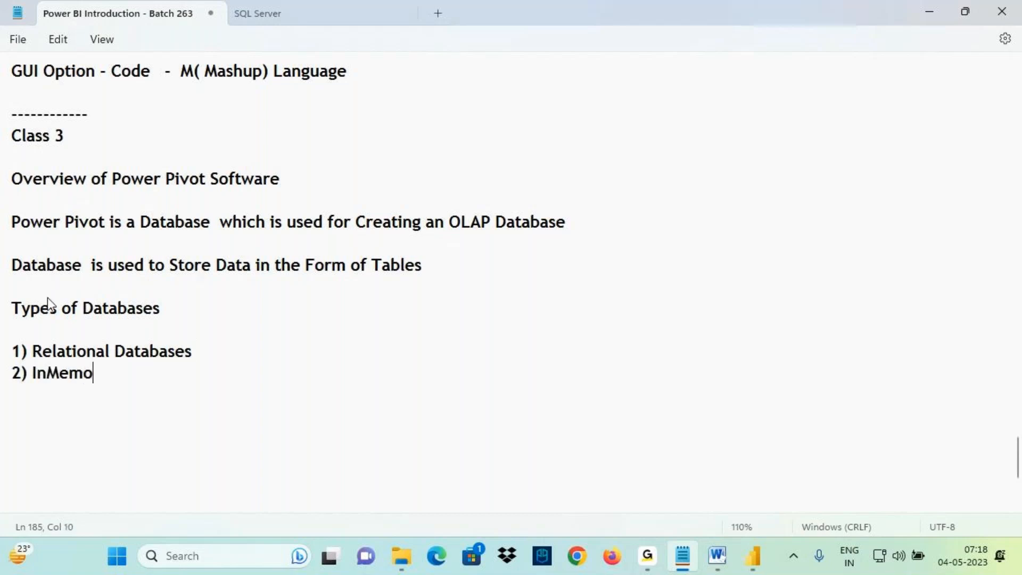
pyautogui.write('ry Databases')
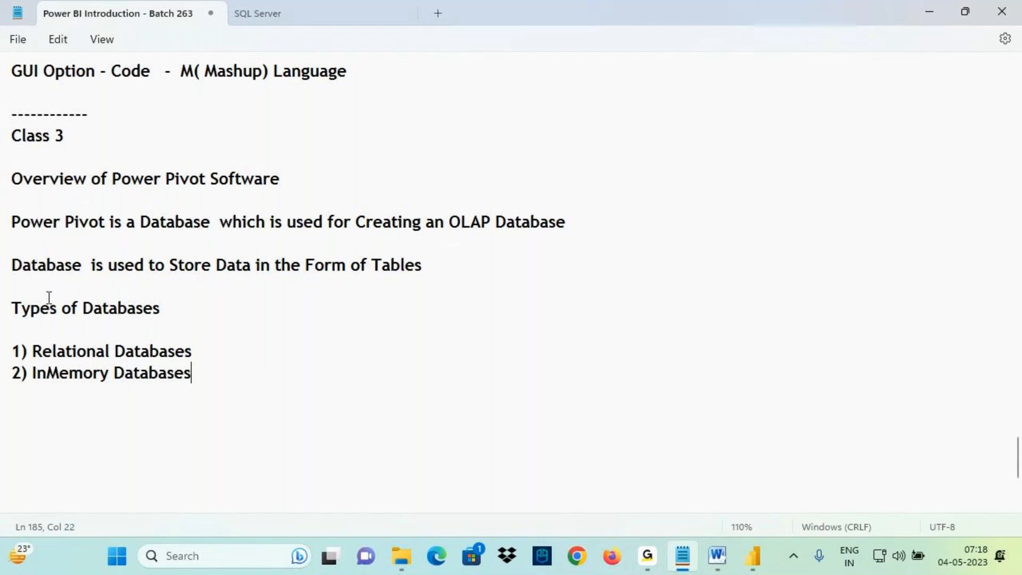
# Insert blank lines after Relational Databases and add the example line "Eg: SQL Server , Oracle etc.,"
pyautogui.moveTo(32, 350); pyautogui.dragTo(197, 367)
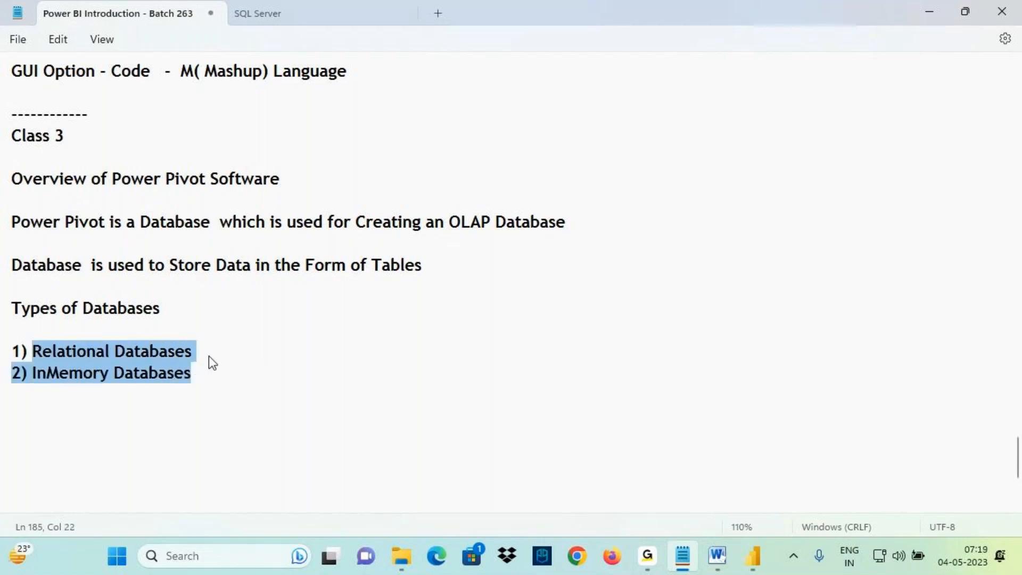
pyautogui.click(210, 355)
pyautogui.press('Return')
pyautogui.press('Return')
pyautogui.press('Return')
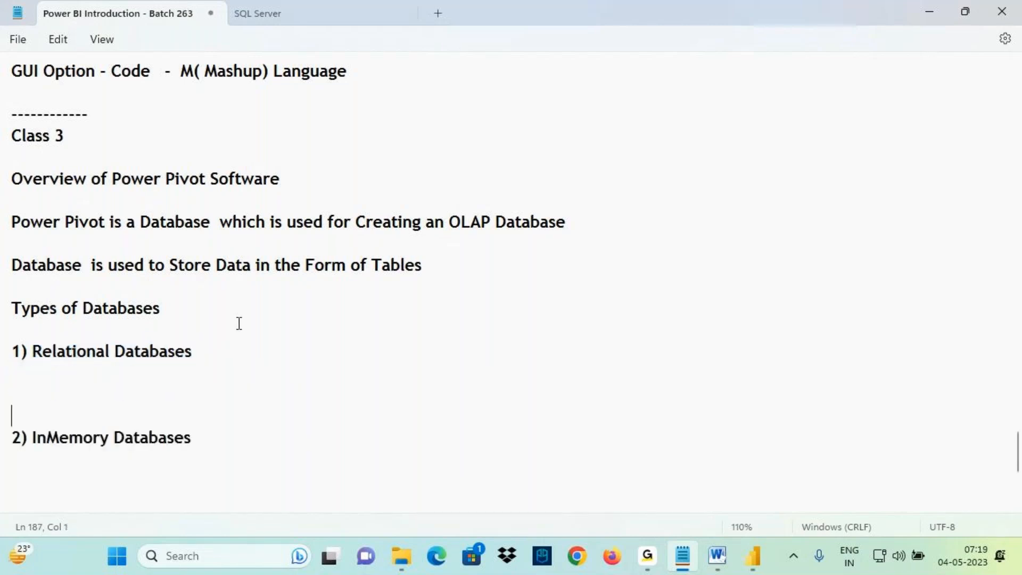
pyautogui.scroll(-2, 44, 288)
pyautogui.click(30, 239)
pyautogui.write('Eg: SQL Ser')
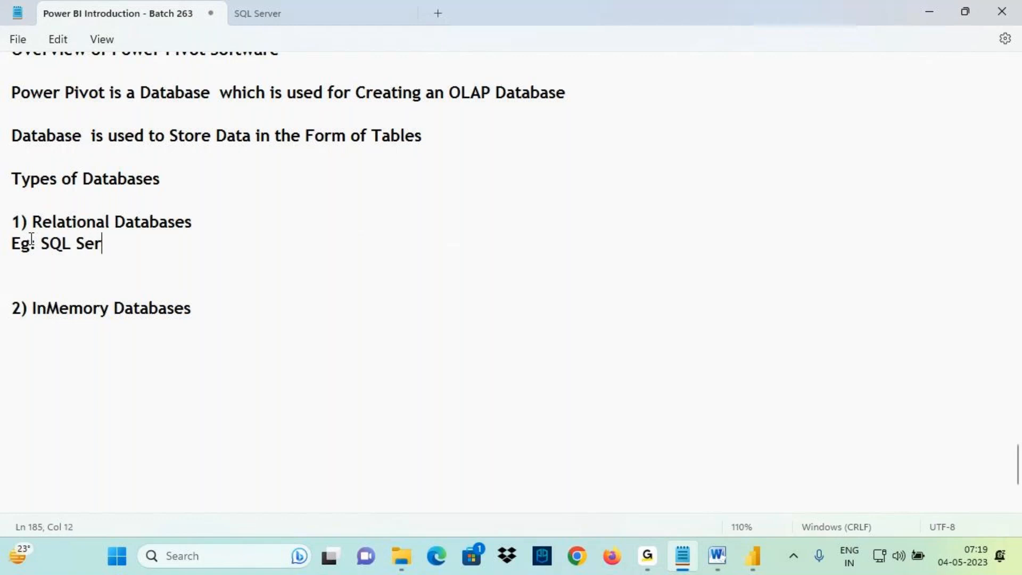
pyautogui.write('ver , Oracle etc')
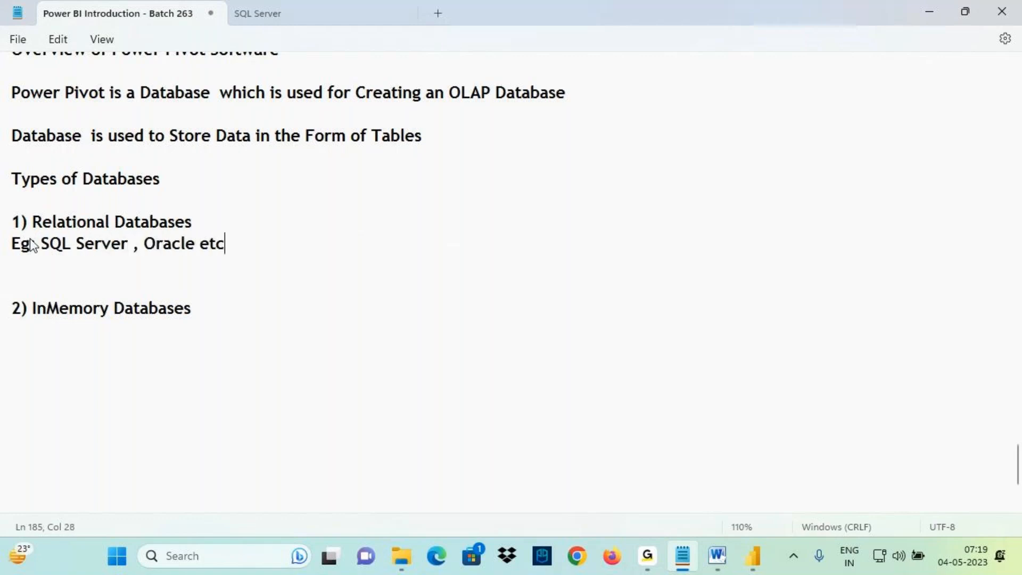
pyautogui.write('.,')
# Add the example line "Eg: Power Pivot, SAP HANA etc.," under InMemory Databases
pyautogui.click(33, 327)
pyautogui.write('Eg: SA')
pyautogui.press('BackSpace')
pyautogui.press('BackSpace')
pyautogui.write('Power Pivot, SAP ')
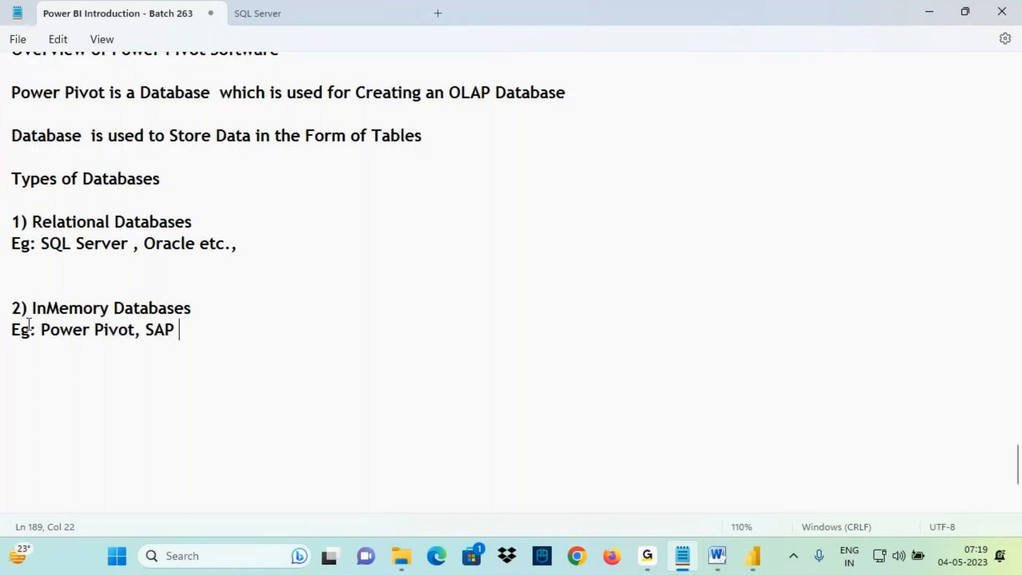
pyautogui.write('HANA etc.,')
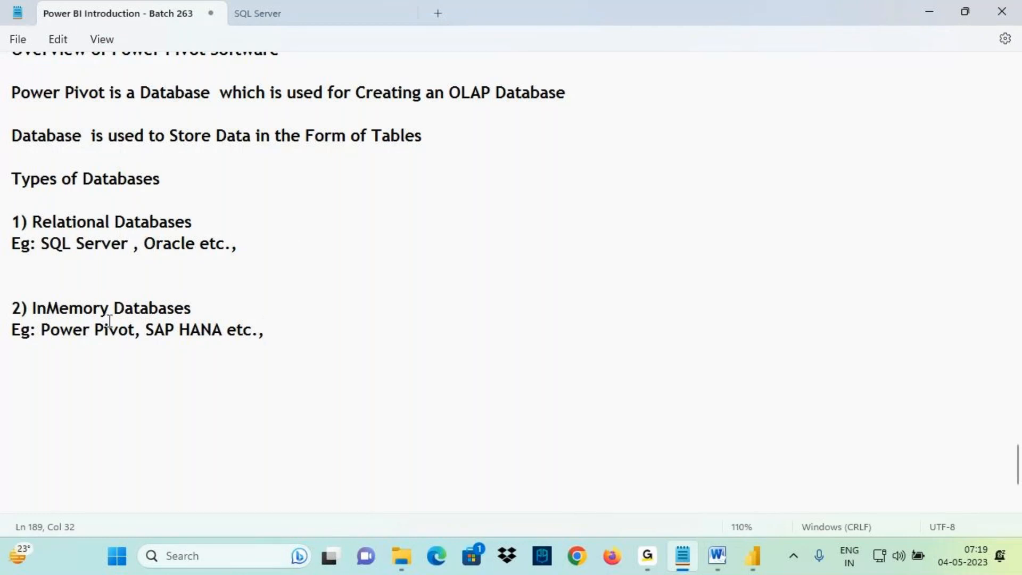
# Underline Power Pivot, InMemory and Relational in red, and draw an arrow down to InMemory
pyautogui.hotkey('ctrl', '2')
pyautogui.moveTo(46, 345); pyautogui.dragTo(109, 348)
pyautogui.moveTo(31, 315); pyautogui.dragTo(111, 320)
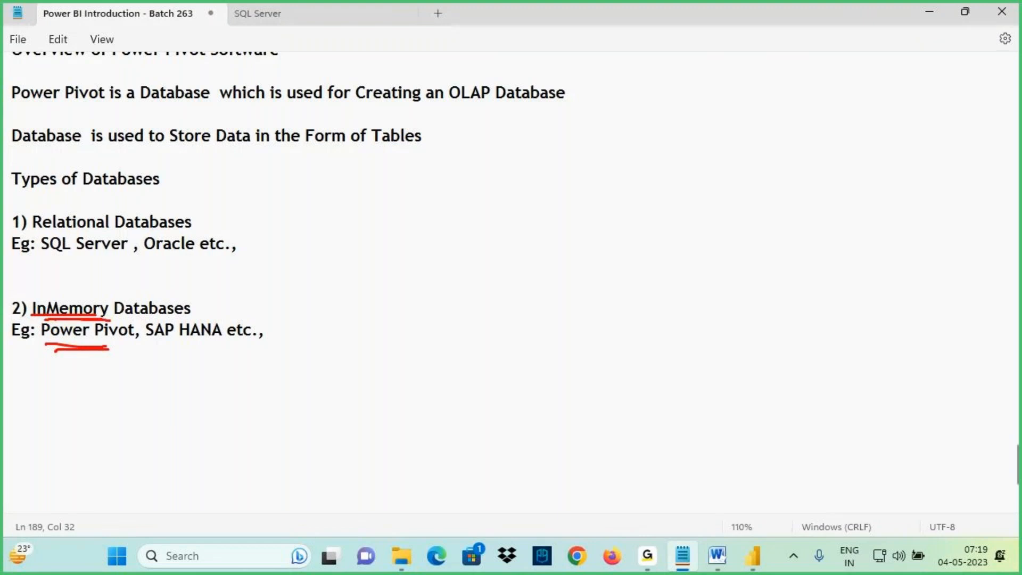
pyautogui.moveTo(36, 226); pyautogui.dragTo(116, 226)
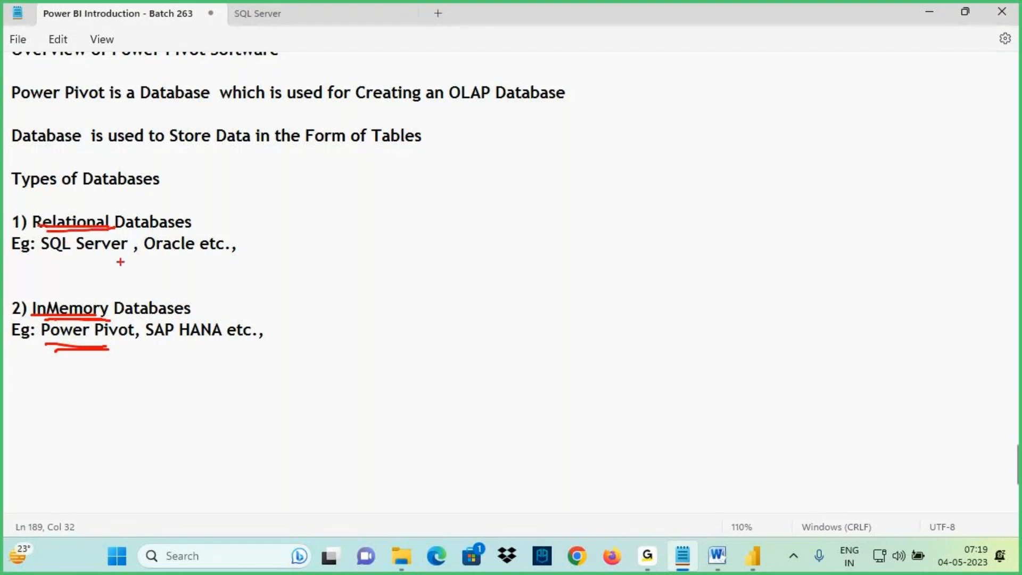
pyautogui.moveTo(60, 264); pyautogui.dragTo(63, 305)
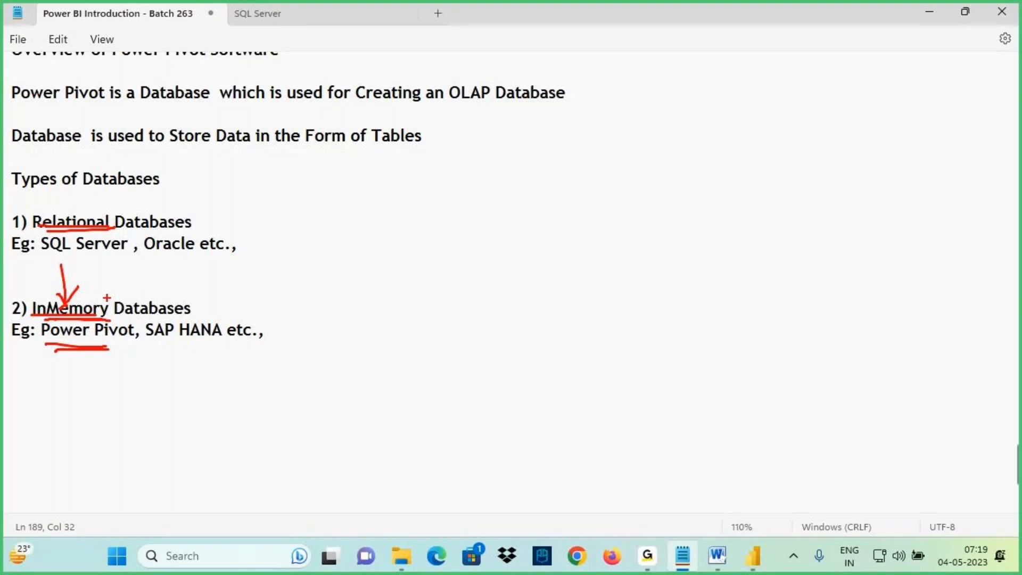
# Box Relational Databases, handwrite "Tables" beside both database types, and draw arrows from each type to its label
pyautogui.moveTo(30, 210)
pyautogui.mouseDown()
pyautogui.moveTo(198, 233)
pyautogui.moveTo(247, 226)
pyautogui.mouseUp()
pyautogui.moveTo(293, 198)
pyautogui.mouseDown()
pyautogui.moveTo(331, 219)
pyautogui.moveTo(334, 202)
pyautogui.moveTo(377, 181)
pyautogui.moveTo(373, 215)
pyautogui.mouseUp()
pyautogui.moveTo(200, 308)
pyautogui.mouseDown()
pyautogui.moveTo(275, 313)
pyautogui.moveTo(304, 295)
pyautogui.moveTo(312, 314)
pyautogui.moveTo(327, 308)
pyautogui.moveTo(282, 328)
pyautogui.mouseUp()
pyautogui.moveTo(375, 175)
pyautogui.mouseDown()
pyautogui.moveTo(335, 168)
pyautogui.moveTo(299, 224)
pyautogui.moveTo(373, 215)
pyautogui.moveTo(375, 186)
pyautogui.mouseUp()
pyautogui.moveTo(204, 219)
pyautogui.mouseDown()
pyautogui.moveTo(286, 191)
pyautogui.moveTo(291, 201)
pyautogui.mouseUp()
pyautogui.moveTo(301, 171); pyautogui.dragTo(293, 200)
pyautogui.moveTo(198, 309)
pyautogui.mouseDown()
pyautogui.moveTo(249, 263)
pyautogui.moveTo(277, 294)
pyautogui.mouseUp()
pyautogui.moveTo(285, 273); pyautogui.dragTo(275, 311)
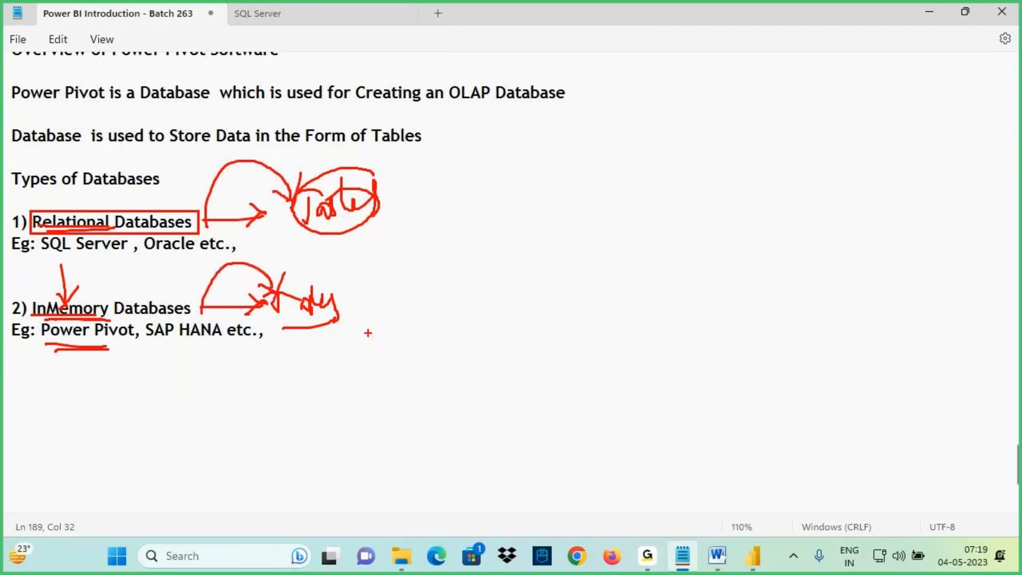
# Draw a long arrow down from InMemory Databases and another up from Relational Databases, and underline the Relational Databases box
pyautogui.moveTo(143, 315); pyautogui.dragTo(186, 424)
pyautogui.moveTo(201, 389); pyautogui.dragTo(176, 434)
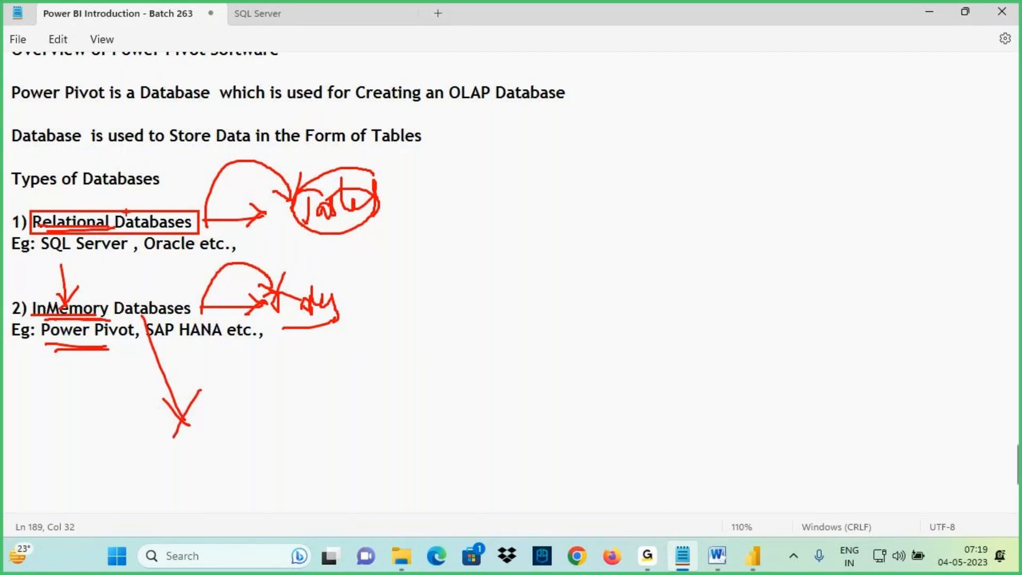
pyautogui.moveTo(126, 211); pyautogui.dragTo(134, 116)
pyautogui.moveTo(106, 145); pyautogui.dragTo(161, 145)
pyautogui.moveTo(90, 231); pyautogui.dragTo(163, 243)
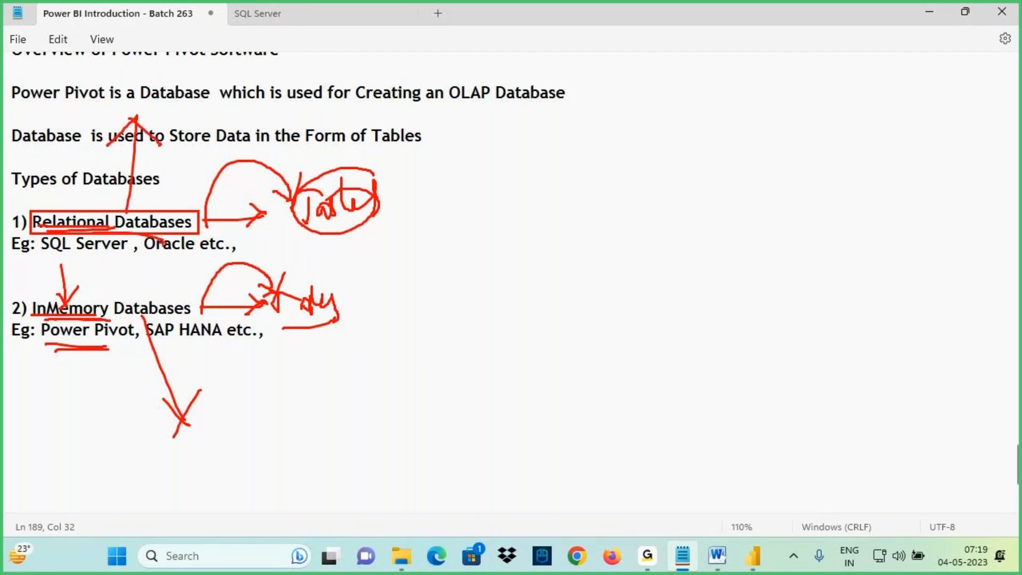
# Clear the red marks and start a new line below the InMemory example with "When we Create Reports on InMemory Databases"
pyautogui.press('Escape')
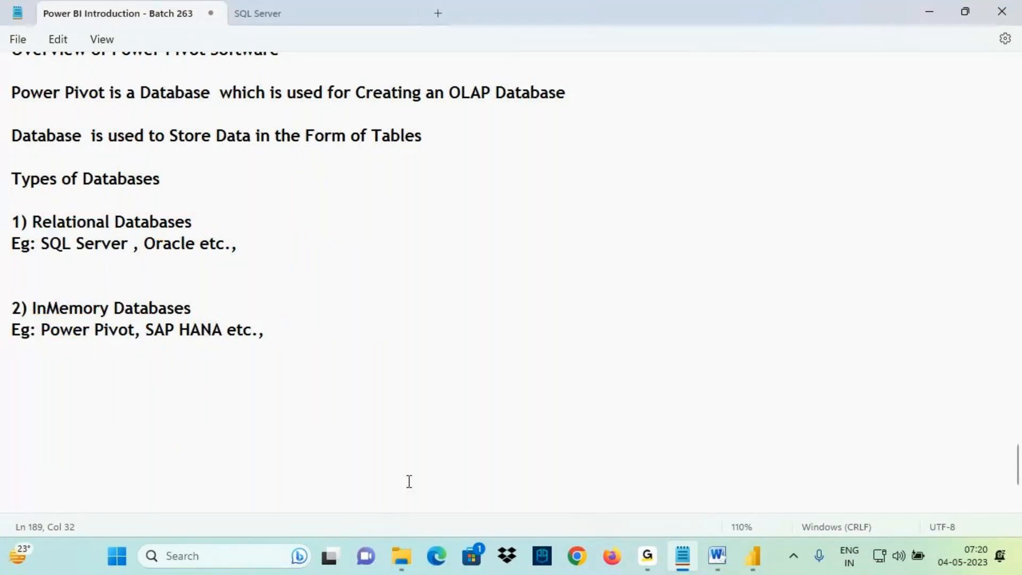
pyautogui.click(25, 375)
pyautogui.write('When we Create ')
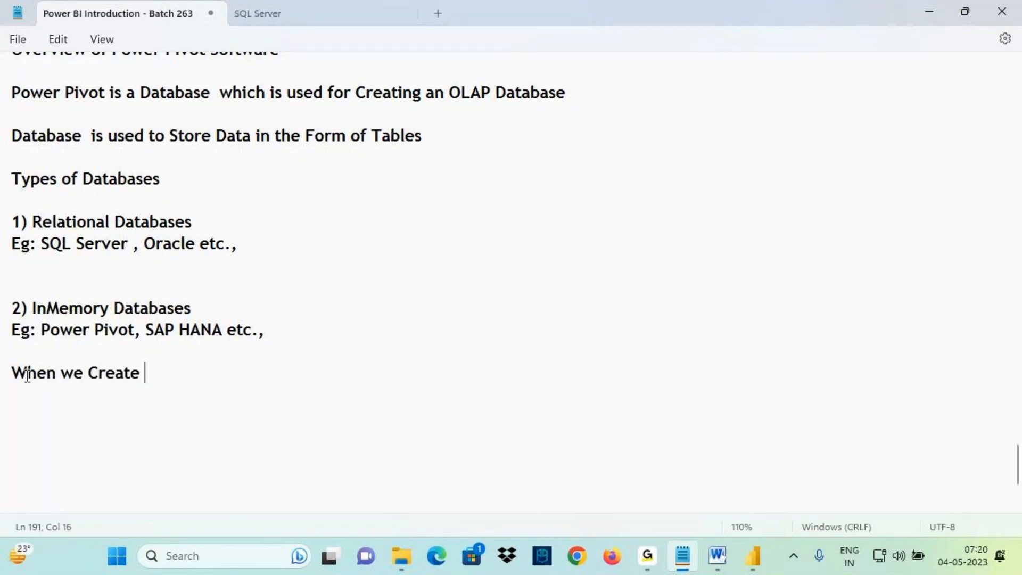
pyautogui.write('Reports on')
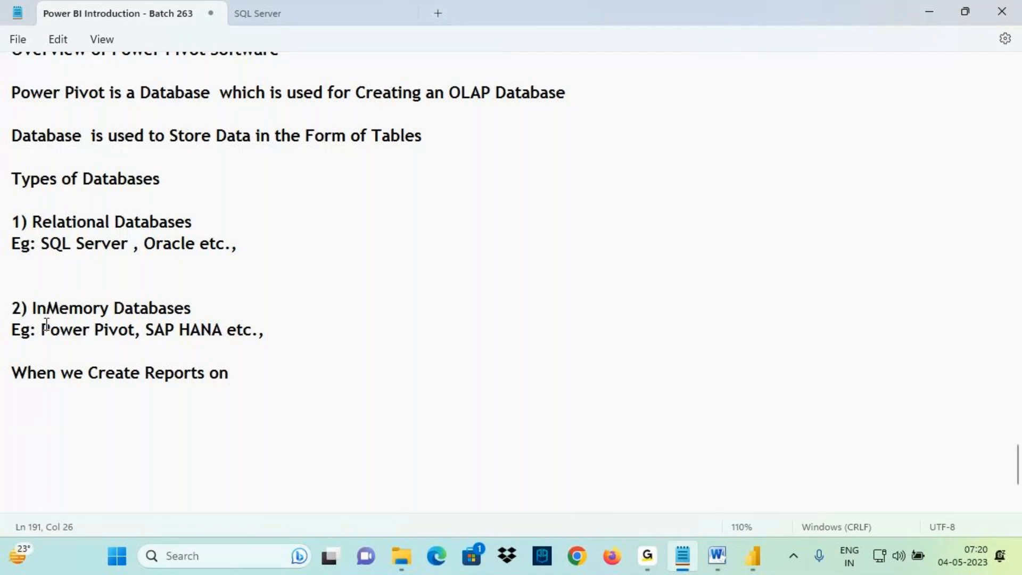
pyautogui.moveTo(33, 309); pyautogui.dragTo(223, 307)
pyautogui.hotkey('ctrl', 'c')
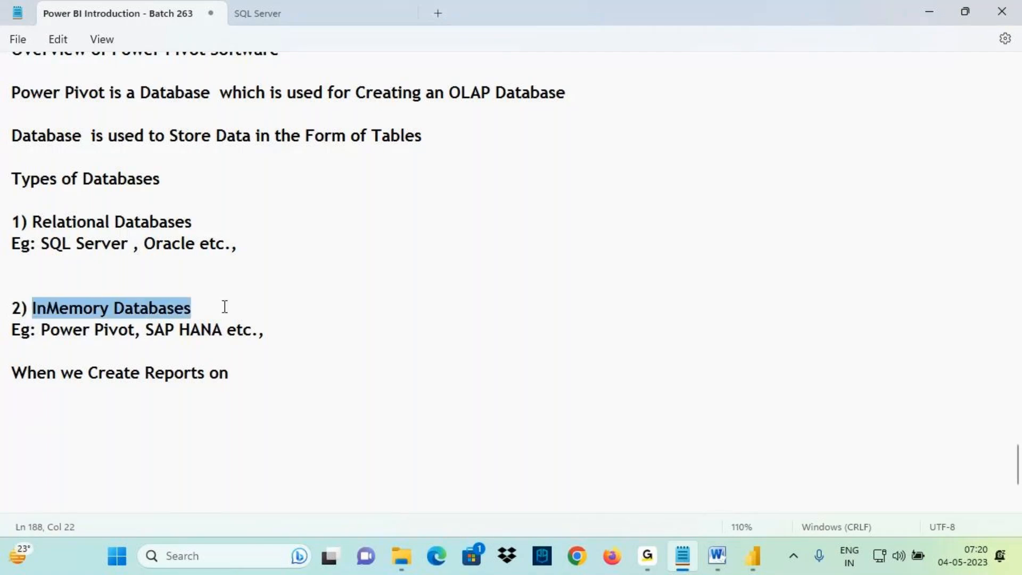
pyautogui.click(259, 373)
pyautogui.hotkey('ctrl', 'v')
# Complete the sentence with "they will Give Better Prformance then Relational Databases"
pyautogui.write('the')
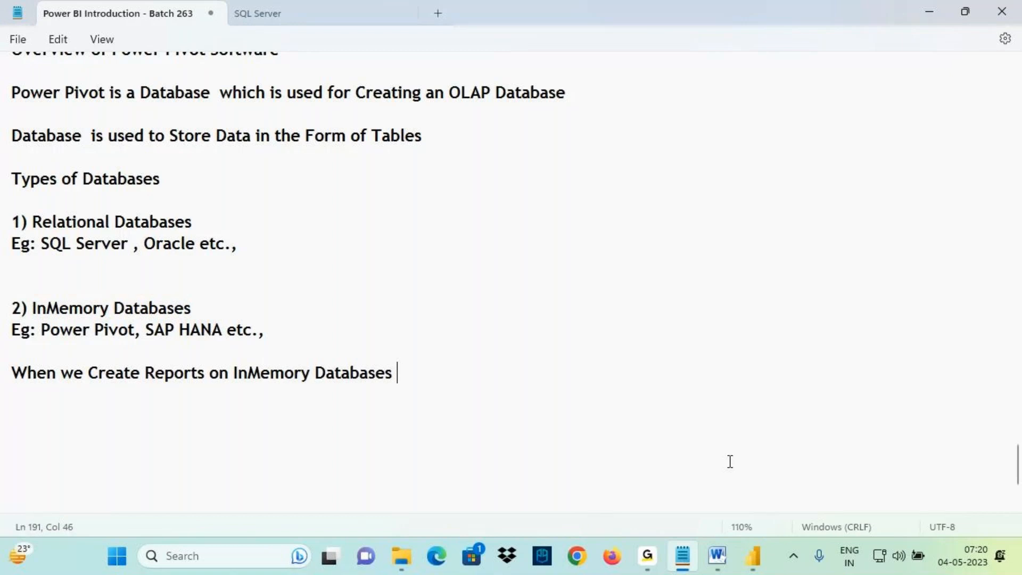
pyautogui.write('y wi')
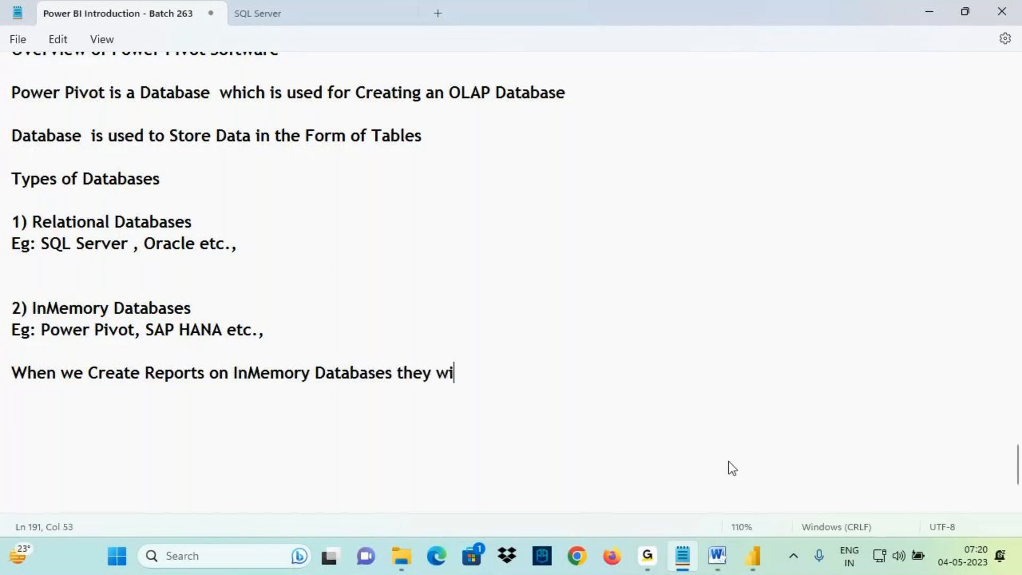
pyautogui.write('ll Give Bet')
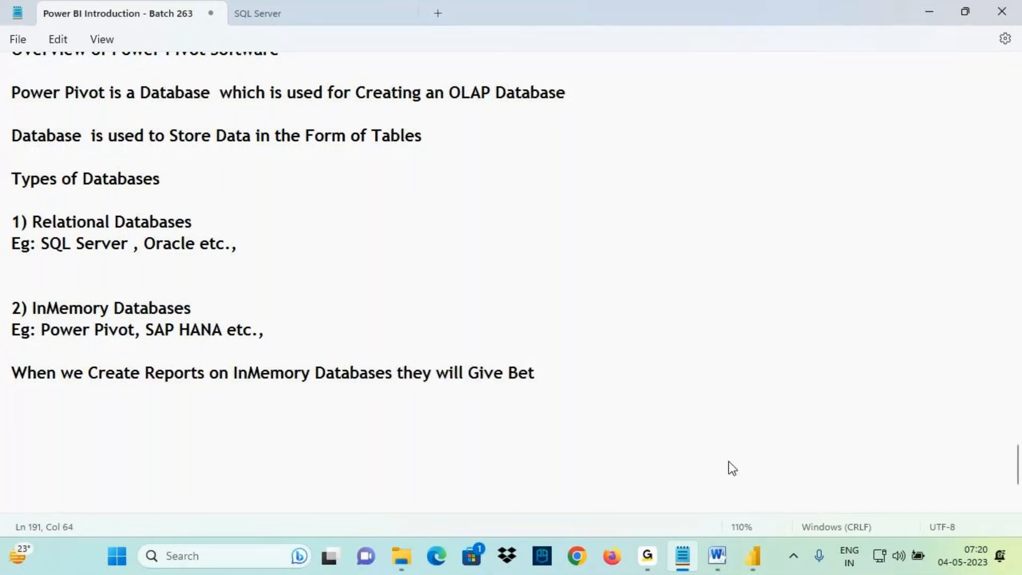
pyautogui.write('ter Prformance thw')
pyautogui.press('BackSpace')
pyautogui.write('e')
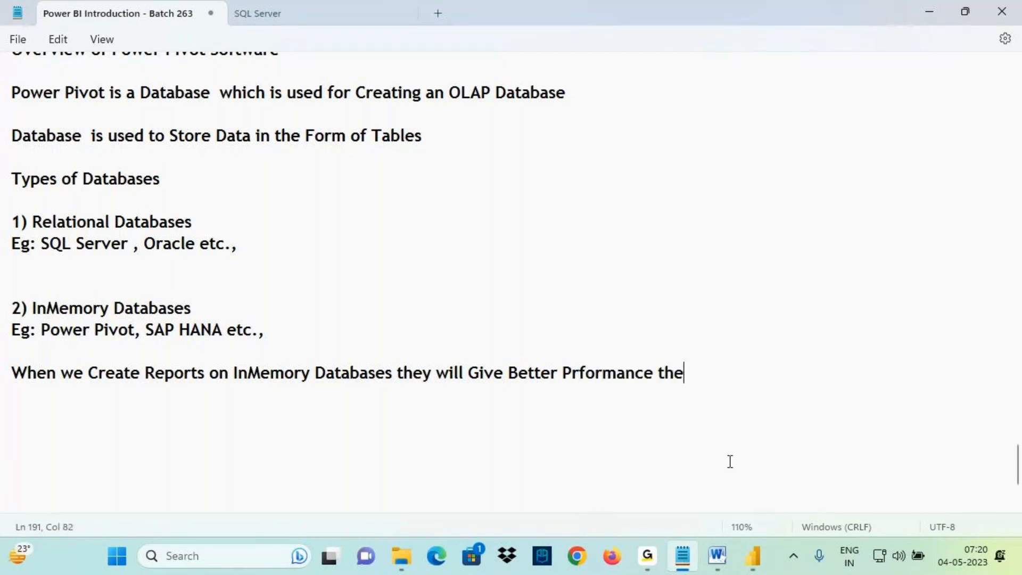
pyautogui.write('n')
pyautogui.moveTo(32, 222); pyautogui.dragTo(192, 224)
pyautogui.hotkey('ctrl', 'c')
pyautogui.click(730, 373)
pyautogui.hotkey('ctrl', 'v')
# Underline in red "Reports on", "InMemory Databases", "Give Better Prformance" and "Relational Databases" in the new sentence
pyautogui.hotkey('ctrl', '2')
pyautogui.moveTo(164, 387); pyautogui.dragTo(223, 381)
pyautogui.moveTo(283, 386); pyautogui.dragTo(386, 385)
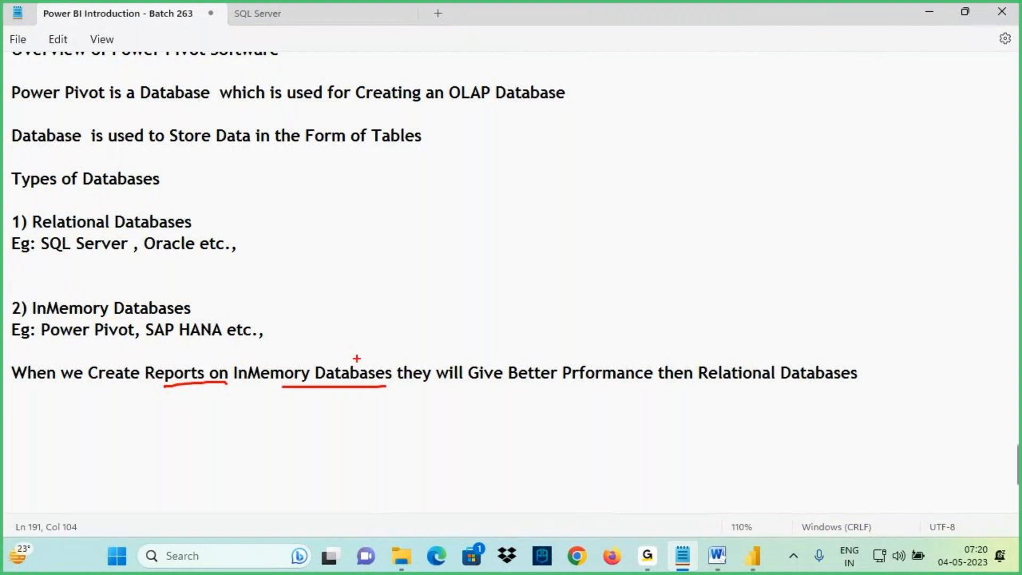
pyautogui.moveTo(466, 381)
pyautogui.mouseDown()
pyautogui.moveTo(636, 391)
pyautogui.moveTo(595, 393)
pyautogui.mouseUp()
pyautogui.moveTo(710, 382); pyautogui.dragTo(798, 374)
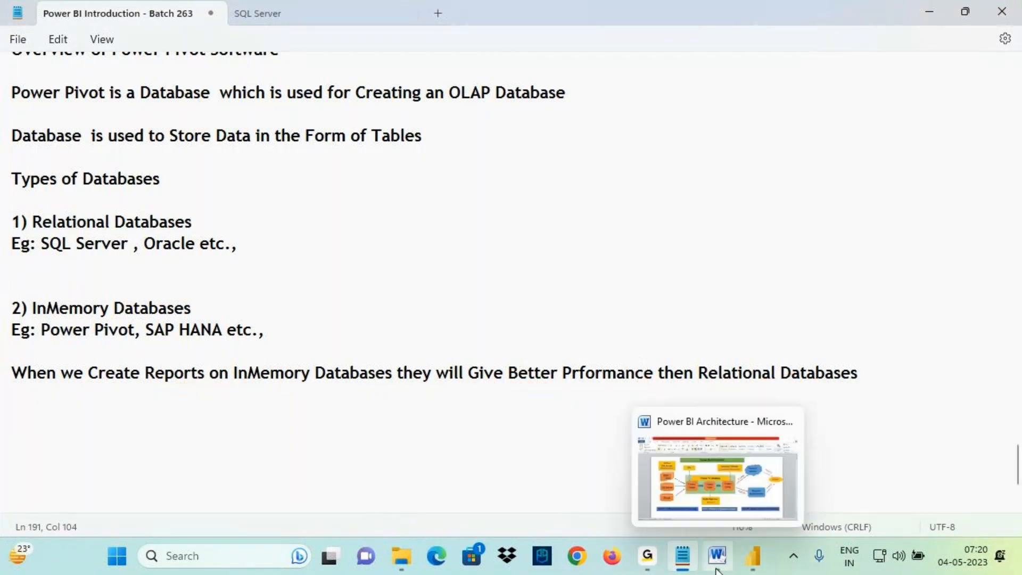
# Switch to the Power BI Architecture diagram in Word and draw a red box around SQL Server with three small boxes inside
pyautogui.click(716, 463)
pyautogui.hotkey('ctrl', '2')
pyautogui.moveTo(178, 300)
pyautogui.mouseDown()
pyautogui.moveTo(195, 317)
pyautogui.moveTo(183, 339)
pyautogui.mouseUp()
pyautogui.moveTo(198, 328); pyautogui.dragTo(218, 342)
pyautogui.moveTo(155, 295); pyautogui.dragTo(230, 353)
# Draw an arrow from SQL Server to a handwritten, circled "Reports", and another arrow leading up from it
pyautogui.moveTo(70, 269); pyautogui.dragTo(148, 305)
pyautogui.moveTo(39, 201); pyautogui.dragTo(32, 266)
pyautogui.moveTo(22, 209)
pyautogui.mouseDown()
pyautogui.moveTo(71, 228)
pyautogui.moveTo(102, 156)
pyautogui.mouseUp()
pyautogui.moveTo(93, 198)
pyautogui.mouseDown()
pyautogui.moveTo(118, 144)
pyautogui.moveTo(176, 88)
pyautogui.moveTo(190, 102)
pyautogui.mouseUp()
# Sketch user figures at the end of the Reports arrow and handwrite an underlined "60 sec" above the circle
pyautogui.moveTo(214, 63)
pyautogui.mouseDown()
pyautogui.moveTo(221, 114)
pyautogui.moveTo(189, 122)
pyautogui.mouseUp()
pyautogui.moveTo(225, 97)
pyautogui.mouseDown()
pyautogui.moveTo(242, 105)
pyautogui.moveTo(255, 90)
pyautogui.mouseUp()
pyautogui.moveTo(250, 51)
pyautogui.mouseDown()
pyautogui.moveTo(256, 76)
pyautogui.moveTo(251, 53)
pyautogui.mouseUp()
pyautogui.moveTo(259, 103); pyautogui.dragTo(276, 112)
pyautogui.moveTo(271, 89); pyautogui.dragTo(253, 122)
pyautogui.moveTo(32, 264)
pyautogui.mouseDown()
pyautogui.moveTo(71, 151)
pyautogui.moveTo(44, 234)
pyautogui.mouseUp()
pyautogui.moveTo(42, 98)
pyautogui.mouseDown()
pyautogui.moveTo(33, 121)
pyautogui.moveTo(63, 99)
pyautogui.mouseUp()
pyautogui.moveTo(99, 74)
pyautogui.mouseDown()
pyautogui.moveTo(80, 110)
pyautogui.moveTo(114, 76)
pyautogui.moveTo(118, 92)
pyautogui.moveTo(130, 78)
pyautogui.mouseUp()
pyautogui.moveTo(51, 138); pyautogui.dragTo(147, 100)
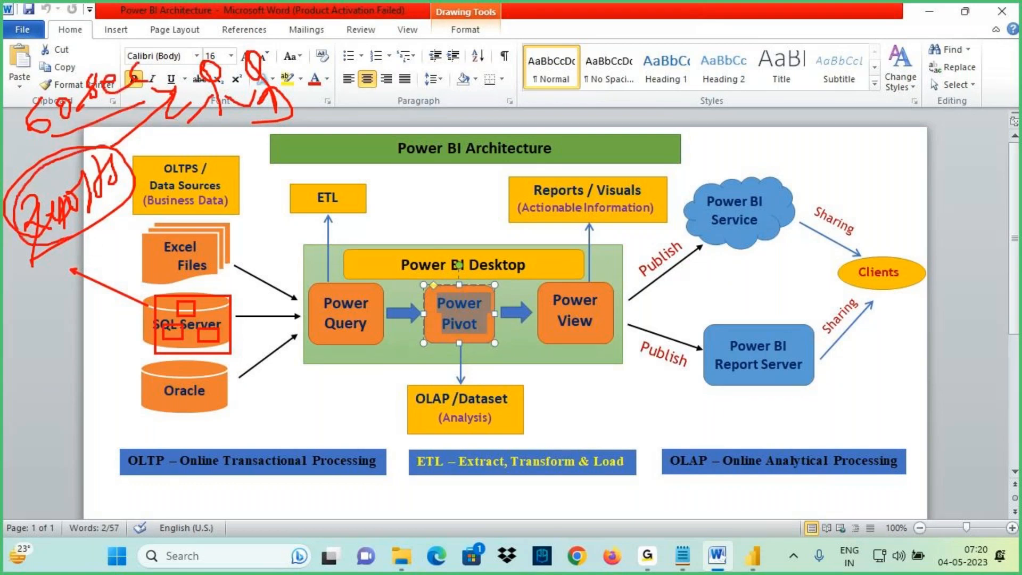
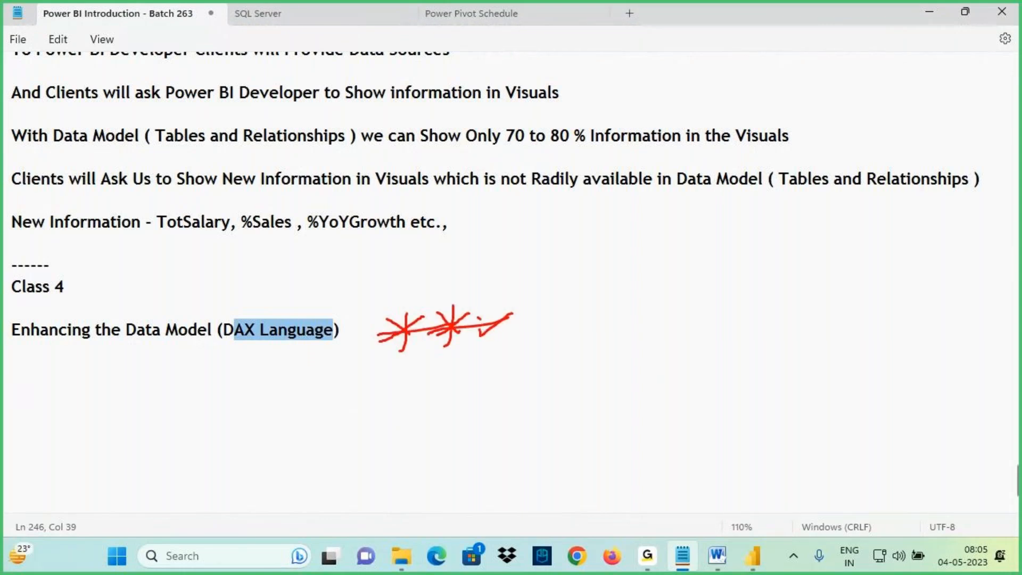
# Clear the red marks in the notes and add the line "New Meeting Link" plus a blank line above Class 4
pyautogui.press('Escape')
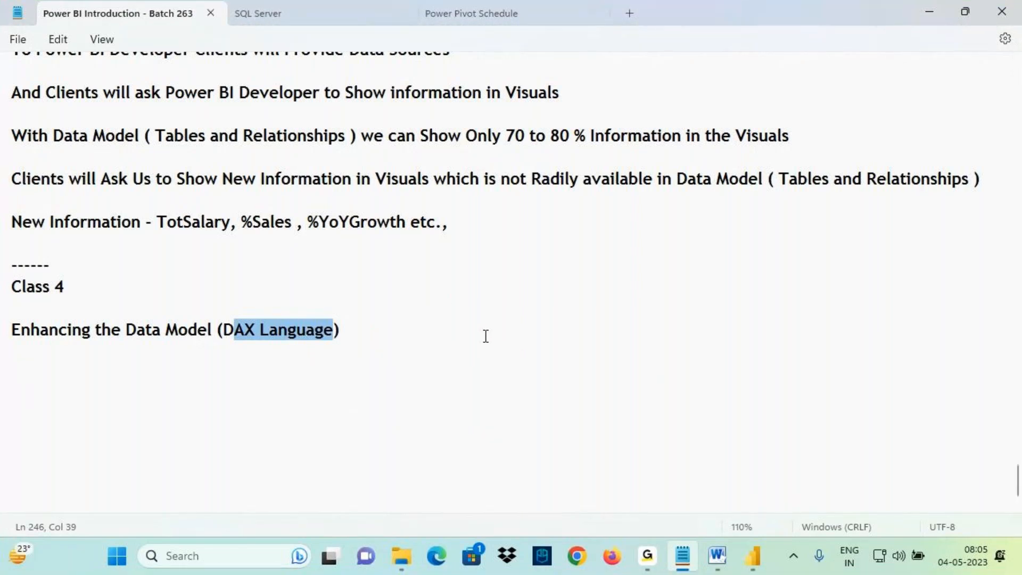
pyautogui.click(648, 556)
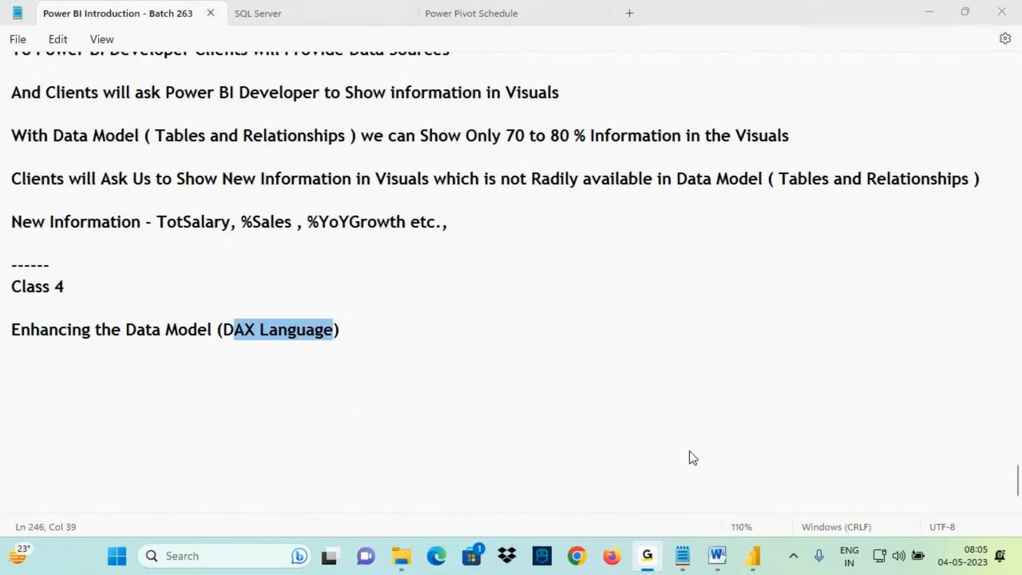
pyautogui.click(683, 557)
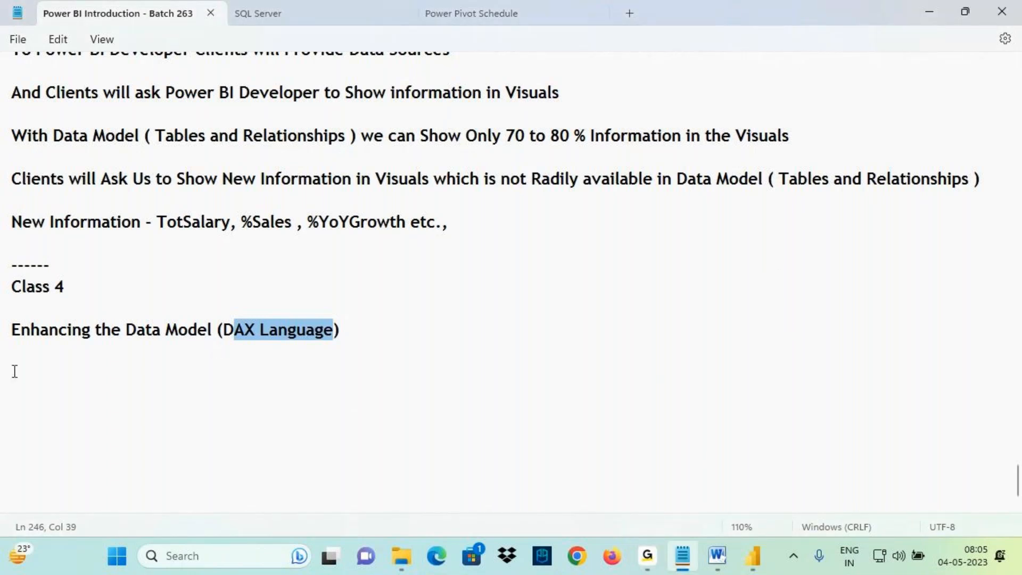
pyautogui.click(73, 271)
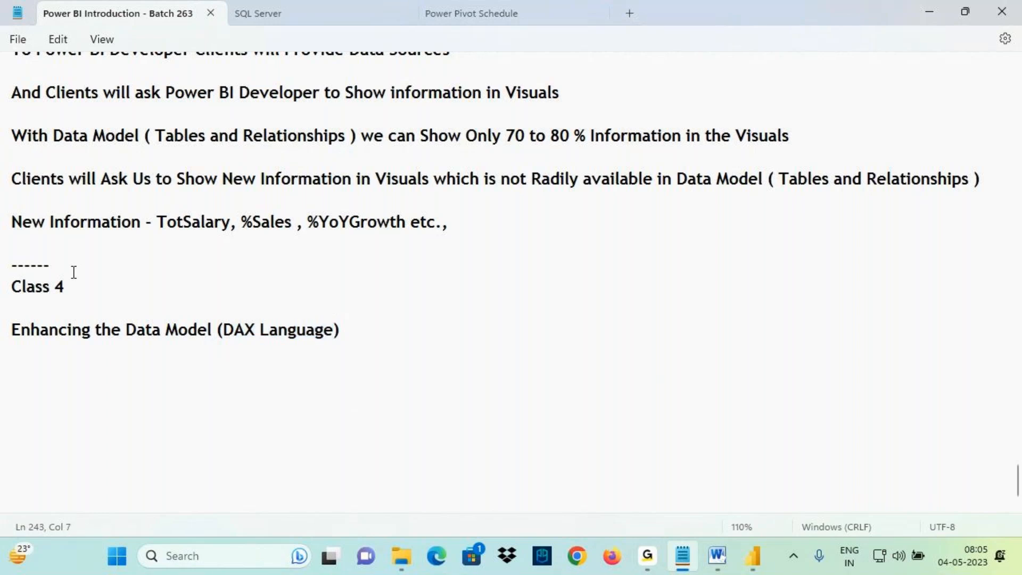
pyautogui.press('Return')
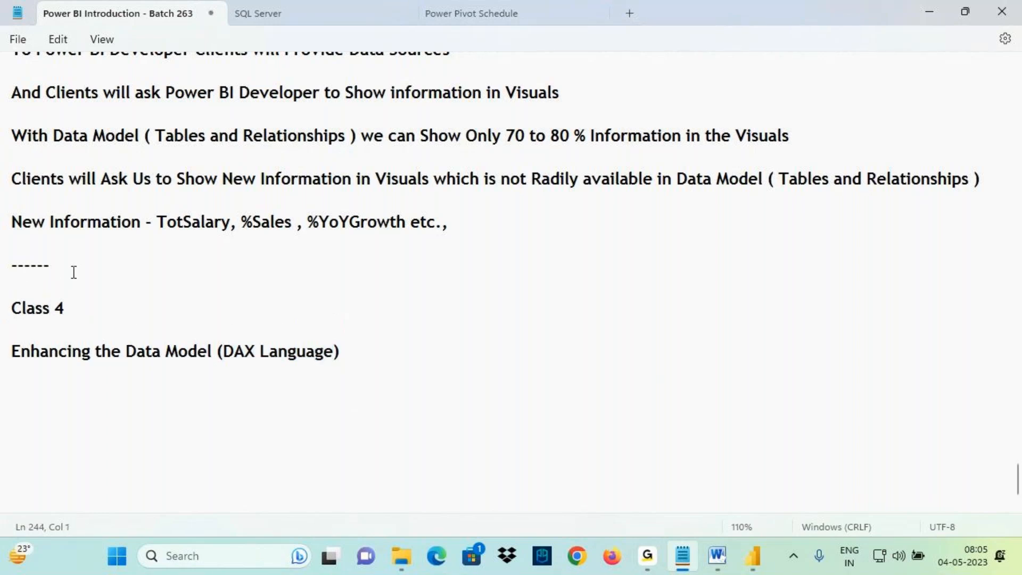
pyautogui.write('New Meeting ')
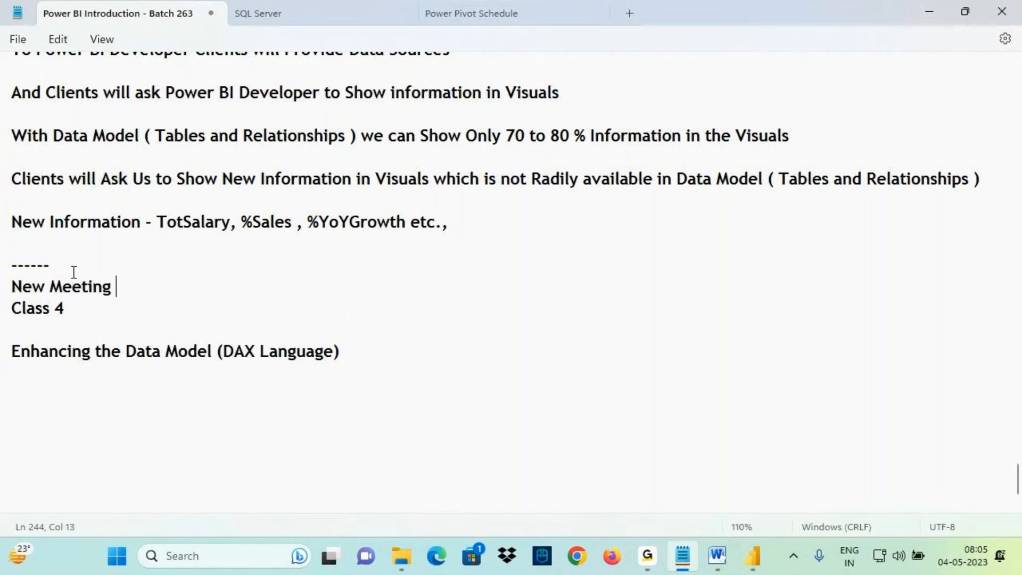
pyautogui.write('Link')
pyautogui.press('Return')
# Highlight the "New Meeting Link" line in the notes and switch to the meeting application
pyautogui.moveTo(24, 288); pyautogui.dragTo(157, 288)
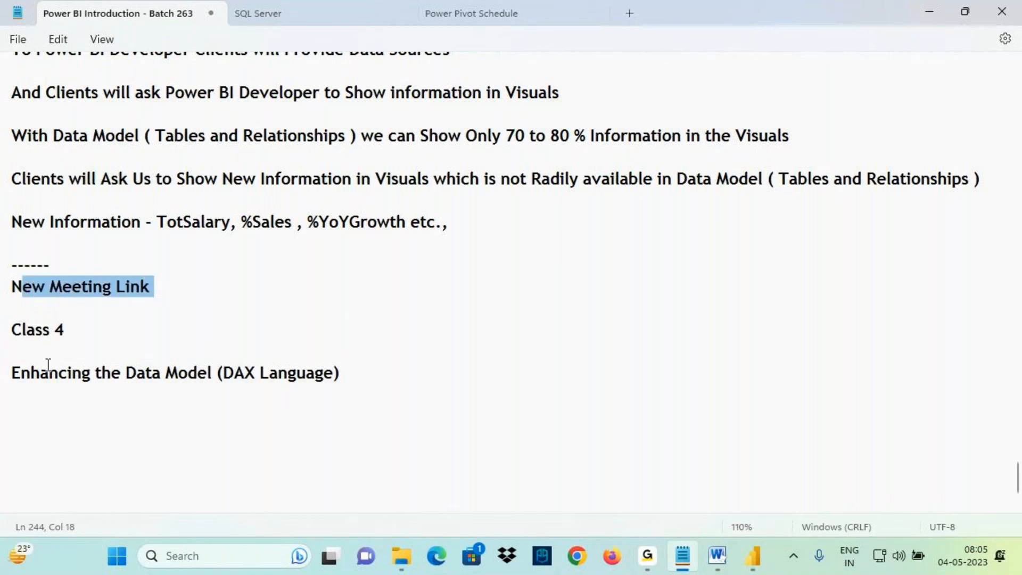
pyautogui.click(35, 303)
pyautogui.click(82, 287)
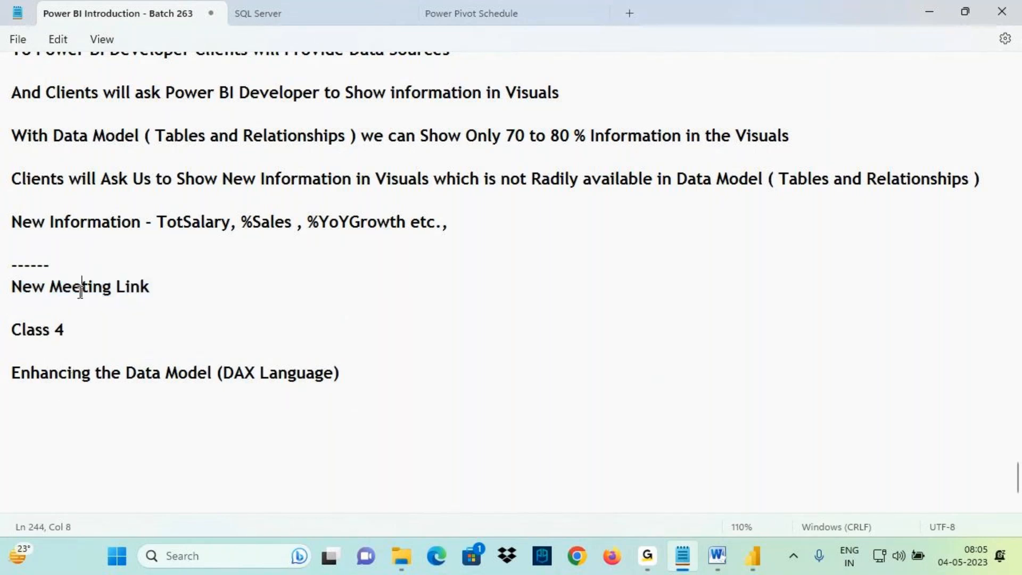
pyautogui.moveTo(81, 290); pyautogui.dragTo(157, 288)
pyautogui.click(649, 554)
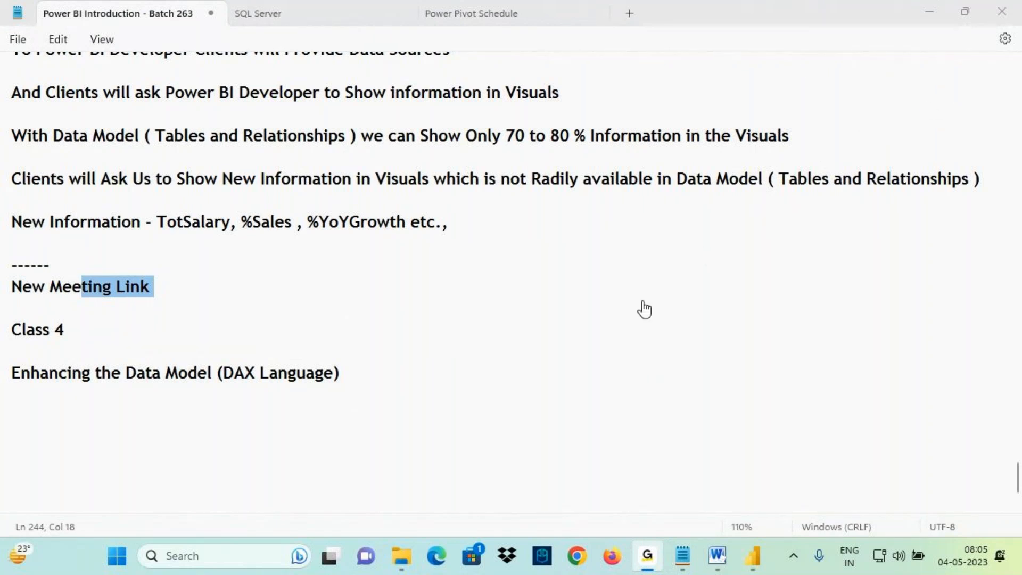
# Switch to Google Chrome, go to gmail.com and show the sent mail
pyautogui.click(577, 556)
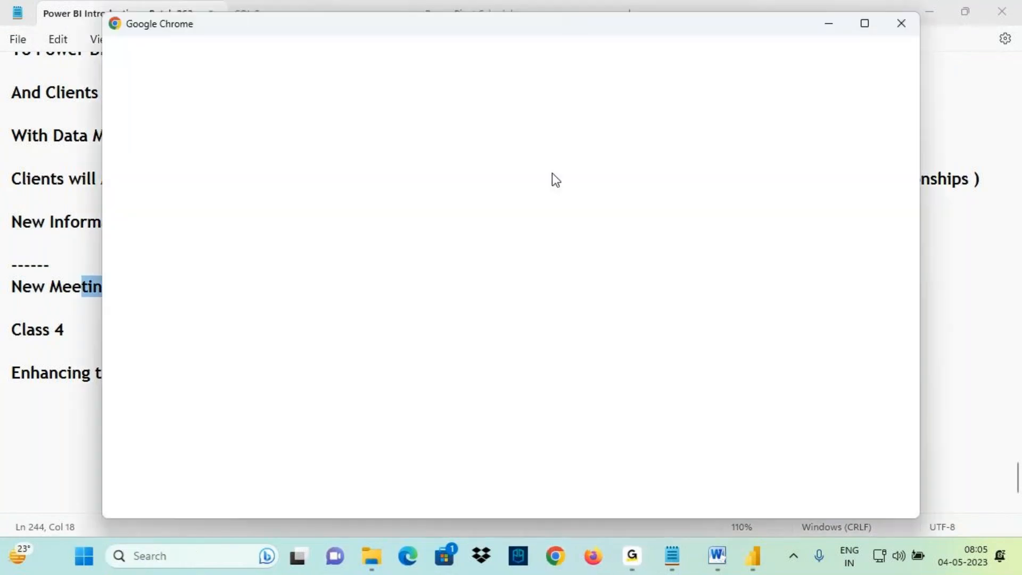
pyautogui.click(480, 298)
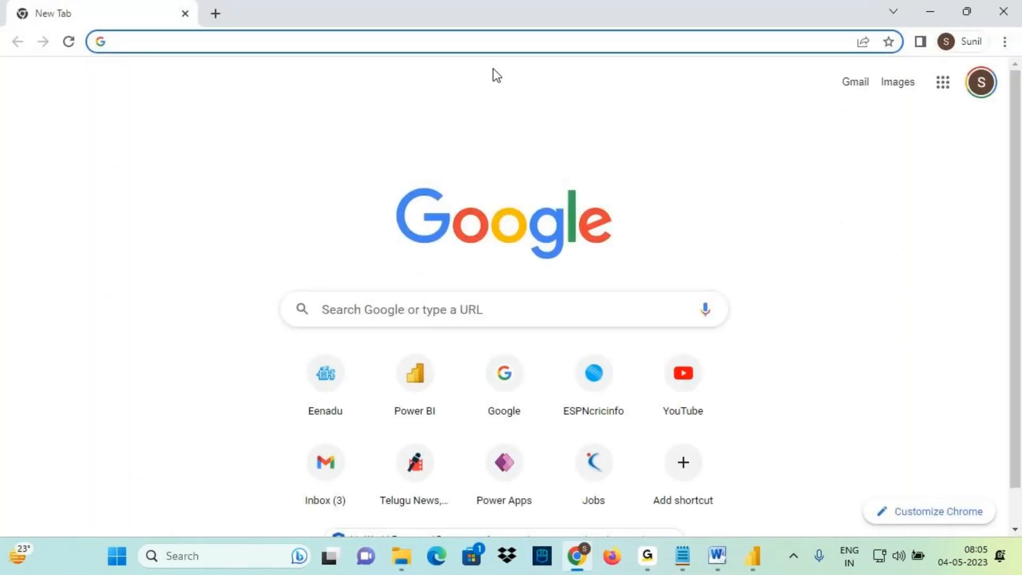
pyautogui.write('gmail.com')
pyautogui.press('Return')
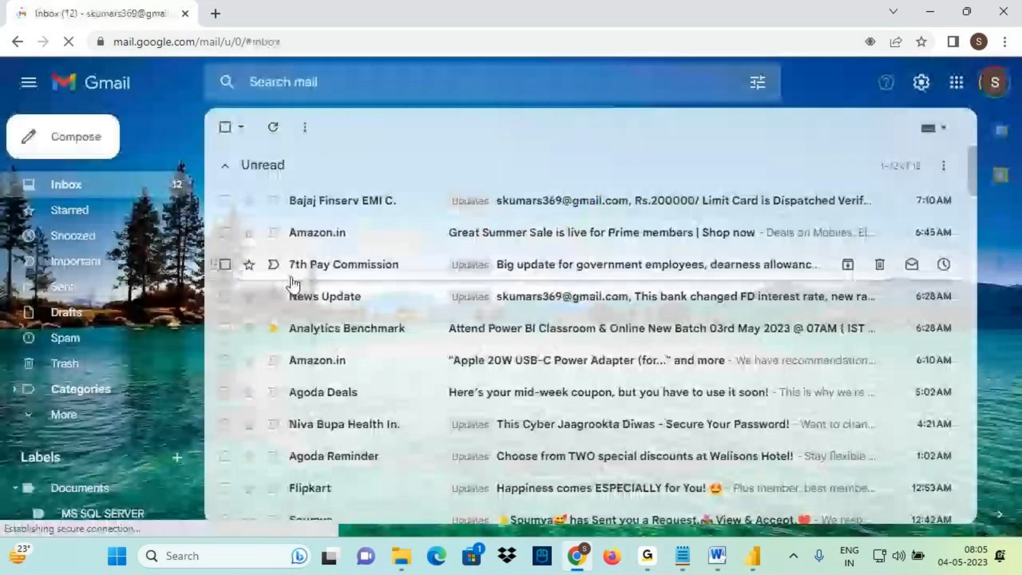
pyautogui.click(92, 298)
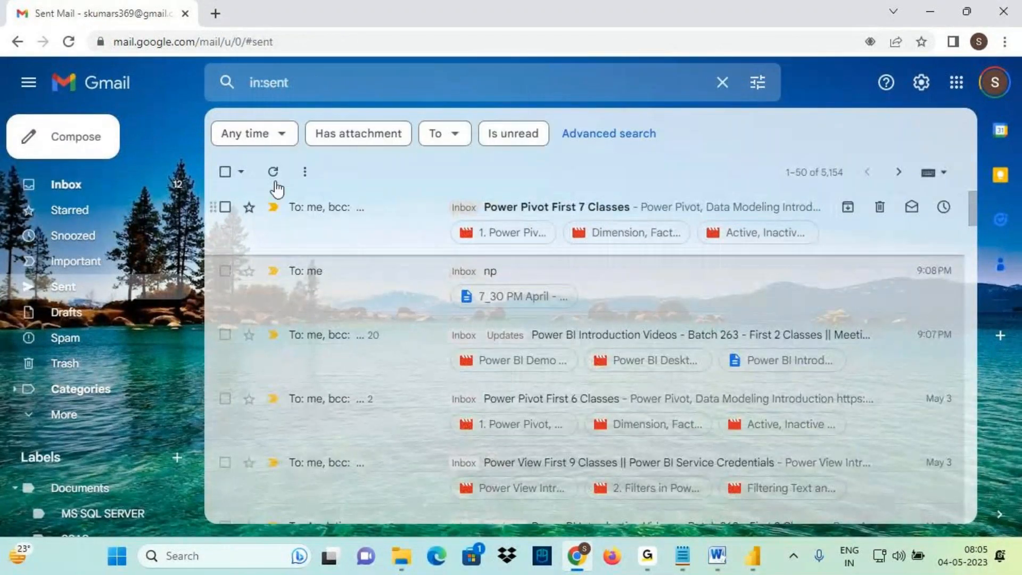
# Search the sent mail for "source" and open the first message of "Power BI Source Files and Materials - Batch 262"
pyautogui.click(347, 82)
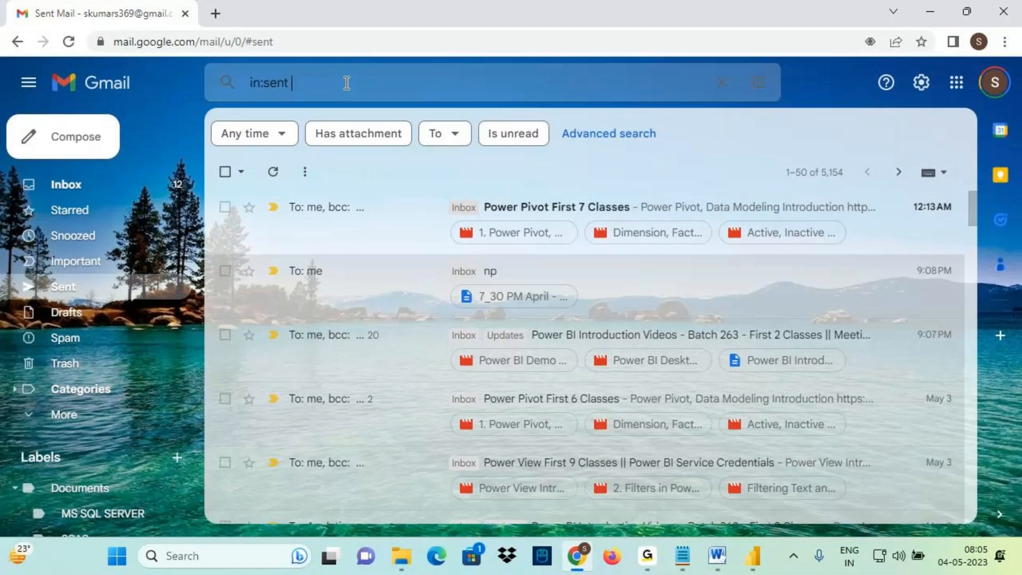
pyautogui.write('source')
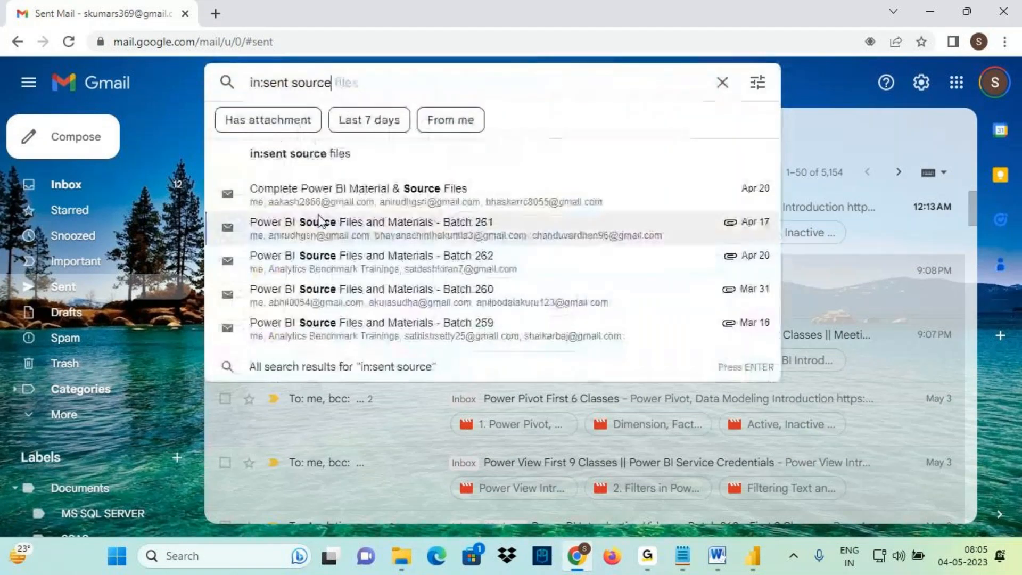
pyautogui.click(374, 234)
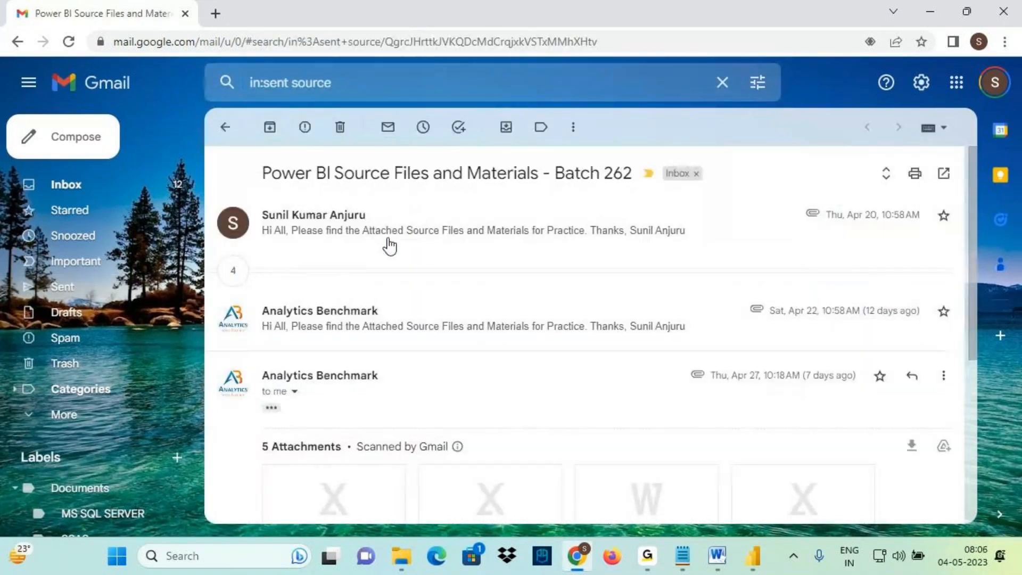
pyautogui.click(389, 246)
pyautogui.scroll(-3, 429, 244)
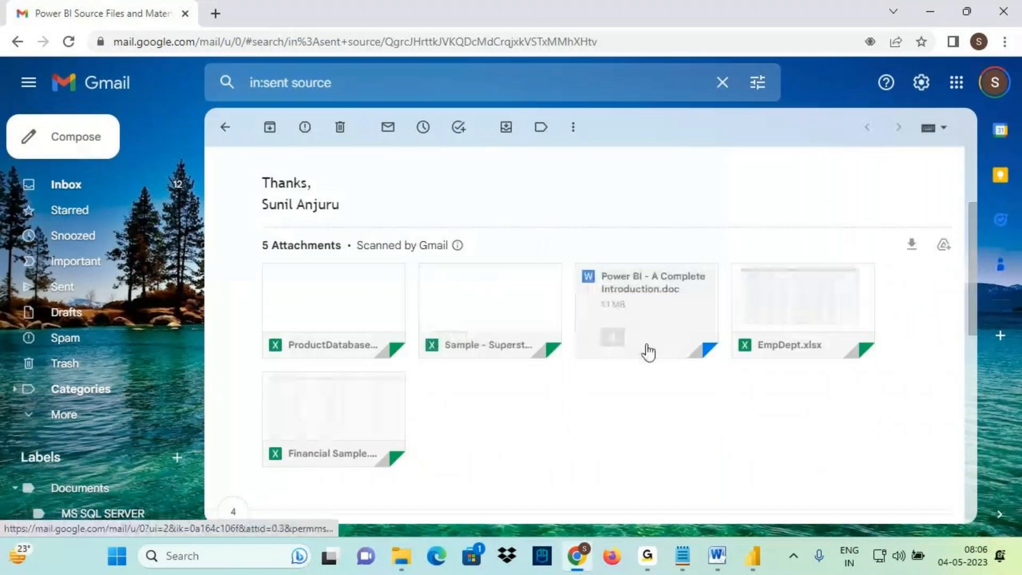
# Circle all the message's attachments in red, and clear the mark
pyautogui.hotkey('ctrl', '2')
pyautogui.moveTo(840, 268)
pyautogui.mouseDown()
pyautogui.moveTo(335, 283)
pyautogui.moveTo(741, 497)
pyautogui.moveTo(678, 247)
pyautogui.mouseUp()
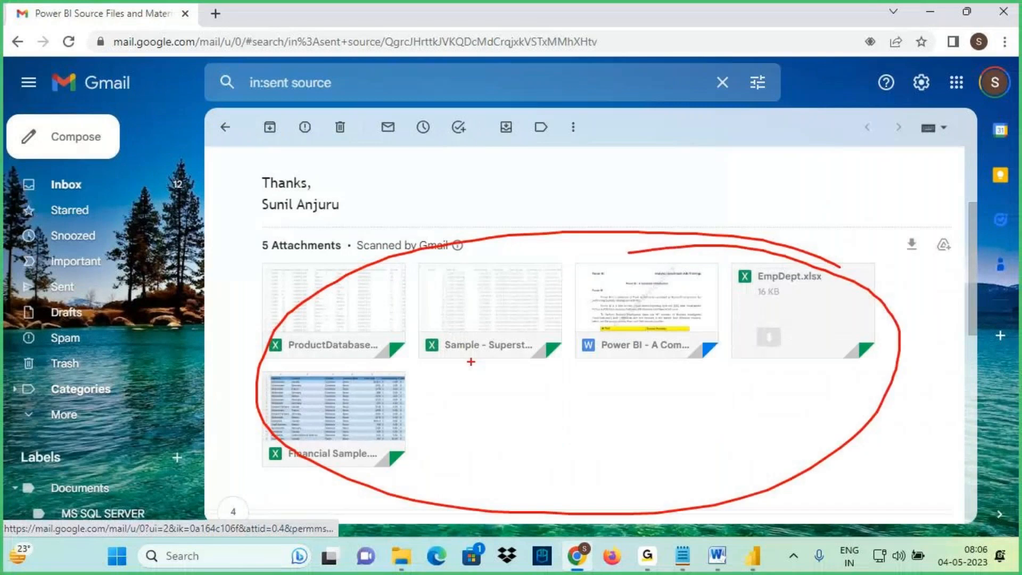
pyautogui.press('Escape')
# Underline and circle the Sample - Superstore.xlsx attachment, circle its download option with a downward arrow, and clear the marks
pyautogui.moveTo(473, 350)
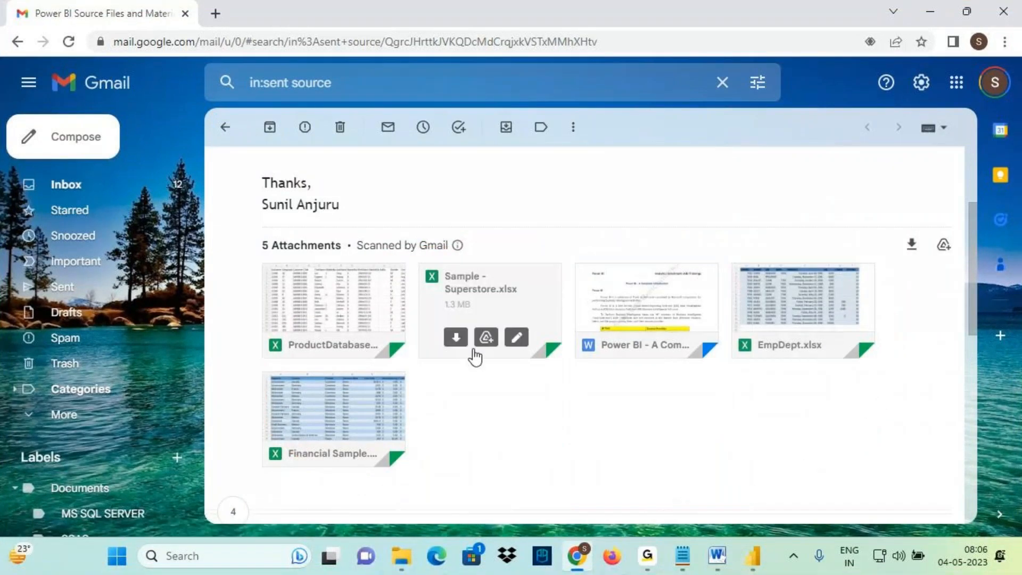
pyautogui.hotkey('ctrl', '2')
pyautogui.moveTo(438, 286); pyautogui.dragTo(512, 286)
pyautogui.moveTo(451, 303); pyautogui.dragTo(507, 302)
pyautogui.moveTo(512, 261)
pyautogui.mouseDown()
pyautogui.moveTo(430, 286)
pyautogui.moveTo(510, 259)
pyautogui.moveTo(479, 279)
pyautogui.mouseUp()
pyautogui.moveTo(462, 323)
pyautogui.mouseDown()
pyautogui.moveTo(436, 331)
pyautogui.moveTo(457, 359)
pyautogui.moveTo(455, 420)
pyautogui.mouseUp()
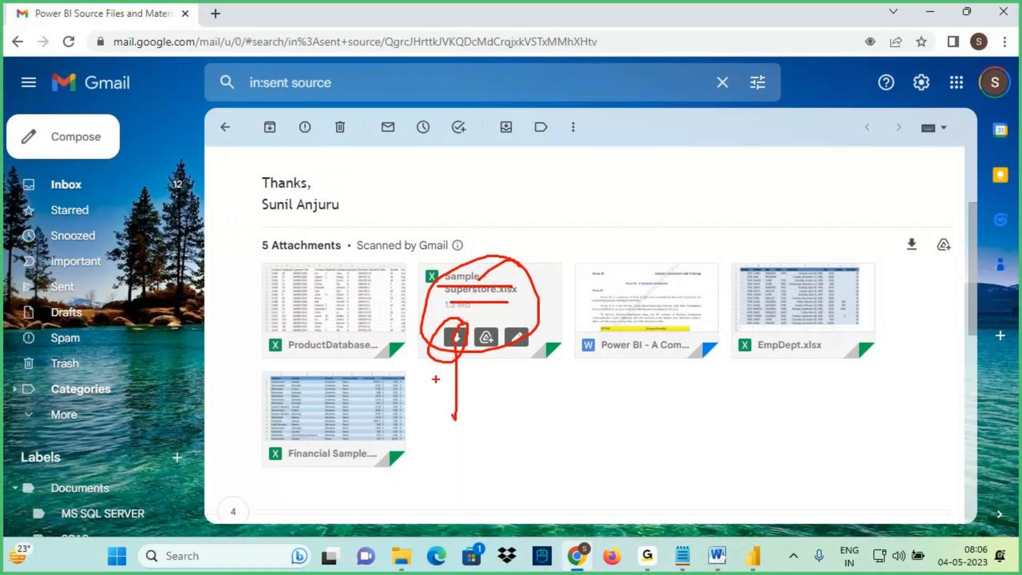
pyautogui.moveTo(436, 380); pyautogui.dragTo(455, 413)
pyautogui.moveTo(482, 404); pyautogui.dragTo(437, 444)
pyautogui.press('Escape')
# Underline and circle the EmpDept.xlsx attachment name in red, and clear the marks
pyautogui.moveTo(796, 323)
pyautogui.hotkey('ctrl', '2')
pyautogui.moveTo(754, 284)
pyautogui.mouseDown()
pyautogui.moveTo(806, 284)
pyautogui.moveTo(735, 266)
pyautogui.moveTo(762, 290)
pyautogui.mouseUp()
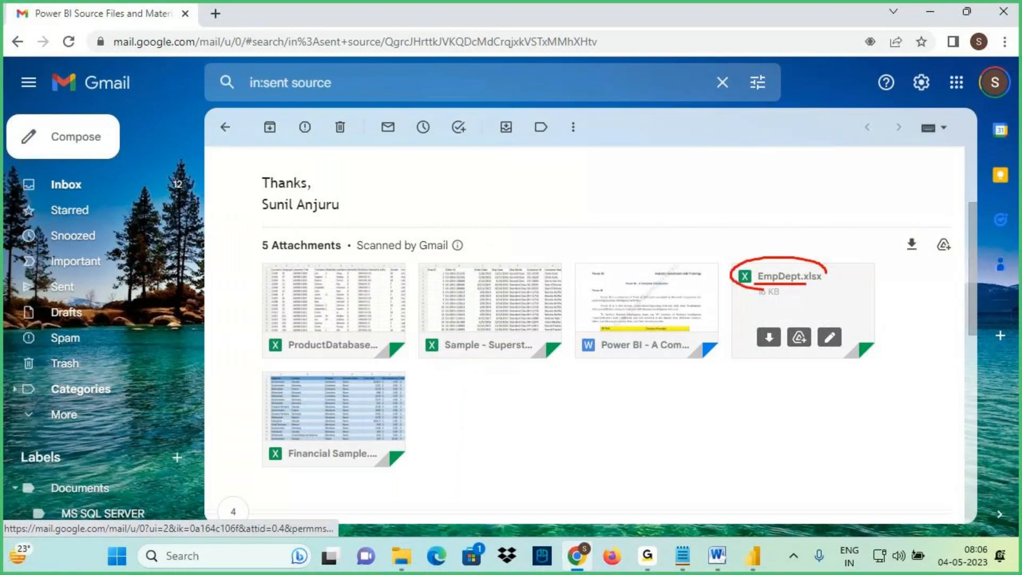
pyautogui.press('Escape')
# Switch to the architecture diagram in Word, circle Excel Files and SQL Server in red, and draw an arrow to Power Query
pyautogui.moveTo(717, 555)
pyautogui.click(634, 472)
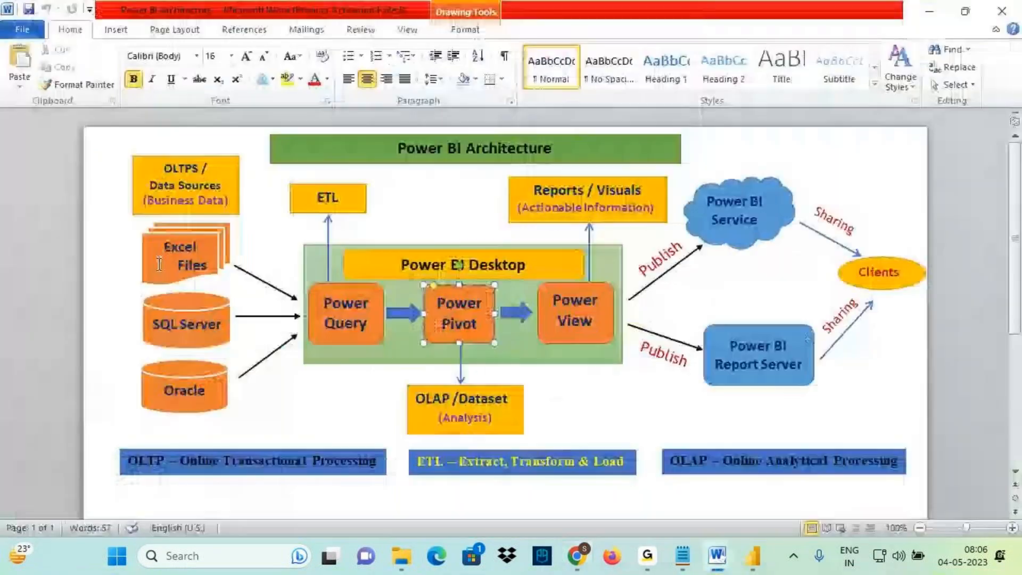
pyautogui.moveTo(216, 242)
pyautogui.mouseDown()
pyautogui.moveTo(231, 264)
pyautogui.moveTo(310, 303)
pyautogui.moveTo(271, 322)
pyautogui.mouseUp()
pyautogui.moveTo(212, 304)
pyautogui.mouseDown()
pyautogui.moveTo(148, 312)
pyautogui.moveTo(233, 337)
pyautogui.moveTo(216, 299)
pyautogui.mouseUp()
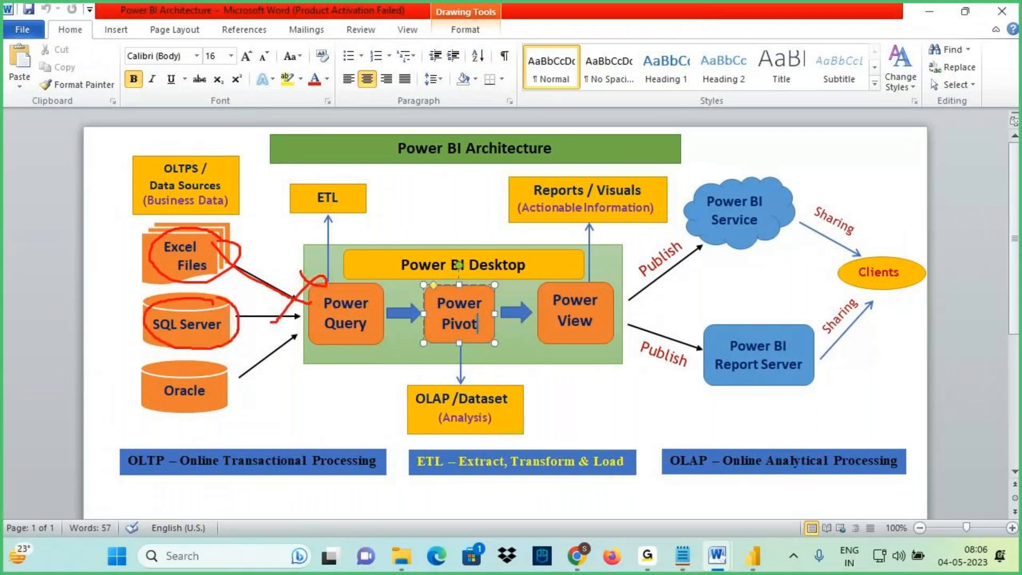
# Mark SQL Server with an arrow, draw an arrow from it to Power Query, and clear the red marks
pyautogui.moveTo(70, 265)
pyautogui.mouseDown()
pyautogui.moveTo(145, 327)
pyautogui.moveTo(125, 355)
pyautogui.mouseUp()
pyautogui.moveTo(164, 336); pyautogui.dragTo(326, 315)
pyautogui.moveTo(322, 318); pyautogui.dragTo(290, 340)
pyautogui.press('Escape')
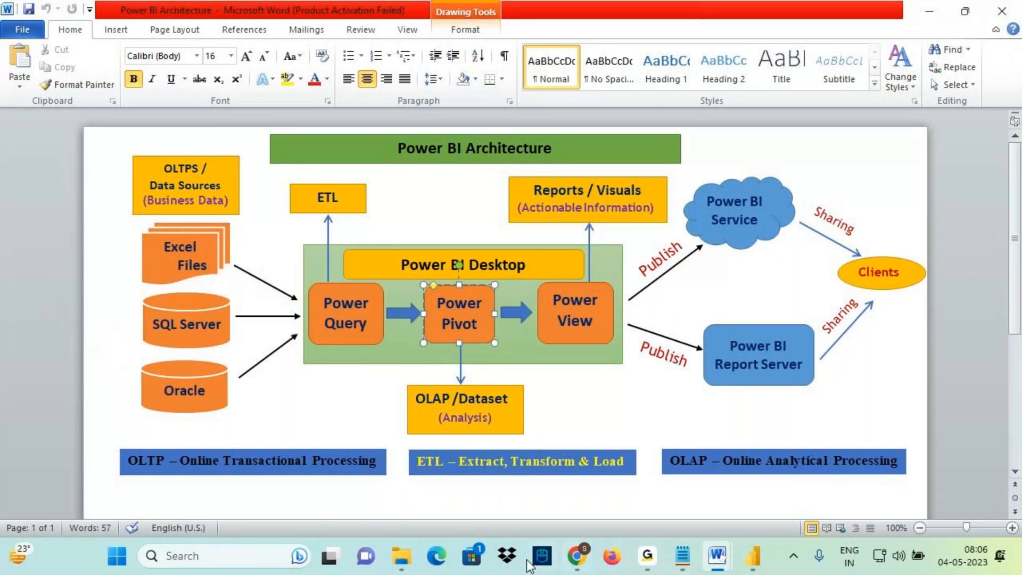
# Switch to the Notepad notes and add "2 Mails" and "1. Excel Source Files" below the DAX Language line
pyautogui.hotkey('alt', 'Tab')
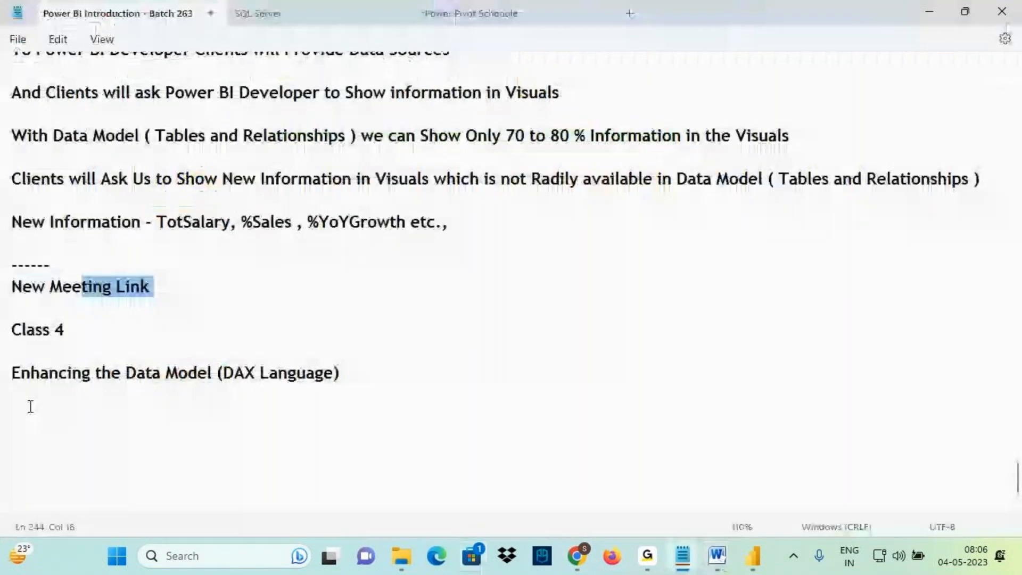
pyautogui.click(30, 406)
pyautogui.write('2 Mails')
pyautogui.press('Return')
pyautogui.press('Return')
pyautogui.write('1. Source ')
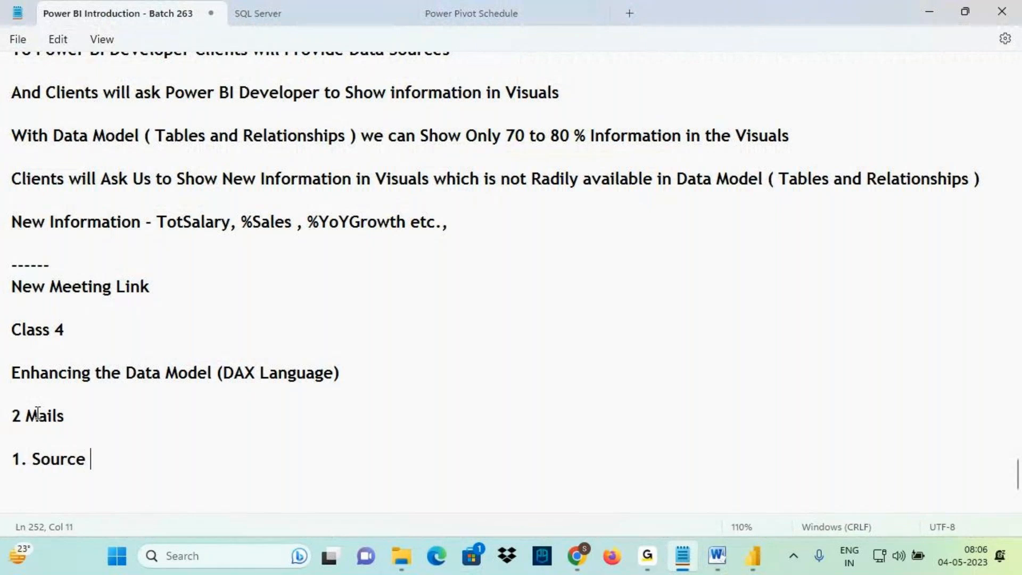
pyautogui.write('Files')
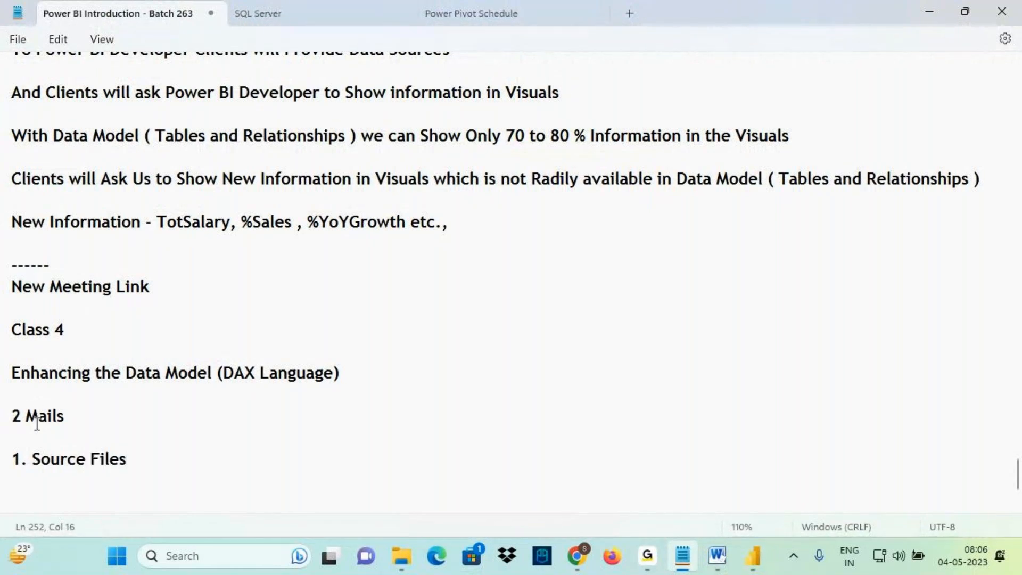
pyautogui.click(32, 459)
pyautogui.write('Excel')
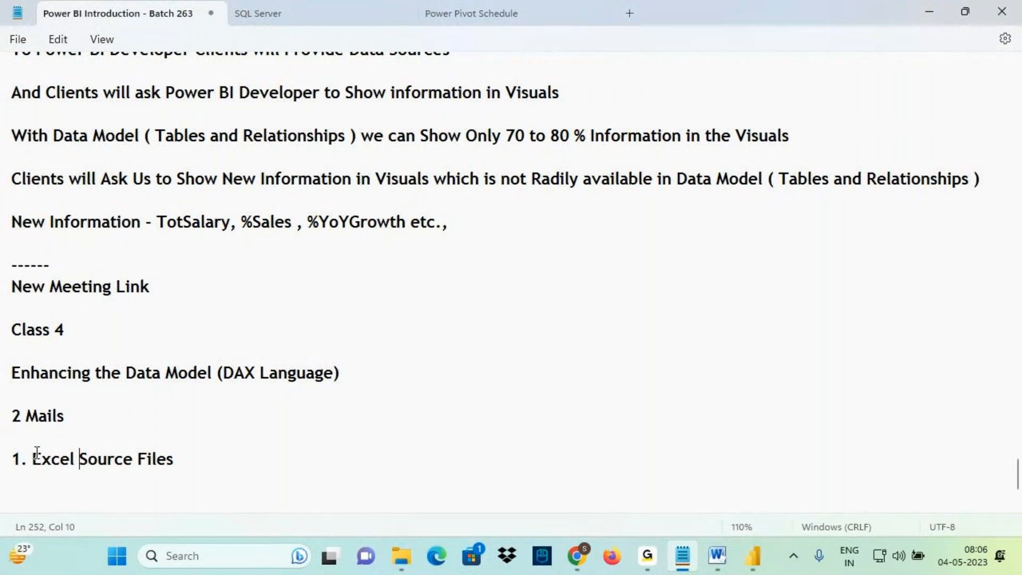
# Add "2. SQL Server" as the second item in the mails list
pyautogui.click(196, 450)
pyautogui.press('Return')
pyautogui.write('2.')
pyautogui.scroll(-2, 191, 410)
pyautogui.write('SQL Server')
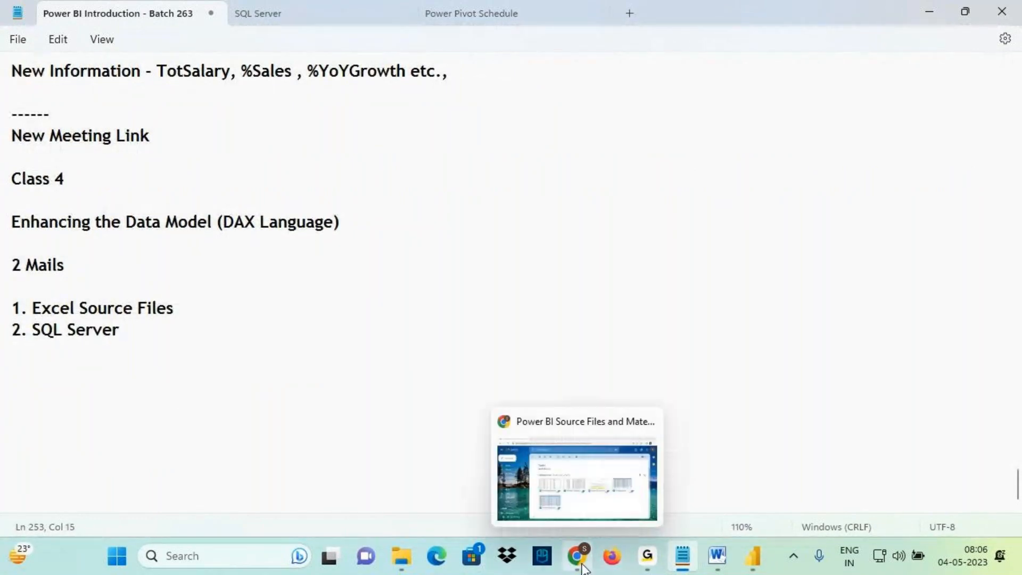
# Switch to Gmail, search the sent mail for "sql server", and open the Batch 262 SQL Server installation message
pyautogui.click(584, 568)
pyautogui.click(69, 287)
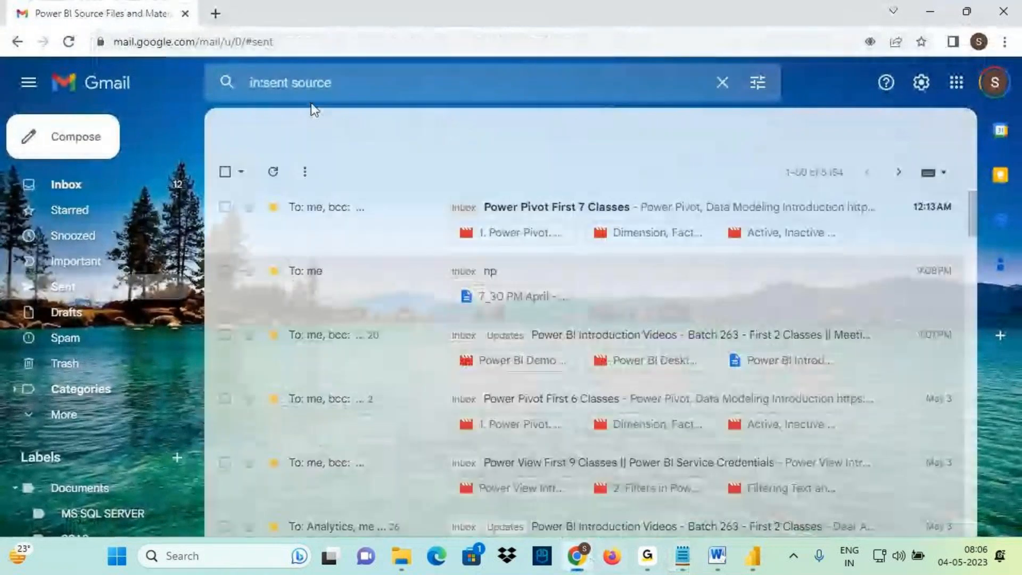
pyautogui.click(350, 84)
pyautogui.write('sql')
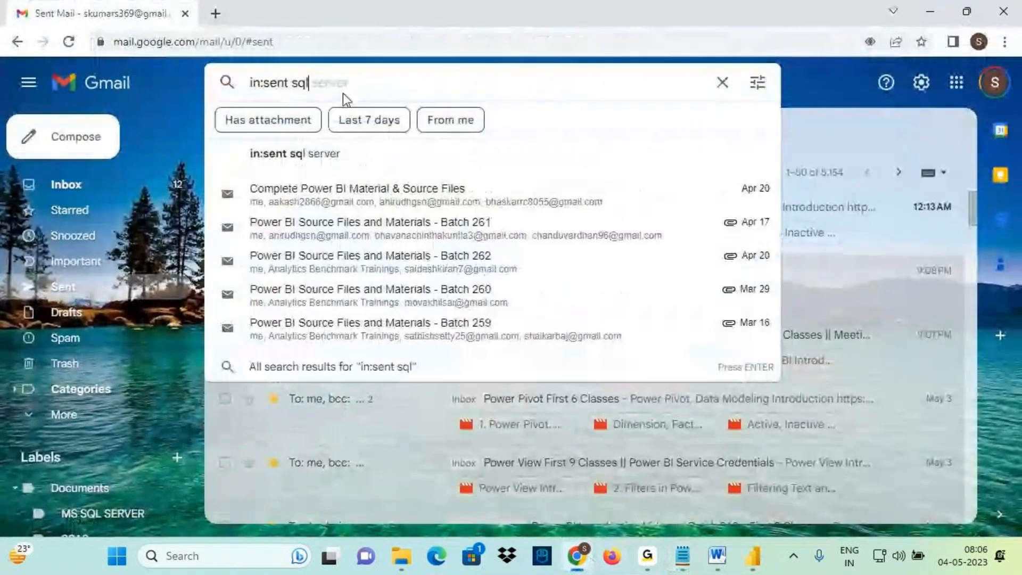
pyautogui.write(' server')
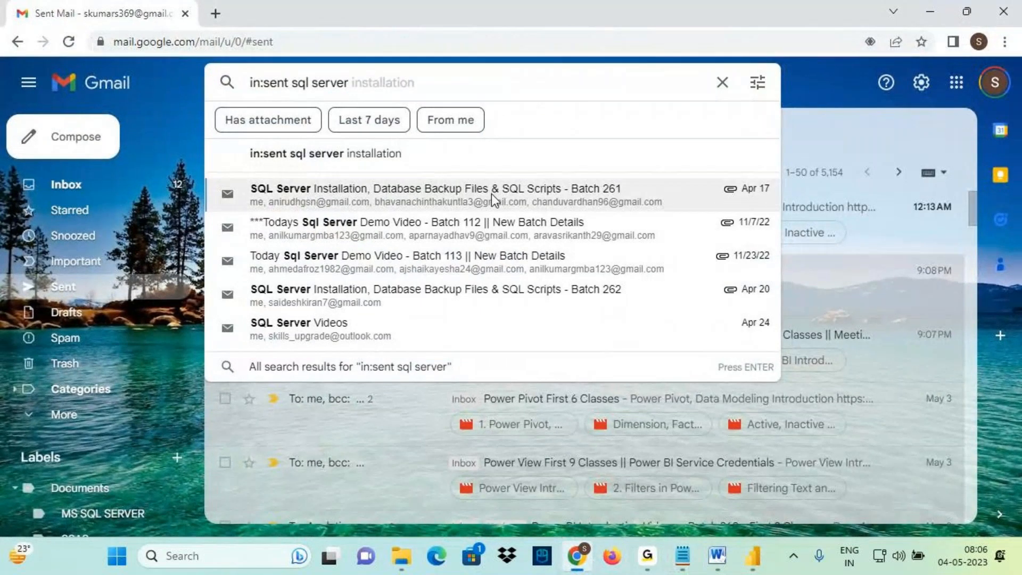
pyautogui.press('Return')
pyautogui.click(430, 253)
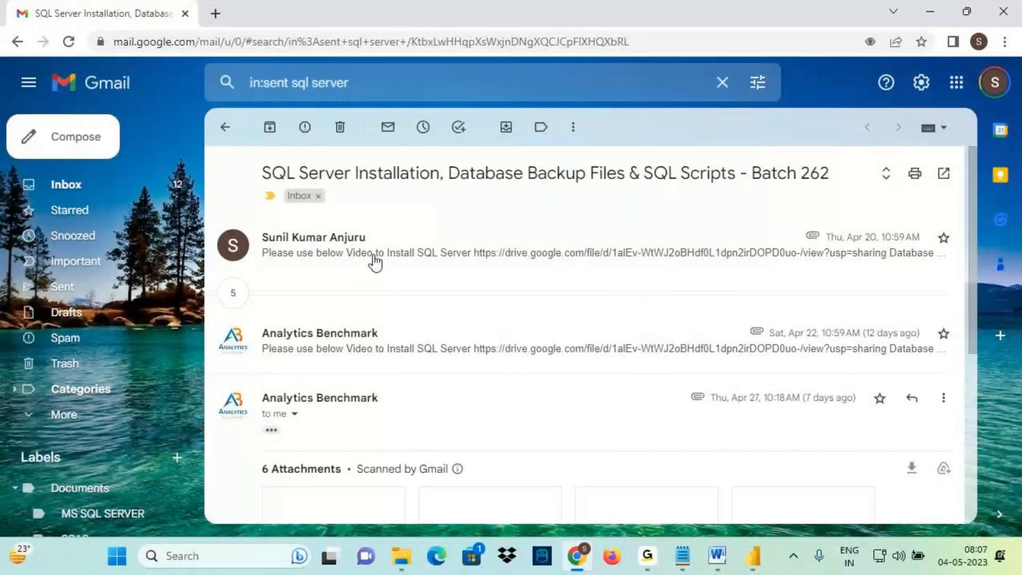
# Circle and underline the Sql Server Installation.mp4 attachment in red, and clear the marks
pyautogui.scroll(-6, 419, 258)
pyautogui.moveTo(675, 327)
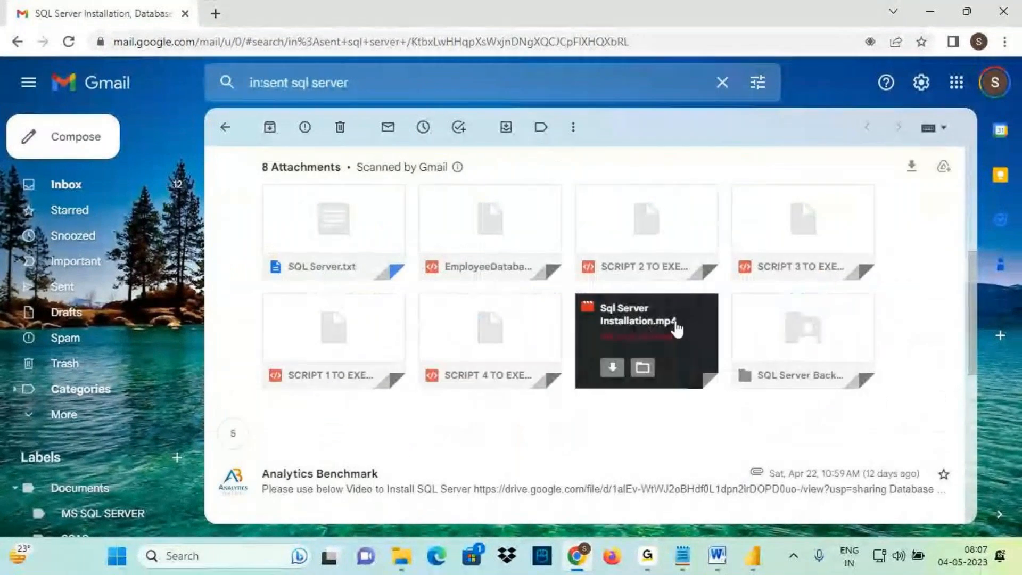
pyautogui.moveTo(661, 289)
pyautogui.mouseDown()
pyautogui.moveTo(637, 290)
pyautogui.moveTo(650, 314)
pyautogui.mouseUp()
pyautogui.moveTo(669, 329); pyautogui.dragTo(602, 331)
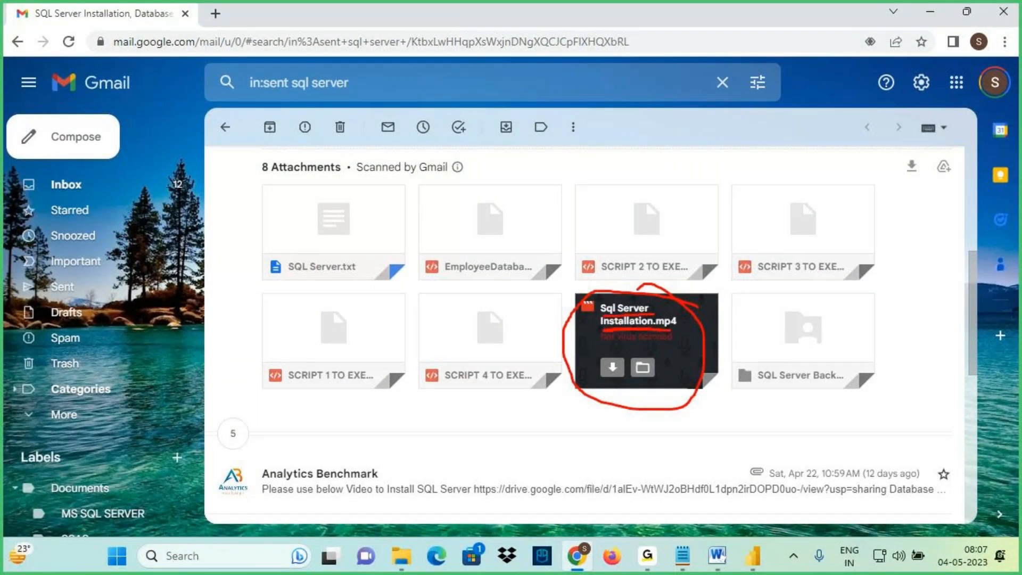
pyautogui.press('Escape')
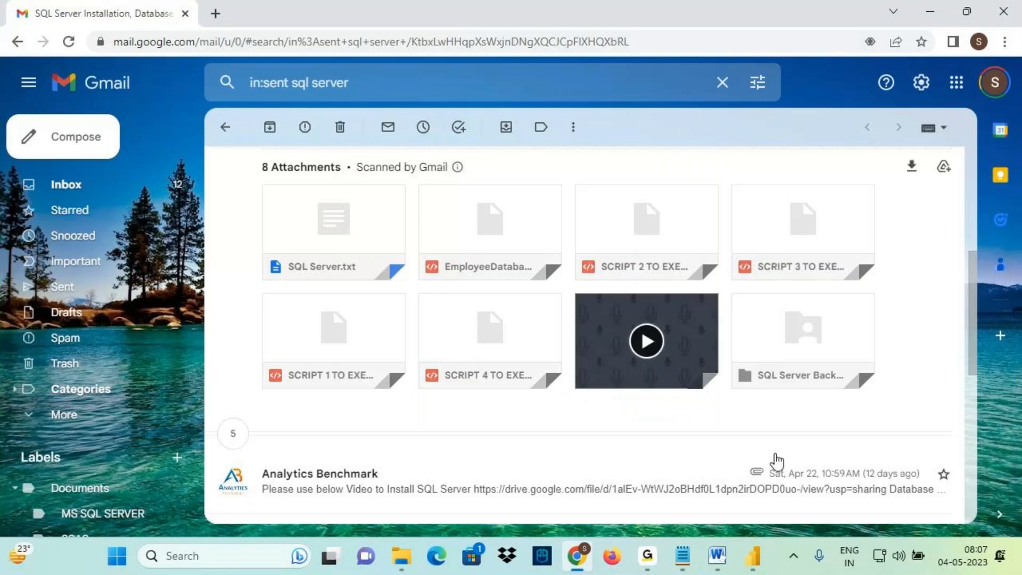
# Switch to the architecture diagram in Word, circle Power BI Desktop in red, and draw an arrow to a handwritten "Laptop" note
pyautogui.click(717, 555)
pyautogui.moveTo(455, 245)
pyautogui.mouseDown()
pyautogui.moveTo(514, 284)
pyautogui.moveTo(452, 246)
pyautogui.mouseUp()
pyautogui.moveTo(569, 65)
pyautogui.mouseDown()
pyautogui.moveTo(600, 101)
pyautogui.moveTo(614, 85)
pyautogui.moveTo(645, 80)
pyautogui.moveTo(656, 93)
pyautogui.moveTo(635, 120)
pyautogui.mouseUp()
pyautogui.moveTo(410, 246)
pyautogui.mouseDown()
pyautogui.moveTo(524, 267)
pyautogui.moveTo(466, 240)
pyautogui.moveTo(452, 166)
pyautogui.moveTo(563, 94)
pyautogui.mouseUp()
pyautogui.moveTo(527, 113)
pyautogui.mouseDown()
pyautogui.moveTo(564, 95)
pyautogui.moveTo(655, 104)
pyautogui.mouseUp()
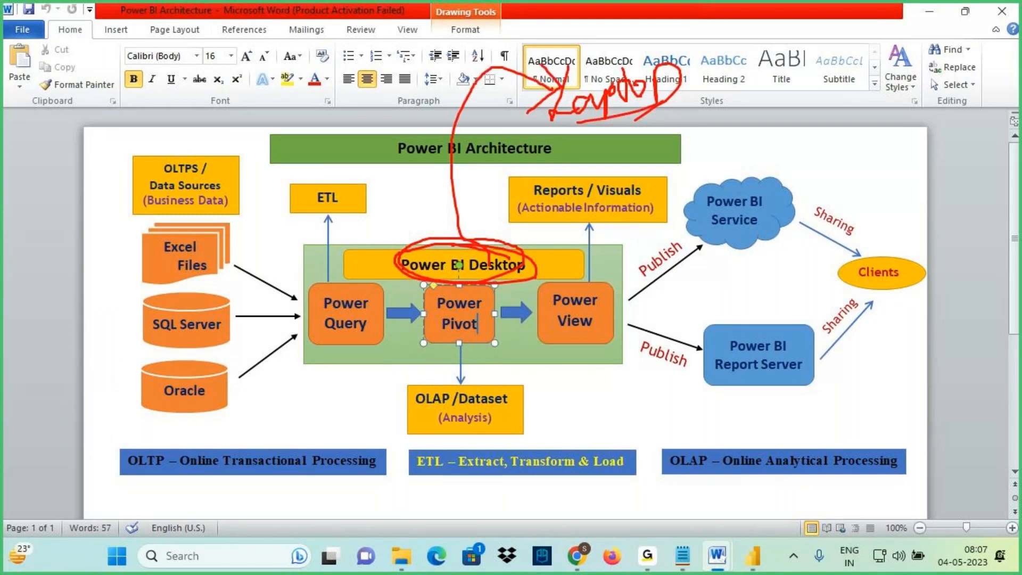
# Retrace the Power BI Desktop circle and its arrow to Laptop, and circle the Laptop note with another arrow pointing to it
pyautogui.moveTo(410, 285); pyautogui.dragTo(499, 273)
pyautogui.moveTo(607, 59)
pyautogui.mouseDown()
pyautogui.moveTo(586, 59)
pyautogui.moveTo(556, 95)
pyautogui.moveTo(617, 57)
pyautogui.mouseUp()
pyautogui.moveTo(411, 208)
pyautogui.mouseDown()
pyautogui.moveTo(442, 260)
pyautogui.moveTo(500, 246)
pyautogui.mouseUp()
pyautogui.moveTo(436, 285); pyautogui.dragTo(512, 274)
pyautogui.moveTo(450, 239)
pyautogui.mouseDown()
pyautogui.moveTo(541, 76)
pyautogui.moveTo(571, 100)
pyautogui.moveTo(698, 98)
pyautogui.moveTo(654, 167)
pyautogui.mouseUp()
pyautogui.moveTo(749, 21)
pyautogui.mouseDown()
pyautogui.moveTo(758, 69)
pyautogui.moveTo(686, 84)
pyautogui.moveTo(745, 111)
pyautogui.mouseUp()
# Circle SQL Server, draw arrows from it to Power Query and on to Power BI Desktop, and clear all marks
pyautogui.moveTo(215, 301)
pyautogui.mouseDown()
pyautogui.moveTo(141, 319)
pyautogui.moveTo(200, 338)
pyautogui.moveTo(192, 294)
pyautogui.mouseUp()
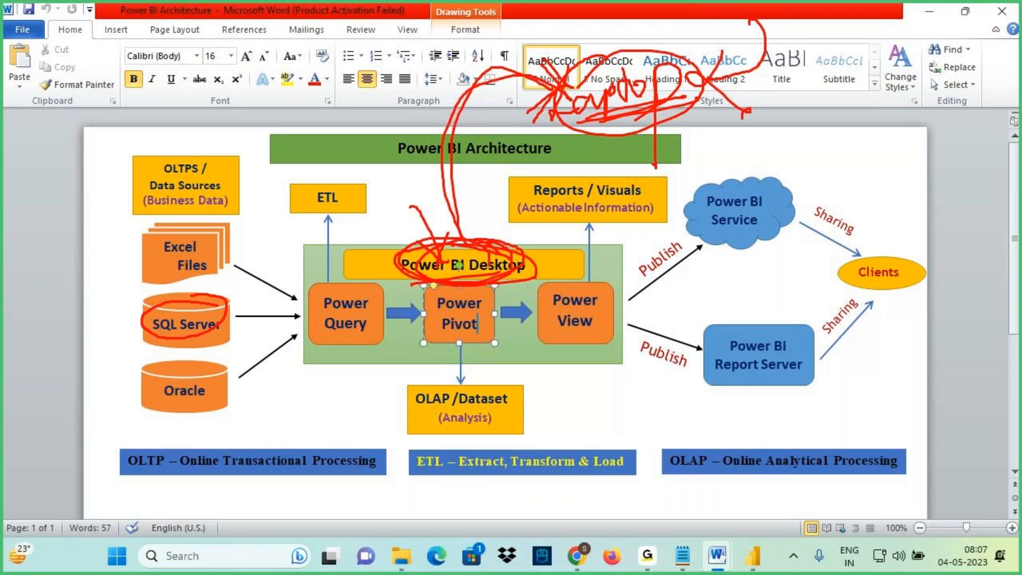
pyautogui.moveTo(403, 186)
pyautogui.mouseDown()
pyautogui.moveTo(426, 246)
pyautogui.moveTo(380, 297)
pyautogui.mouseUp()
pyautogui.moveTo(228, 313)
pyautogui.mouseDown()
pyautogui.moveTo(311, 319)
pyautogui.moveTo(293, 351)
pyautogui.mouseUp()
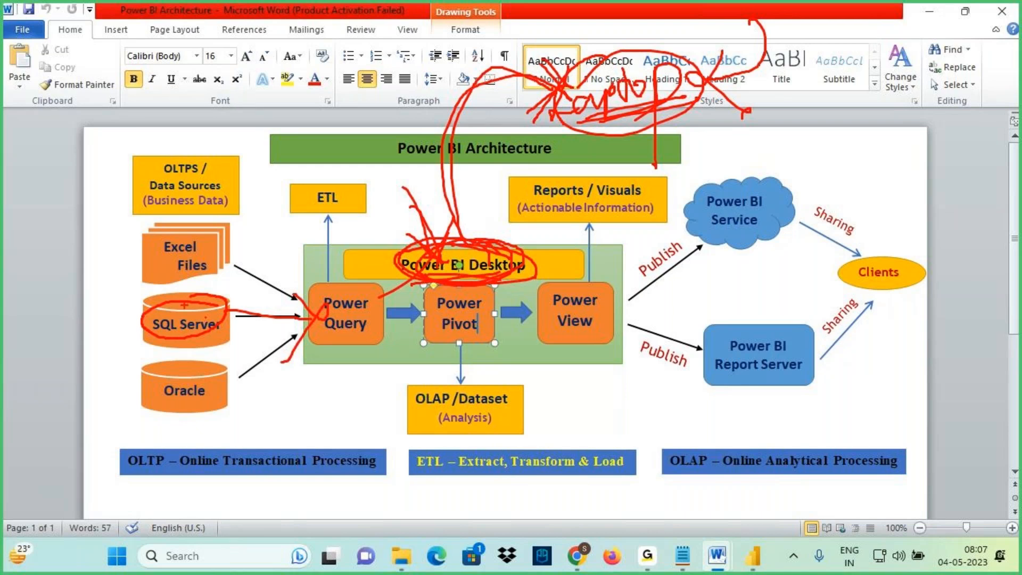
pyautogui.moveTo(196, 304)
pyautogui.mouseDown()
pyautogui.moveTo(195, 345)
pyautogui.moveTo(229, 296)
pyautogui.moveTo(176, 304)
pyautogui.mouseUp()
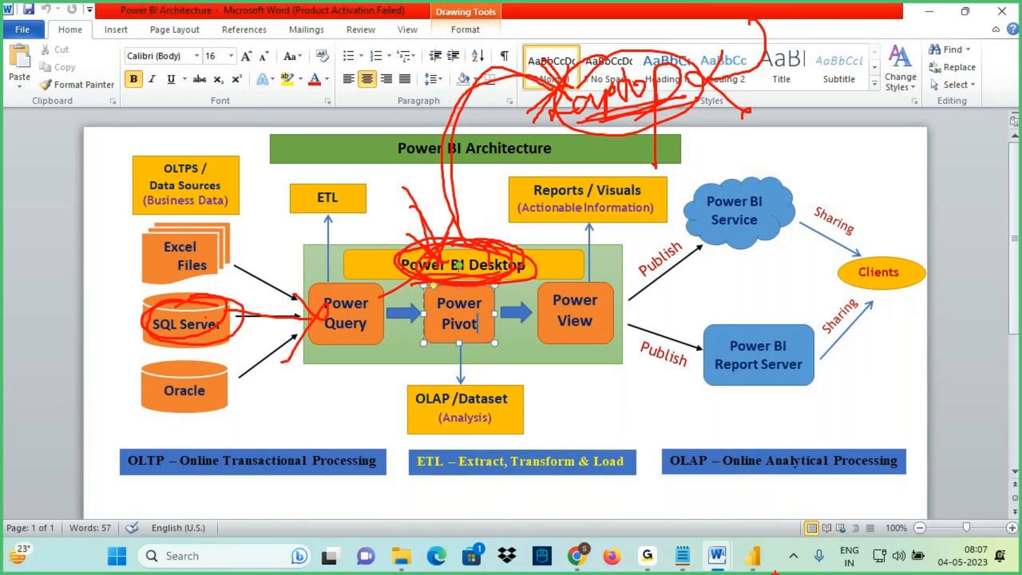
pyautogui.press('Escape')
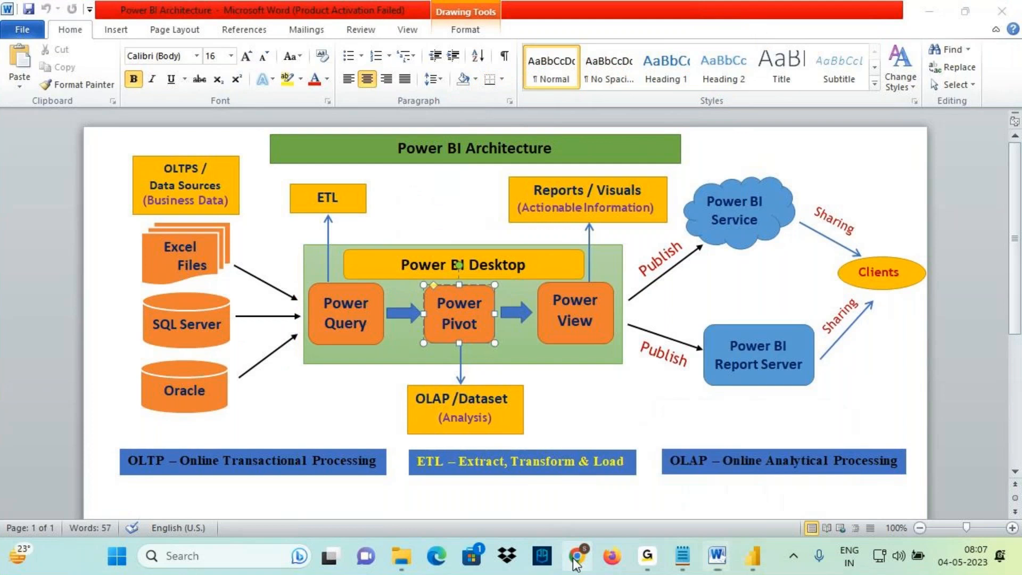
# Return to the Gmail message, circle the Sql Server Installation.mp4 attachment in red, and draw an arrow upward from it
pyautogui.click(577, 556)
pyautogui.hotkey('ctrl', '2')
pyautogui.moveTo(672, 310)
pyautogui.mouseDown()
pyautogui.moveTo(582, 323)
pyautogui.moveTo(681, 320)
pyautogui.mouseUp()
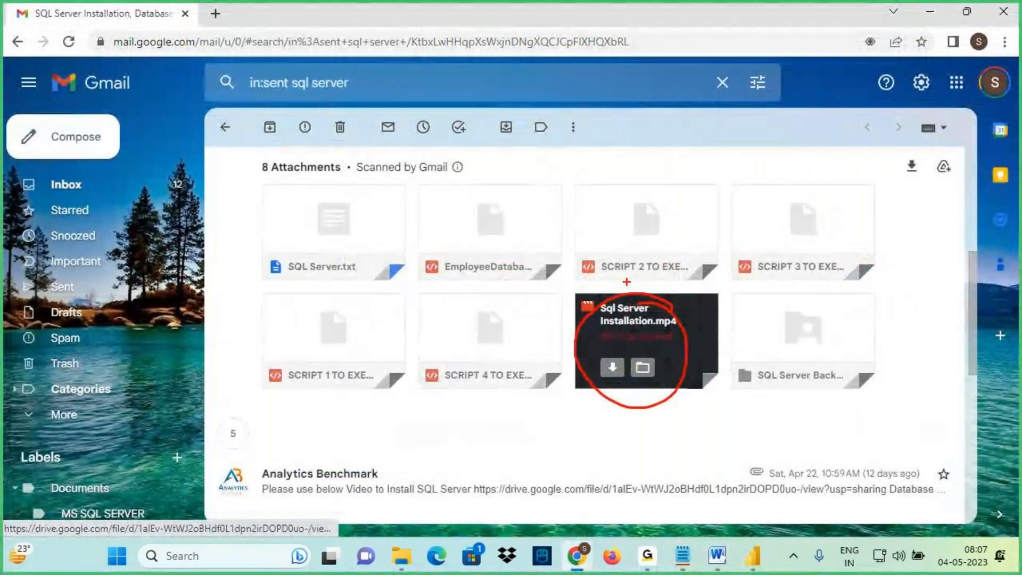
pyautogui.moveTo(629, 291)
pyautogui.mouseDown()
pyautogui.moveTo(641, 177)
pyautogui.moveTo(663, 250)
pyautogui.mouseUp()
pyautogui.moveTo(597, 384); pyautogui.dragTo(675, 387)
# Handwrite "Install SQL Ser" in red at the tip of the attachment's arrow and underline it
pyautogui.moveTo(676, 132)
pyautogui.mouseDown()
pyautogui.moveTo(681, 168)
pyautogui.moveTo(694, 138)
pyautogui.mouseUp()
pyautogui.moveTo(664, 169)
pyautogui.mouseDown()
pyautogui.moveTo(695, 175)
pyautogui.moveTo(718, 131)
pyautogui.moveTo(728, 138)
pyautogui.mouseUp()
pyautogui.moveTo(730, 116); pyautogui.dragTo(739, 150)
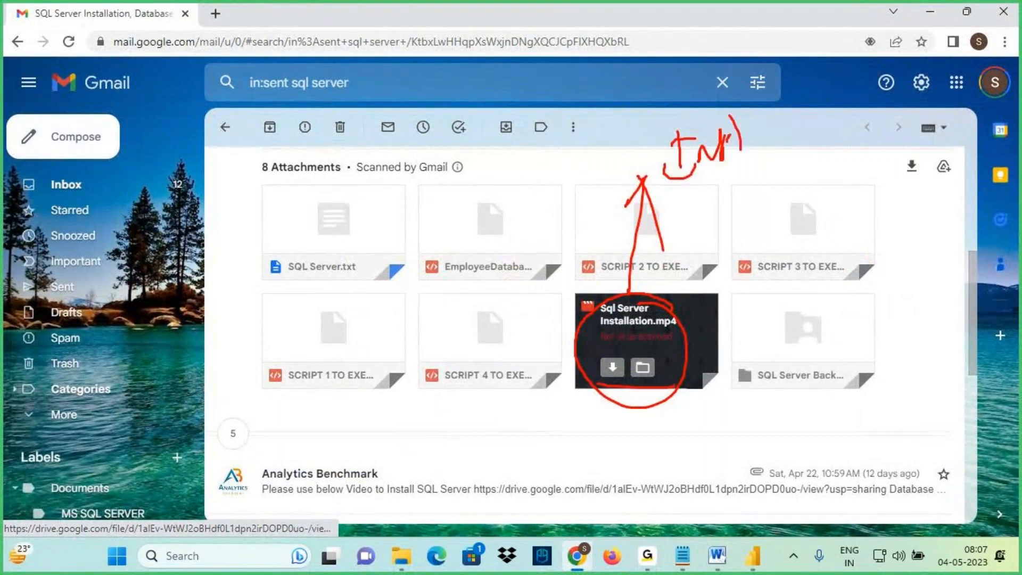
pyautogui.moveTo(766, 116)
pyautogui.mouseDown()
pyautogui.moveTo(754, 137)
pyautogui.moveTo(784, 109)
pyautogui.mouseUp()
pyautogui.moveTo(712, 183); pyautogui.dragTo(791, 140)
pyautogui.moveTo(844, 95); pyautogui.dragTo(874, 136)
pyautogui.moveTo(887, 75); pyautogui.dragTo(904, 119)
pyautogui.moveTo(955, 74)
pyautogui.mouseDown()
pyautogui.moveTo(934, 109)
pyautogui.moveTo(993, 71)
pyautogui.mouseUp()
pyautogui.moveTo(812, 150); pyautogui.dragTo(990, 103)
# Draw a downward arrow from the Install note, and handwrite and circle "8 Databases" below it
pyautogui.moveTo(841, 136); pyautogui.dragTo(839, 187)
pyautogui.moveTo(877, 157)
pyautogui.mouseDown()
pyautogui.moveTo(842, 198)
pyautogui.moveTo(842, 188)
pyautogui.moveTo(788, 230)
pyautogui.moveTo(822, 218)
pyautogui.moveTo(855, 260)
pyautogui.mouseUp()
pyautogui.moveTo(851, 209); pyautogui.dragTo(853, 270)
pyautogui.moveTo(899, 218); pyautogui.dragTo(915, 210)
pyautogui.moveTo(911, 174)
pyautogui.mouseDown()
pyautogui.moveTo(920, 223)
pyautogui.moveTo(953, 205)
pyautogui.moveTo(977, 154)
pyautogui.mouseUp()
pyautogui.moveTo(958, 207)
pyautogui.mouseDown()
pyautogui.moveTo(804, 286)
pyautogui.moveTo(976, 155)
pyautogui.moveTo(857, 269)
pyautogui.mouseUp()
# Circle the handwritten Install note, point an arrow at it, and underline the Sql Server Installation.mp4 name
pyautogui.moveTo(971, 66)
pyautogui.mouseDown()
pyautogui.moveTo(693, 102)
pyautogui.moveTo(744, 192)
pyautogui.moveTo(909, 67)
pyautogui.mouseUp()
pyautogui.moveTo(821, 26); pyautogui.dragTo(863, 77)
pyautogui.moveTo(844, 60); pyautogui.dragTo(851, 66)
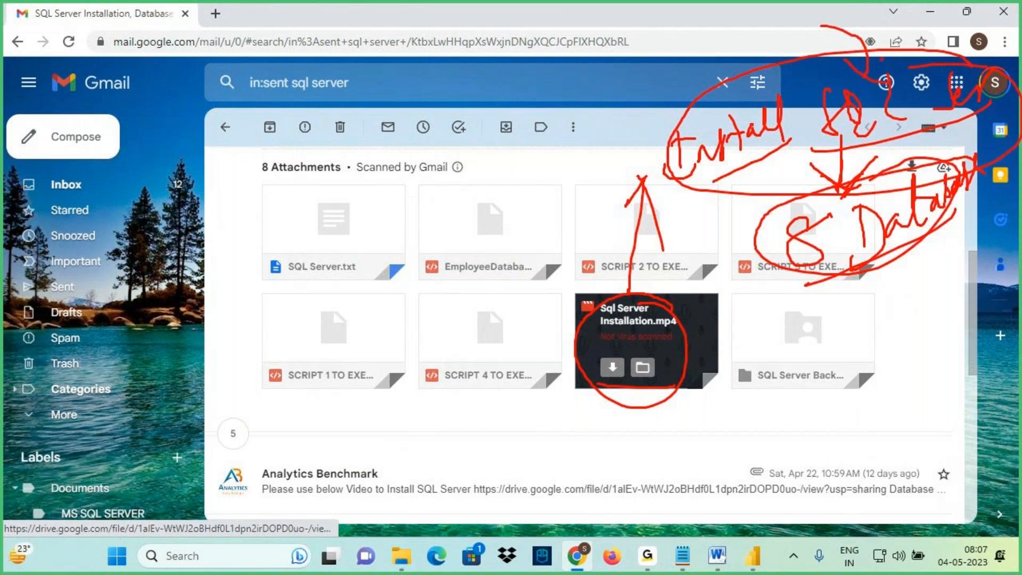
pyautogui.moveTo(580, 327); pyautogui.dragTo(690, 318)
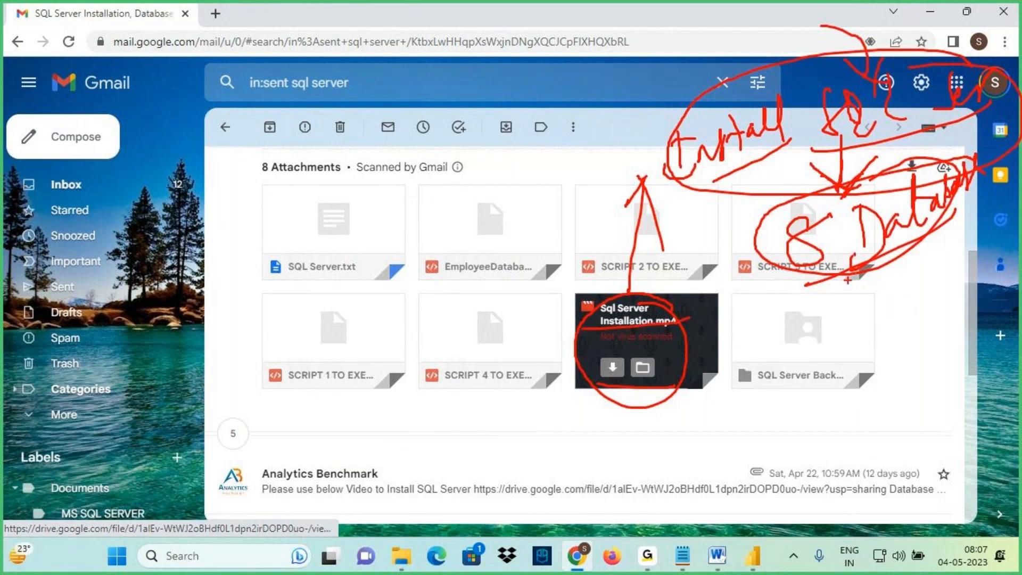
# Draw a downward arrow from the 8 Databases note and handwrite another red note beneath it
pyautogui.moveTo(858, 268); pyautogui.dragTo(858, 319)
pyautogui.moveTo(836, 298)
pyautogui.mouseDown()
pyautogui.moveTo(855, 318)
pyautogui.moveTo(839, 331)
pyautogui.mouseUp()
pyautogui.moveTo(814, 278)
pyautogui.mouseDown()
pyautogui.moveTo(882, 246)
pyautogui.moveTo(847, 326)
pyautogui.mouseUp()
pyautogui.moveTo(825, 293)
pyautogui.mouseDown()
pyautogui.moveTo(850, 321)
pyautogui.moveTo(834, 341)
pyautogui.mouseUp()
pyautogui.moveTo(804, 347)
pyautogui.mouseDown()
pyautogui.moveTo(802, 399)
pyautogui.moveTo(805, 371)
pyautogui.mouseUp()
pyautogui.moveTo(833, 341); pyautogui.dragTo(836, 384)
pyautogui.moveTo(878, 334)
pyautogui.mouseDown()
pyautogui.moveTo(843, 378)
pyautogui.moveTo(920, 322)
pyautogui.mouseUp()
pyautogui.moveTo(932, 313)
pyautogui.mouseDown()
pyautogui.moveTo(923, 350)
pyautogui.moveTo(947, 303)
pyautogui.mouseUp()
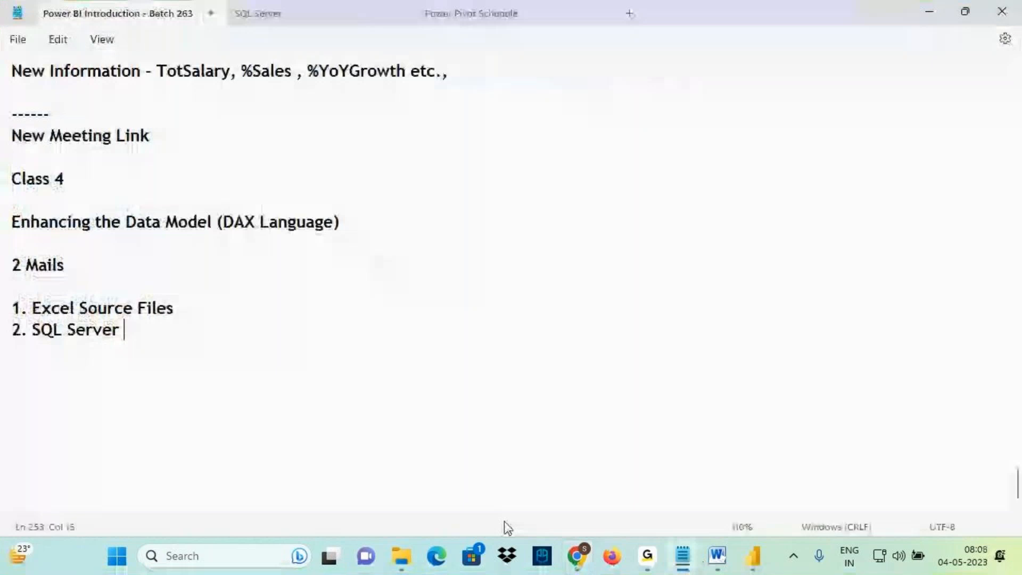
# In the Notepad notes, add a "Video" heading below the mails list with the item "1. Install SQL Server"
pyautogui.moveTo(55, 330); pyautogui.dragTo(130, 330)
pyautogui.click(133, 331)
pyautogui.press('Return')
pyautogui.press('Return')
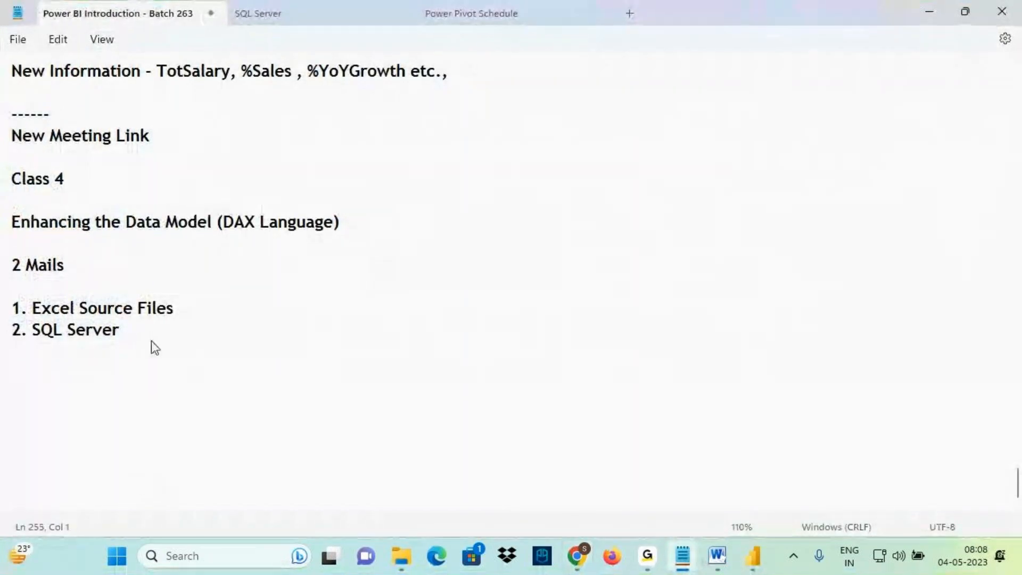
pyautogui.write('Video')
pyautogui.press('Return')
pyautogui.press('Return')
pyautogui.write('. ')
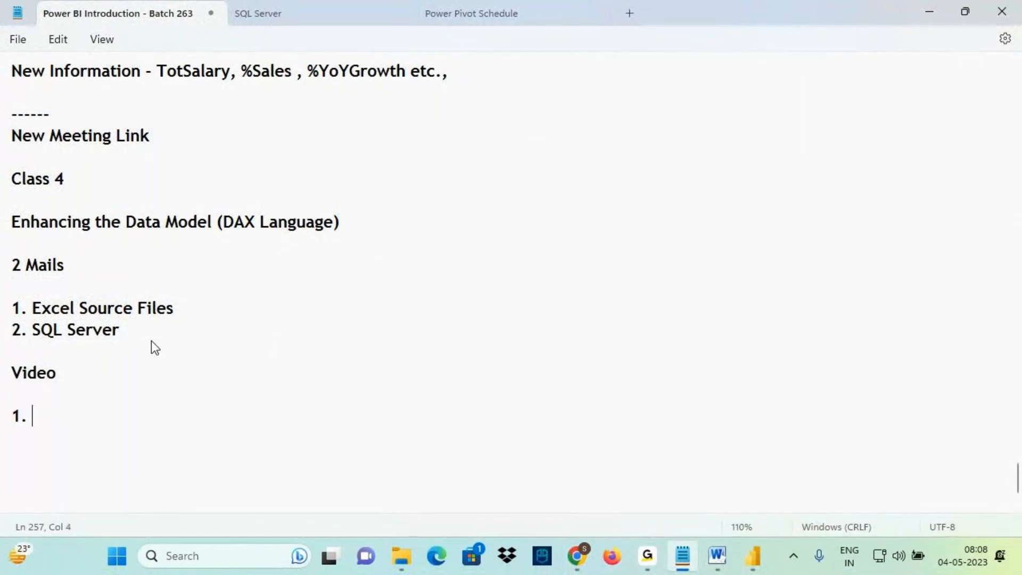
pyautogui.write('Install S')
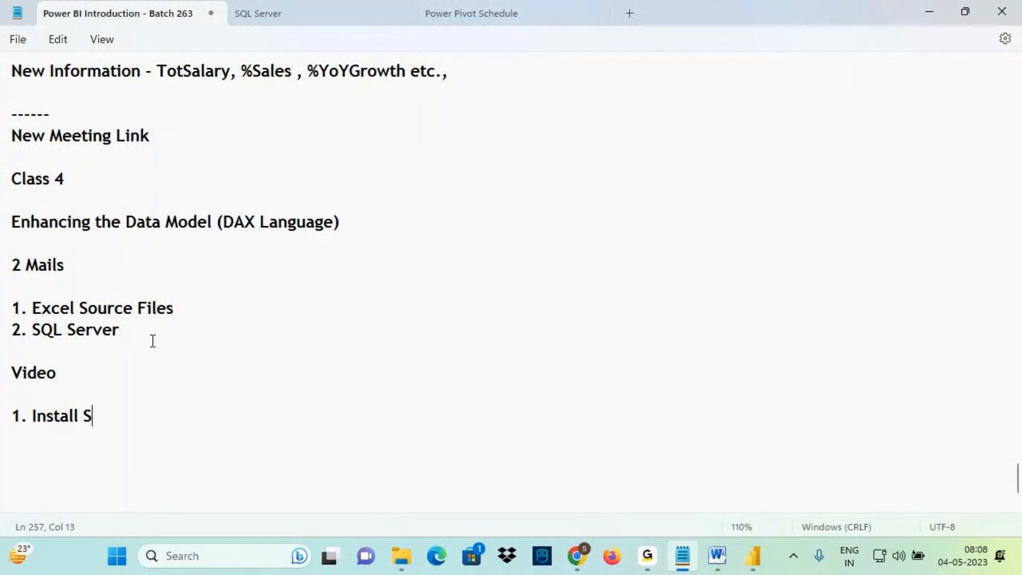
pyautogui.write('QL Server')
# Add "2. Create 8 Databases" as the second item under the Video heading
pyautogui.press('Return')
pyautogui.write('2. D')
pyautogui.press('BackSpace')
pyautogui.write('Create 8')
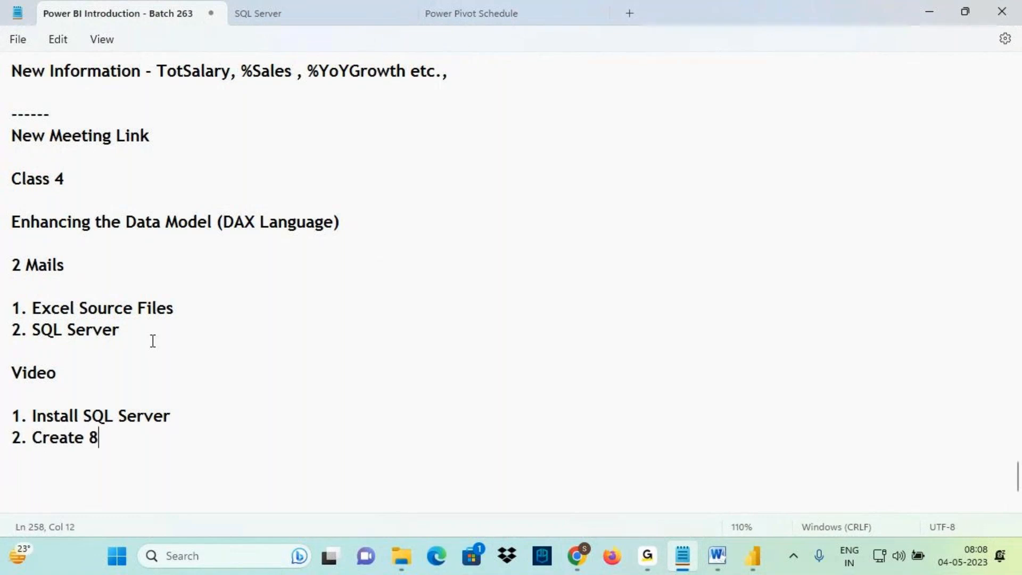
pyautogui.write(' Databases')
# Add "3. How to Connect SQL Server form Power BI Desktop" as the third item under the Video heading
pyautogui.press('Return')
pyautogui.write('3.')
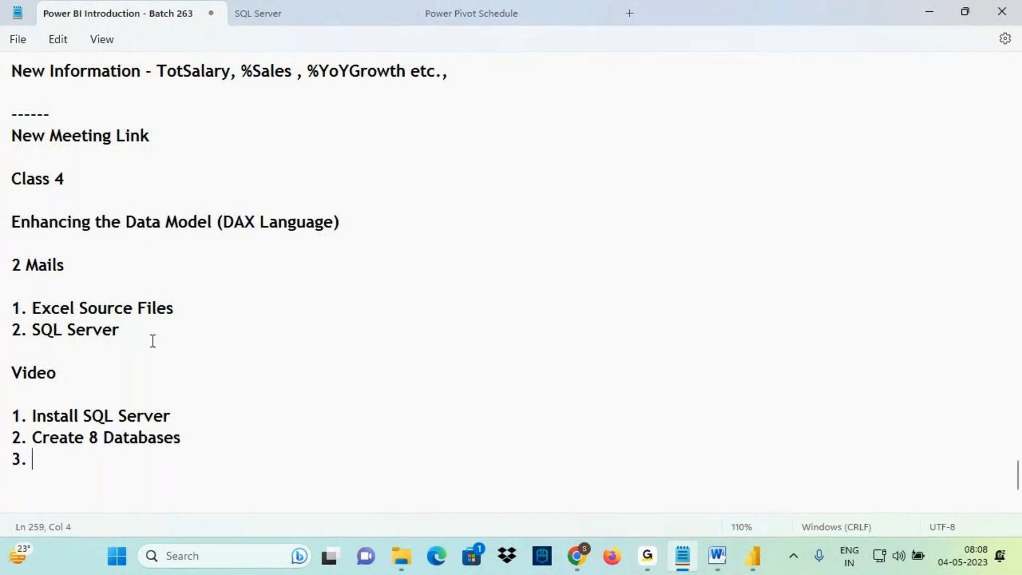
pyautogui.click(15, 371)
pyautogui.doubleClick(15, 371)
pyautogui.click(59, 458)
pyautogui.write('How to Connect ')
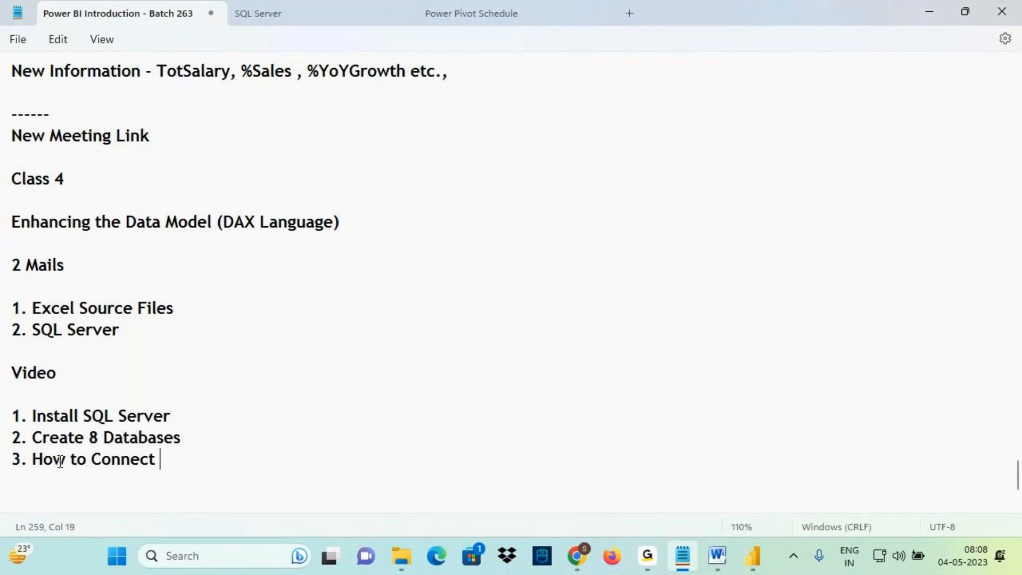
pyautogui.write('SQL Server form ')
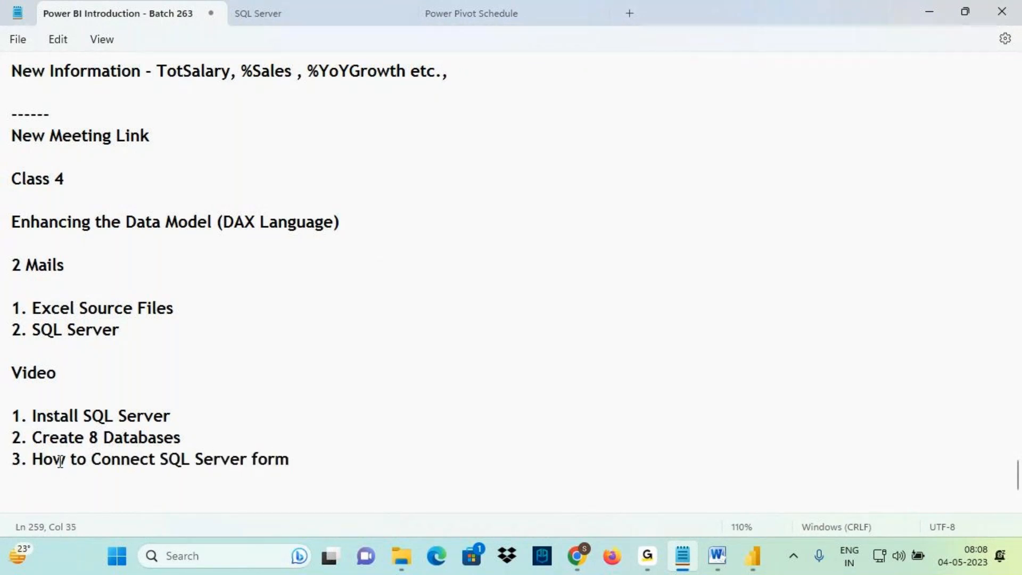
pyautogui.write('Power BI Desktop')
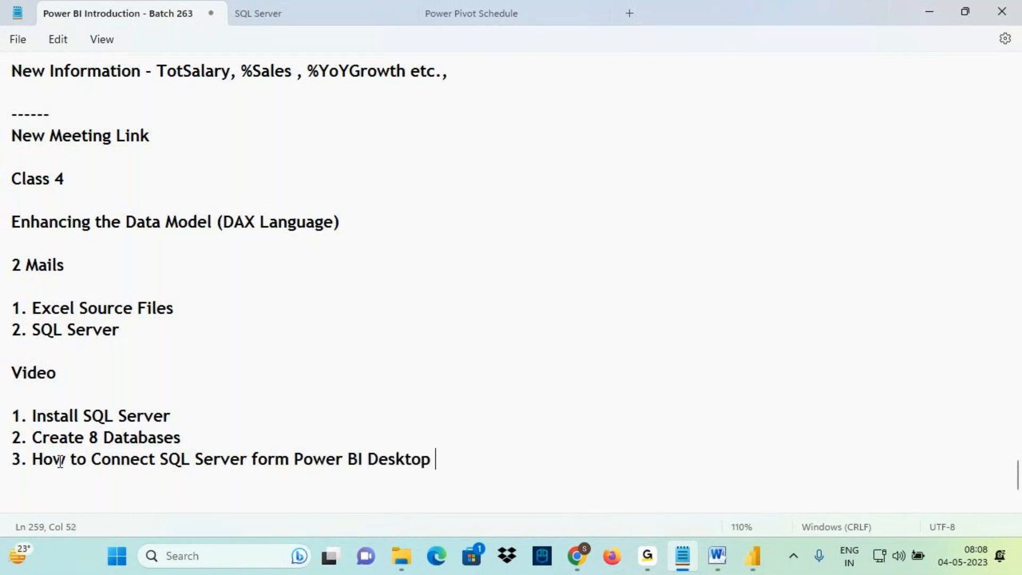
# Box SQL Server and Power BI Desktop in the third item in red, and join them with a curved two-headed arrow
pyautogui.hotkey('ctrl', '2')
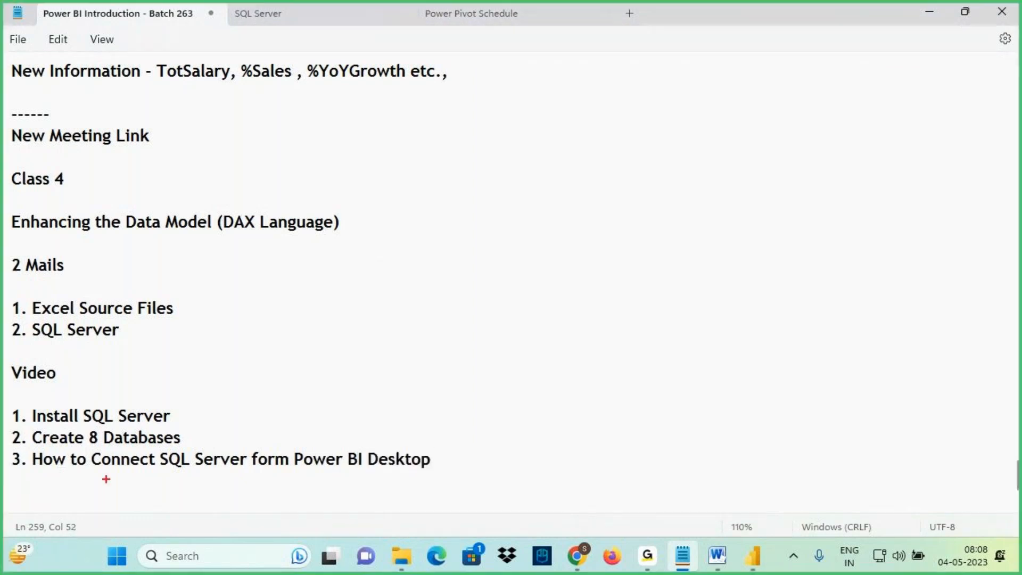
pyautogui.moveTo(159, 448); pyautogui.dragTo(252, 475)
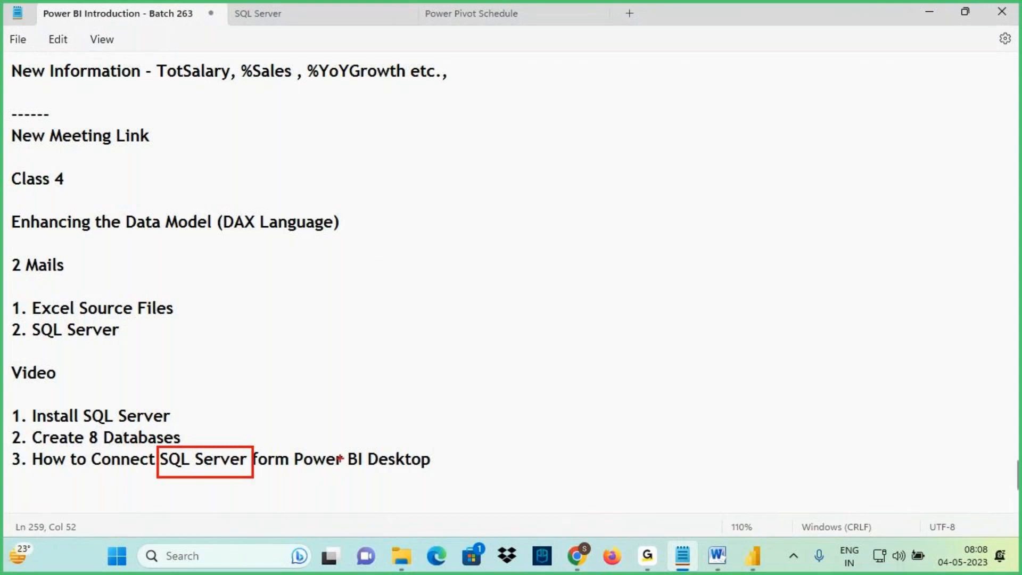
pyautogui.moveTo(304, 441); pyautogui.dragTo(445, 481)
pyautogui.moveTo(348, 390); pyautogui.dragTo(358, 449)
pyautogui.moveTo(343, 427); pyautogui.dragTo(380, 459)
pyautogui.moveTo(376, 417); pyautogui.dragTo(362, 458)
pyautogui.moveTo(320, 459)
pyautogui.mouseDown()
pyautogui.moveTo(326, 466)
pyautogui.moveTo(342, 441)
pyautogui.moveTo(341, 462)
pyautogui.mouseUp()
pyautogui.moveTo(305, 382)
pyautogui.mouseDown()
pyautogui.moveTo(337, 434)
pyautogui.moveTo(227, 445)
pyautogui.mouseUp()
pyautogui.moveTo(223, 417); pyautogui.dragTo(250, 450)
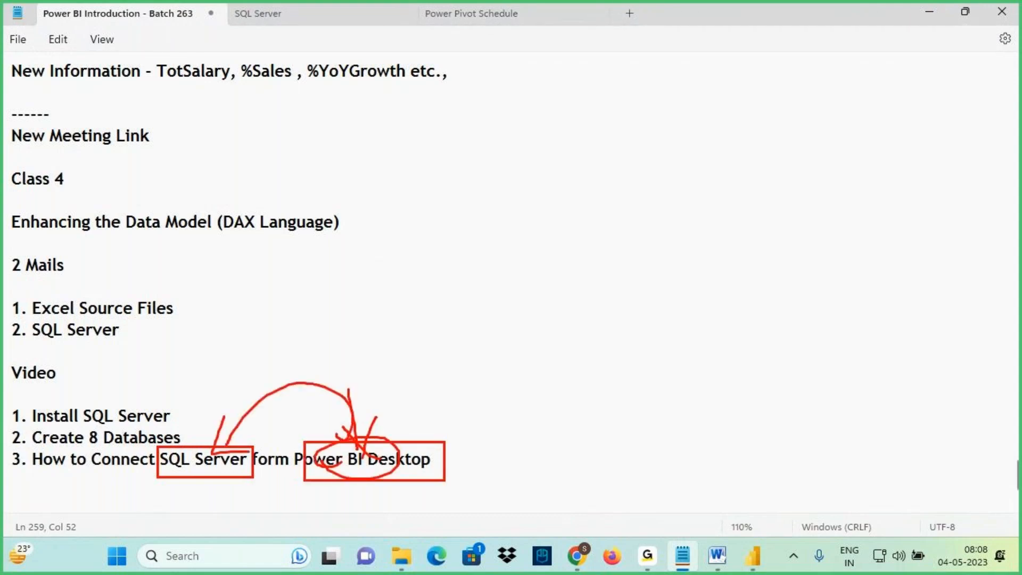
# Mark the Video heading and its three items with red boxes and arrows, clear the marks, and switch to the meeting app
pyautogui.moveTo(206, 478)
pyautogui.mouseDown()
pyautogui.moveTo(314, 468)
pyautogui.moveTo(322, 540)
pyautogui.mouseUp()
pyautogui.moveTo(290, 527); pyautogui.dragTo(322, 540)
pyautogui.moveTo(19, 389)
pyautogui.mouseDown()
pyautogui.moveTo(85, 379)
pyautogui.moveTo(4, 381)
pyautogui.moveTo(141, 372)
pyautogui.mouseUp()
pyautogui.moveTo(108, 357)
pyautogui.mouseDown()
pyautogui.moveTo(148, 368)
pyautogui.moveTo(117, 396)
pyautogui.mouseUp()
pyautogui.moveTo(13, 402); pyautogui.dragTo(473, 492)
pyautogui.moveTo(466, 428); pyautogui.dragTo(547, 377)
pyautogui.moveTo(513, 379)
pyautogui.mouseDown()
pyautogui.moveTo(526, 413)
pyautogui.moveTo(518, 426)
pyautogui.mouseUp()
pyautogui.click(649, 557)
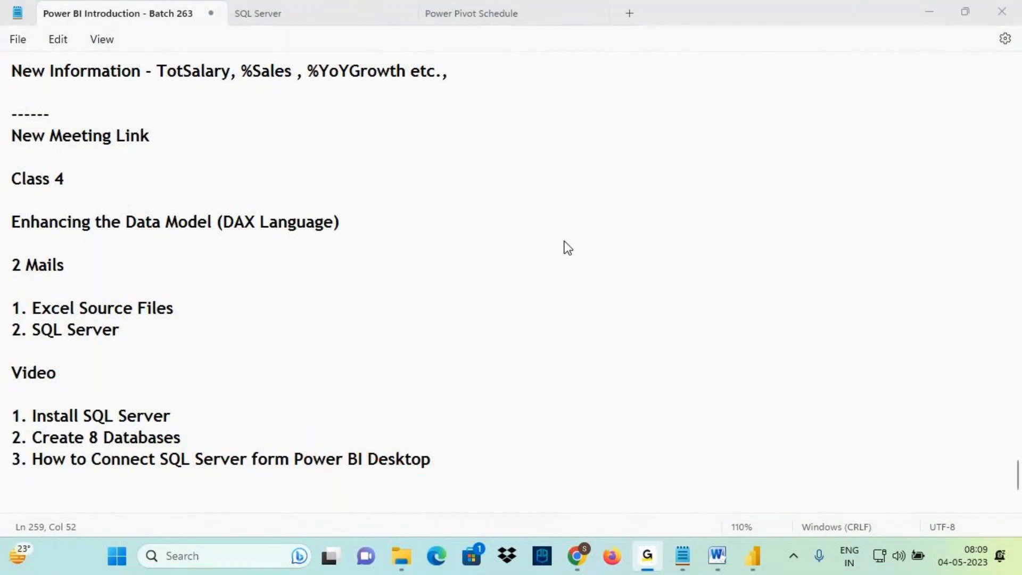
# Switch to the Notepad notes, highlight the 2 Mails section with its two items, and save the notes
pyautogui.click(690, 555)
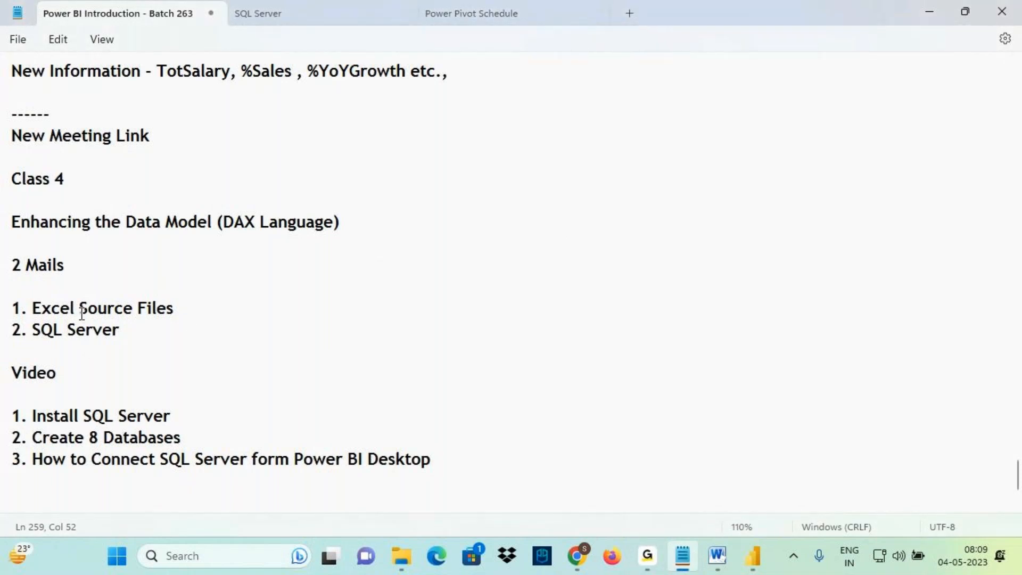
pyautogui.scroll(-2, 85, 320)
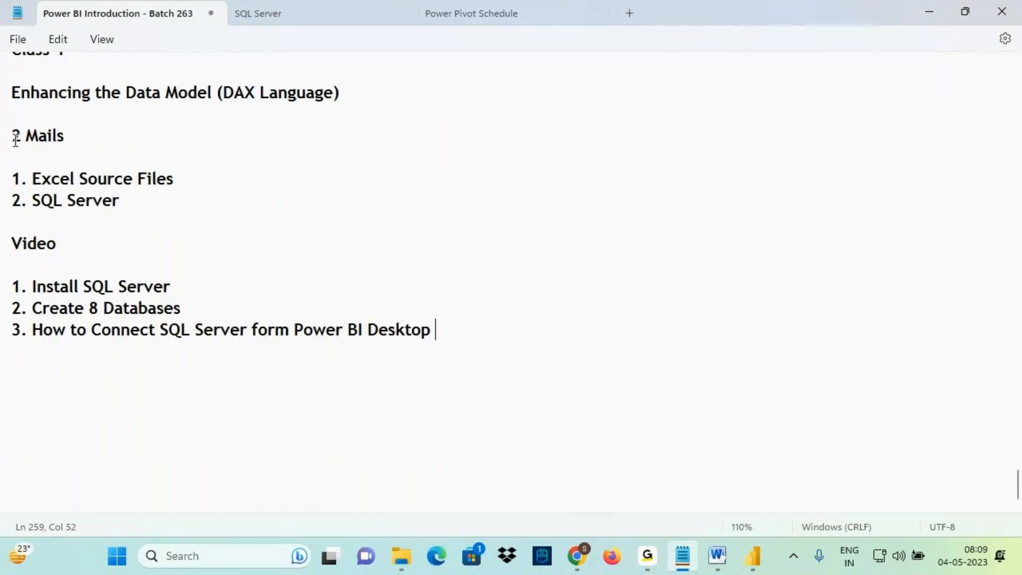
pyautogui.moveTo(13, 137); pyautogui.dragTo(151, 207)
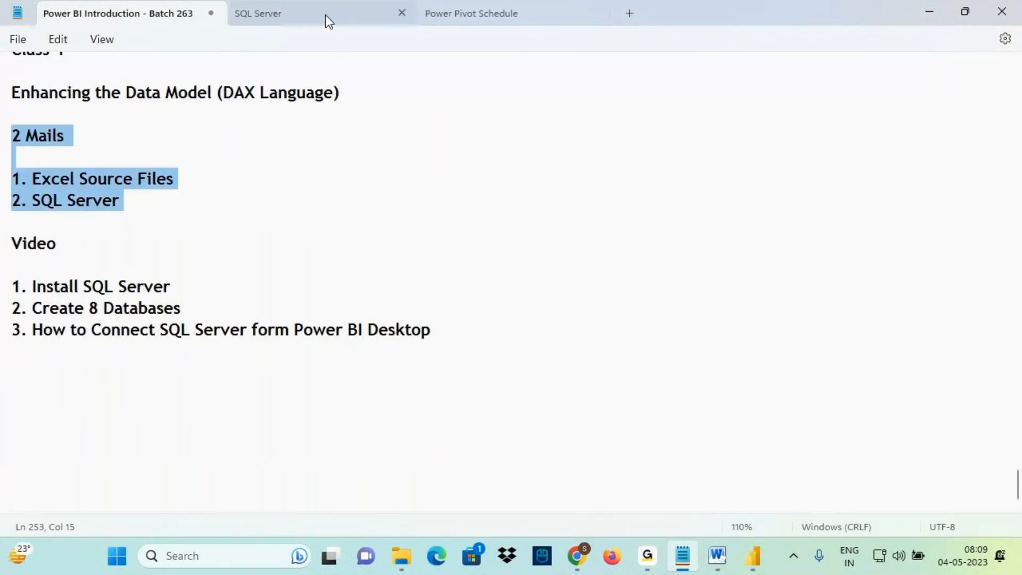
pyautogui.click(140, 209)
pyautogui.hotkey('ctrl', 's')
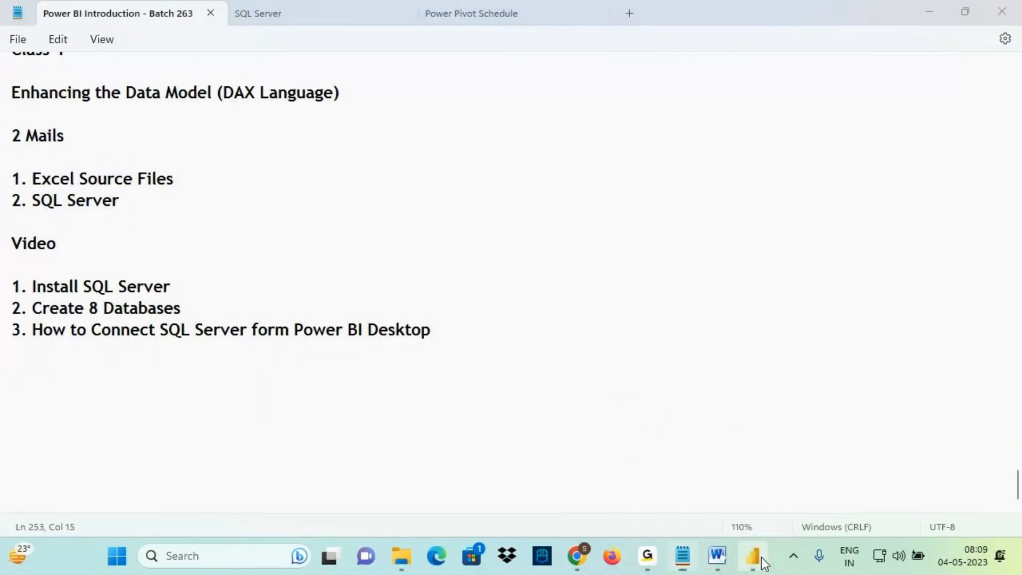
# Switch to Power BI Desktop, handwrite "No Code" and "R" with arrows and an underline in red across the ribbon, and clear the ink
pyautogui.click(761, 556)
pyautogui.moveTo(392, 60); pyautogui.dragTo(400, 84)
pyautogui.moveTo(286, 119)
pyautogui.mouseDown()
pyautogui.moveTo(302, 70)
pyautogui.moveTo(323, 73)
pyautogui.mouseUp()
pyautogui.moveTo(325, 75)
pyautogui.mouseDown()
pyautogui.moveTo(339, 79)
pyautogui.moveTo(327, 72)
pyautogui.mouseUp()
pyautogui.moveTo(407, 73); pyautogui.dragTo(409, 72)
pyautogui.moveTo(443, 67)
pyautogui.mouseDown()
pyautogui.moveTo(469, 61)
pyautogui.moveTo(476, 81)
pyautogui.mouseUp()
pyautogui.moveTo(252, 128)
pyautogui.mouseDown()
pyautogui.moveTo(506, 106)
pyautogui.moveTo(556, 79)
pyautogui.mouseUp()
pyautogui.moveTo(536, 63)
pyautogui.mouseDown()
pyautogui.moveTo(558, 73)
pyautogui.moveTo(536, 114)
pyautogui.mouseUp()
pyautogui.moveTo(588, 109)
pyautogui.mouseDown()
pyautogui.moveTo(602, 55)
pyautogui.moveTo(616, 102)
pyautogui.mouseUp()
pyautogui.moveTo(688, 84)
pyautogui.mouseDown()
pyautogui.moveTo(754, 57)
pyautogui.moveTo(733, 112)
pyautogui.mouseUp()
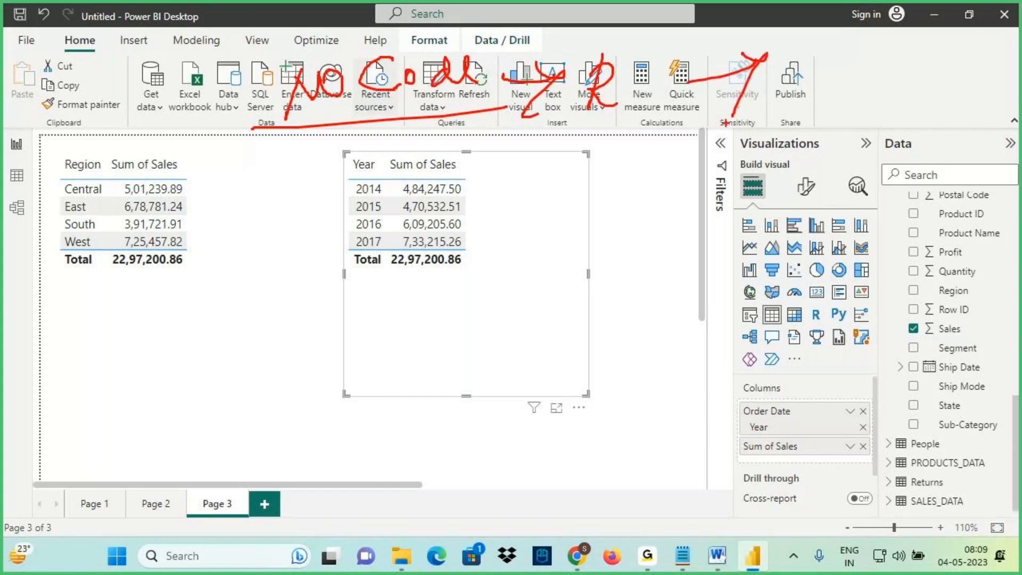
pyautogui.press('Escape')
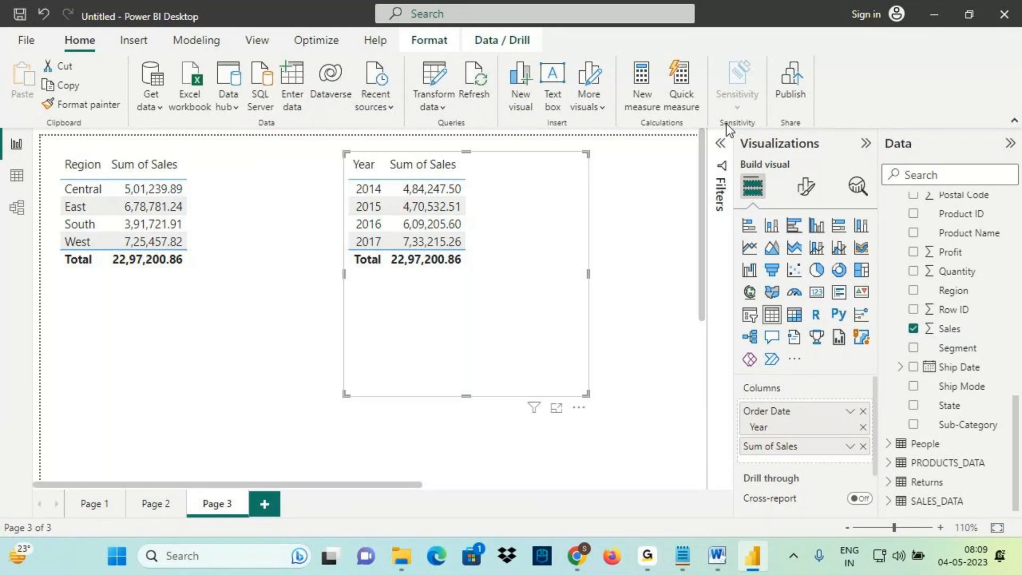
# Return to the Notepad notes at the third Video item, and switch to the meeting app
pyautogui.click(682, 556)
pyautogui.click(259, 332)
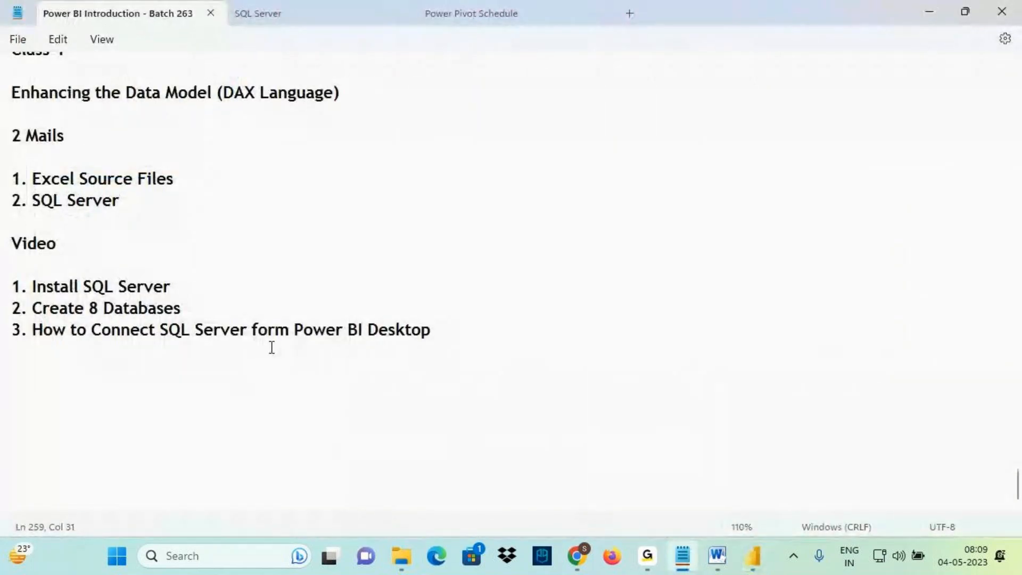
pyautogui.click(637, 561)
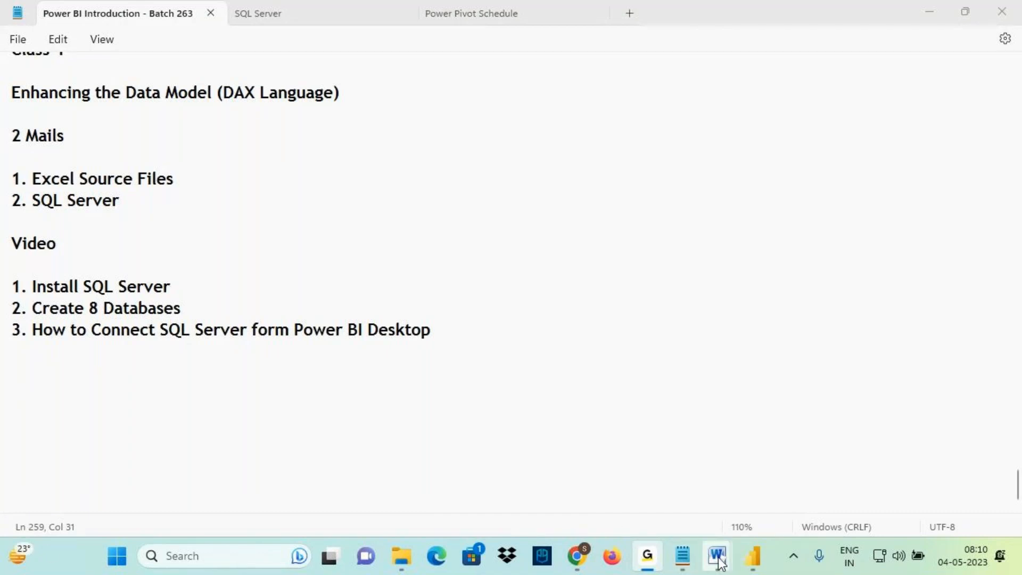
# Show the Power BI Architecture document, switch to Power BI Desktop, and start a new SQL Server source in the Power Query Editor
pyautogui.moveTo(719, 559)
pyautogui.click(588, 504)
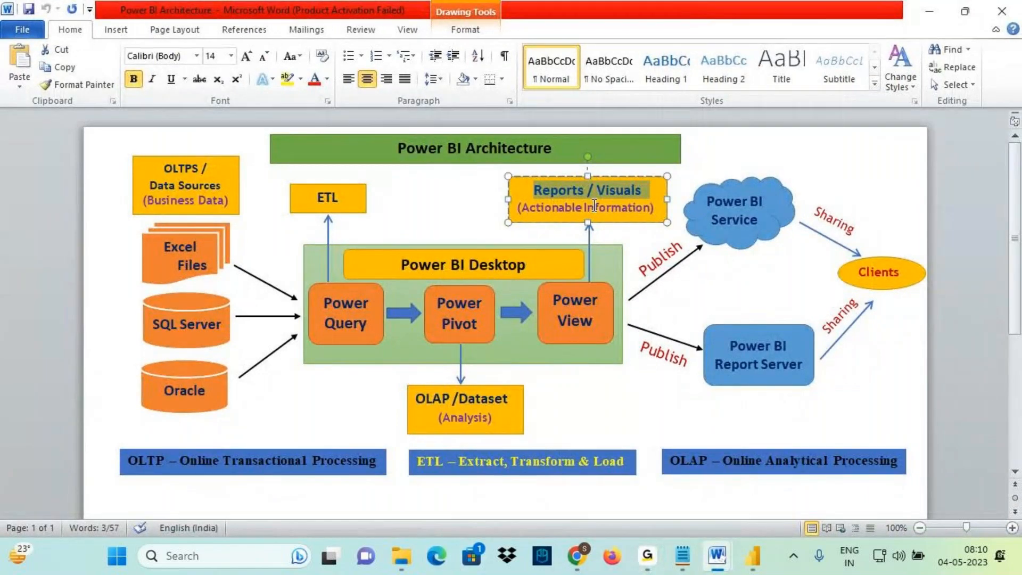
pyautogui.click(747, 559)
pyautogui.click(148, 111)
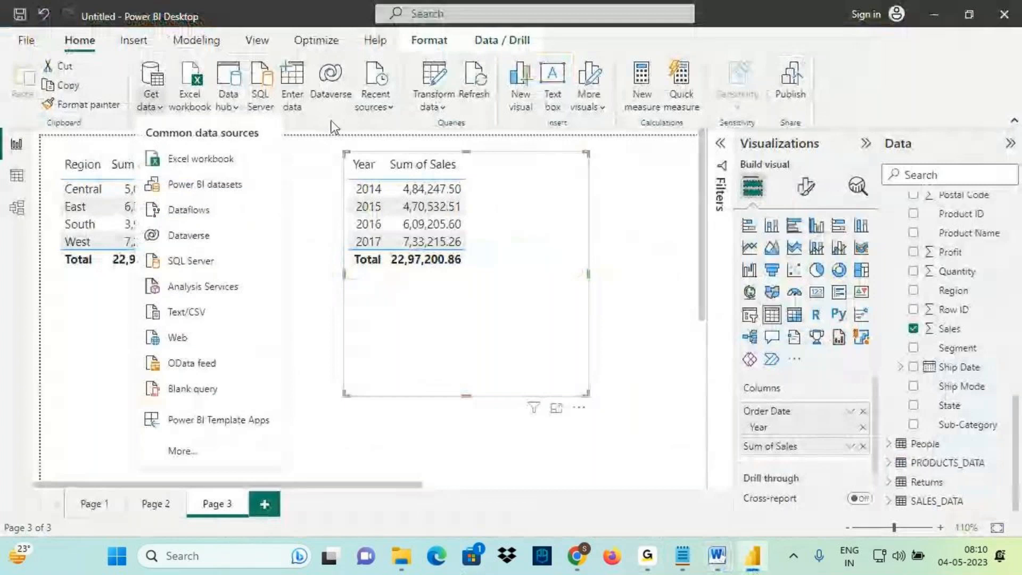
pyautogui.click(426, 85)
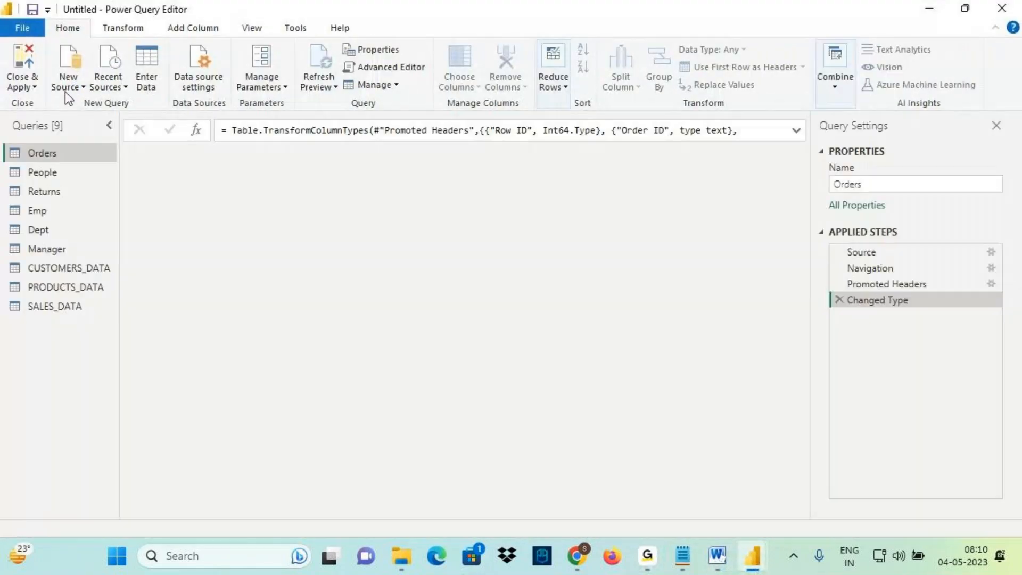
pyautogui.click(65, 87)
pyautogui.click(101, 154)
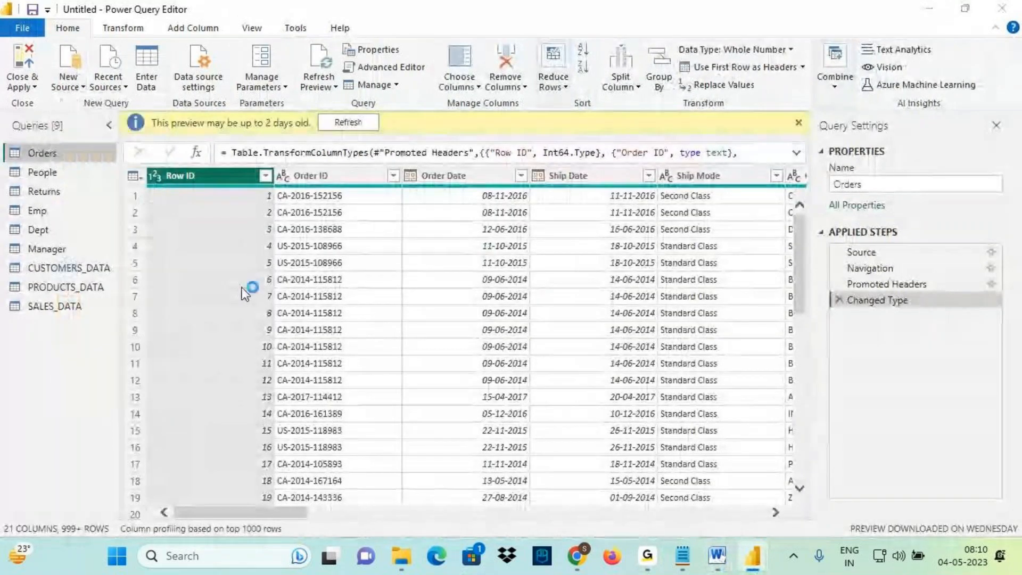
# Underline Import and circle DirectQuery with an arrow in red, clear the ink, cancel the SQL Server connection, and close the Power Query Editor
pyautogui.hotkey('ctrl', '2')
pyautogui.moveTo(261, 292)
pyautogui.mouseDown()
pyautogui.moveTo(299, 291)
pyautogui.moveTo(319, 308)
pyautogui.moveTo(254, 295)
pyautogui.moveTo(332, 313)
pyautogui.moveTo(316, 300)
pyautogui.moveTo(376, 307)
pyautogui.moveTo(365, 325)
pyautogui.mouseUp()
pyautogui.moveTo(268, 312); pyautogui.dragTo(336, 309)
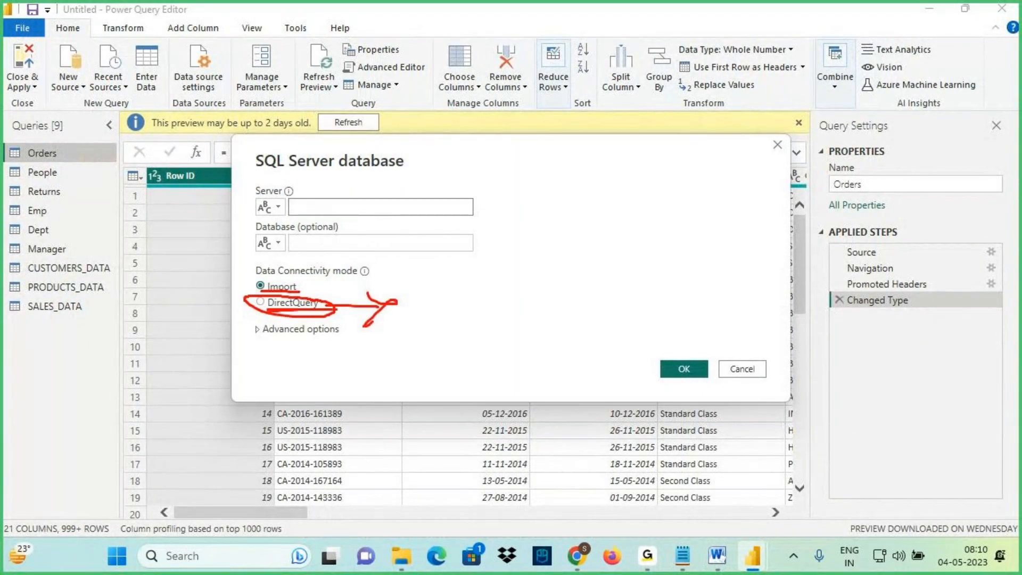
pyautogui.press('Escape')
pyautogui.click(743, 369)
pyautogui.click(16, 65)
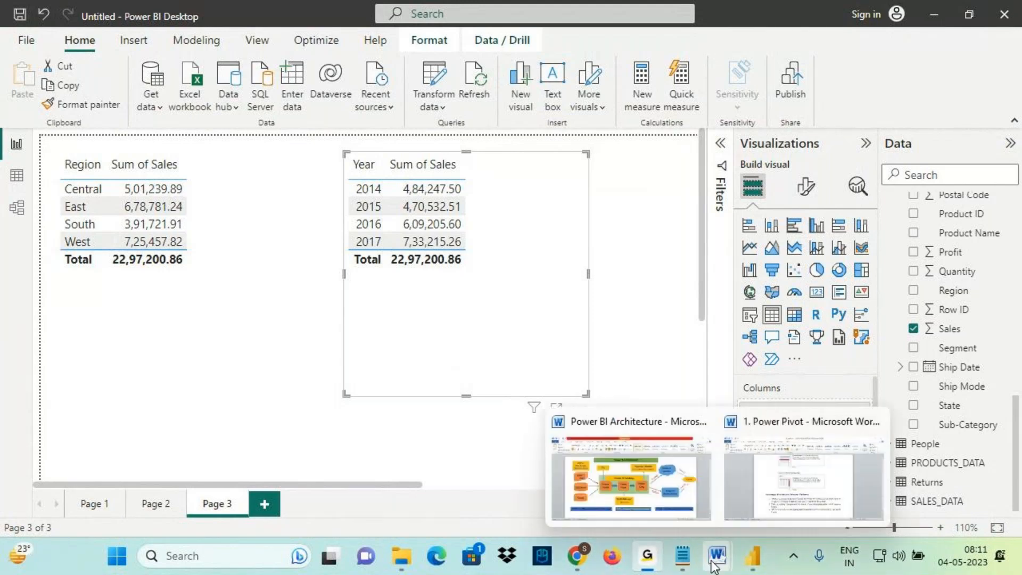
# Return to the Notepad notes and highlight the TotSalary, %Sales and %YoYGrowth examples in the New Information line
pyautogui.click(688, 561)
pyautogui.scroll(2, 152, 194)
pyautogui.scroll(2, 136, 154)
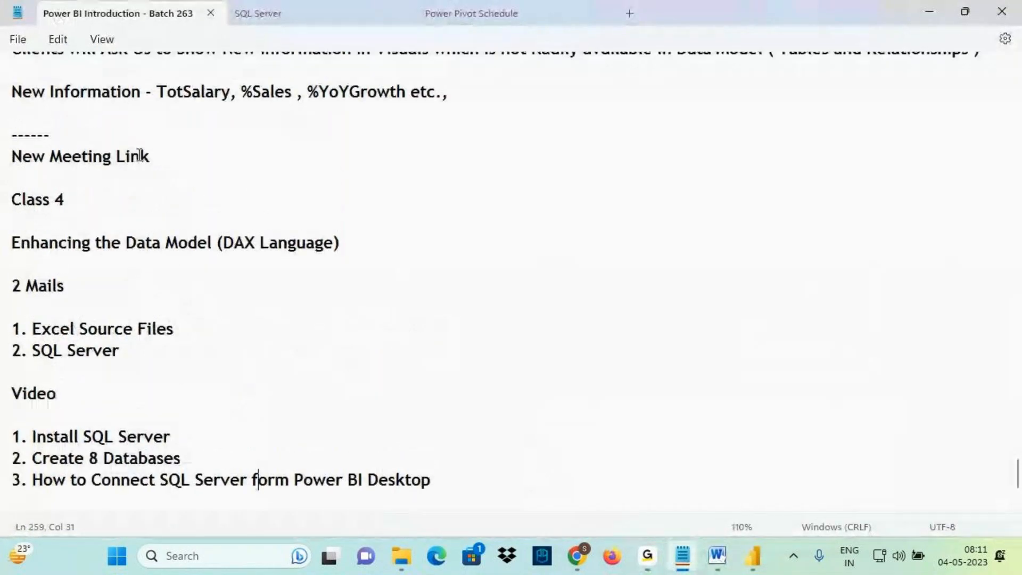
pyautogui.moveTo(177, 201); pyautogui.dragTo(436, 205)
# Open the DAX folder in File Explorer and look through its documents, selecting Categories of DAX Functions
pyautogui.click(402, 556)
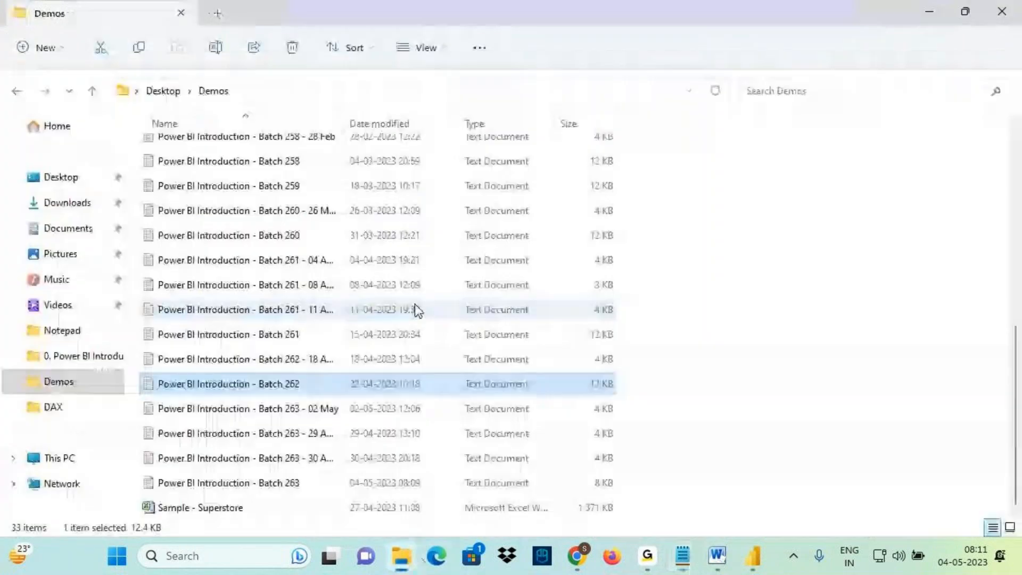
pyautogui.click(60, 409)
pyautogui.click(266, 372)
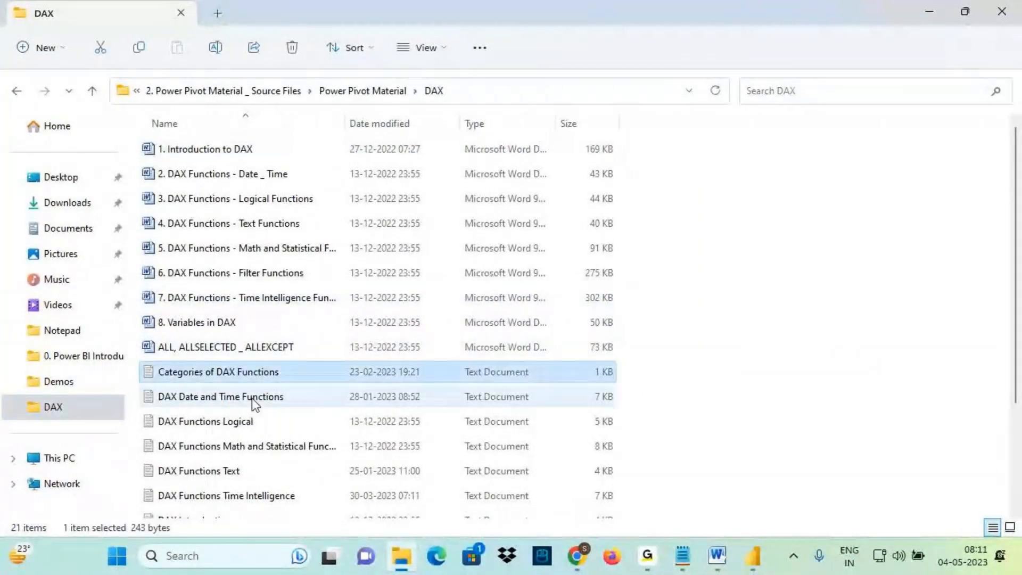
pyautogui.scroll(-2, 245, 420)
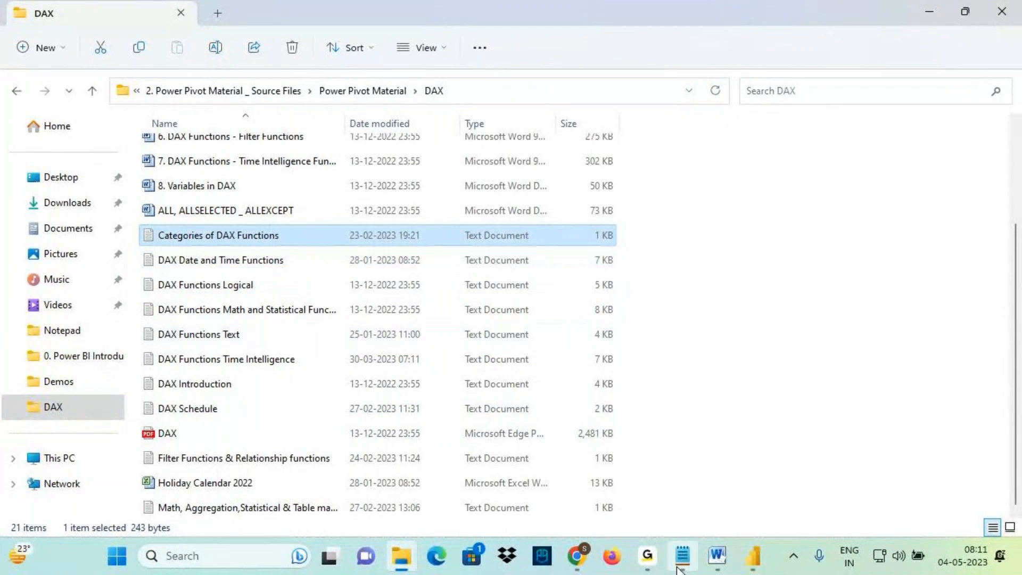
# Show the Power BI Architecture diagram, handwrite "info" in red above the Reports / Visuals box, and clear the ink
pyautogui.moveTo(729, 561)
pyautogui.click(635, 477)
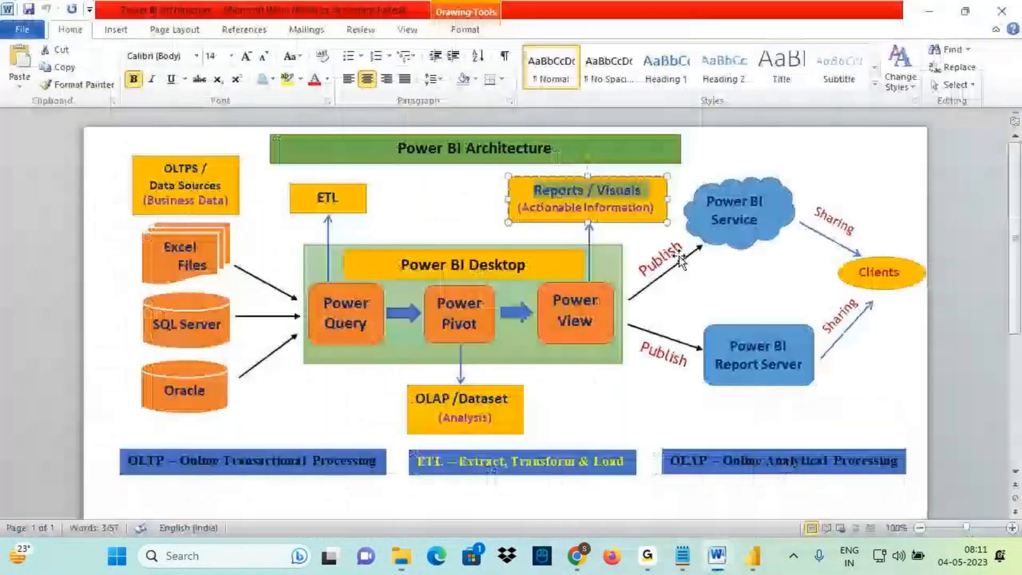
pyautogui.hotkey('ctrl', '2')
pyautogui.moveTo(601, 156)
pyautogui.mouseDown()
pyautogui.moveTo(598, 176)
pyautogui.moveTo(641, 166)
pyautogui.moveTo(646, 179)
pyautogui.moveTo(661, 162)
pyautogui.mouseUp()
pyautogui.click(598, 151)
pyautogui.moveTo(674, 156); pyautogui.dragTo(676, 157)
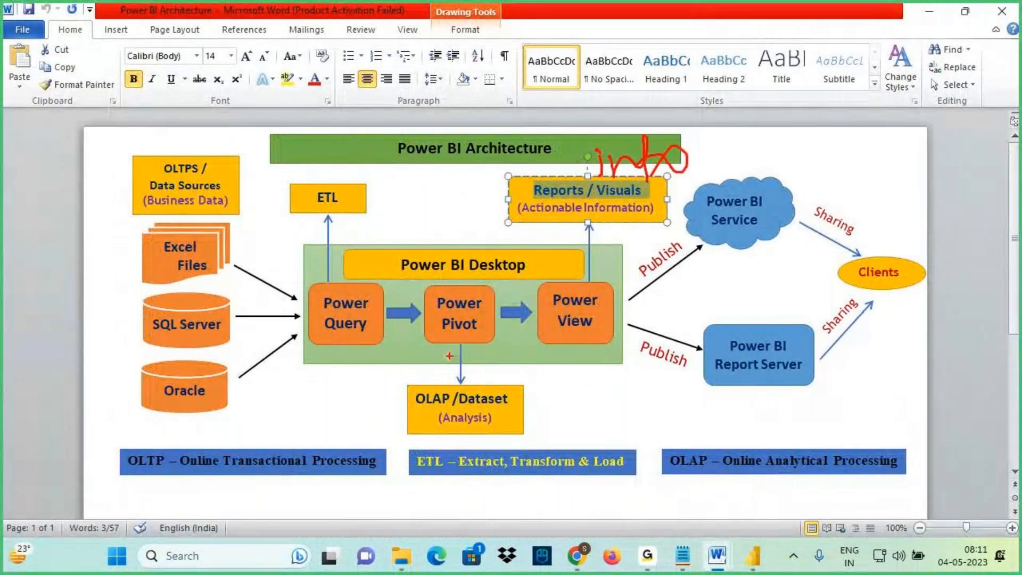
pyautogui.press('Escape')
# Show the Notepad notes, return to the DAX folder, and open the DAX PDF
pyautogui.click(682, 559)
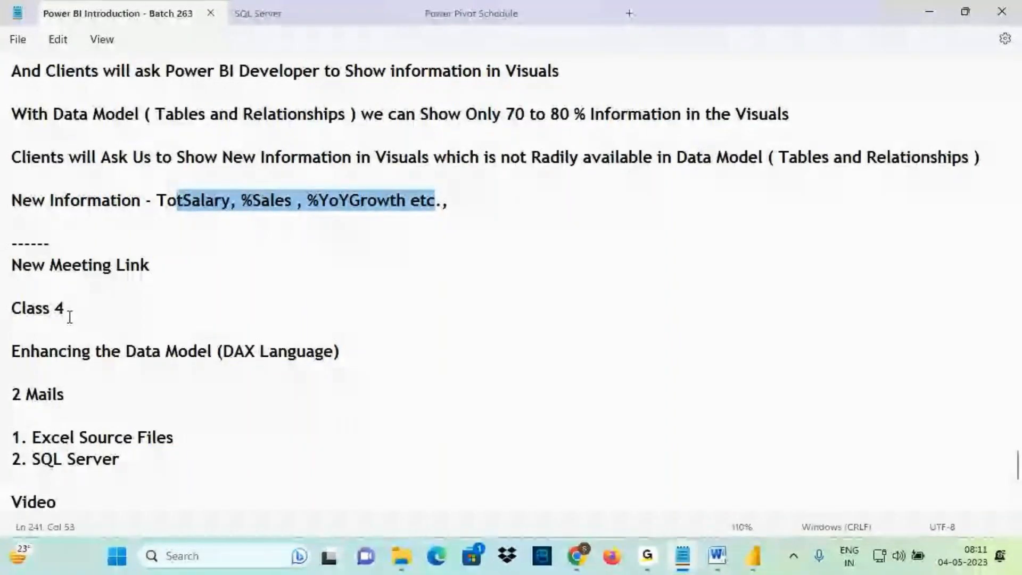
pyautogui.click(401, 556)
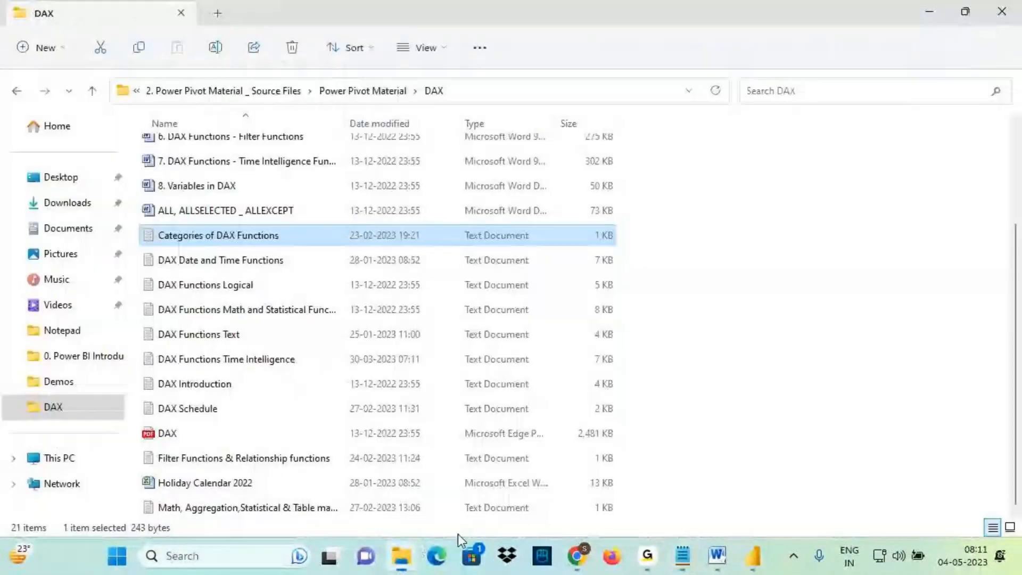
pyautogui.doubleClick(183, 434)
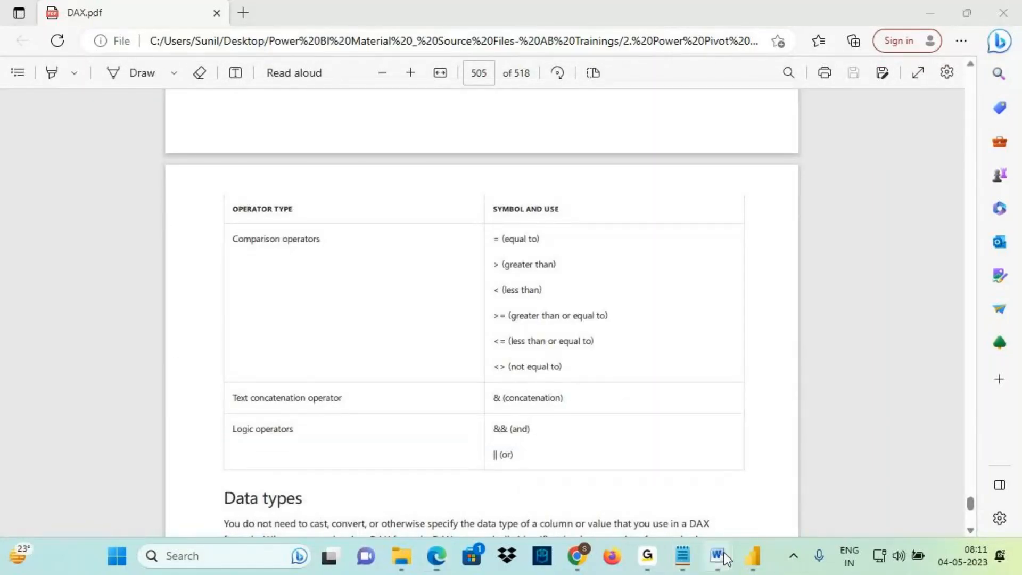
# Return to the Power BI Architecture diagram, circle Power Query in red with an arrow, and write an underlined "Tran" below it
pyautogui.moveTo(717, 555)
pyautogui.click(617, 481)
pyautogui.hotkey('ctrl', '2')
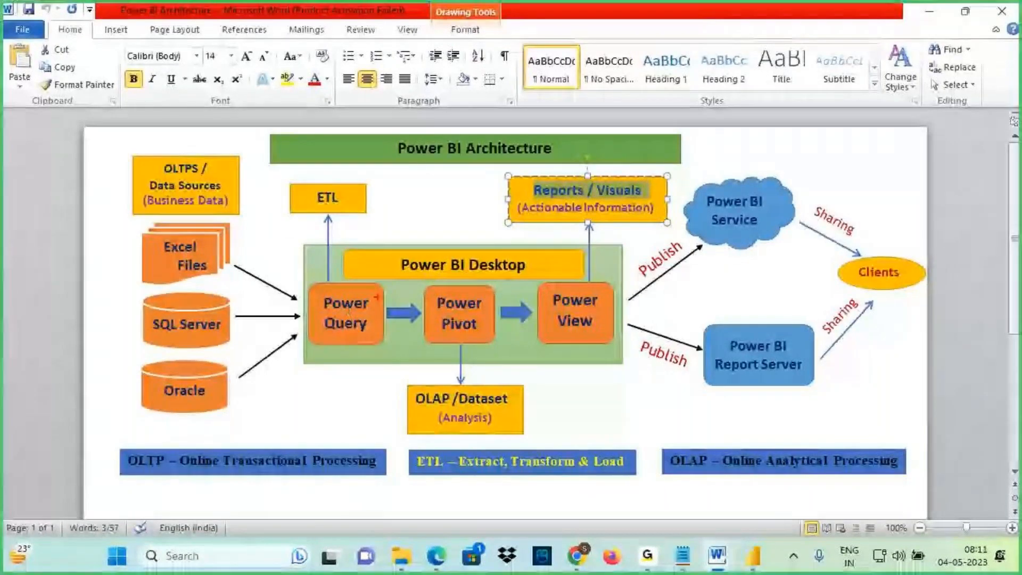
pyautogui.moveTo(378, 292)
pyautogui.mouseDown()
pyautogui.moveTo(347, 279)
pyautogui.moveTo(374, 290)
pyautogui.mouseUp()
pyautogui.moveTo(311, 240)
pyautogui.mouseDown()
pyautogui.moveTo(325, 266)
pyautogui.moveTo(314, 279)
pyautogui.mouseUp()
pyautogui.moveTo(305, 366)
pyautogui.mouseDown()
pyautogui.moveTo(310, 356)
pyautogui.moveTo(315, 382)
pyautogui.moveTo(337, 355)
pyautogui.mouseUp()
pyautogui.moveTo(321, 387); pyautogui.dragTo(377, 351)
# Circle Power Pivot in red, write "DAX" above it, and draw arrows up to and out of the Reports / Visuals box
pyautogui.moveTo(479, 294)
pyautogui.mouseDown()
pyautogui.moveTo(440, 296)
pyautogui.moveTo(478, 292)
pyautogui.moveTo(445, 253)
pyautogui.mouseUp()
pyautogui.moveTo(439, 263)
pyautogui.mouseDown()
pyautogui.moveTo(464, 275)
pyautogui.moveTo(497, 245)
pyautogui.mouseUp()
pyautogui.moveTo(499, 210)
pyautogui.mouseDown()
pyautogui.moveTo(582, 229)
pyautogui.moveTo(604, 173)
pyautogui.moveTo(671, 133)
pyautogui.moveTo(629, 205)
pyautogui.mouseUp()
pyautogui.moveTo(503, 268); pyautogui.dragTo(459, 284)
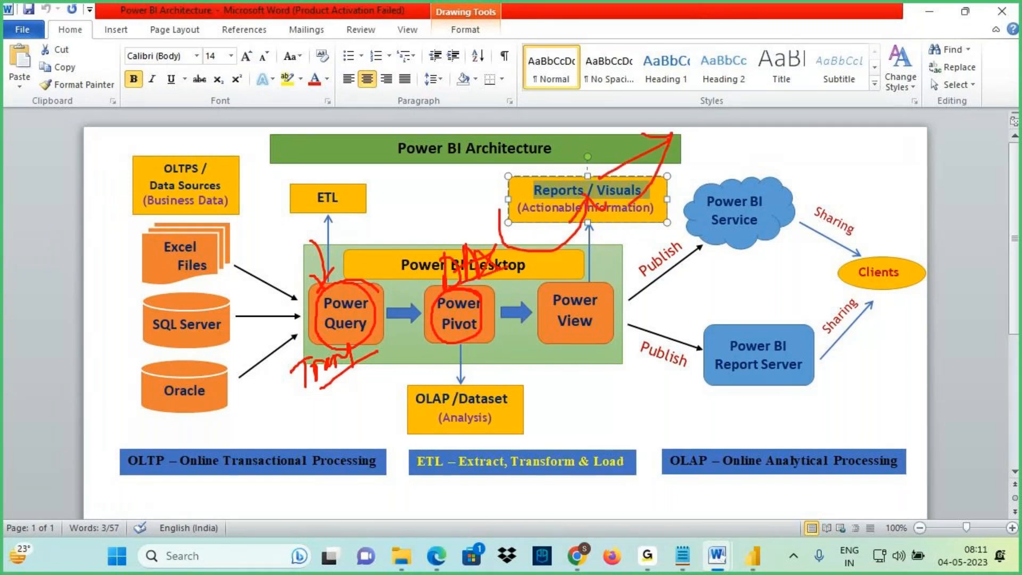
# Emphasise DAX, Power Pivot and Reports / Visuals with more red circles, arrows and underlines, and clear all the ink
pyautogui.moveTo(442, 250)
pyautogui.mouseDown()
pyautogui.moveTo(438, 202)
pyautogui.moveTo(462, 235)
pyautogui.moveTo(466, 213)
pyautogui.moveTo(489, 240)
pyautogui.moveTo(498, 223)
pyautogui.moveTo(506, 276)
pyautogui.moveTo(509, 248)
pyautogui.moveTo(492, 328)
pyautogui.moveTo(466, 282)
pyautogui.moveTo(434, 320)
pyautogui.moveTo(496, 274)
pyautogui.mouseUp()
pyautogui.moveTo(538, 200); pyautogui.dragTo(635, 199)
pyautogui.moveTo(556, 204); pyautogui.dragTo(624, 204)
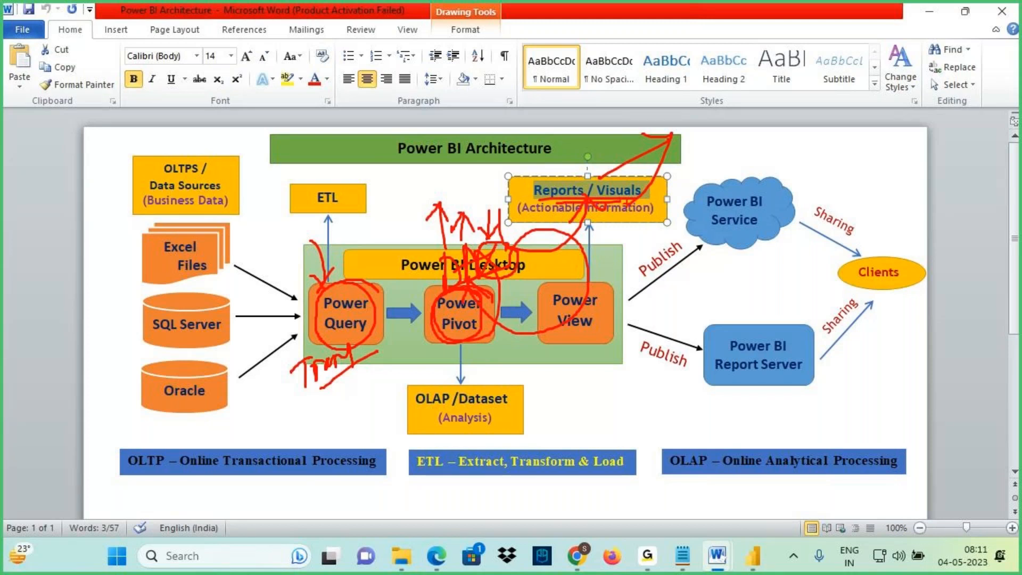
pyautogui.moveTo(565, 141); pyautogui.dragTo(587, 191)
pyautogui.moveTo(514, 242); pyautogui.dragTo(447, 255)
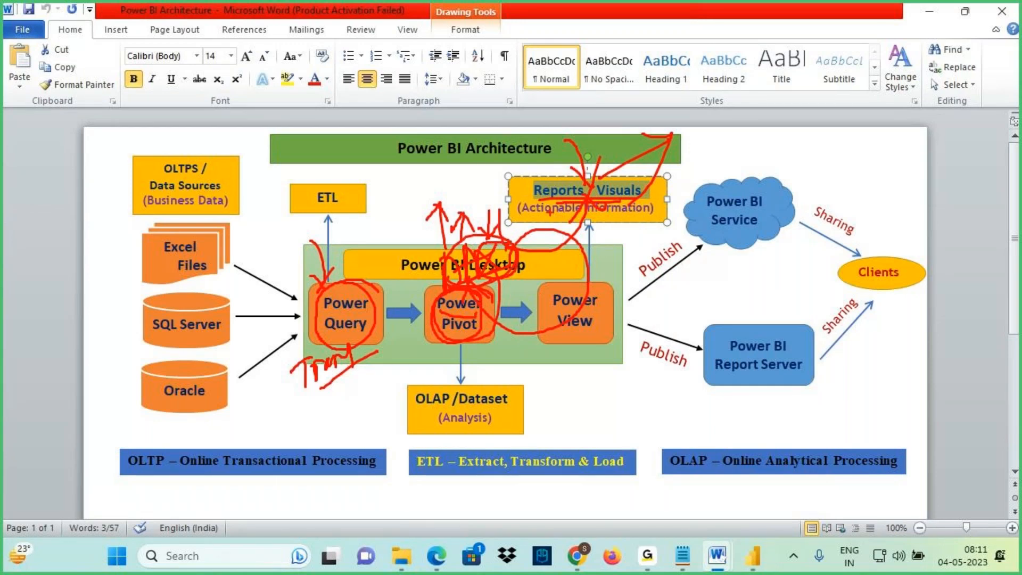
pyautogui.press('Escape')
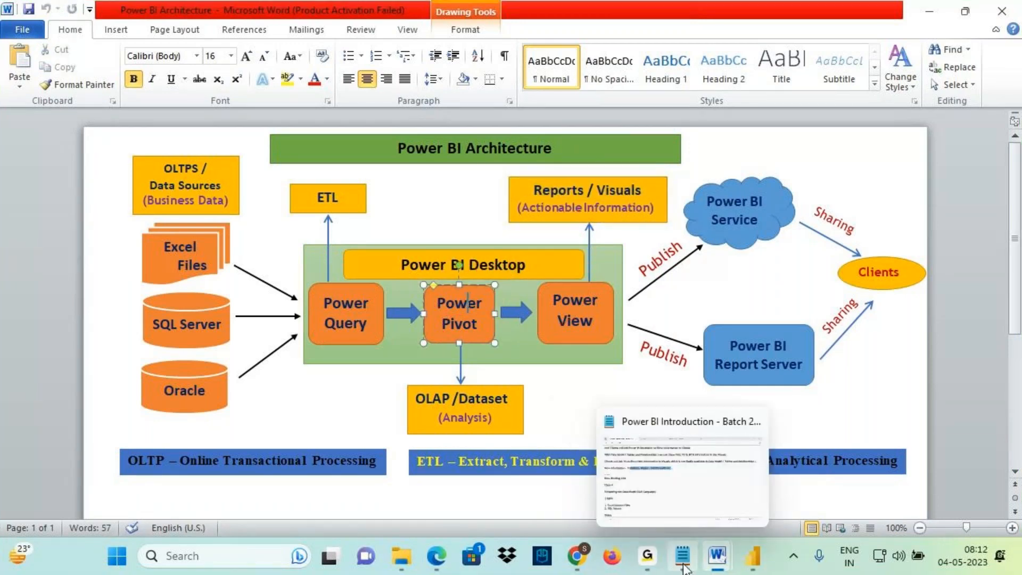
# Show the Notepad notes, then examine the table relationships and the PRODUCTS_DATA table in Power BI Desktop
pyautogui.click(682, 559)
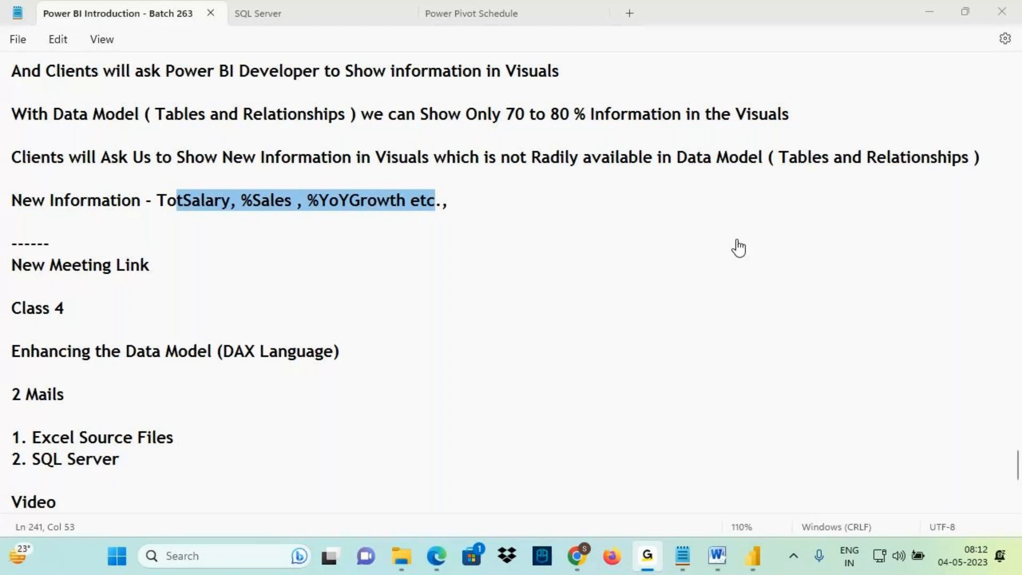
pyautogui.click(752, 556)
pyautogui.click(16, 208)
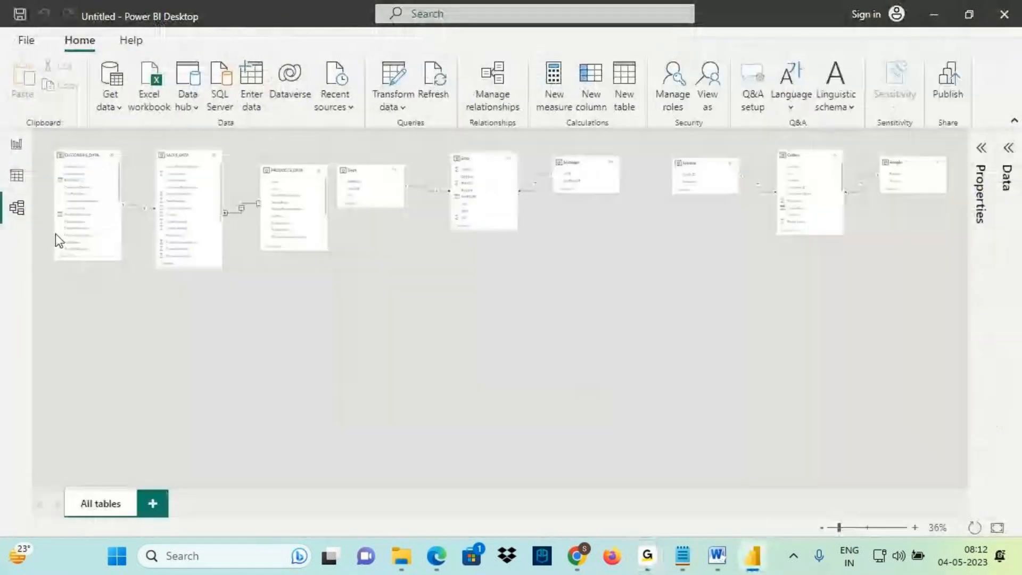
pyautogui.moveTo(839, 528); pyautogui.dragTo(869, 528)
pyautogui.moveTo(574, 481); pyautogui.dragTo(213, 439)
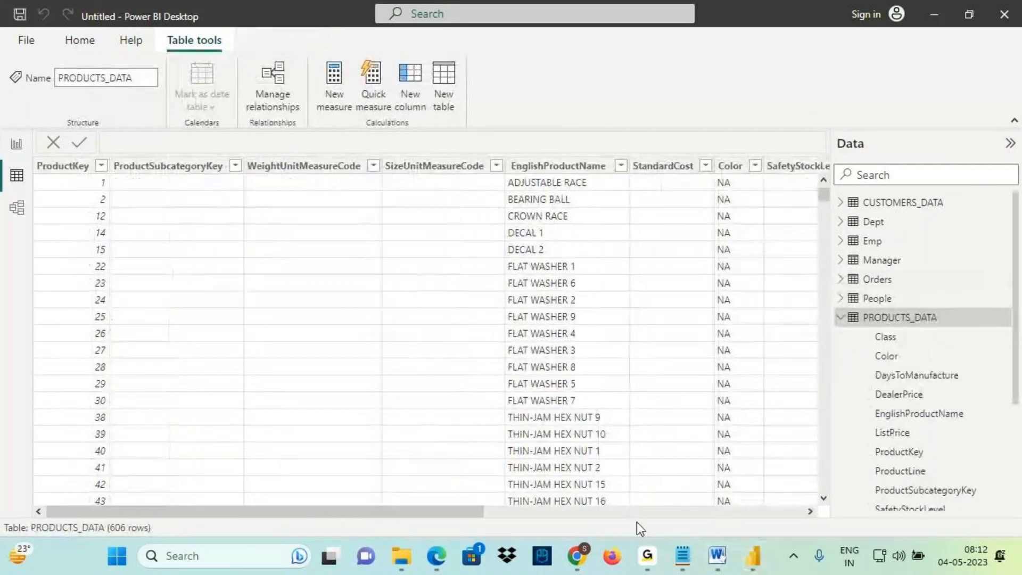
# Show the Power BI Architecture diagram, circle SQL Server in red, and handwrite "K I" with an arrow beside it
pyautogui.moveTo(694, 544)
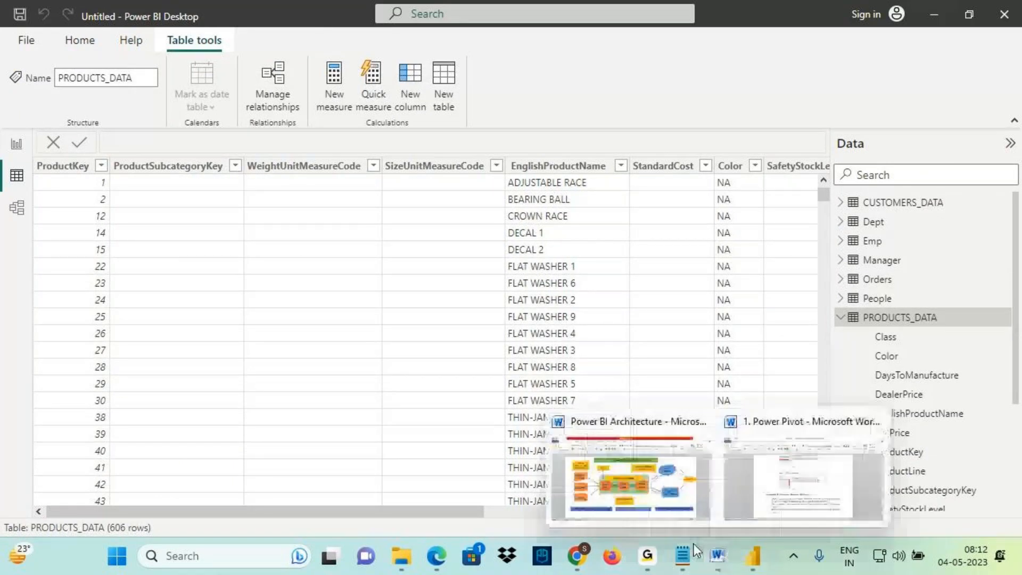
pyautogui.click(631, 479)
pyautogui.moveTo(149, 336); pyautogui.dragTo(186, 296)
pyautogui.moveTo(150, 307)
pyautogui.mouseDown()
pyautogui.moveTo(53, 306)
pyautogui.moveTo(69, 336)
pyautogui.mouseUp()
pyautogui.moveTo(37, 276)
pyautogui.mouseDown()
pyautogui.moveTo(34, 304)
pyautogui.moveTo(32, 291)
pyautogui.moveTo(64, 305)
pyautogui.moveTo(97, 270)
pyautogui.mouseUp()
pyautogui.moveTo(88, 273); pyautogui.dragTo(80, 291)
pyautogui.moveTo(123, 300); pyautogui.dragTo(56, 307)
# Box Business Data under the data sources in red and draw a curved arrow from it to SQL Server
pyautogui.moveTo(140, 192); pyautogui.dragTo(236, 212)
pyautogui.moveTo(236, 192)
pyautogui.mouseDown()
pyautogui.moveTo(287, 190)
pyautogui.moveTo(229, 299)
pyautogui.moveTo(183, 315)
pyautogui.mouseUp()
pyautogui.moveTo(182, 315); pyautogui.dragTo(205, 322)
# Handwrite "Common" and another red note beside SQL Server, and add further arrows and circles around it
pyautogui.moveTo(139, 326)
pyautogui.mouseDown()
pyautogui.moveTo(66, 349)
pyautogui.moveTo(54, 372)
pyautogui.mouseUp()
pyautogui.moveTo(30, 354); pyautogui.dragTo(21, 374)
pyautogui.moveTo(12, 347); pyautogui.dragTo(122, 345)
pyautogui.moveTo(78, 375)
pyautogui.mouseDown()
pyautogui.moveTo(64, 368)
pyautogui.moveTo(78, 395)
pyautogui.mouseUp()
pyautogui.moveTo(87, 387)
pyautogui.mouseDown()
pyautogui.moveTo(85, 402)
pyautogui.moveTo(99, 379)
pyautogui.moveTo(113, 392)
pyautogui.moveTo(181, 347)
pyautogui.moveTo(214, 367)
pyautogui.mouseUp()
pyautogui.moveTo(136, 341)
pyautogui.mouseDown()
pyautogui.moveTo(253, 316)
pyautogui.moveTo(202, 295)
pyautogui.mouseUp()
pyautogui.moveTo(117, 245)
pyautogui.mouseDown()
pyautogui.moveTo(151, 301)
pyautogui.moveTo(223, 334)
pyautogui.mouseUp()
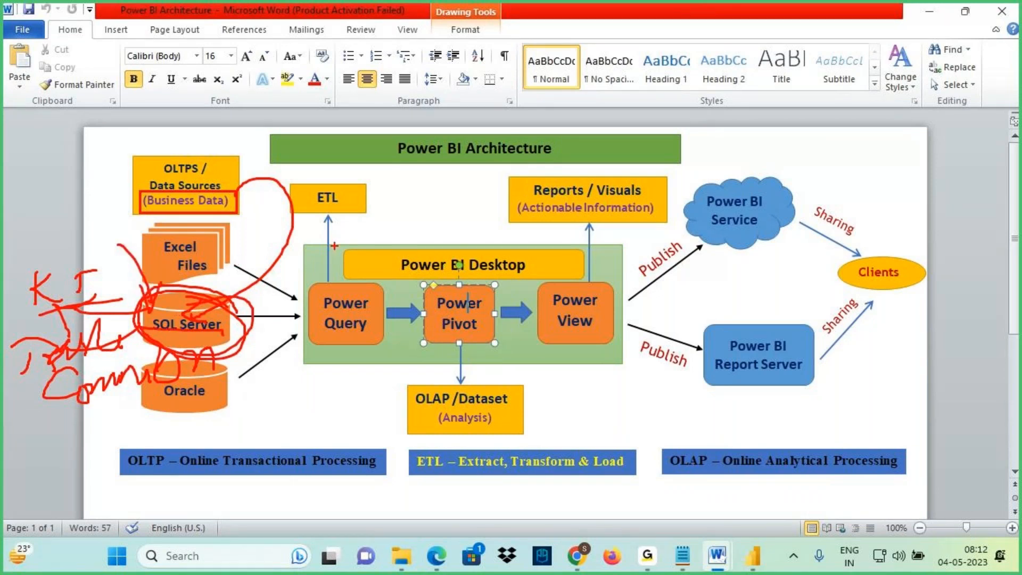